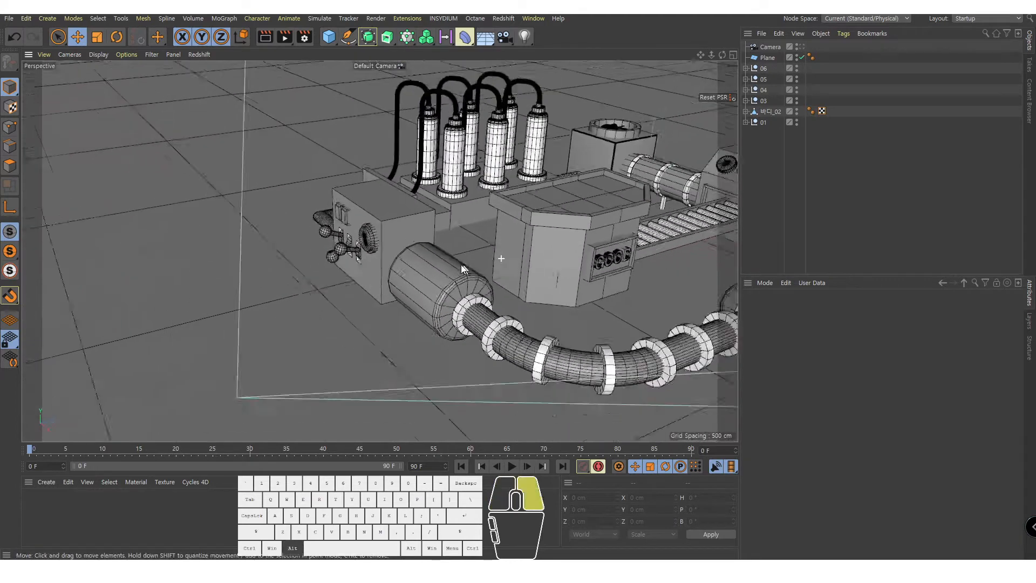
Render a viewport preview of the whole machine scene
middle_click_drag(334, 178, 290, 119, "alt")
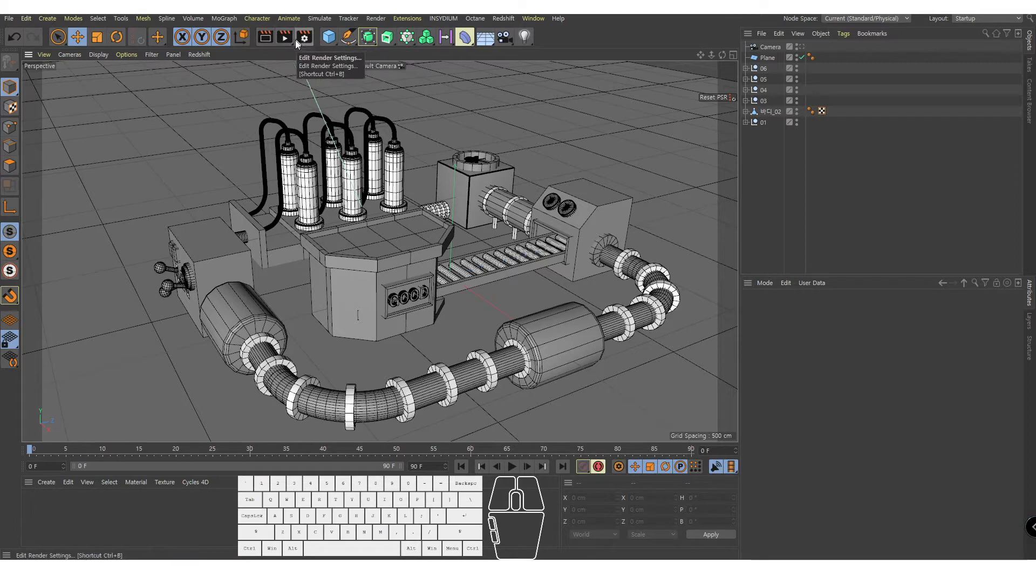
left_click(265, 37)
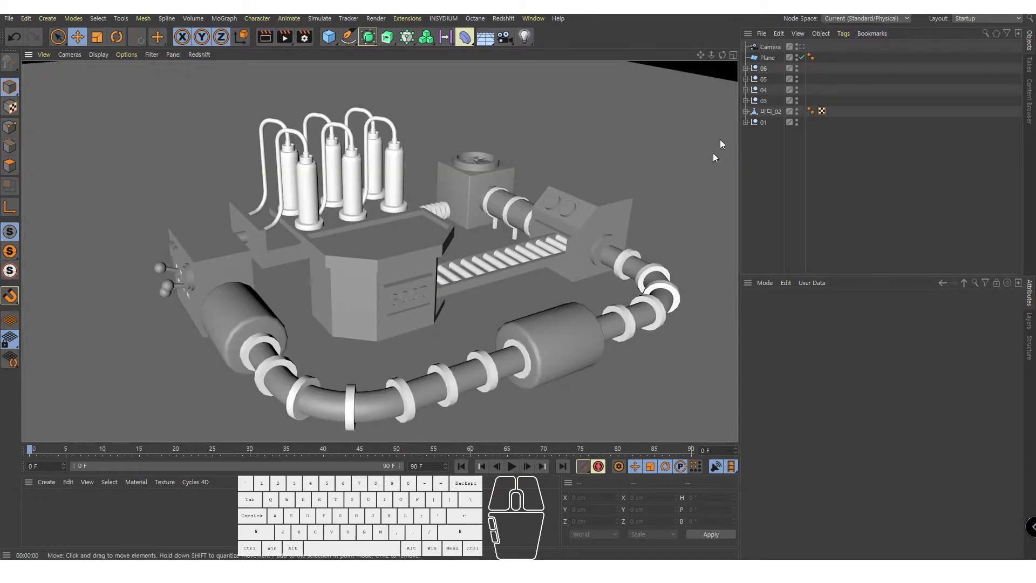
key("alt")
left_click(539, 125)
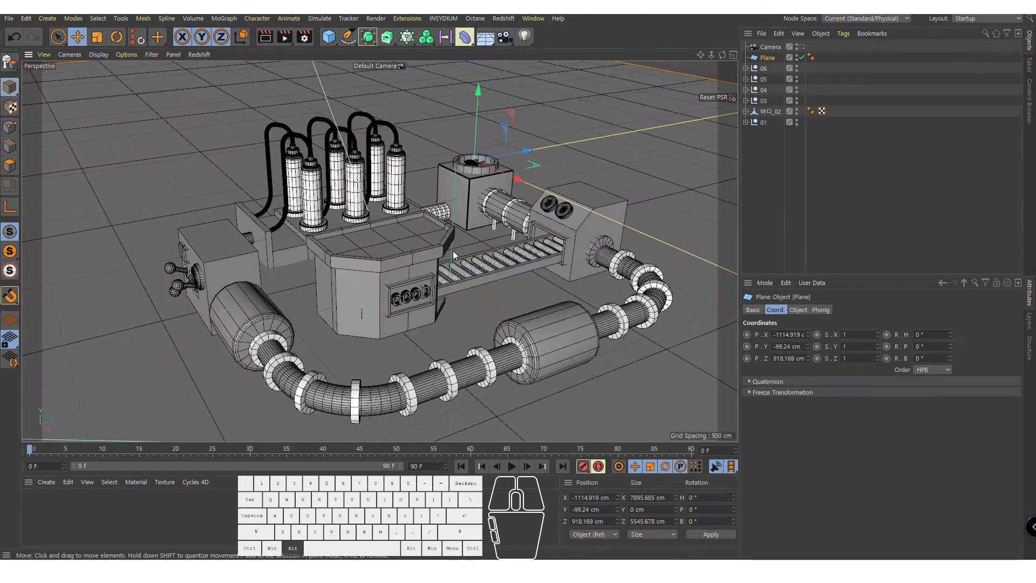
Try lighting the scene with a Sky object, render a preview and delete the sky
left_click(832, 153)
left_click_drag(482, 40, 534, 74)
left_click(266, 38)
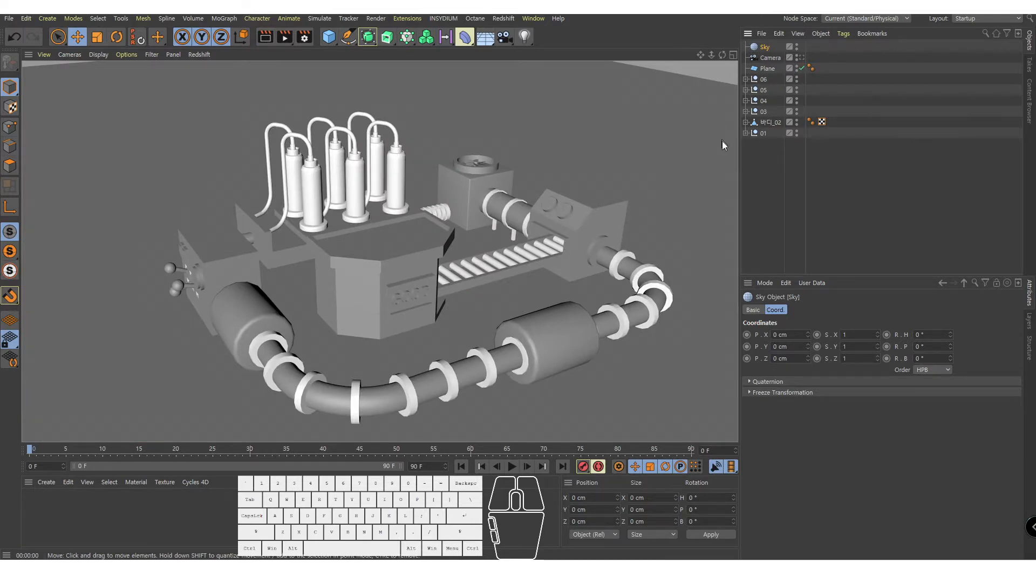
left_click(763, 47)
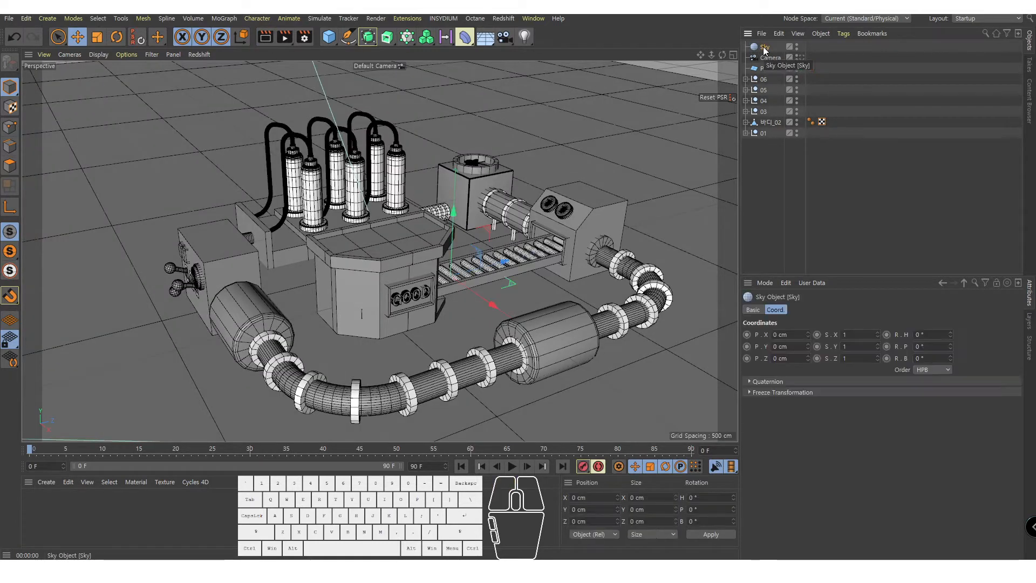
key("Delete")
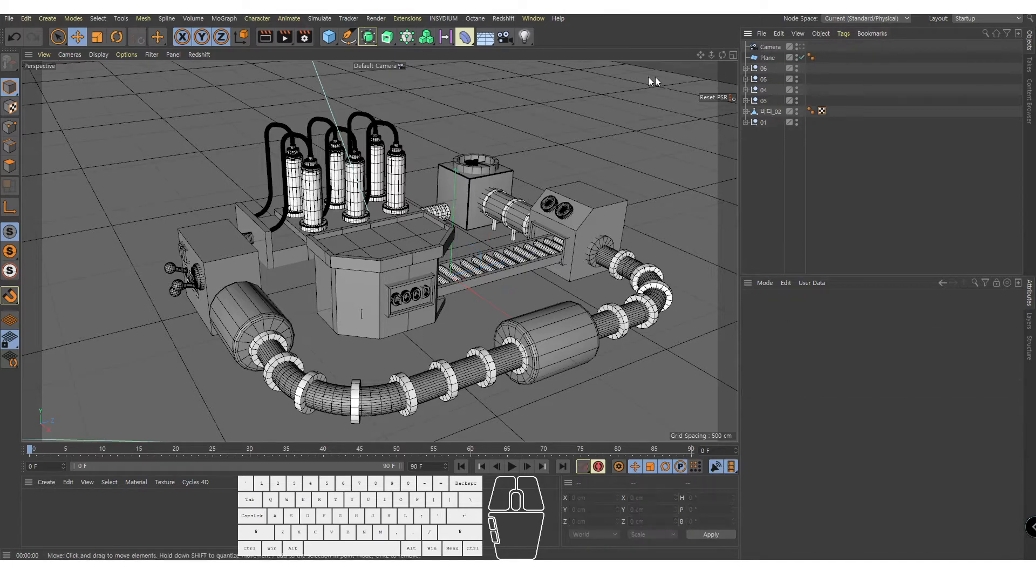
Add a Physical Sky to the scene and render a viewport preview of its lighting
left_click_drag(504, 37, 621, 48)
left_click(264, 38)
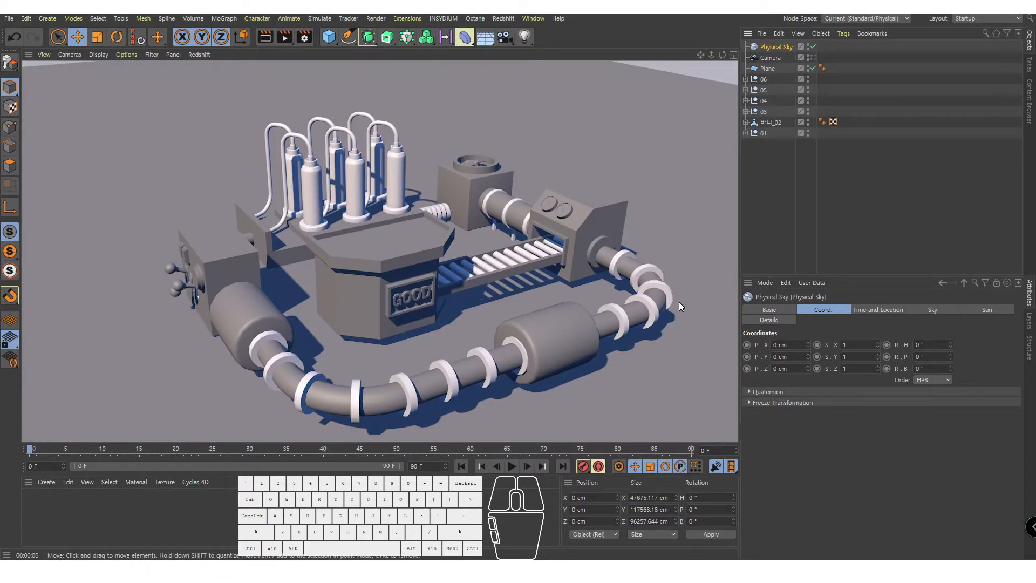
left_click(773, 180)
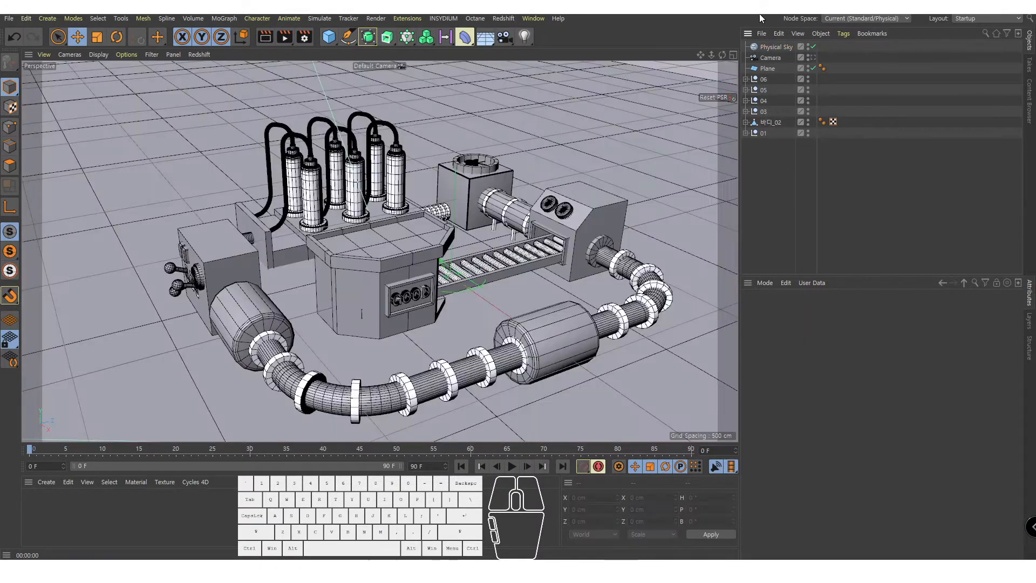
Try rotating the Physical Sky to a pitch of about -34.5°, preview the shadows in a render and undo the rotation
left_click(777, 46)
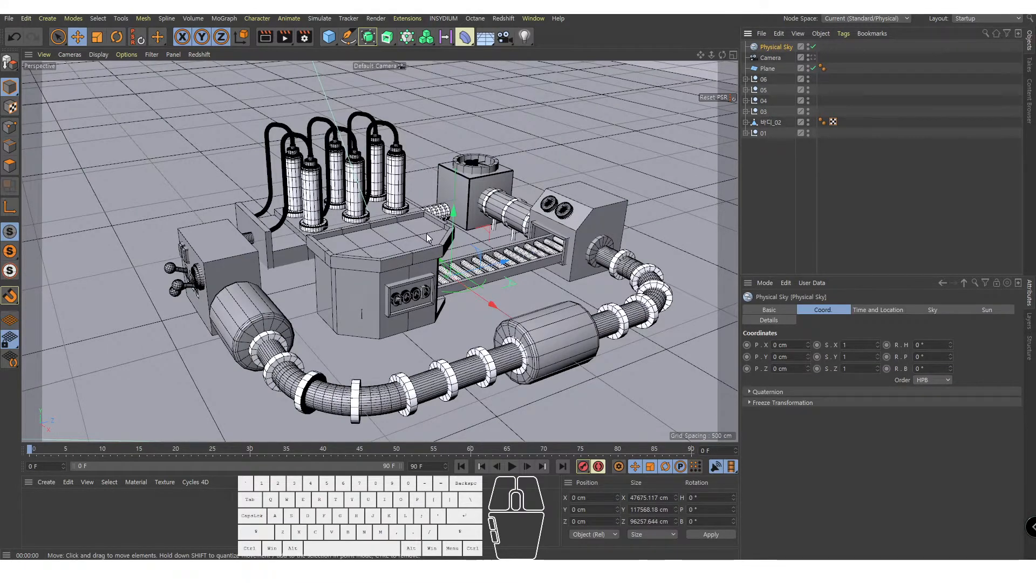
key("r")
mouse_move(442, 245)
left_mouse_down()
mouse_move(461, 233)
mouse_move(404, 261)
mouse_move(457, 211)
left_mouse_up()
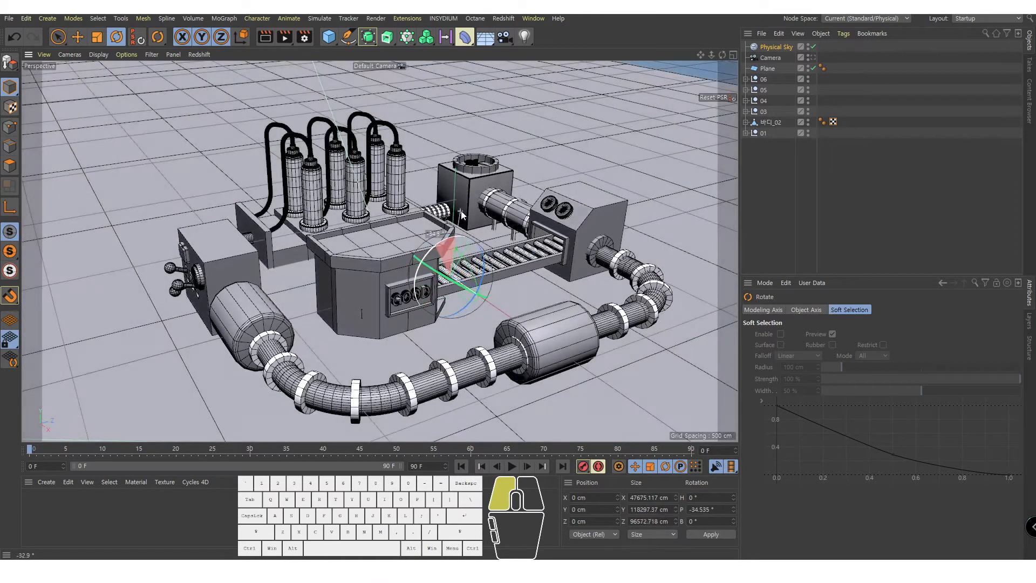
left_click(259, 37)
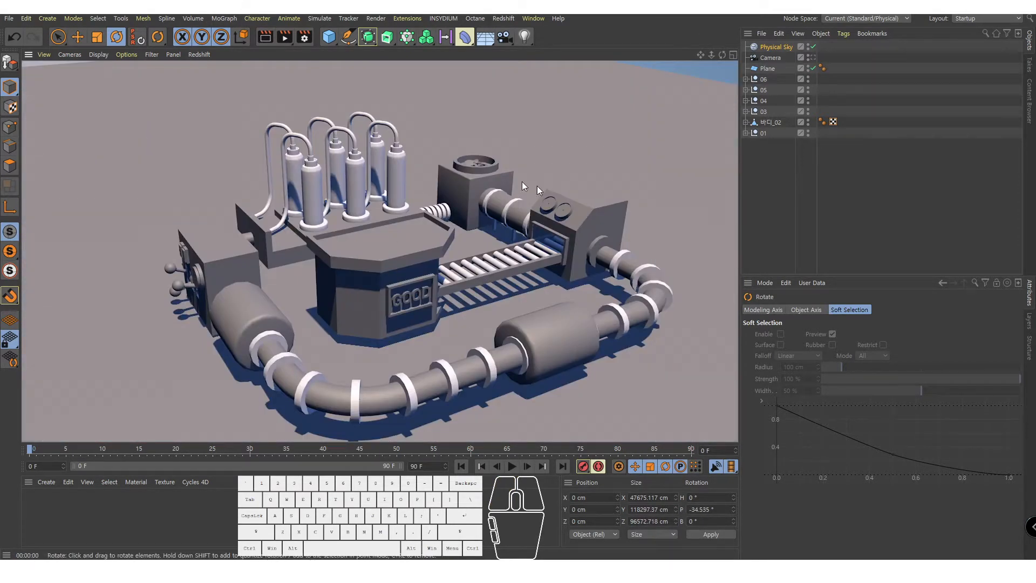
key("ctrl+z")
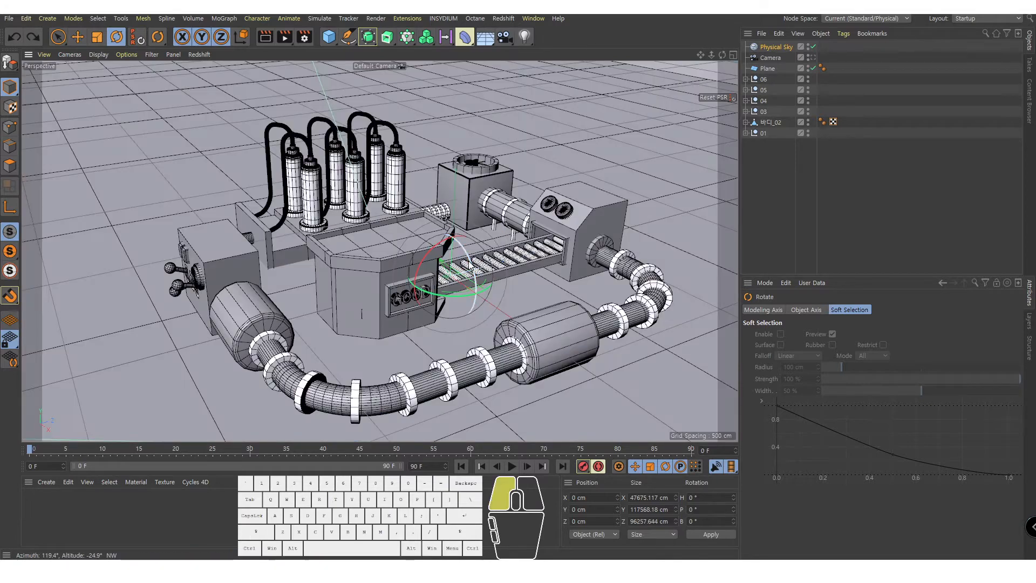
Try rotating the Physical Sky to a bank of about 26.7°, preview the render and undo the rotation
mouse_move(470, 263)
left_mouse_down()
mouse_move(460, 245)
mouse_move(485, 291)
left_mouse_up()
left_click(420, 189)
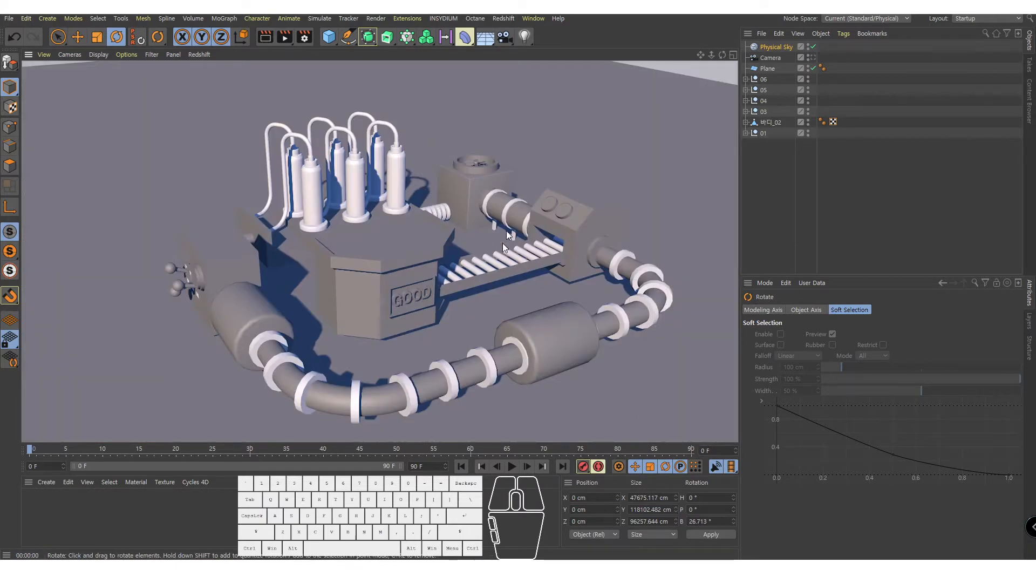
key("ctrl+z")
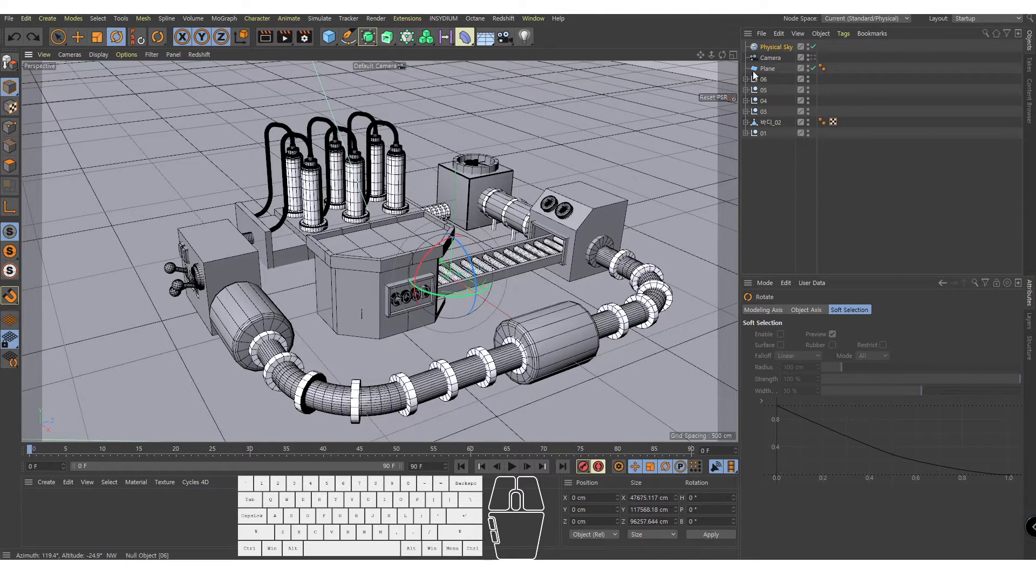
Examine the machine bodies, conveyor and connecting pipes from several angles
left_click(769, 47)
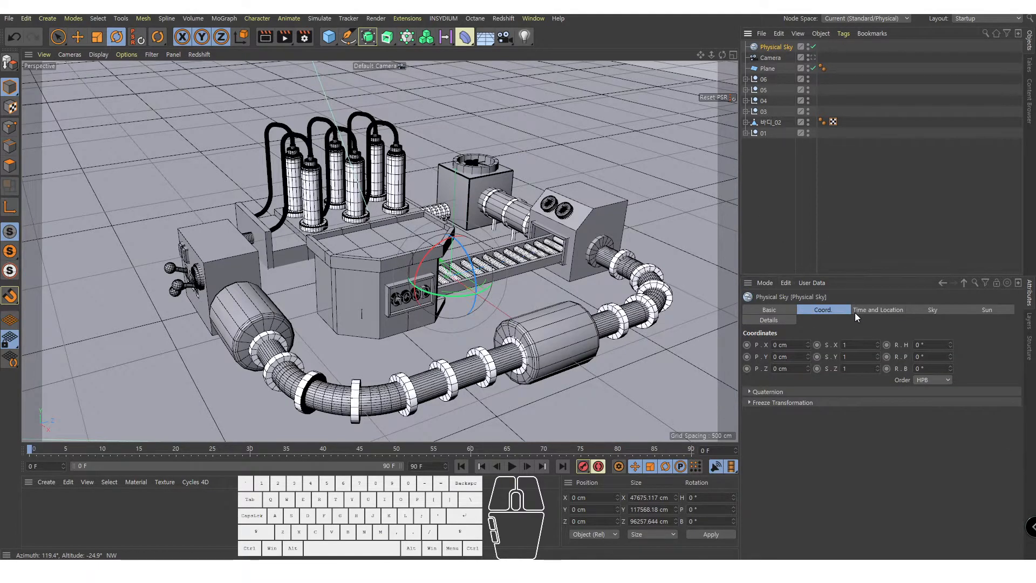
left_click_drag(437, 270, 587, 231, "alt")
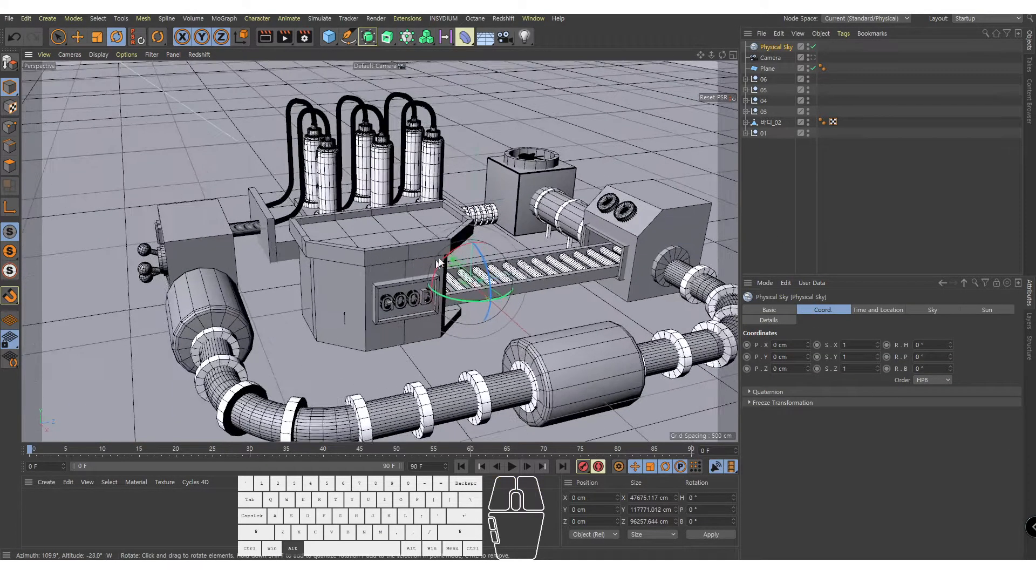
right_click_drag(518, 233, 488, 237, "alt")
middle_click_drag(488, 237, 467, 216, "alt")
left_click_drag(467, 216, 383, 260, "alt")
right_click_drag(383, 261, 415, 266, "alt")
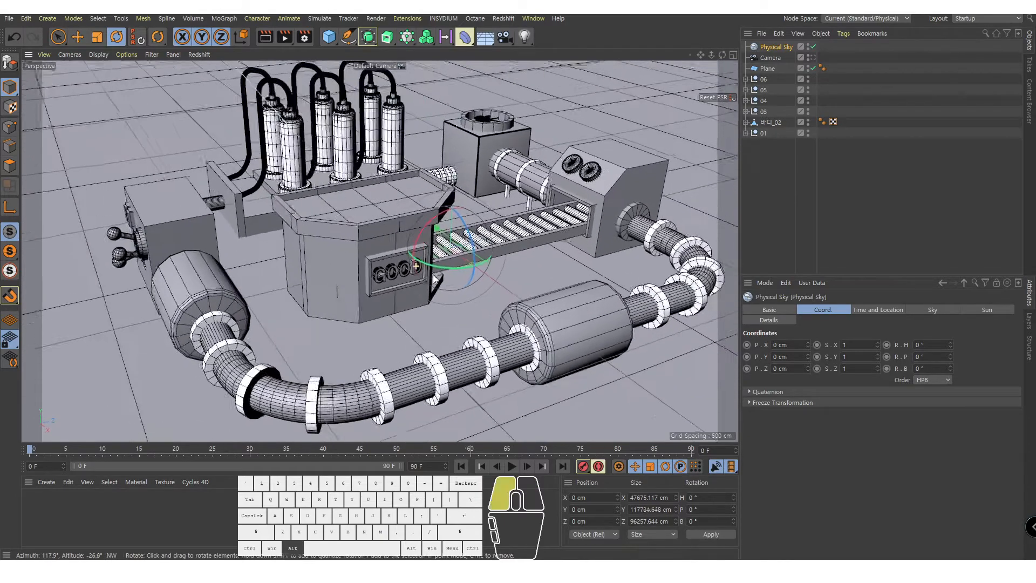
middle_click_drag(459, 327, 430, 222, "alt")
right_click_drag(378, 311, 426, 285, "alt")
scroll(454, 352, "down", 8)
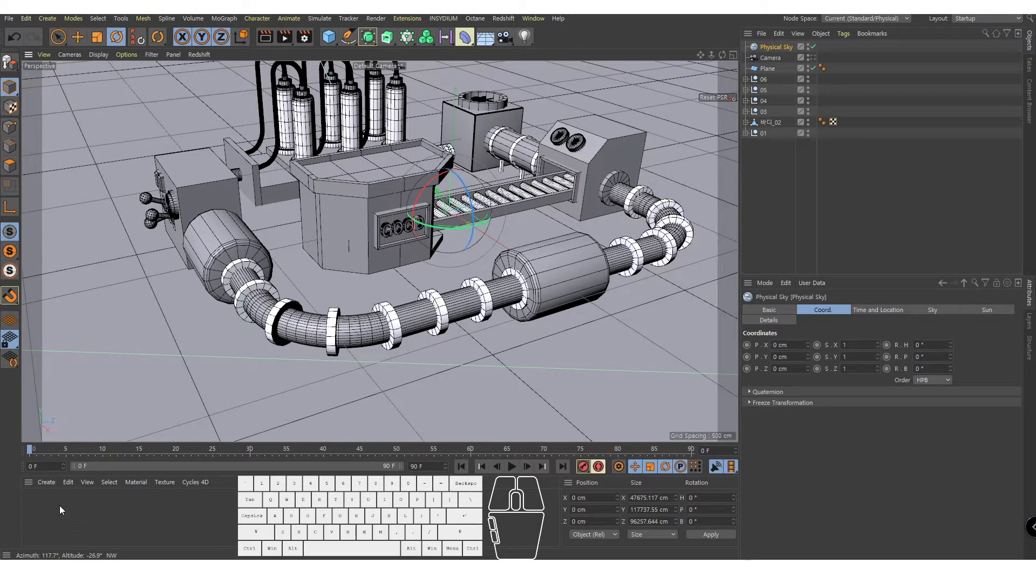
Create a new standard material and assign it to the curved pipe's Sweep object in group 06
double_click(89, 518)
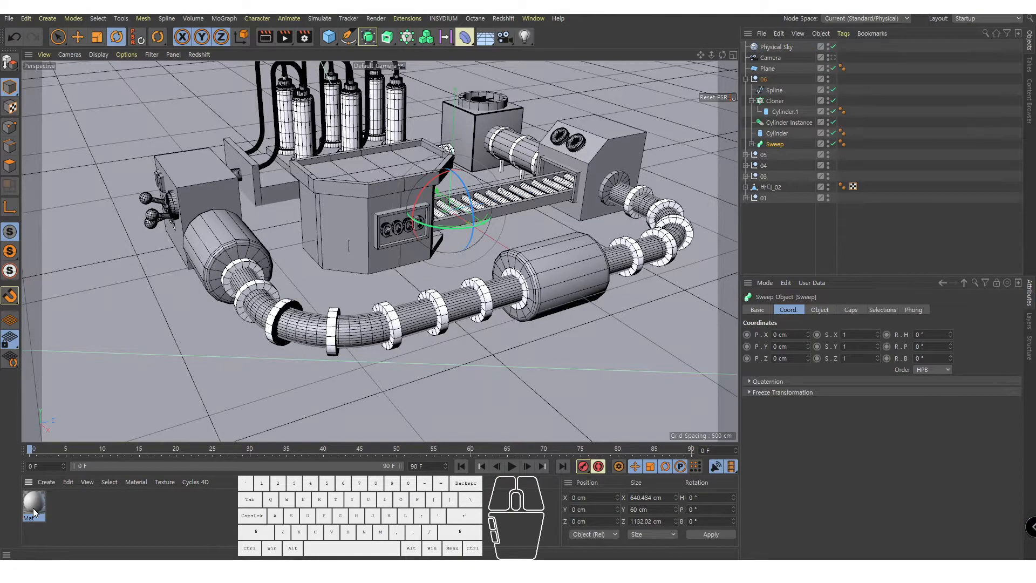
left_click_drag(34, 507, 772, 145)
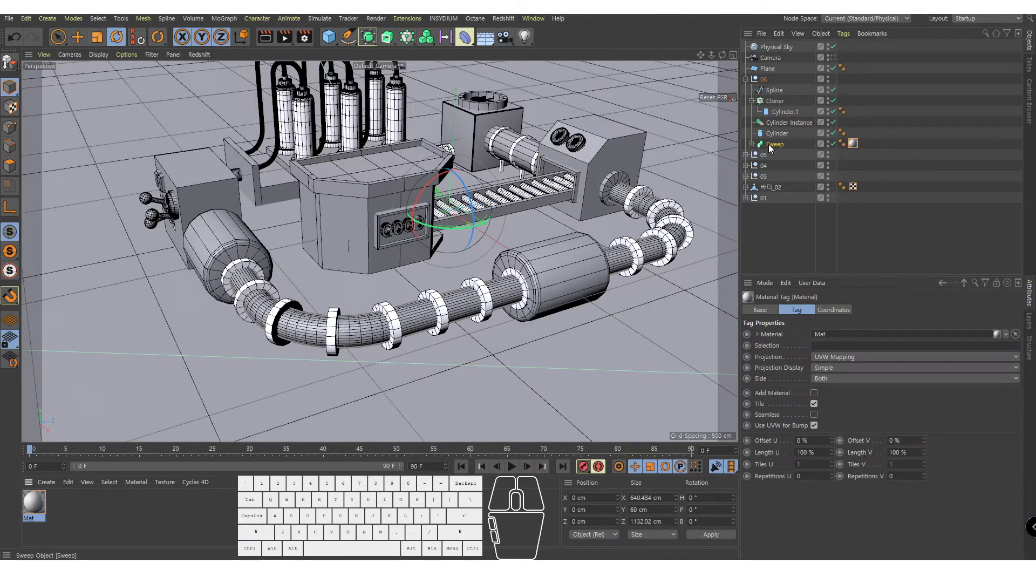
Assign the Mat material to the thick pipe cylinder (관) in group 03, between the fan box and the conveyor housing
left_click_drag(529, 253, 484, 245, "alt")
right_click_drag(484, 244, 440, 174, "alt")
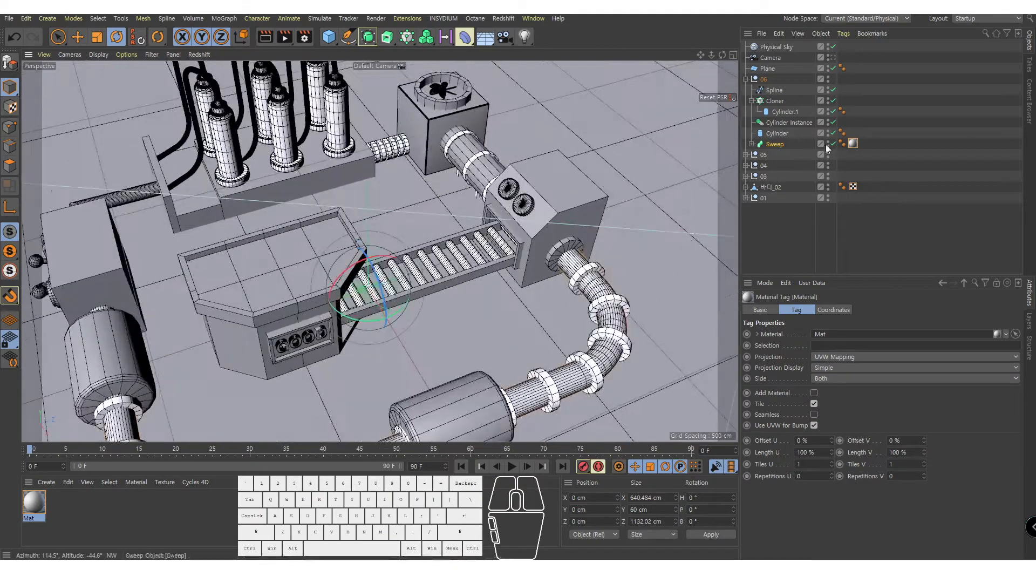
left_click_drag(440, 174, 421, 251, "alt")
right_click_drag(421, 251, 475, 226, "alt")
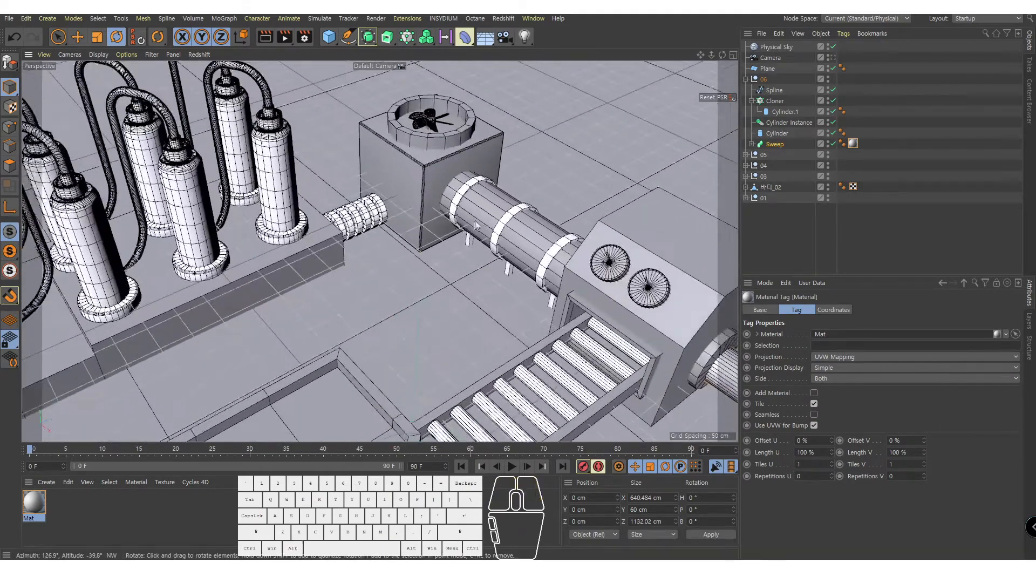
left_click(512, 247)
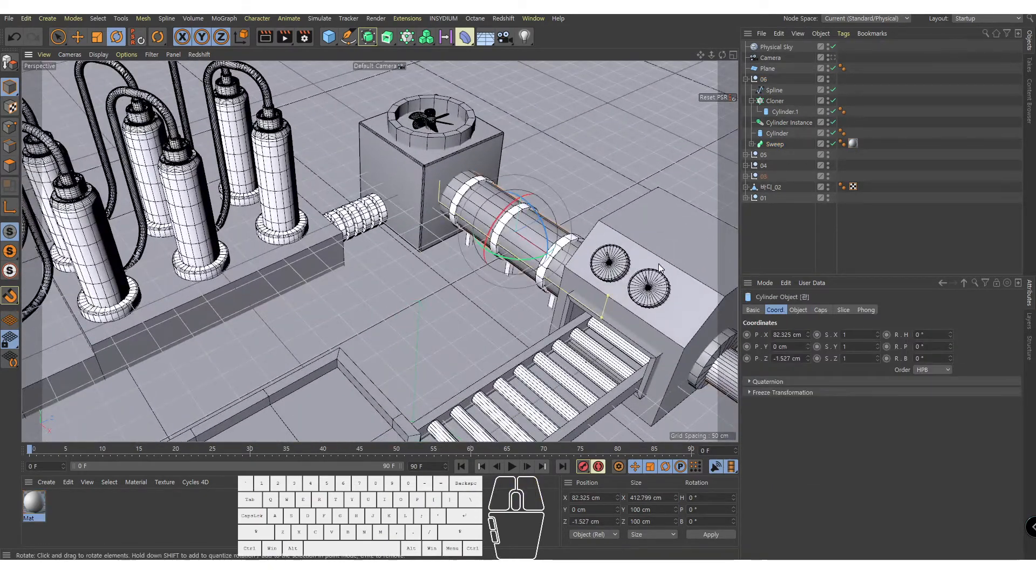
left_click(746, 176)
left_click_drag(747, 183, 769, 187)
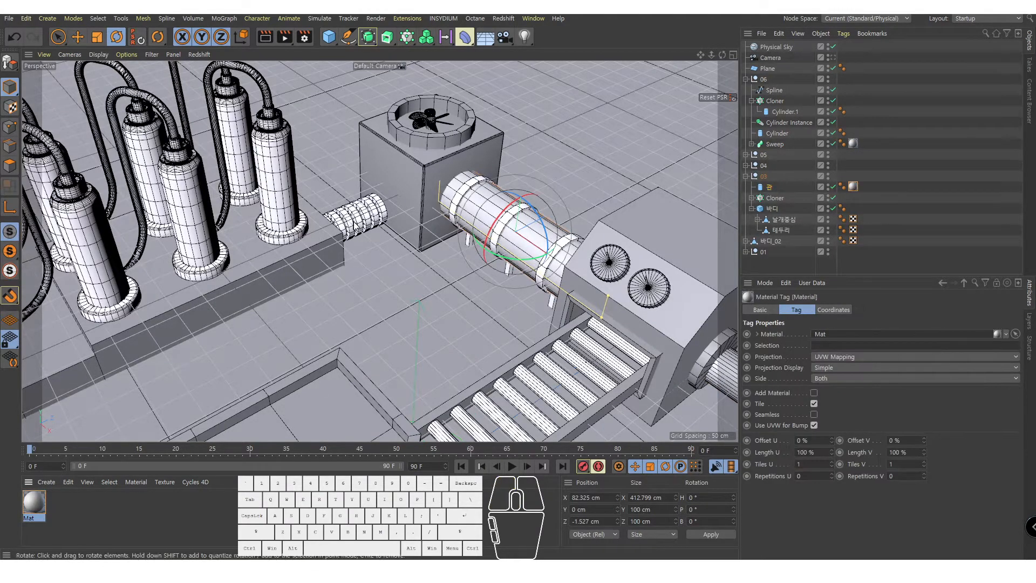
Assign the Mat material to the Cylinder inside the short ringed pipe in group 04
right_click_drag(344, 261, 354, 232, "alt")
left_click_drag(353, 232, 367, 190, "alt")
left_click(370, 188)
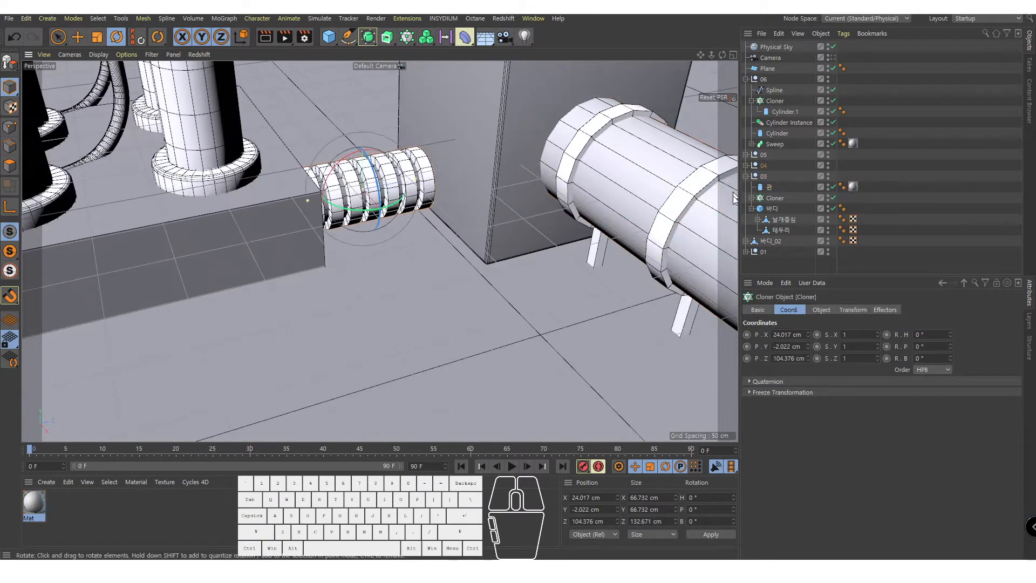
left_click(746, 176)
left_click(746, 165)
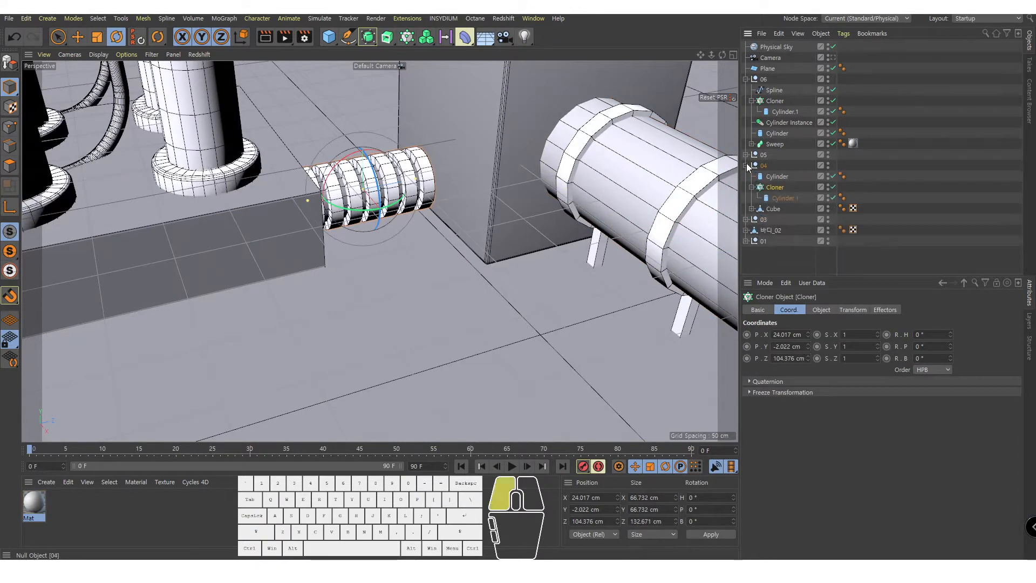
left_click(771, 199)
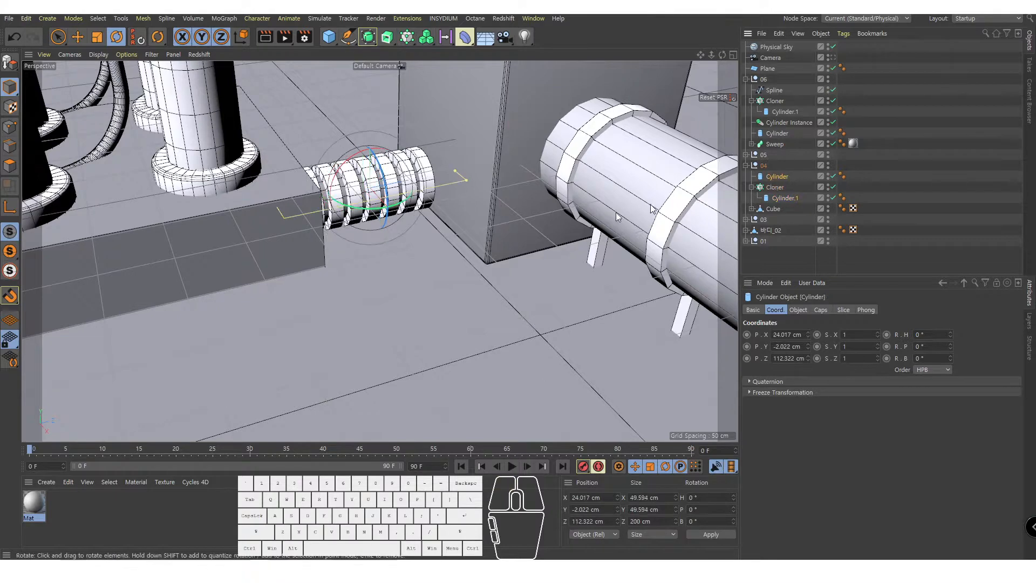
mouse_move(779, 177)
left_mouse_down()
mouse_move(828, 181)
mouse_move(776, 180)
left_mouse_up()
left_click(745, 165)
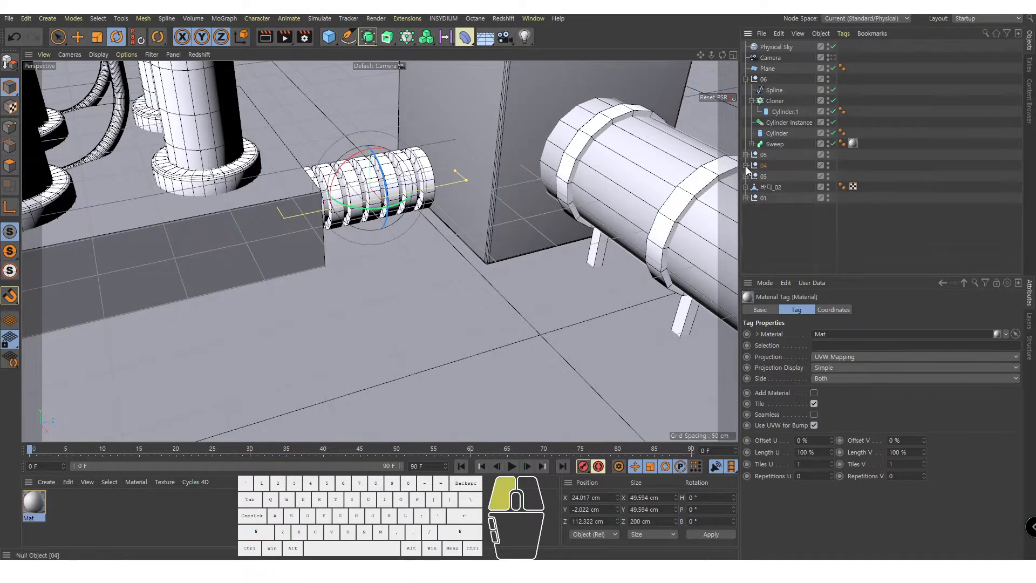
Assign the Mat material to the L-shaped pipe's Sweep object behind the lever box in group 05
right_click_drag(297, 244, 281, 244, "alt")
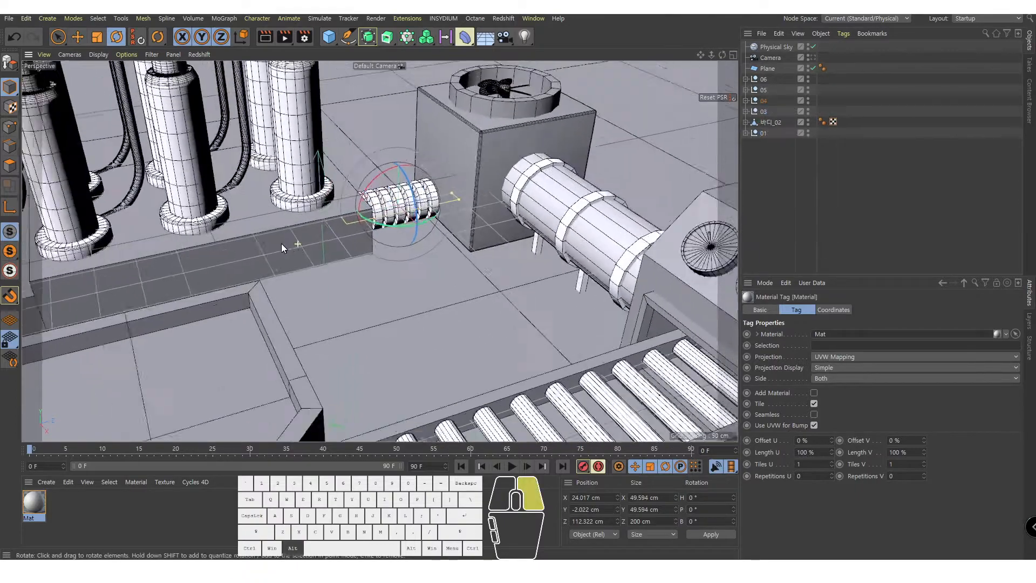
left_click_drag(282, 247, 362, 247, "alt")
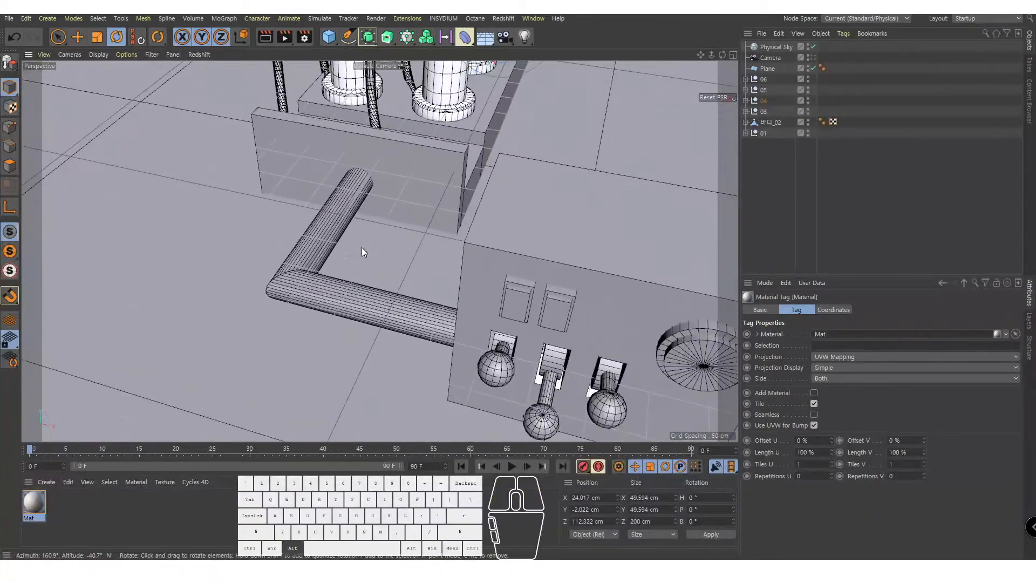
left_click(348, 293)
left_click_drag(320, 332, 227, 329, "alt")
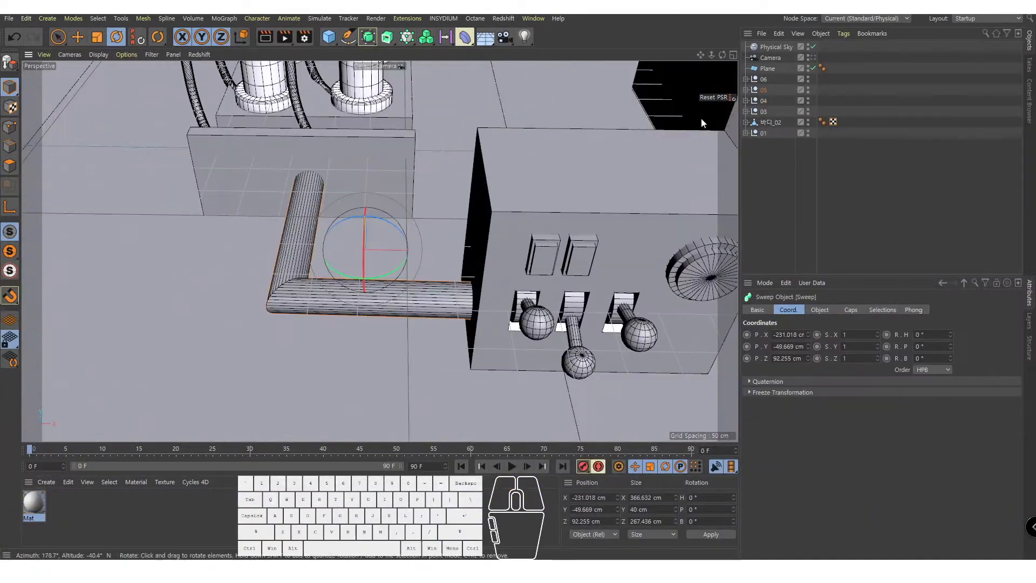
left_click(746, 90)
left_click_drag(33, 509, 780, 102)
Switch the viewport to the scene Camera and render a preview of the machine
right_click_drag(486, 233, 444, 279, "alt")
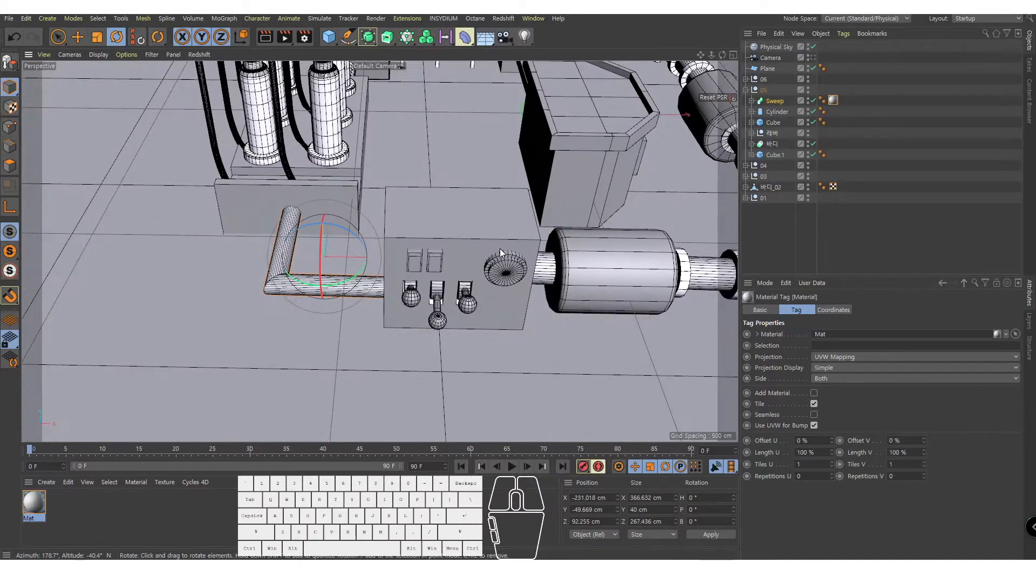
middle_click_drag(499, 249, 397, 303, "alt")
right_click_drag(397, 302, 373, 302, "alt")
mouse_move(373, 301)
left_mouse_down("alt")
mouse_move(334, 292)
mouse_move(380, 309)
left_mouse_up("alt")
middle_click_drag(400, 293, 422, 243, "alt")
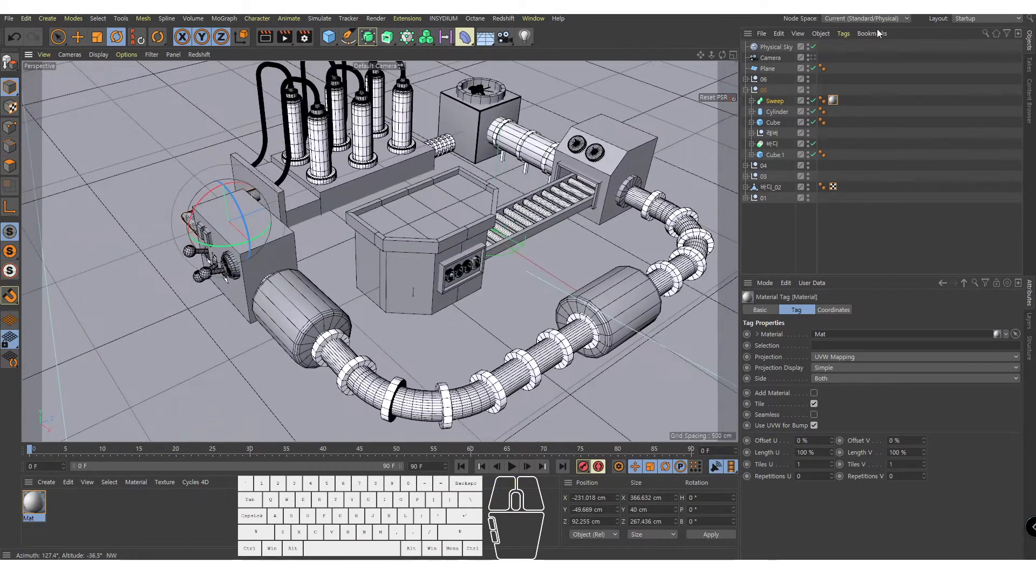
left_click(812, 57)
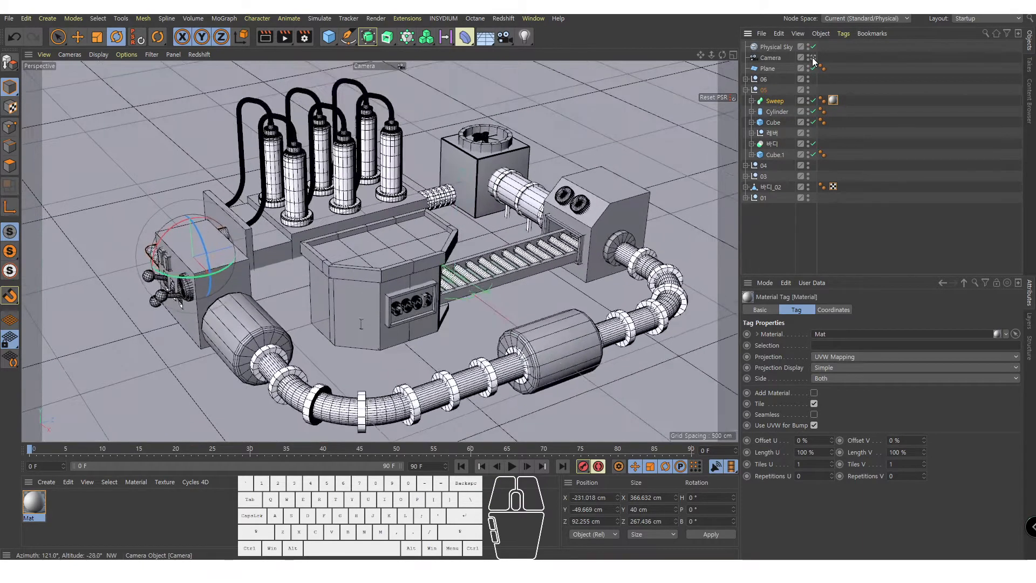
left_click(262, 40)
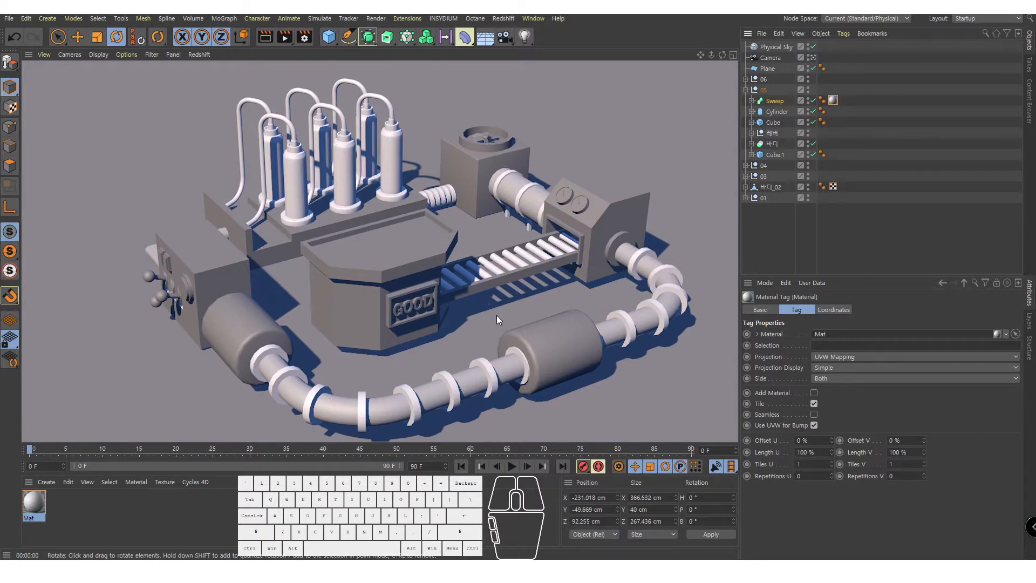
Rename the Mat material to 유리
left_click(825, 232)
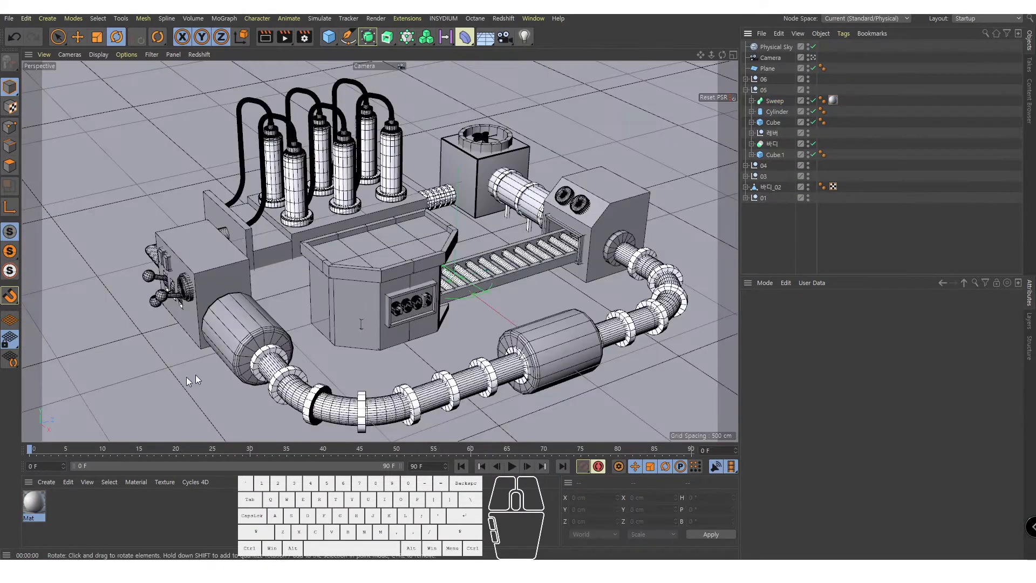
double_click(33, 519)
type("d")
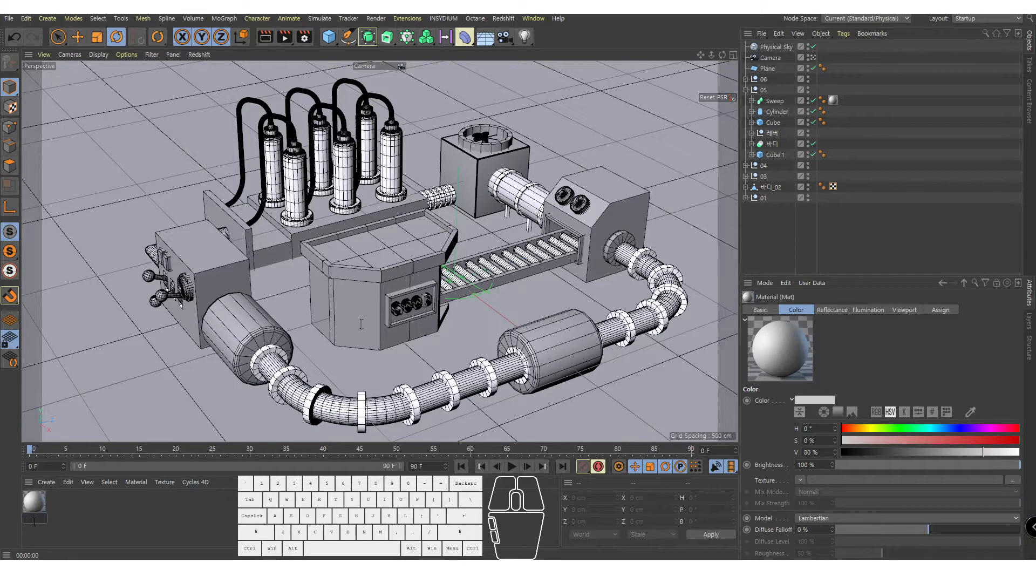
type("bl")
key("Return")
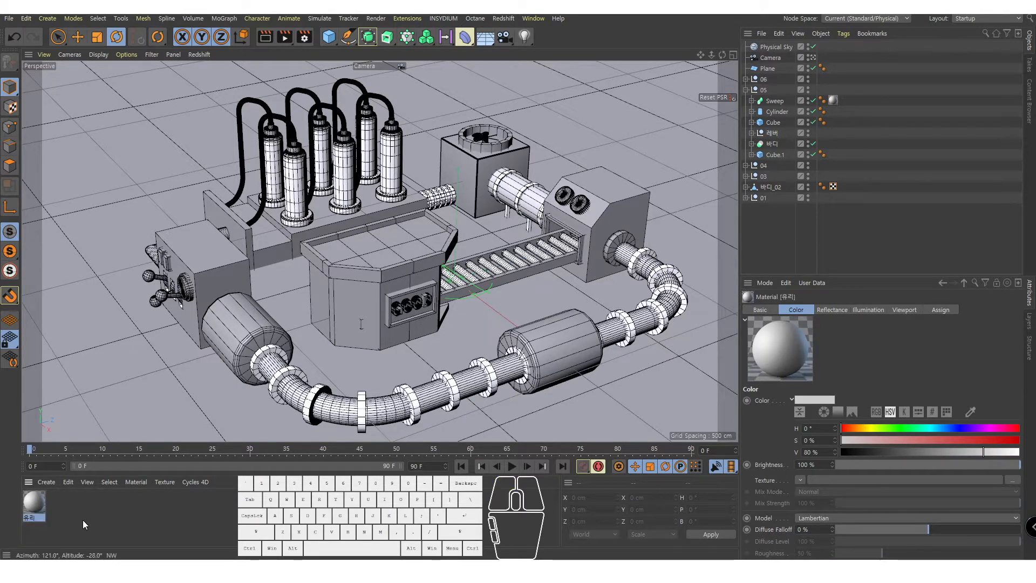
Enable the Transparency channel of the 유리 material in the Material Editor
double_click(31, 502)
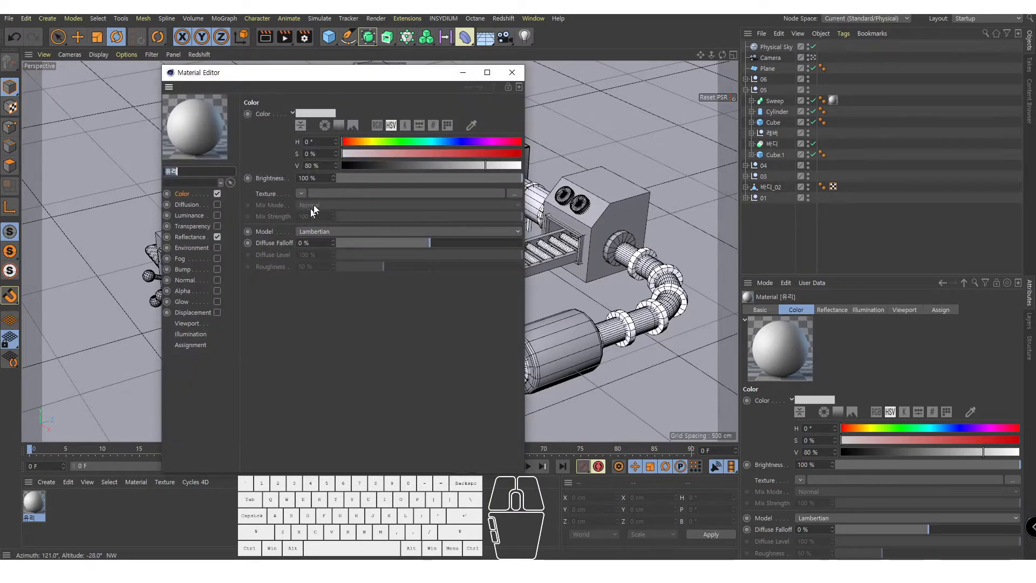
left_click_drag(310, 77, 699, 66)
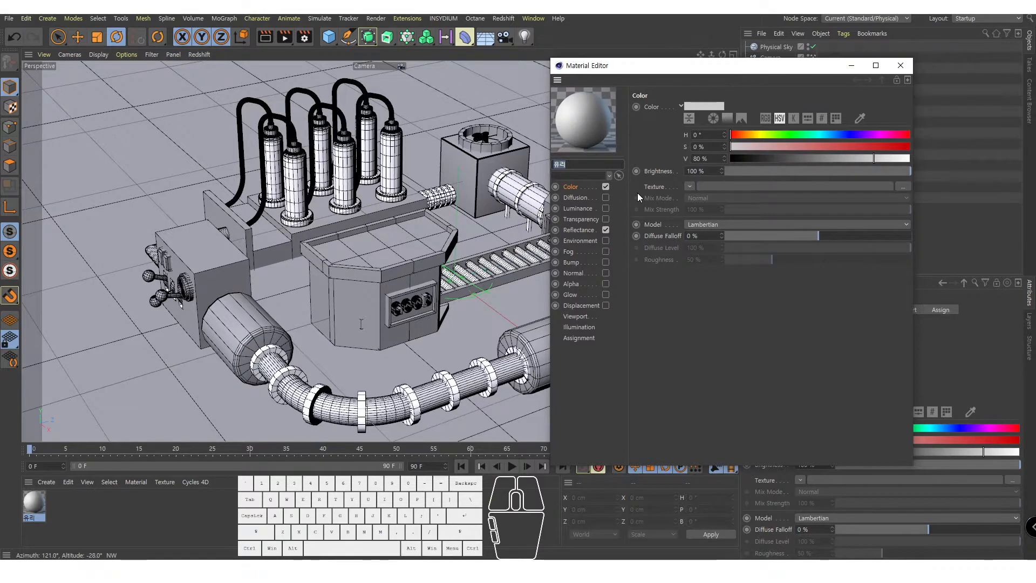
left_click(580, 219)
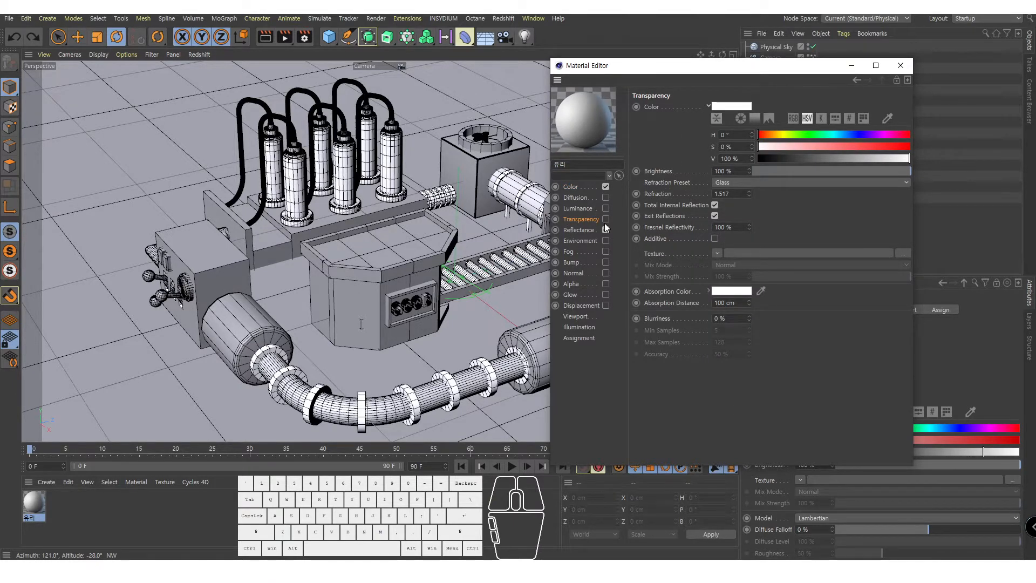
left_click(571, 188)
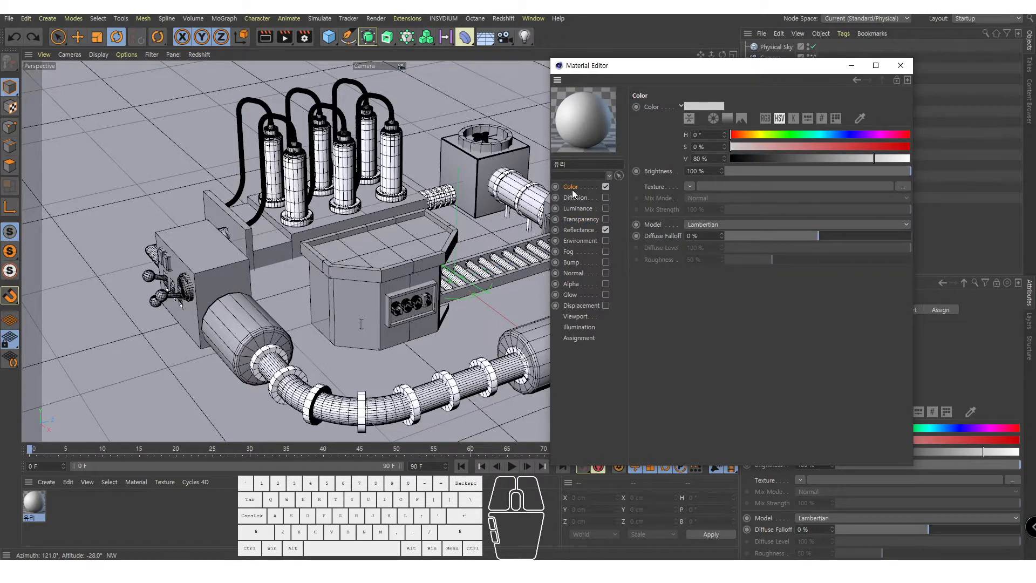
left_click(583, 220)
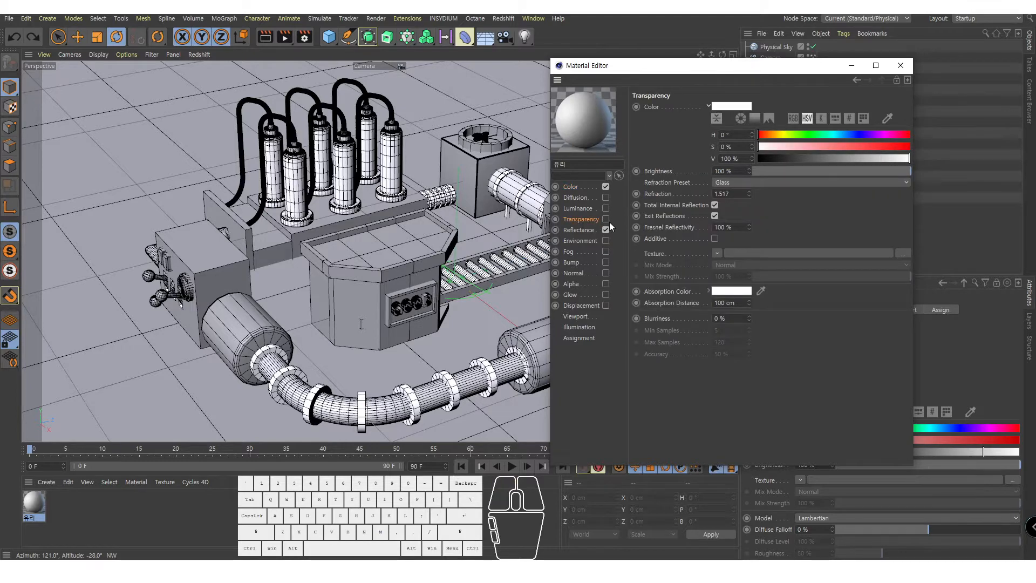
left_click(606, 219)
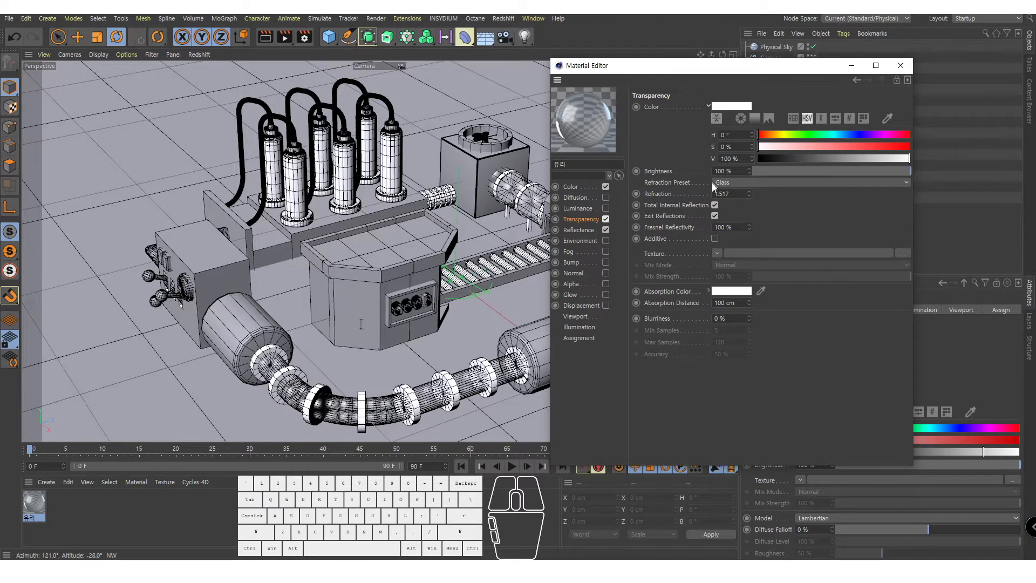
Try the Milk refraction preset on the 유리 material and render a preview of the pipes
left_click(685, 181)
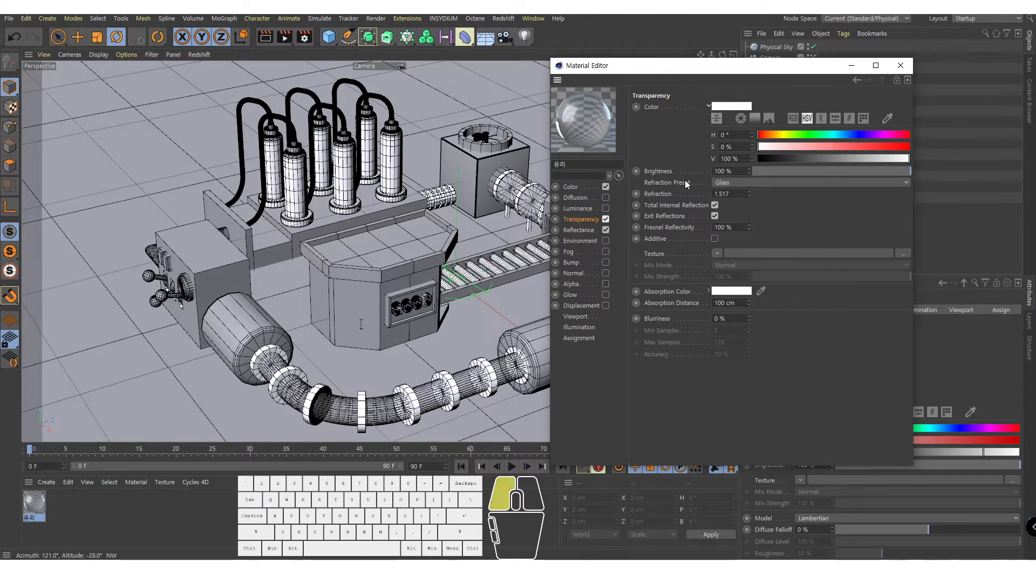
left_click(767, 183)
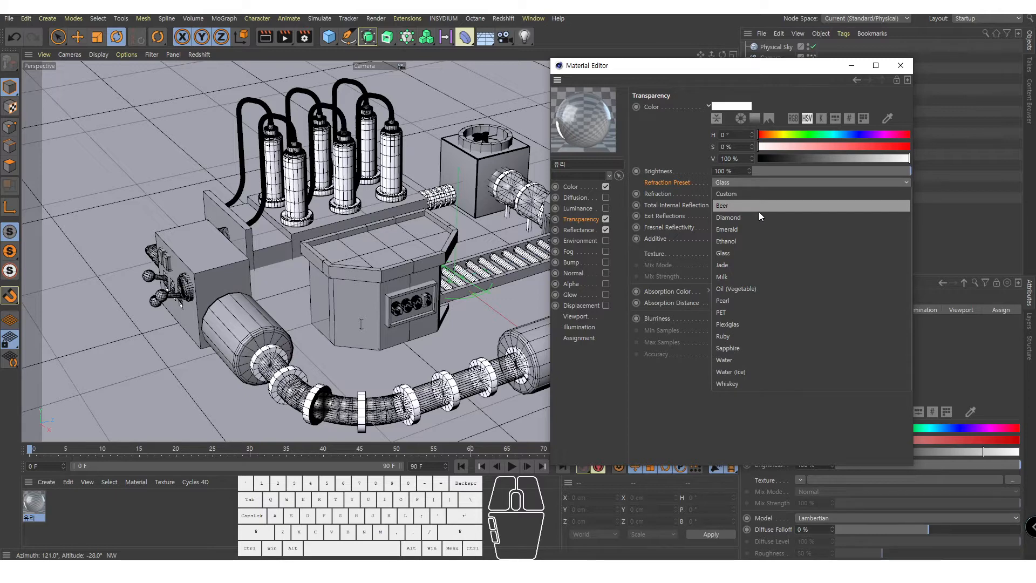
left_click(771, 274)
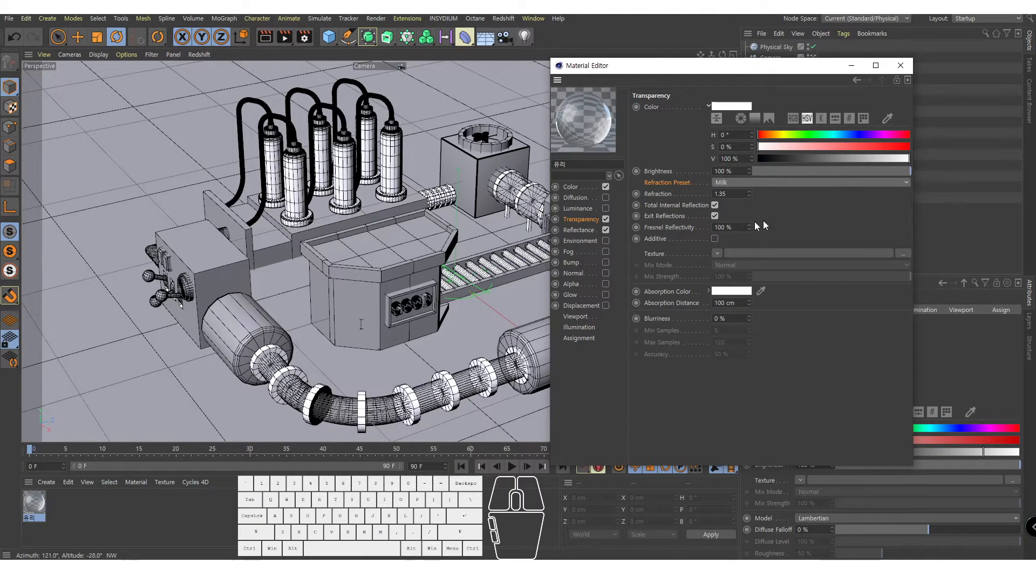
left_click(261, 37)
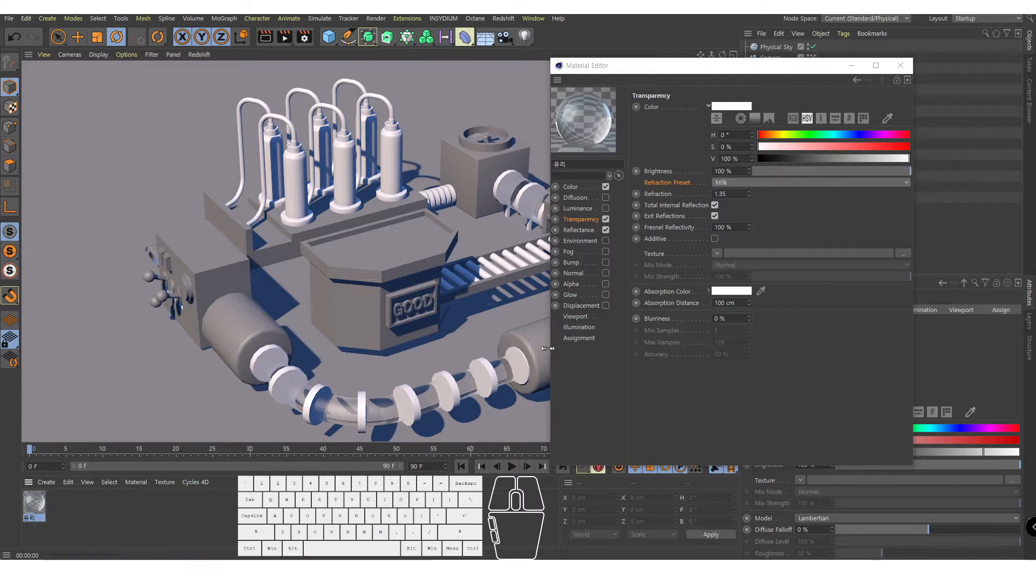
Try the Water refraction preset with a preview render, and set the preset back to Glass
left_click(773, 203)
left_click(766, 182)
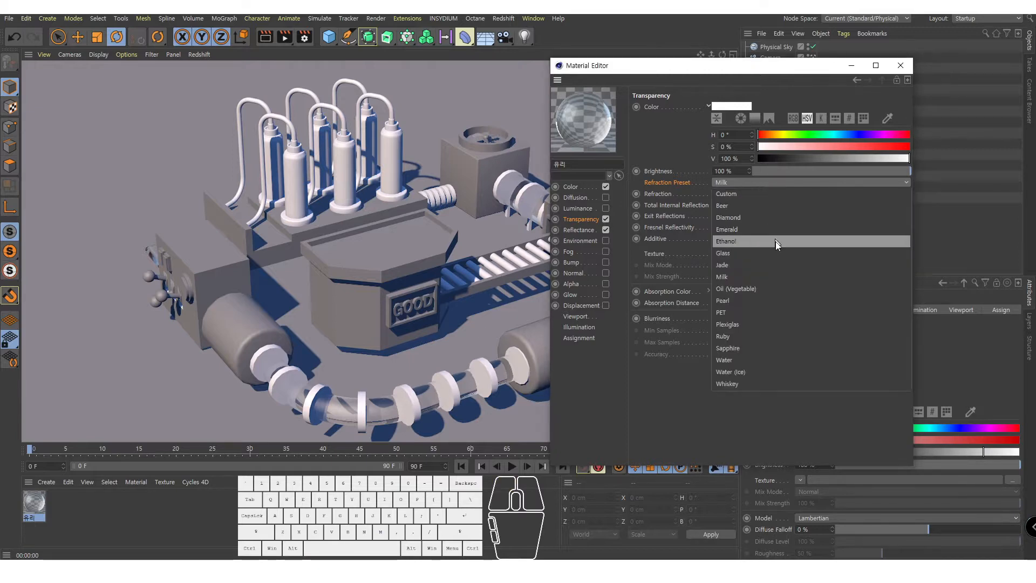
left_click(762, 360)
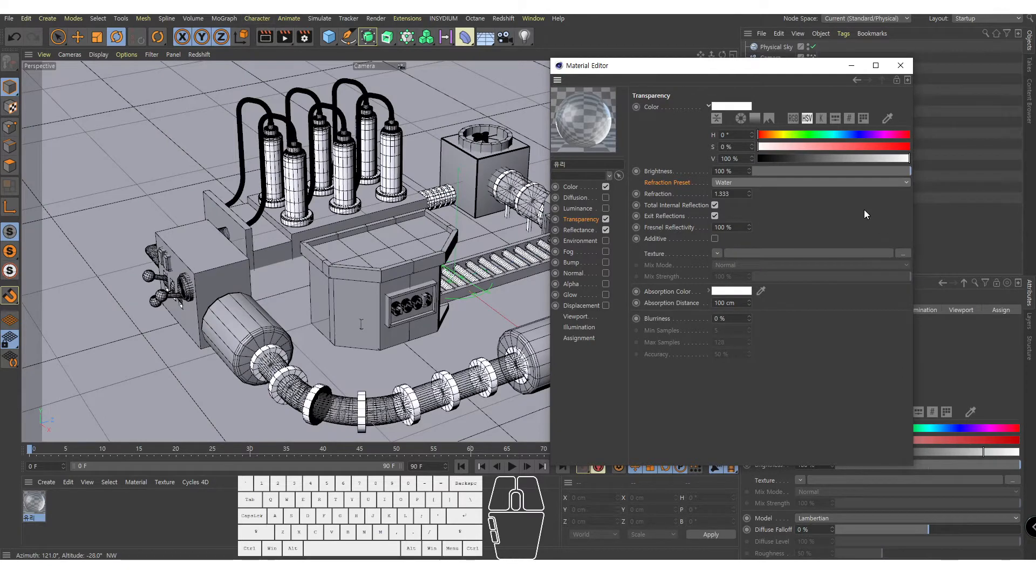
left_click(266, 37)
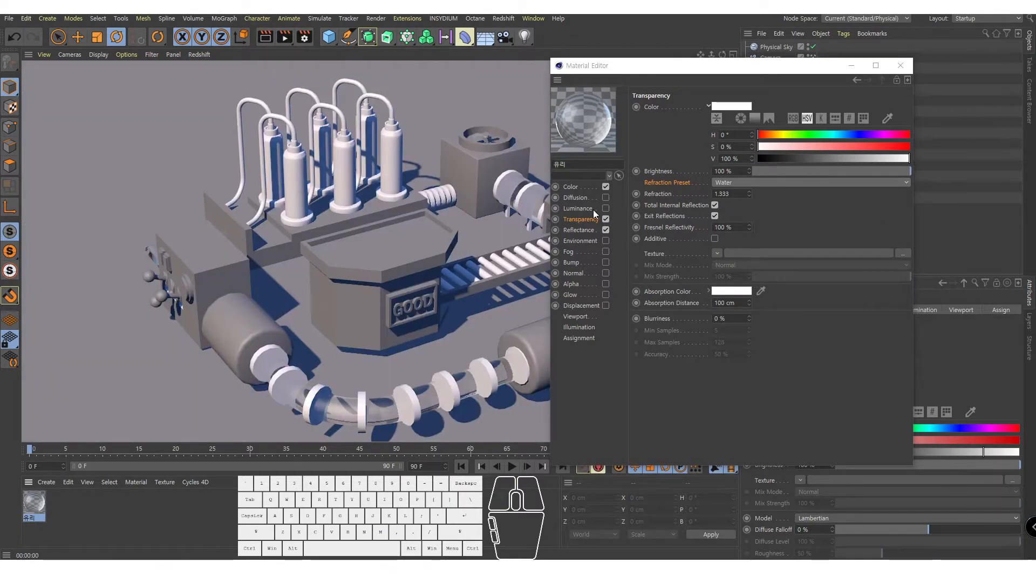
left_click(761, 183)
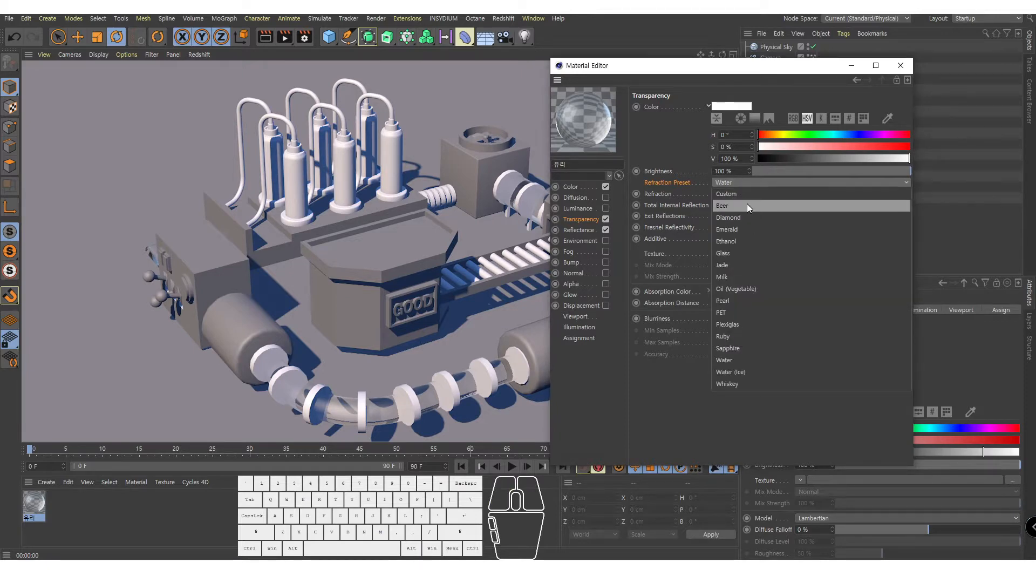
left_click(743, 248)
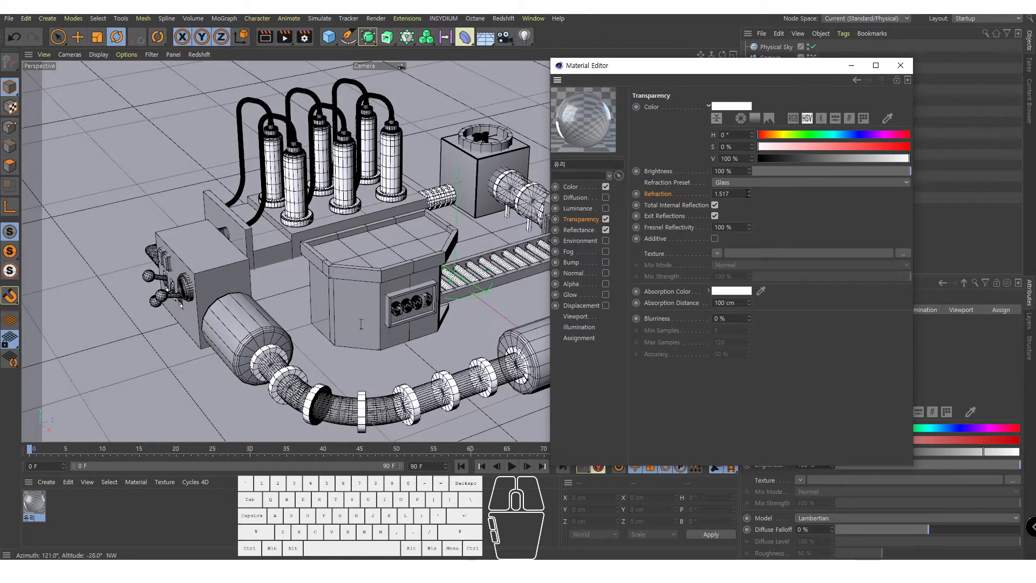
Compare preview renders of the pipes with the 유리 material's refraction set to 0.85 and to 4
left_click_drag(749, 194, 749, 162)
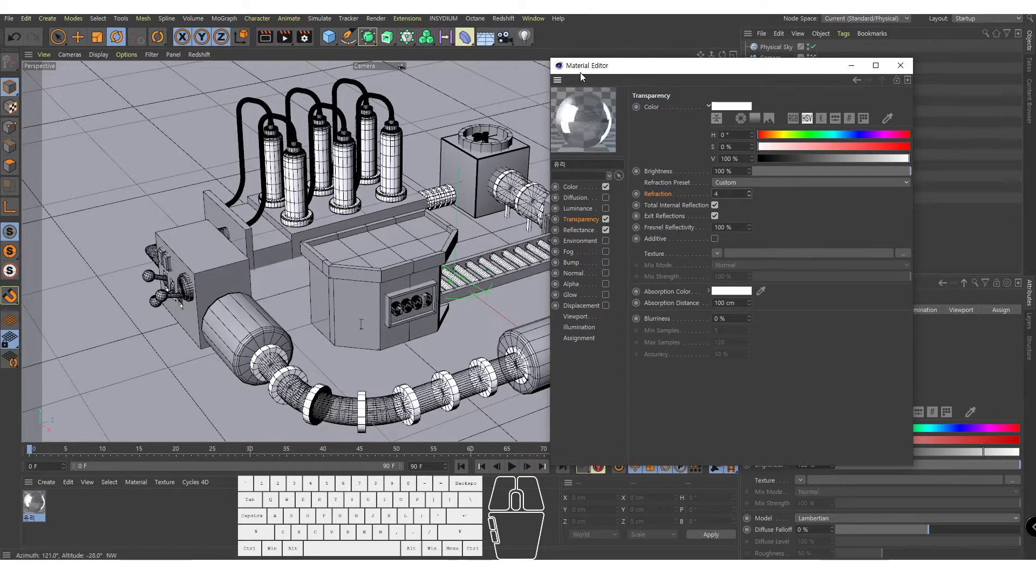
left_click_drag(754, 198, 754, 222)
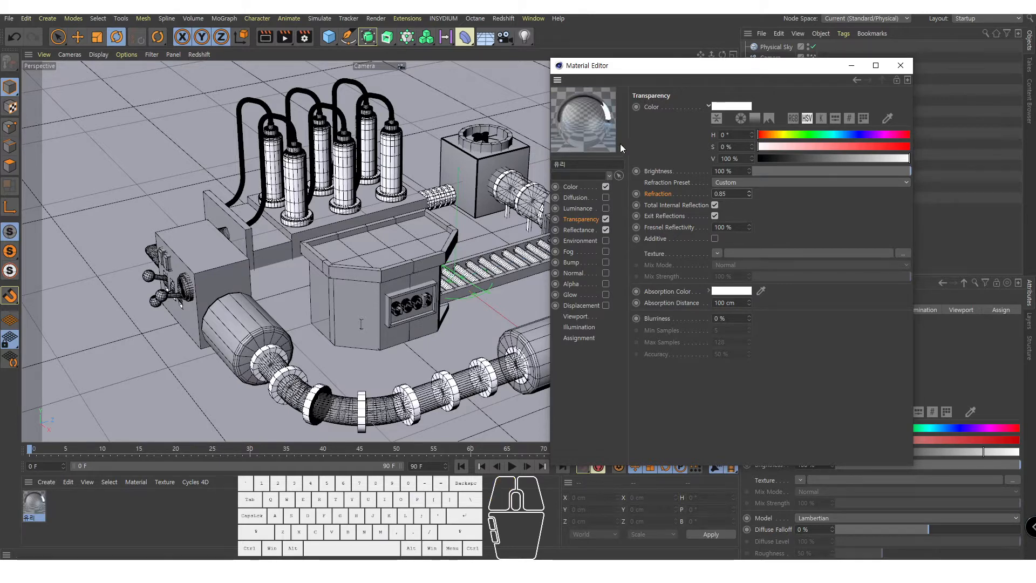
left_click(265, 37)
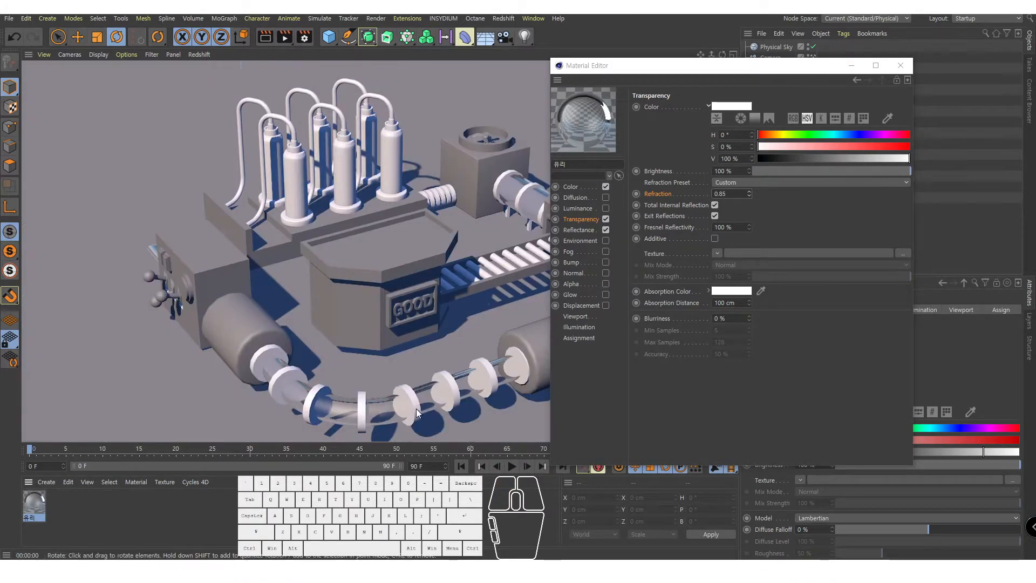
left_click_drag(750, 195, 750, 170)
left_click(263, 34)
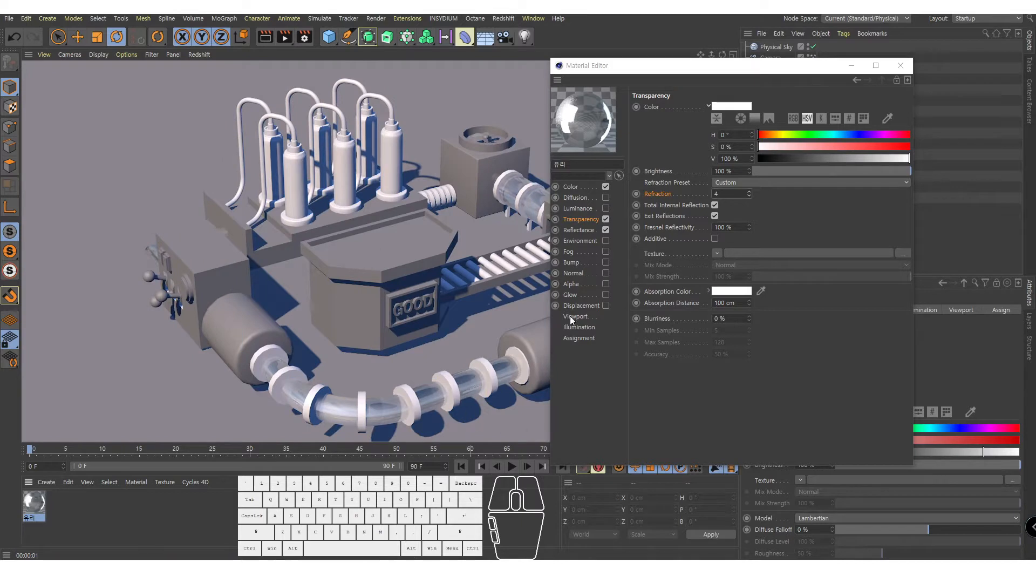
Reset the 유리 material's refraction to its default value
left_click(737, 193)
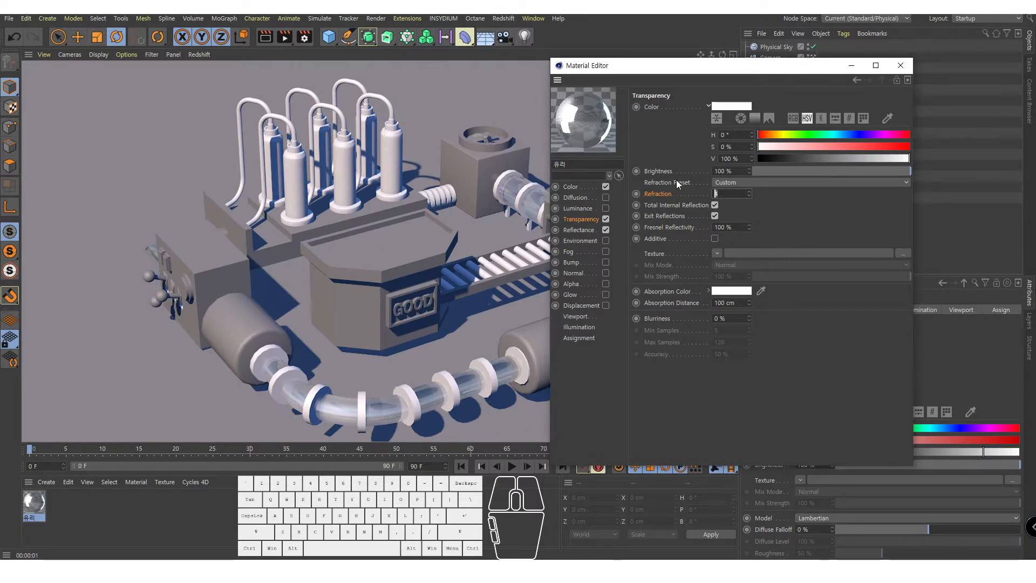
right_click(649, 198)
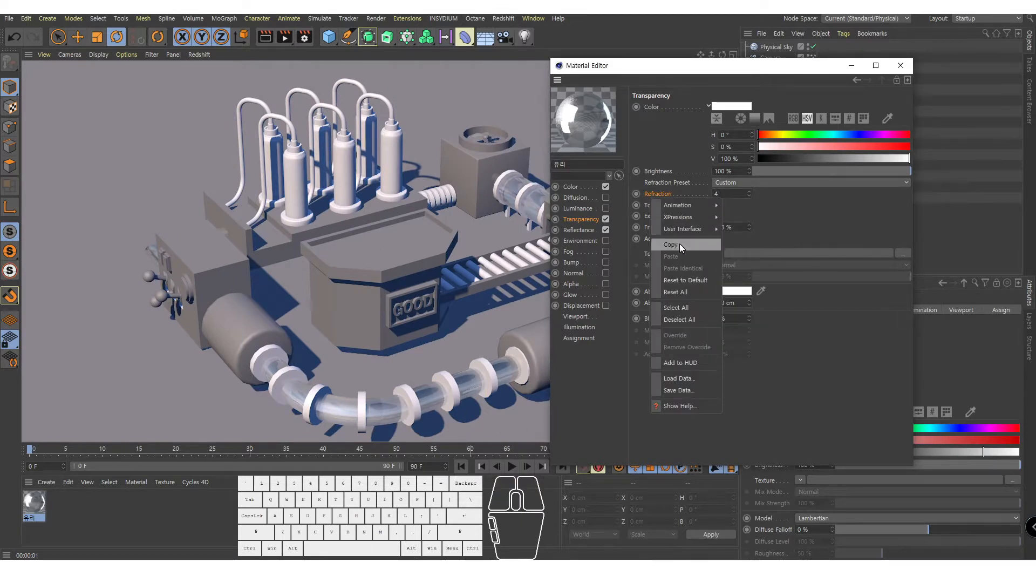
left_click(672, 281)
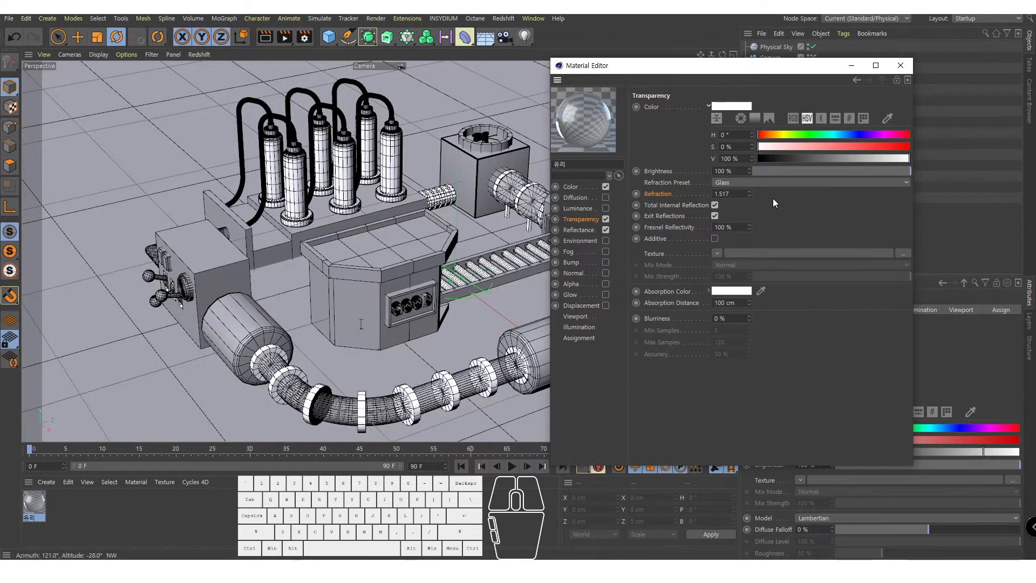
Render a close-up preview of the curved, ringed pipe at the front of the machine
left_click_drag(668, 70, 758, 82)
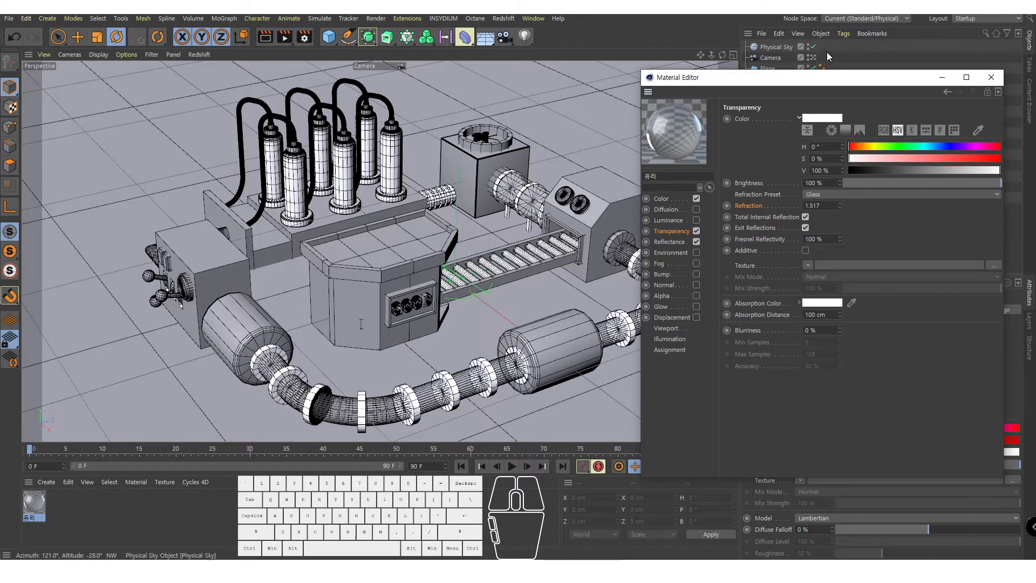
left_click_drag(523, 232, 467, 336, "alt")
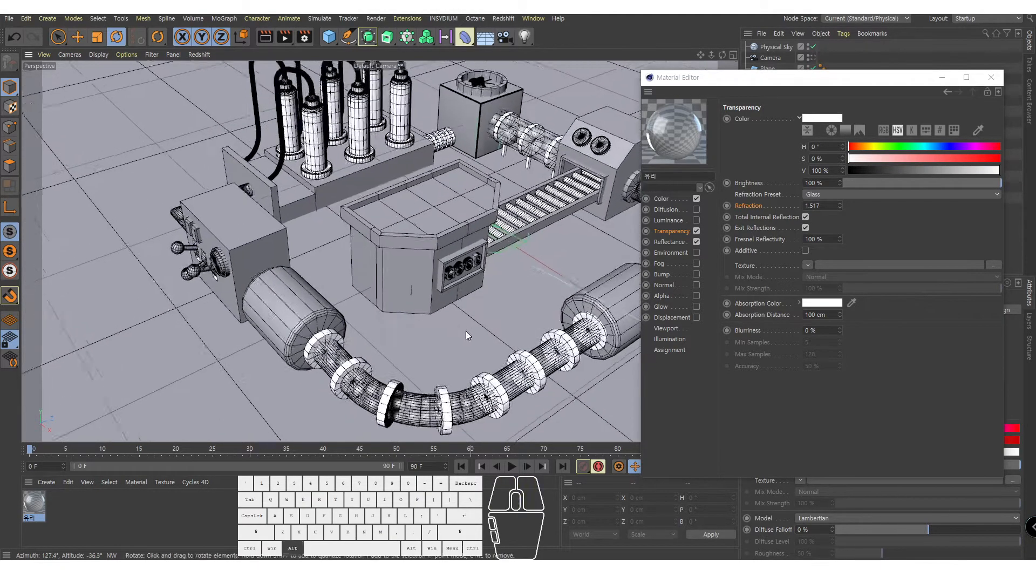
right_click_drag(467, 335, 398, 192, "alt")
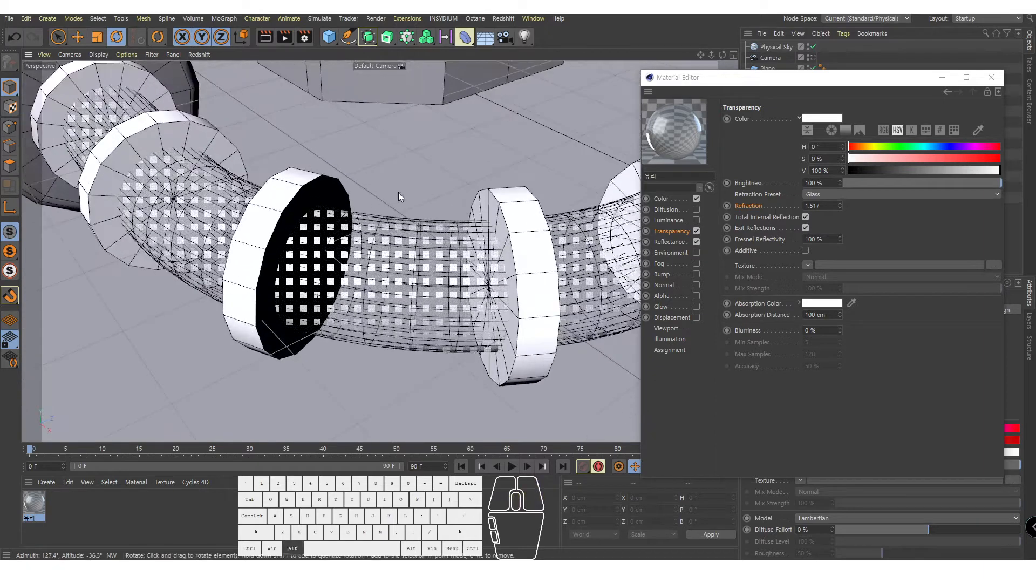
left_click(260, 40)
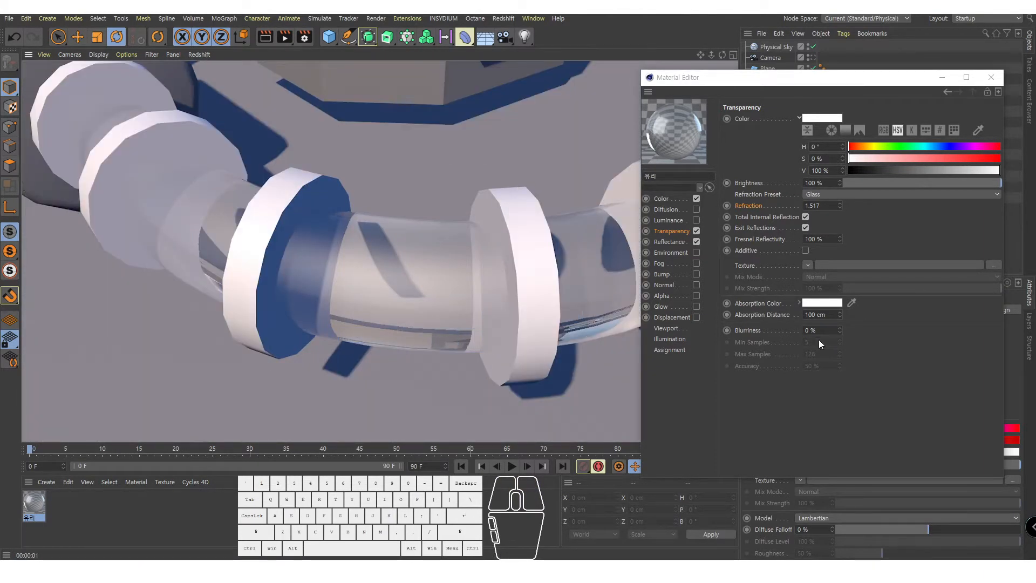
Set the 유리 material's absorption color to blue (H 219°, S 65%, V 100%) and render a preview of the pipe
left_click(752, 306)
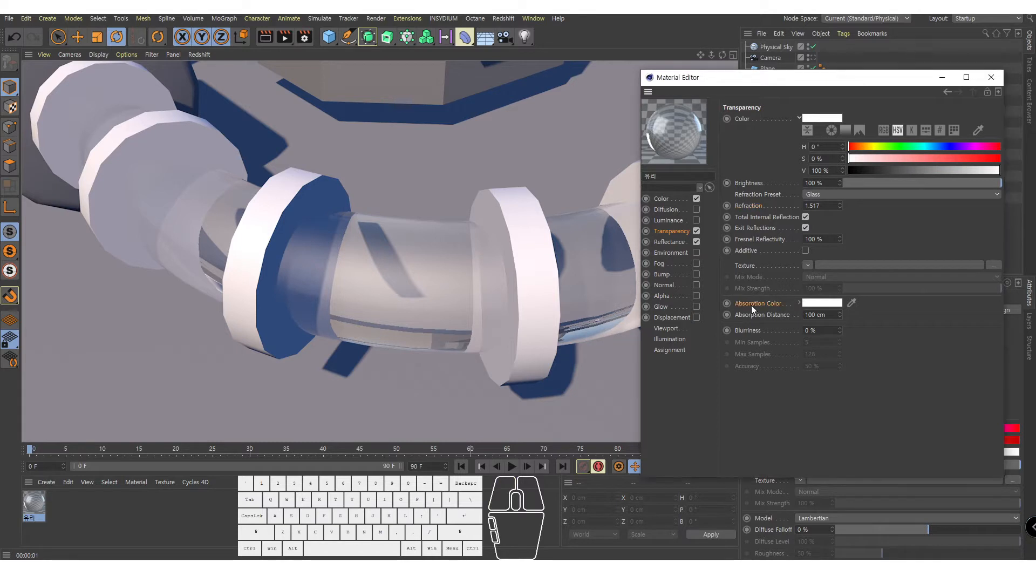
left_click(817, 306)
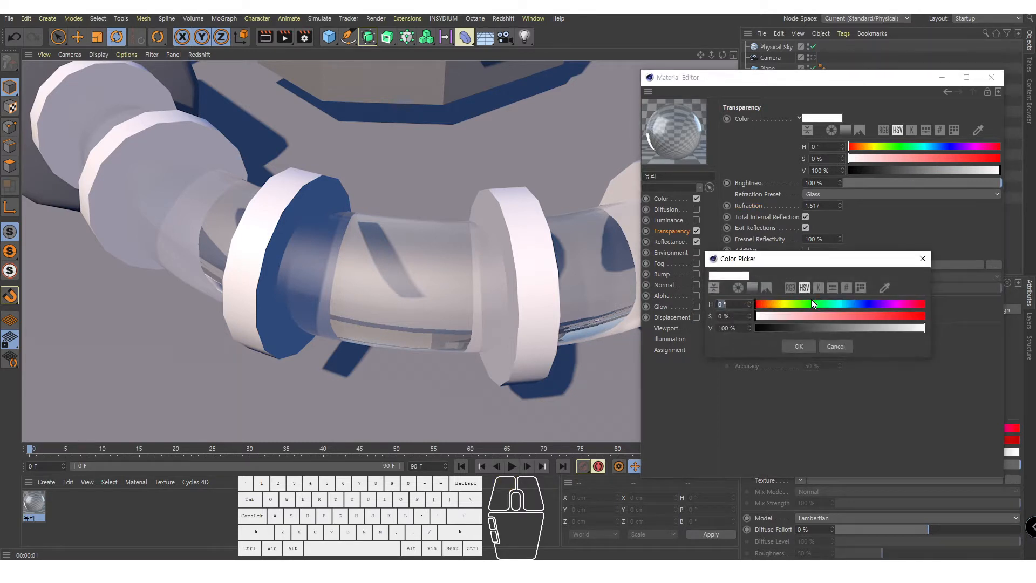
left_click_drag(830, 306, 859, 305)
left_click(865, 316)
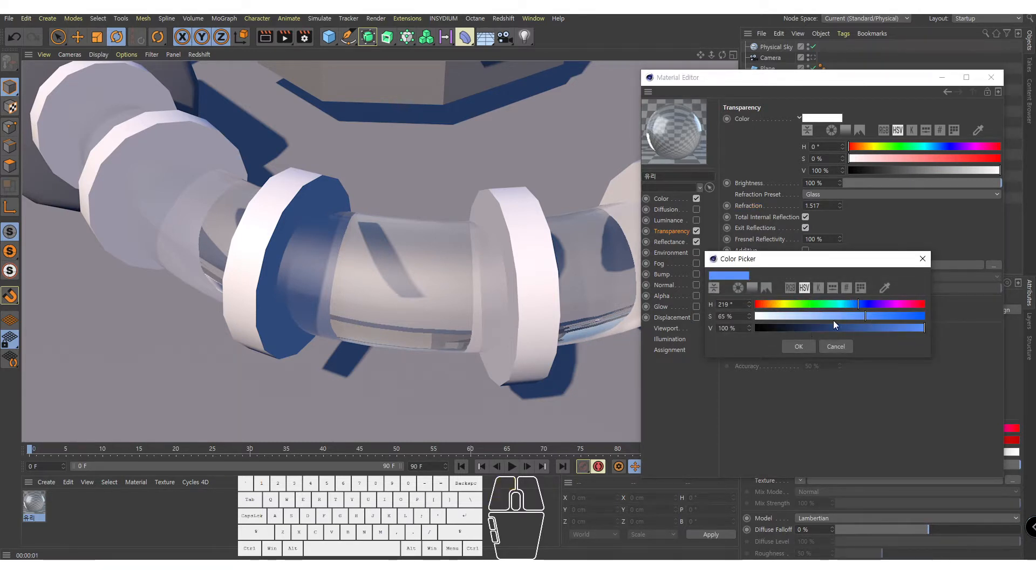
left_click(806, 343)
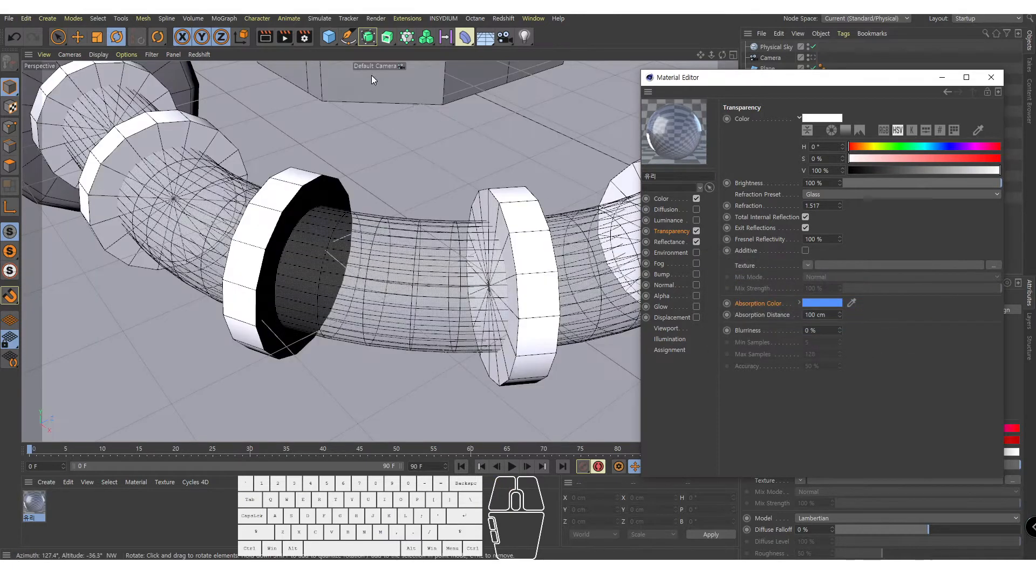
left_click(265, 42)
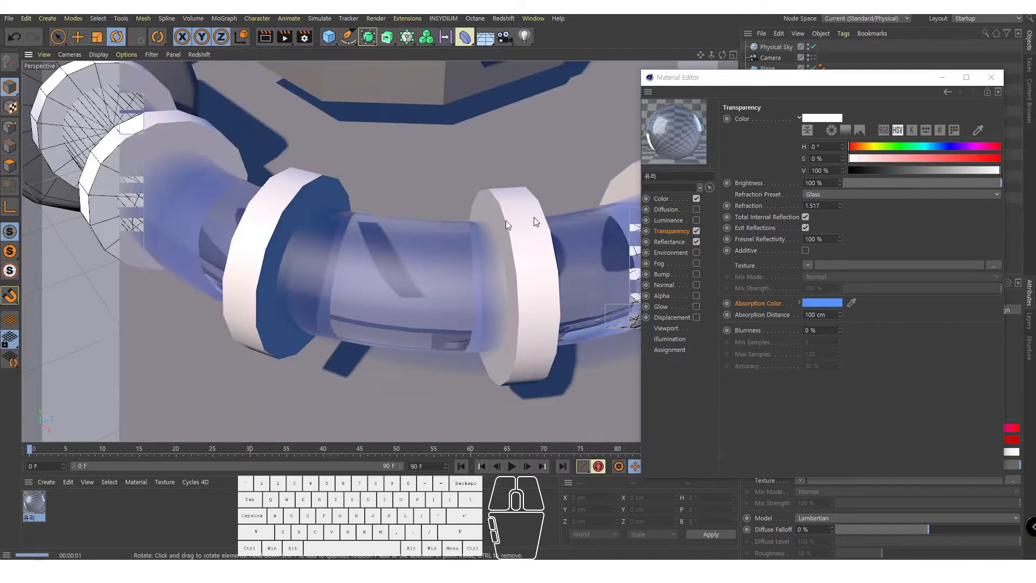
Set the 유리 material's absorption distance to 20 cm and render a preview of the pipe
left_click(820, 315)
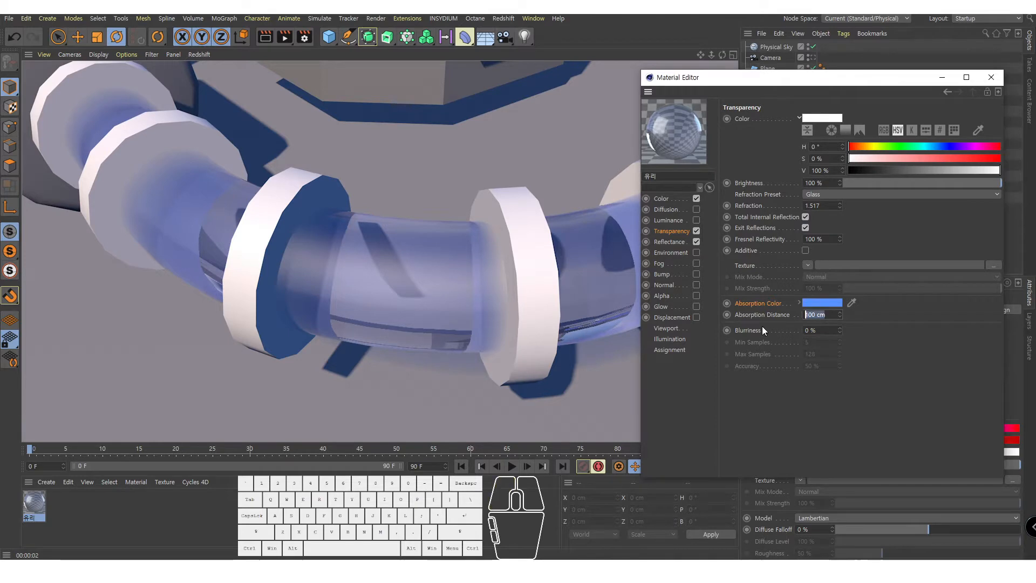
type("20")
key("Return")
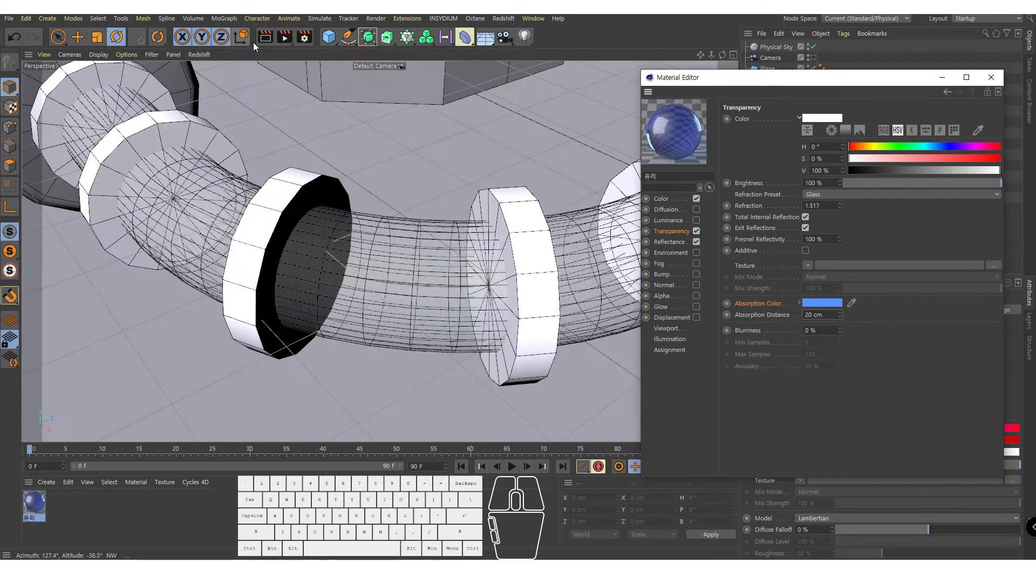
left_click(265, 37)
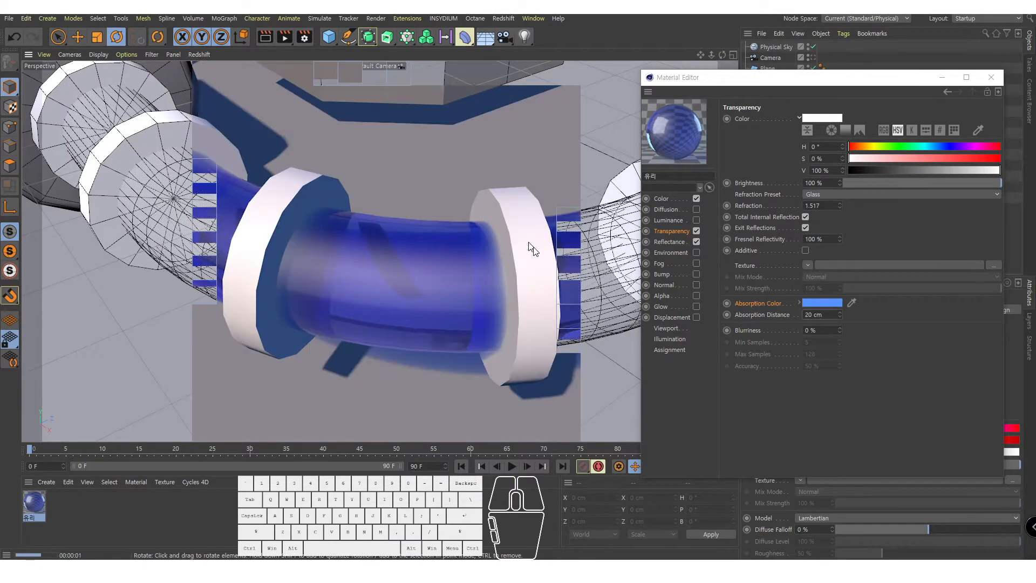
Set the 유리 material's absorption distance back to 100 cm
left_click(817, 315)
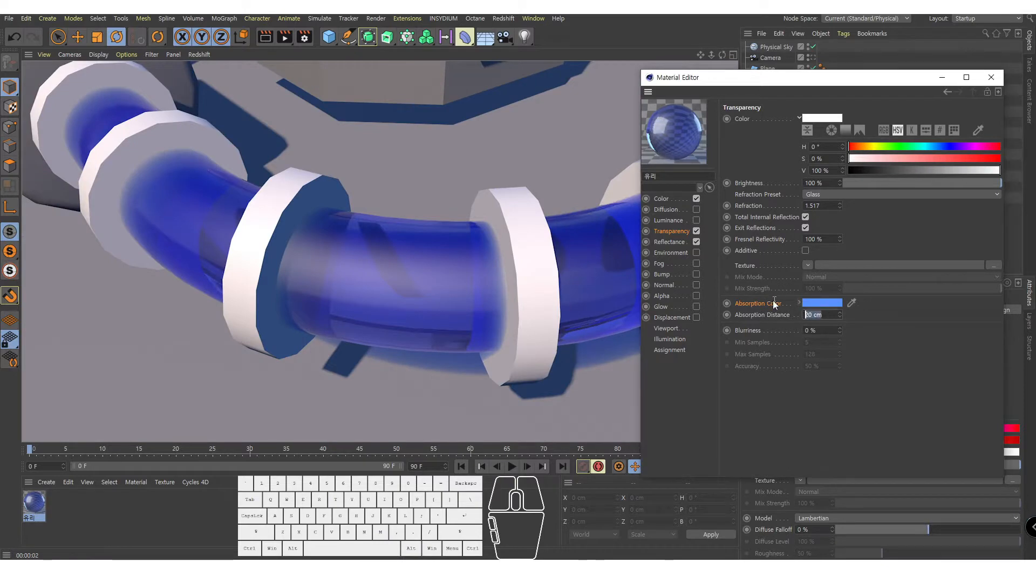
type("100")
key("Return")
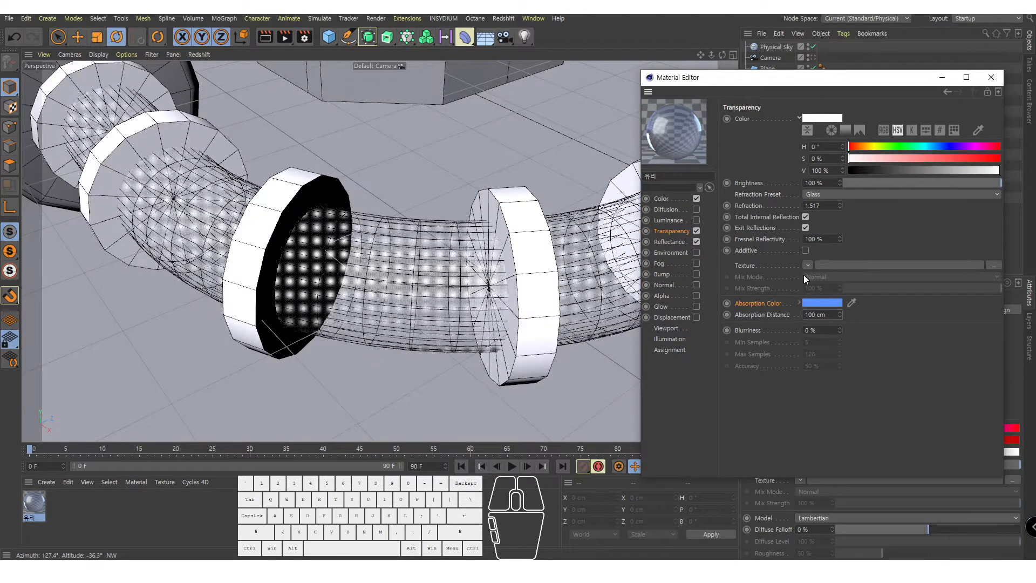
Load a Noise shader as the 유리 material's transparency texture and render a preview of the pipe
left_click(808, 265)
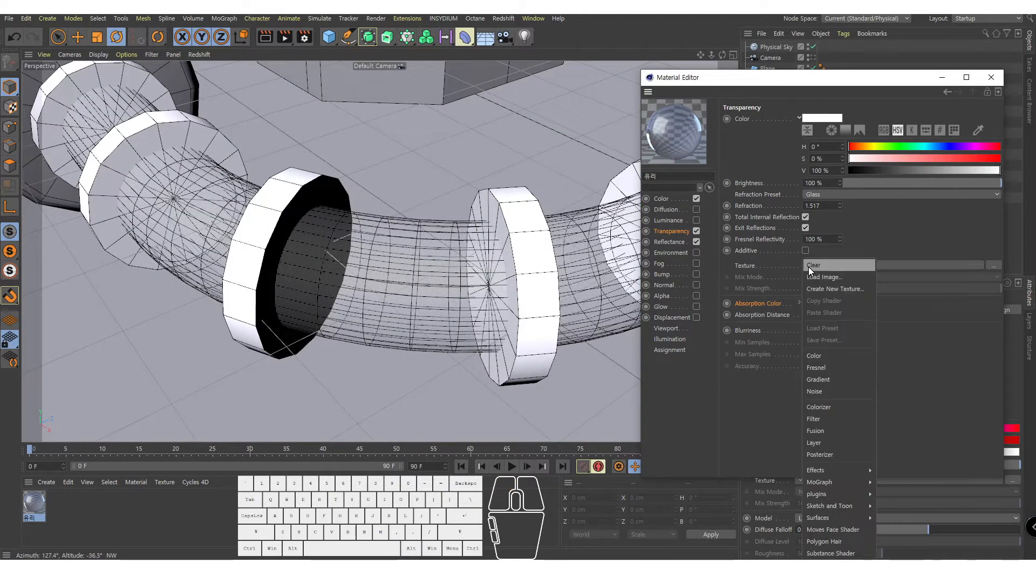
left_click(828, 389)
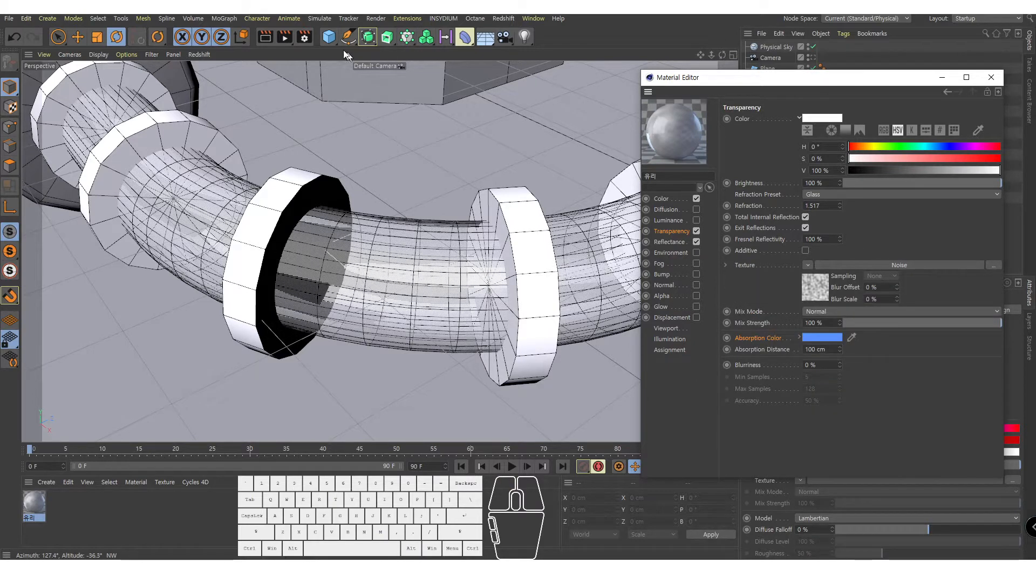
left_click(266, 37)
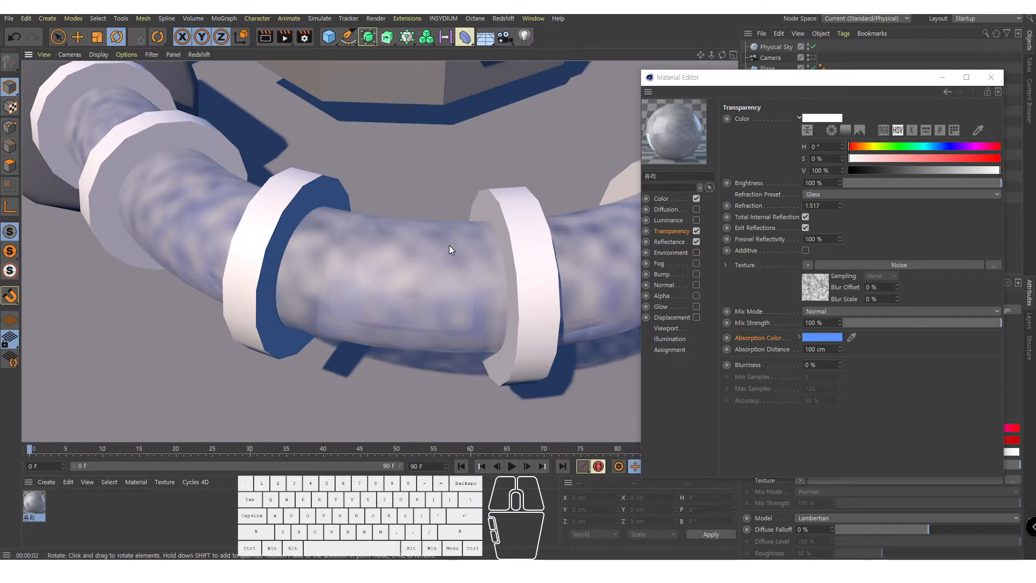
Reset the 유리 material's transparency texture to its default
left_click(807, 265)
left_click(757, 270)
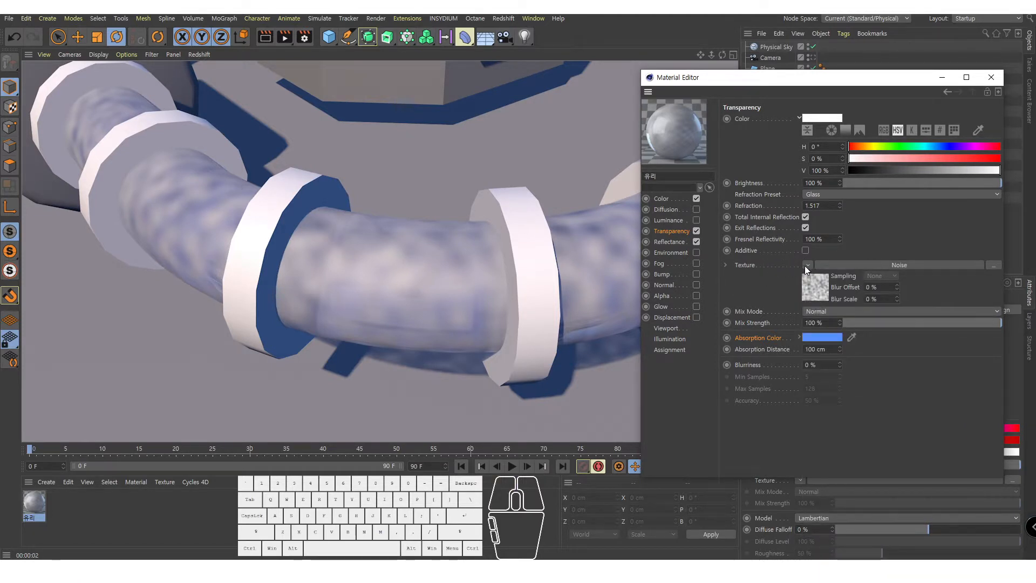
right_click(757, 267)
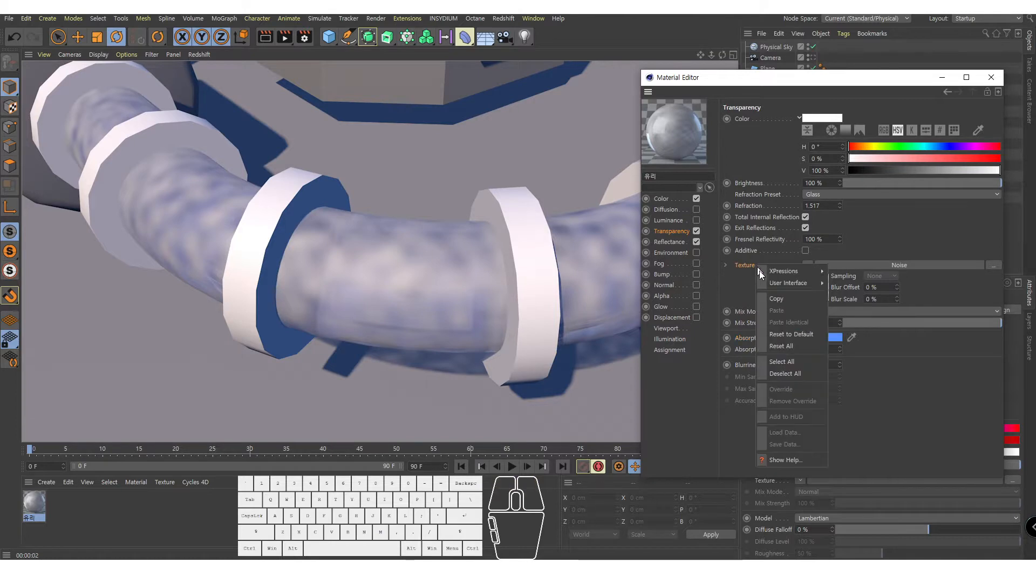
left_click(788, 326)
Shift the 유리 material's absorption color to a lighter blue with hue 206° and render a preview of the pipe
left_click(823, 300)
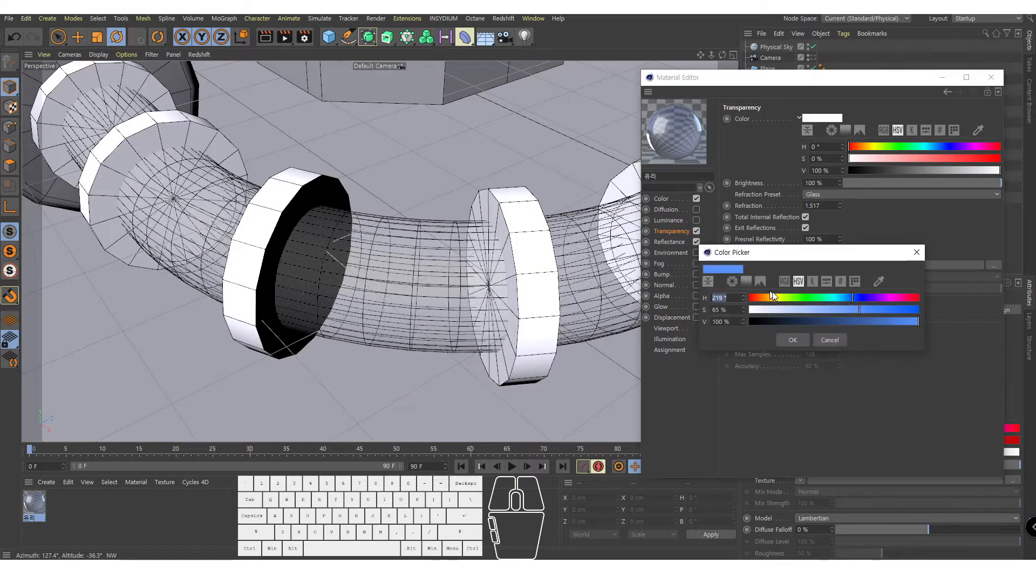
left_click(850, 298)
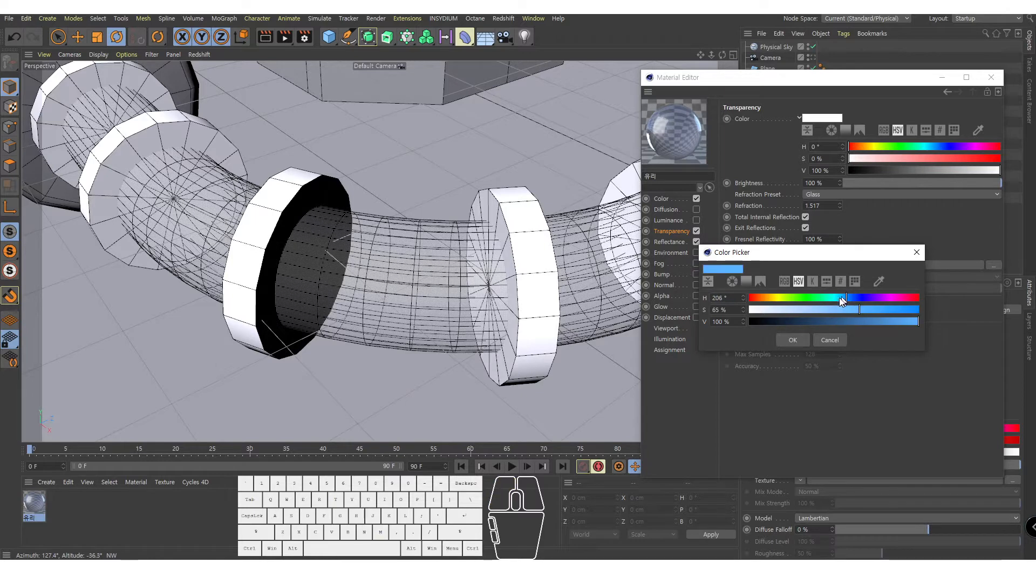
left_click(792, 339)
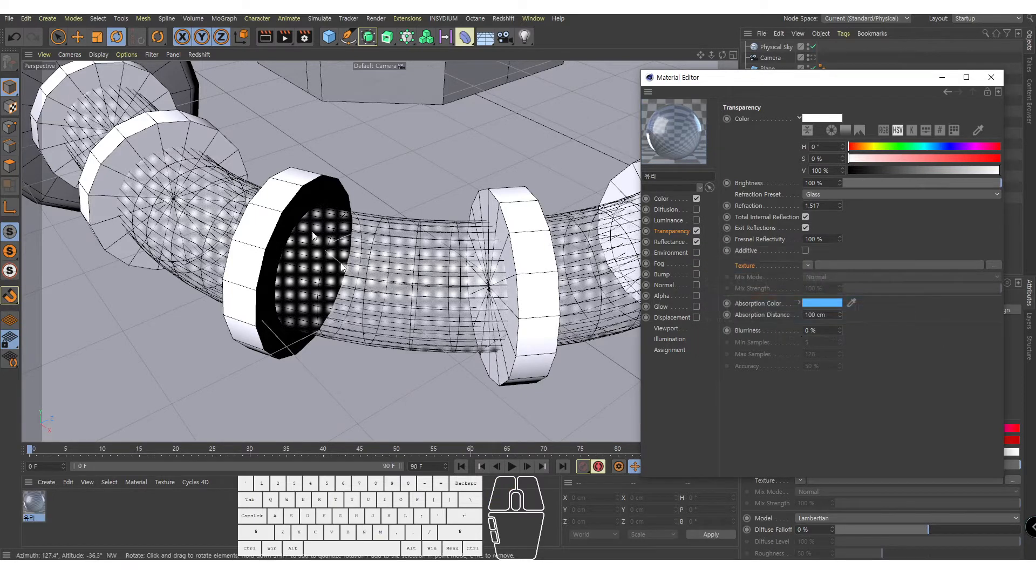
left_click(266, 38)
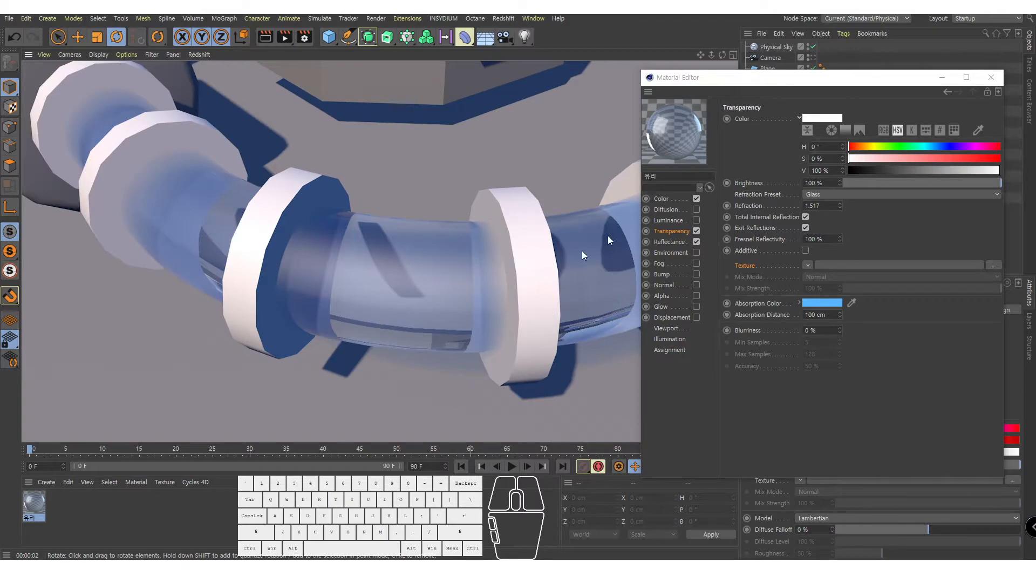
Close the material settings and render a preview of the whole machine through the scene camera
left_click(991, 76)
left_click_drag(504, 162, 476, 220, "alt")
scroll(475, 220, "down", 10)
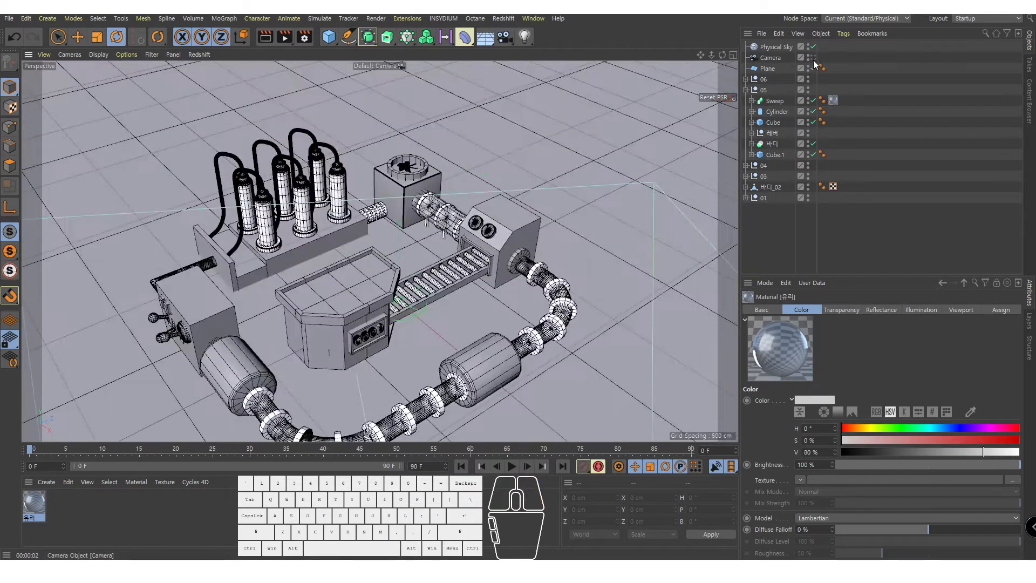
left_click(813, 57)
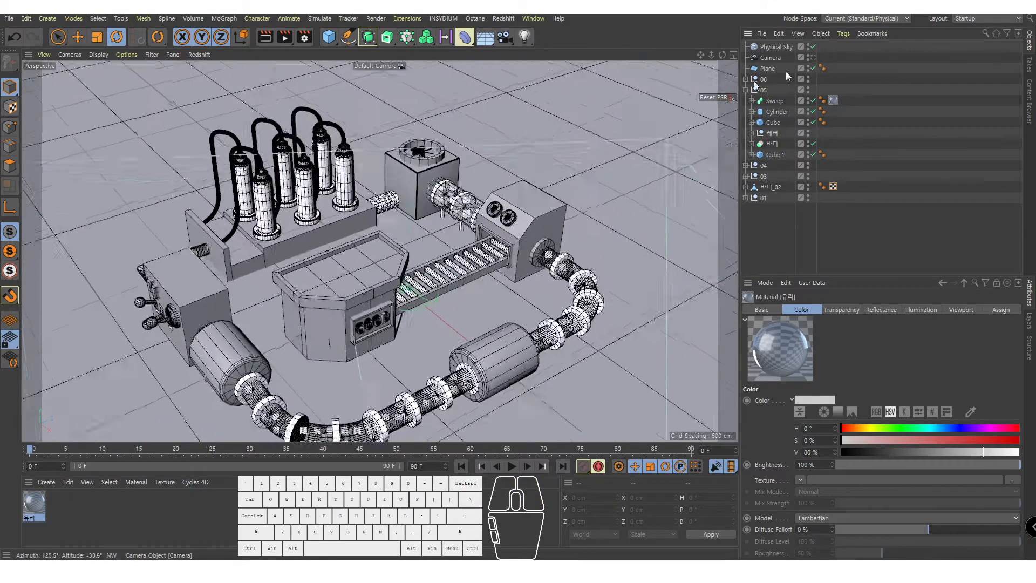
key("alt+r")
key("ctrl+r")
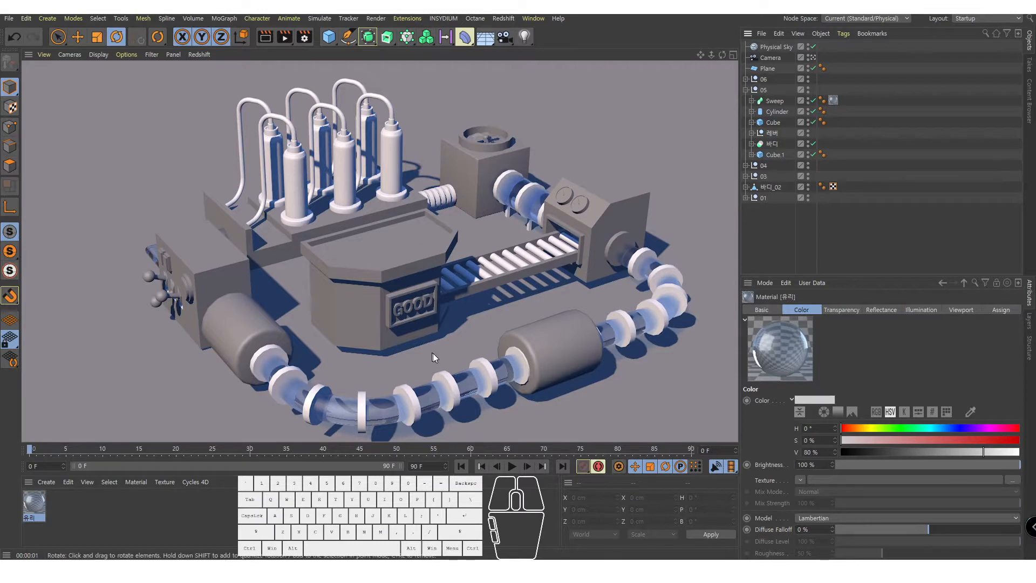
Leave the scene camera's view and create a new material named 철
left_click(561, 339)
left_click(287, 365)
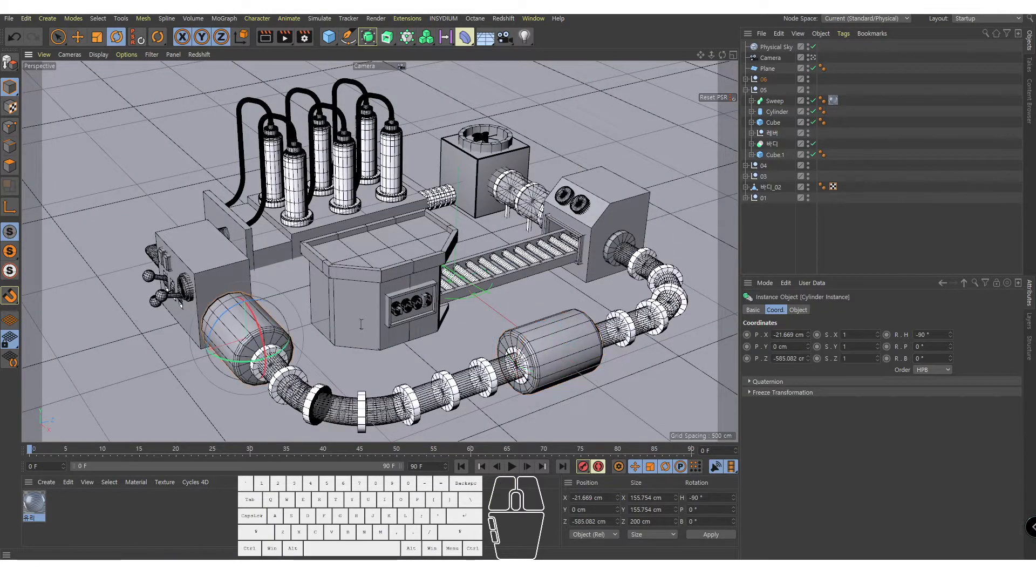
left_click(813, 58)
right_click_drag(318, 303, 355, 296, "alt")
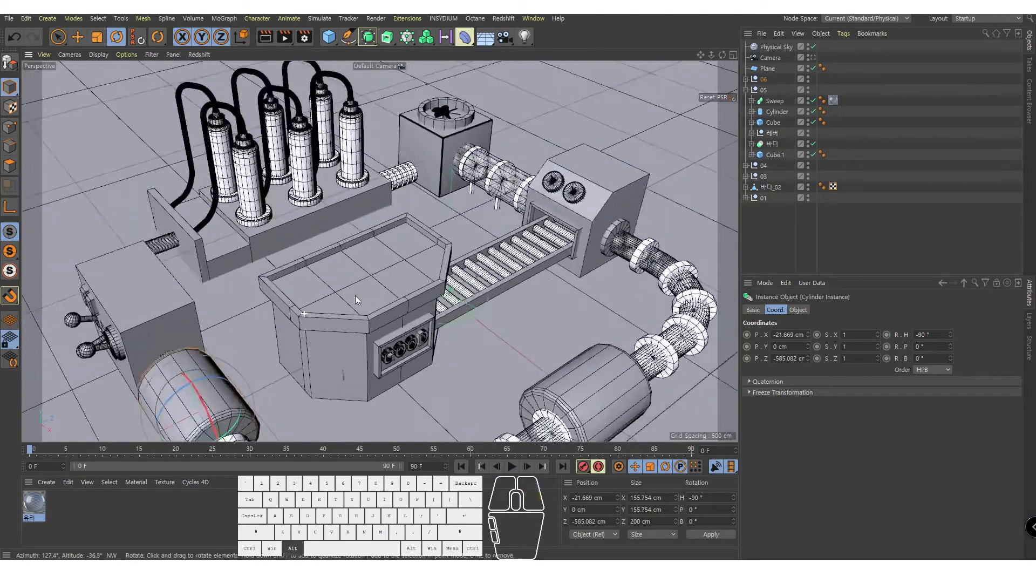
middle_click_drag(355, 296, 455, 199, "alt")
left_click_drag(456, 199, 390, 202, "alt")
right_click_drag(390, 202, 432, 198, "alt")
middle_click_drag(482, 273, 513, 226, "alt")
double_click(85, 504)
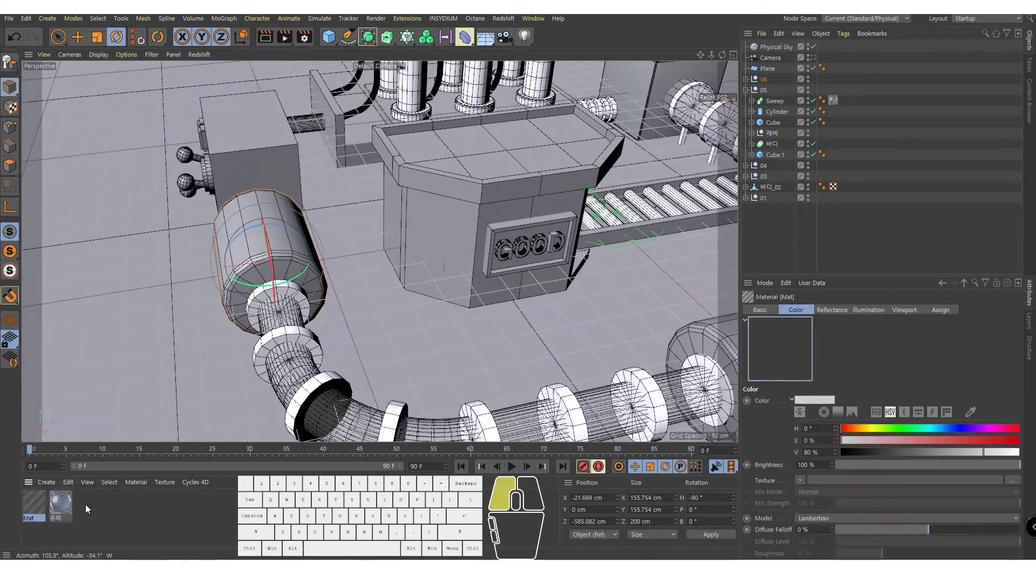
double_click(31, 519)
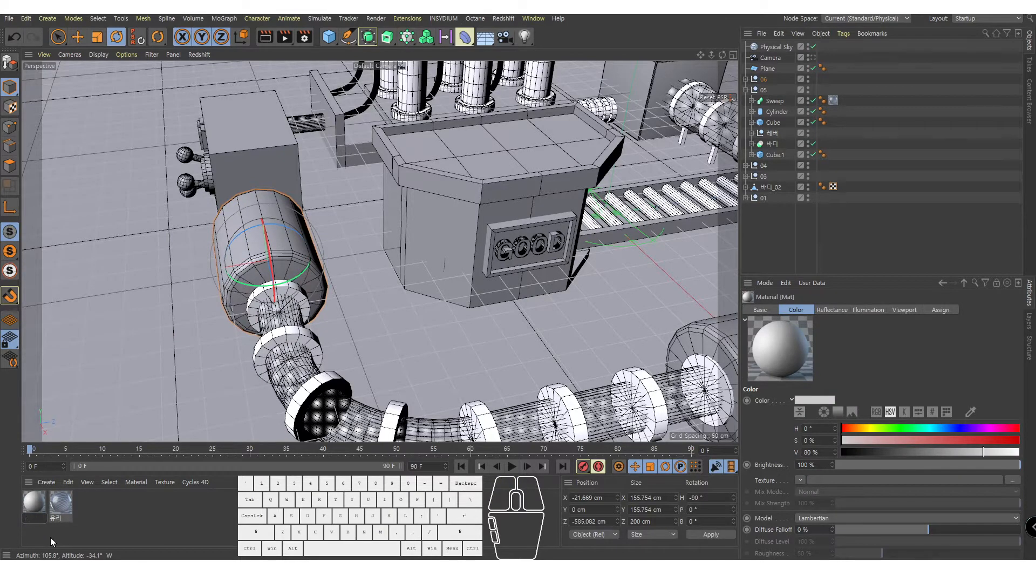
type("철")
key("Return")
Expand object group 06 and apply the 철 material to its Cylinder object, the source of the cylindrical tanks
left_click_drag(622, 289, 372, 246, "alt")
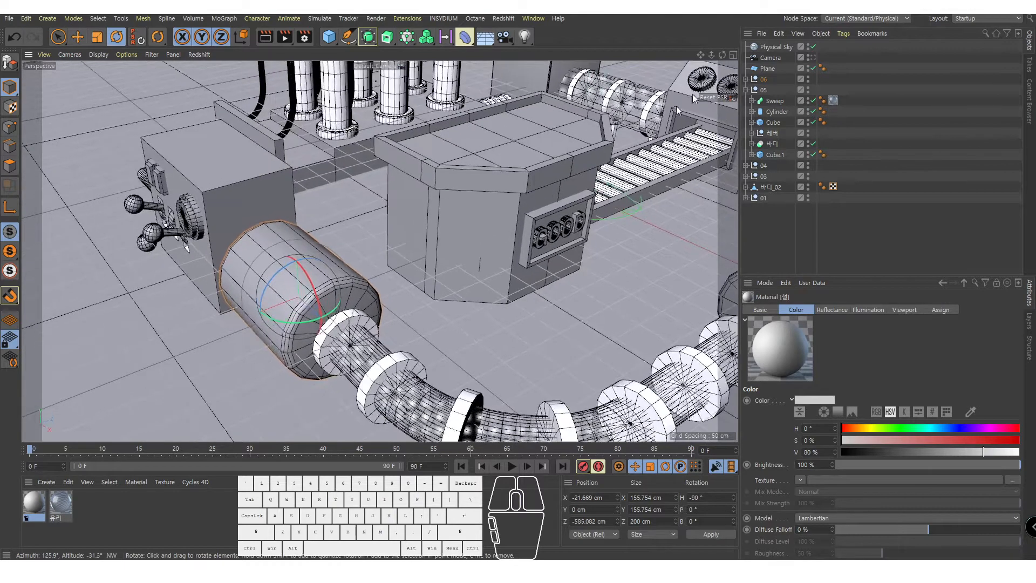
left_click(744, 94)
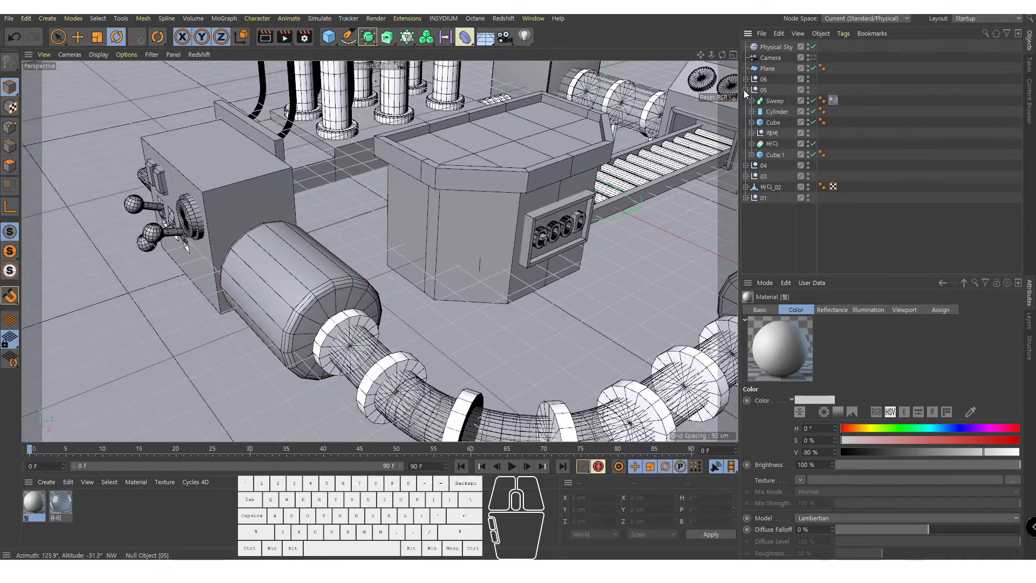
left_click(746, 89)
left_click(746, 79)
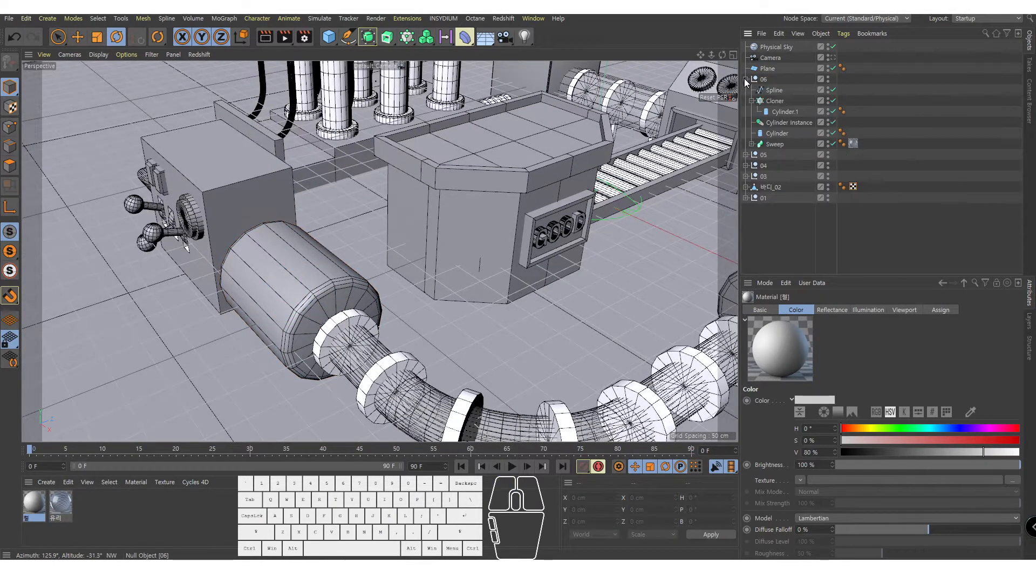
left_click(324, 245)
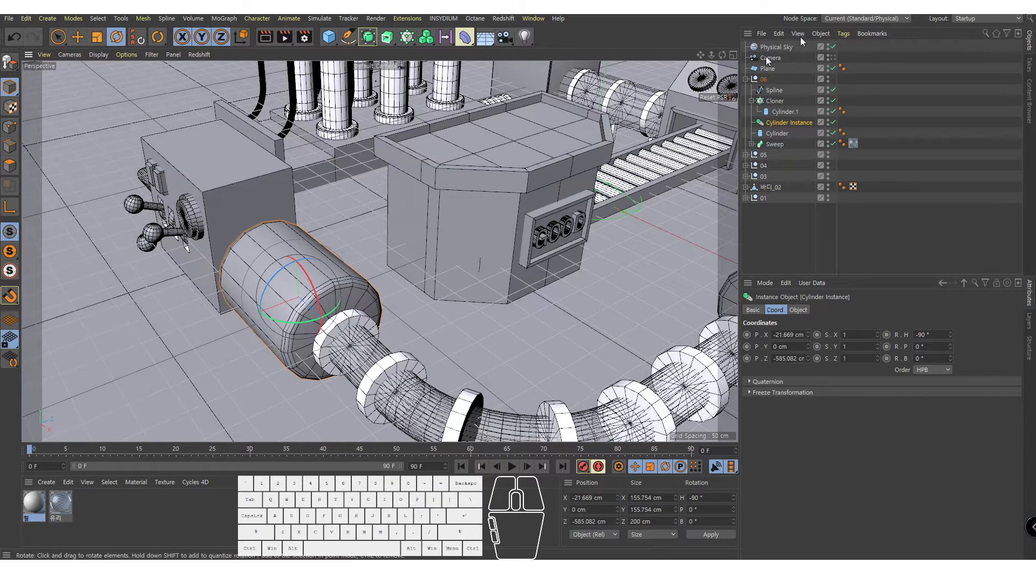
right_click_drag(629, 199, 607, 201, "alt")
middle_click_drag(607, 201, 493, 203, "alt")
left_click(777, 133)
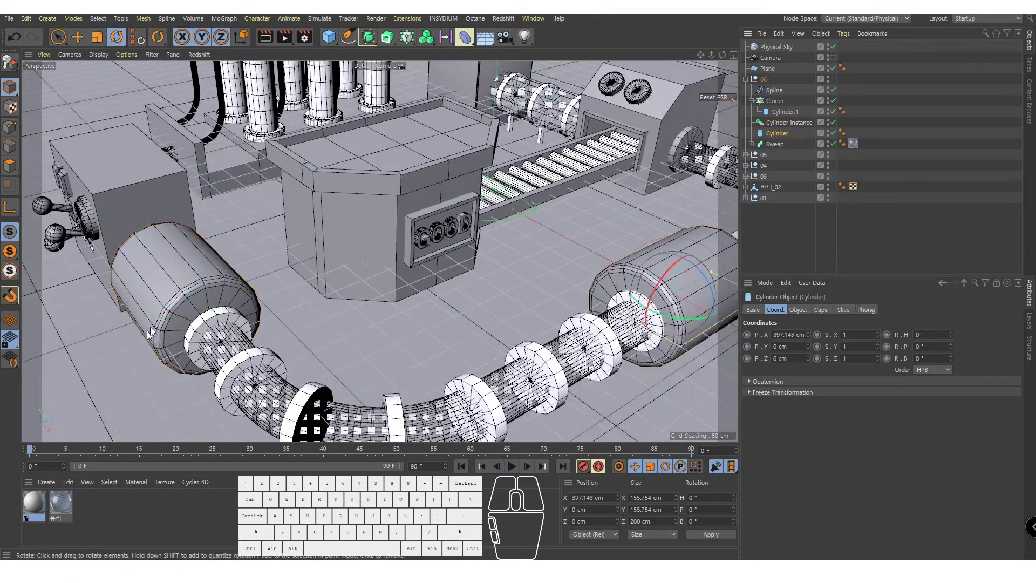
left_click_drag(37, 513, 785, 134)
Add a Beckmann reflectance layer to the 철 material, with a close-up of the cylindrical tank in view
middle_click_drag(509, 289, 617, 248, "alt")
right_click_drag(384, 302, 431, 294, "alt")
left_click_drag(331, 282, 399, 273, "alt")
right_click_drag(247, 252, 335, 232, "alt")
middle_click_drag(292, 206, 397, 194, "alt")
right_click_drag(396, 194, 372, 208, "alt")
left_click(85, 520)
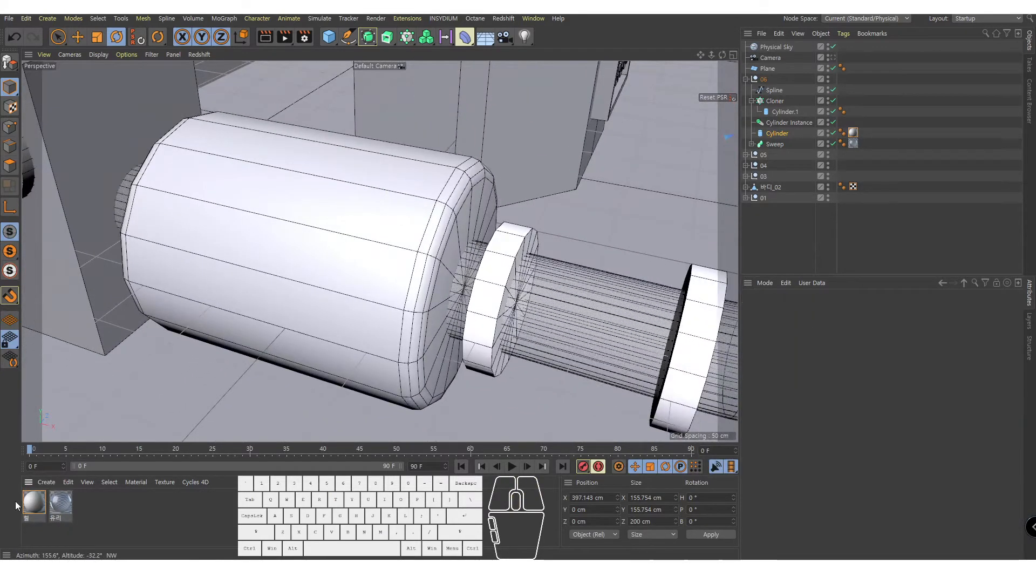
double_click(35, 505)
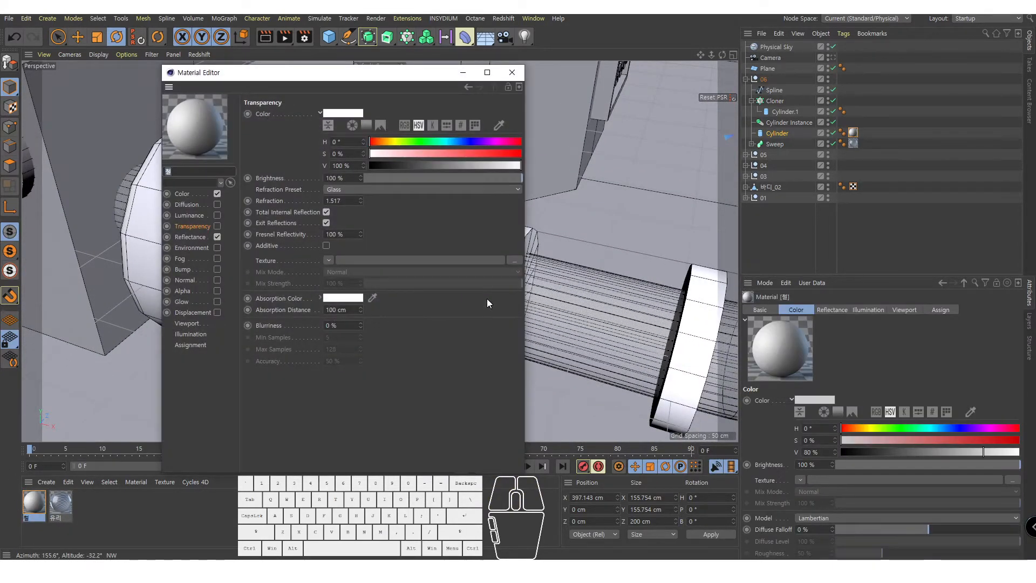
left_click(193, 239)
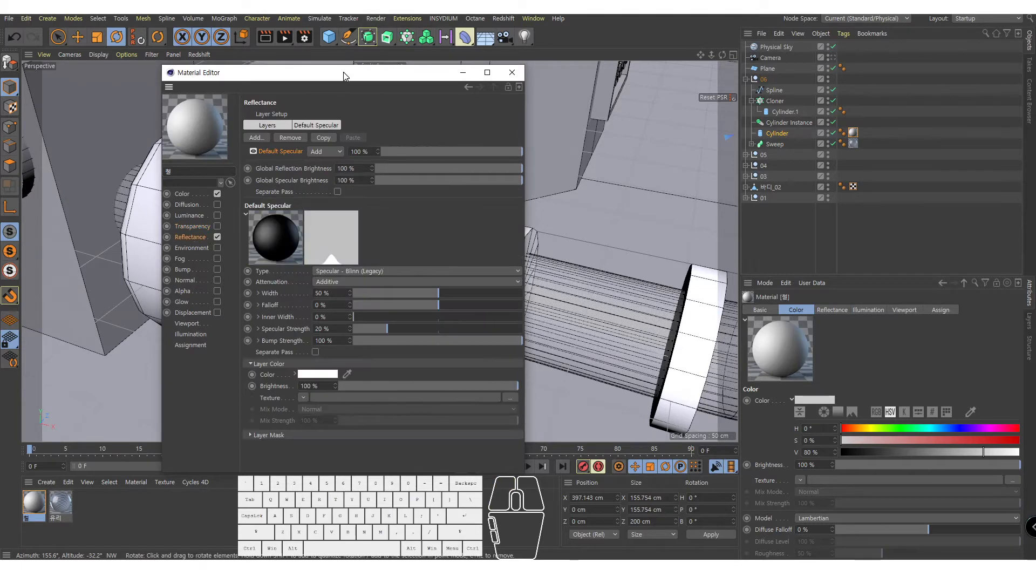
left_click_drag(343, 72, 775, 60)
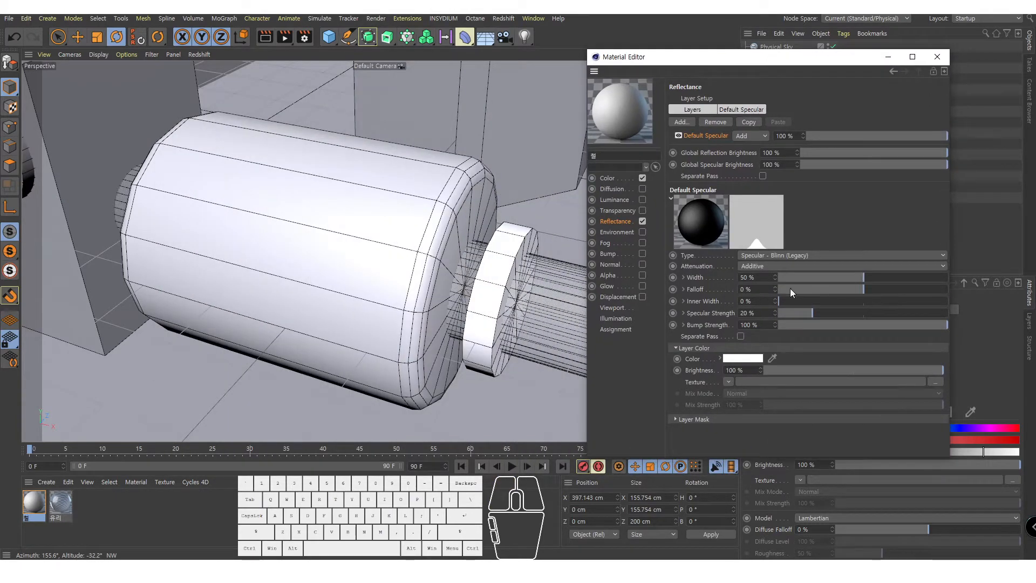
left_click(682, 122)
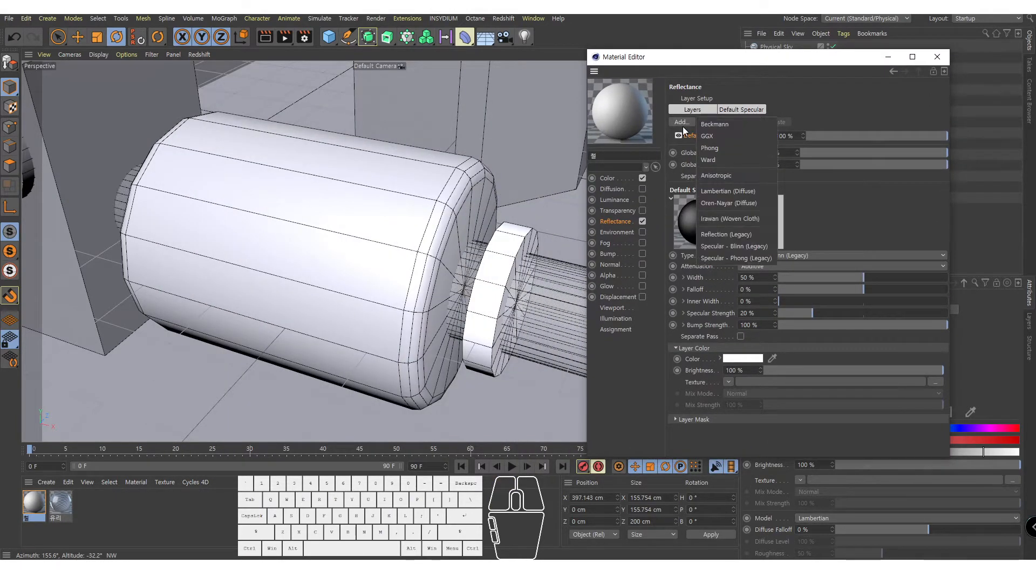
left_click(729, 128)
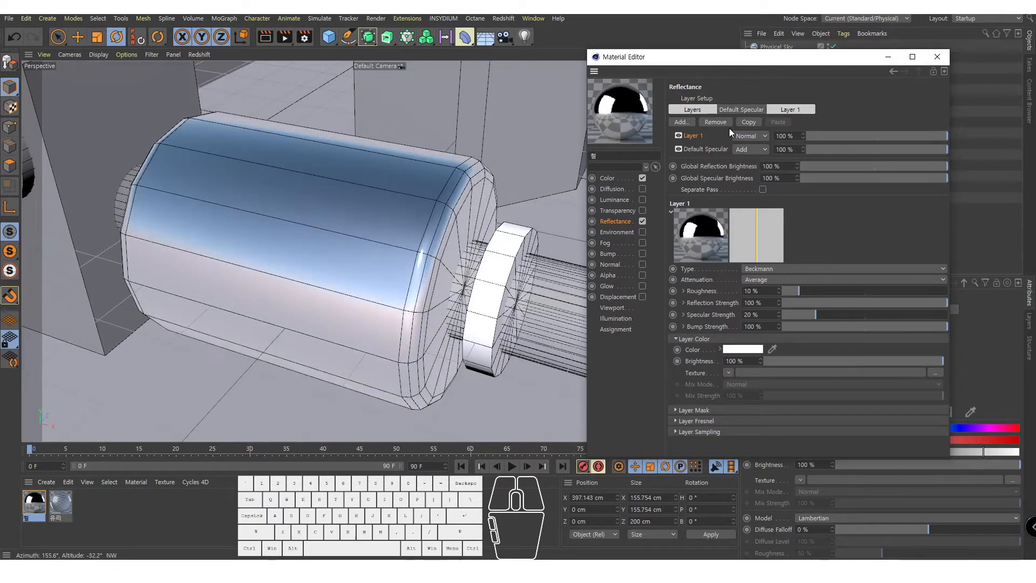
Render a close-up preview of the reflective tank and select the Beckmann layer in the 철 material's reflectance
left_click(271, 38)
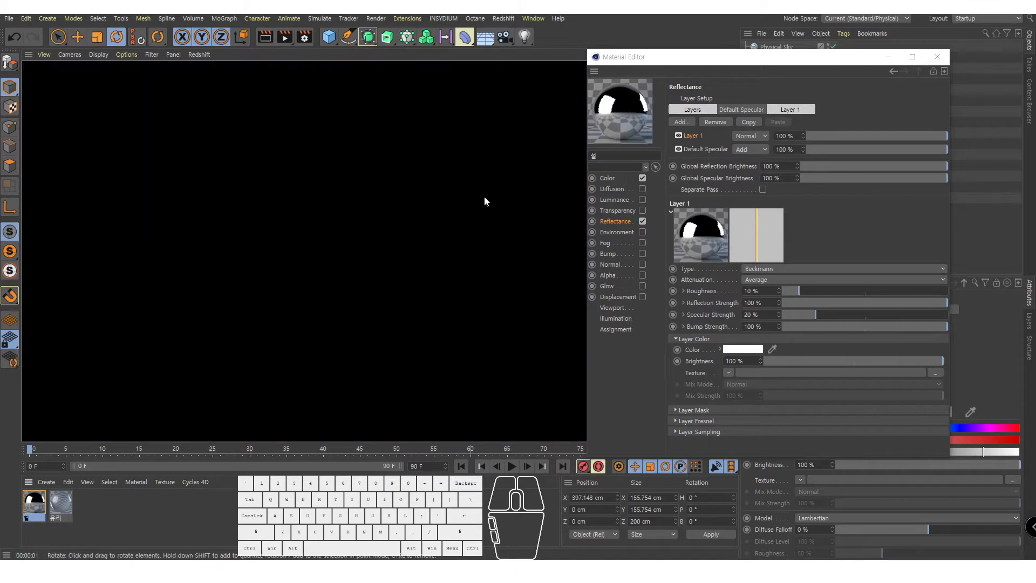
left_click_drag(662, 61, 680, 61)
left_click(532, 154)
left_click(265, 38)
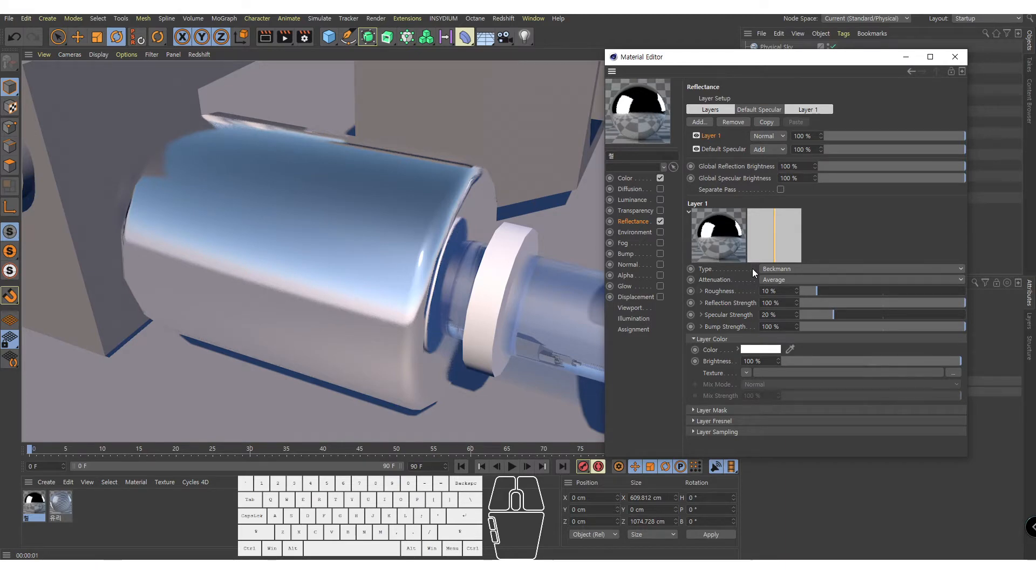
left_click(714, 135)
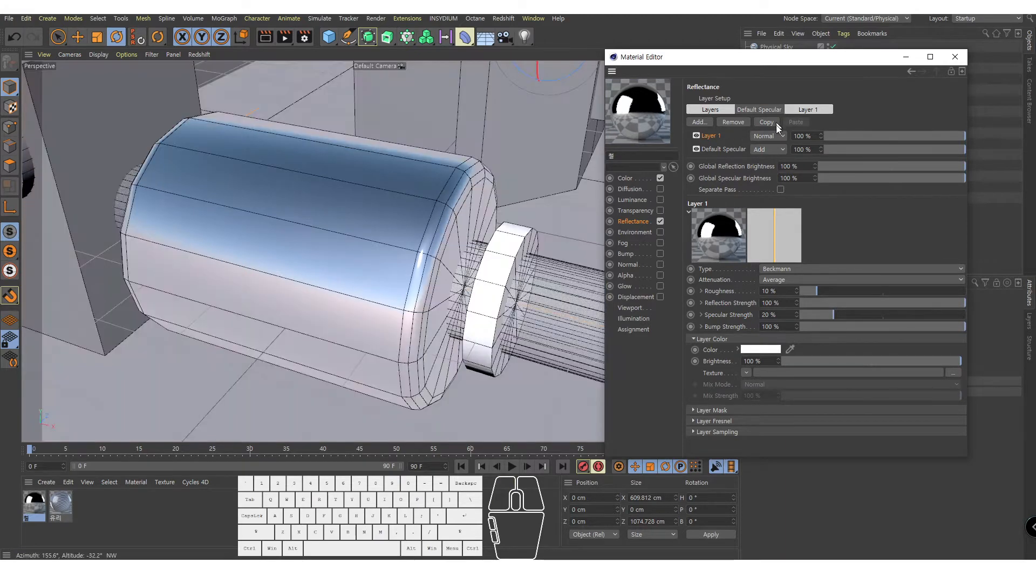
Set the Beckmann layer's blend mode to Add and its opacity to 60% in the 철 material's reflectance
left_click(776, 135)
left_click(771, 157)
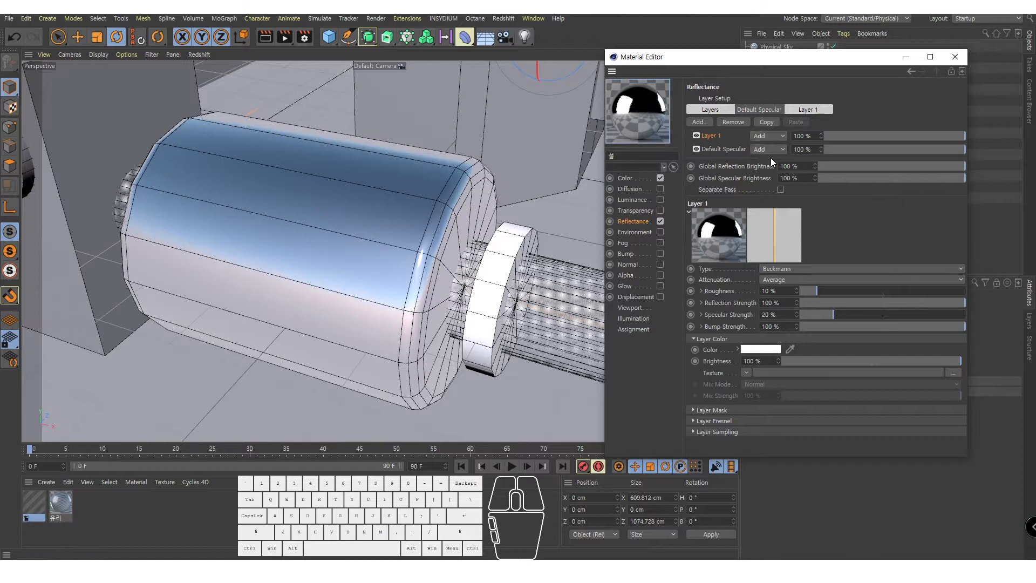
double_click(804, 136)
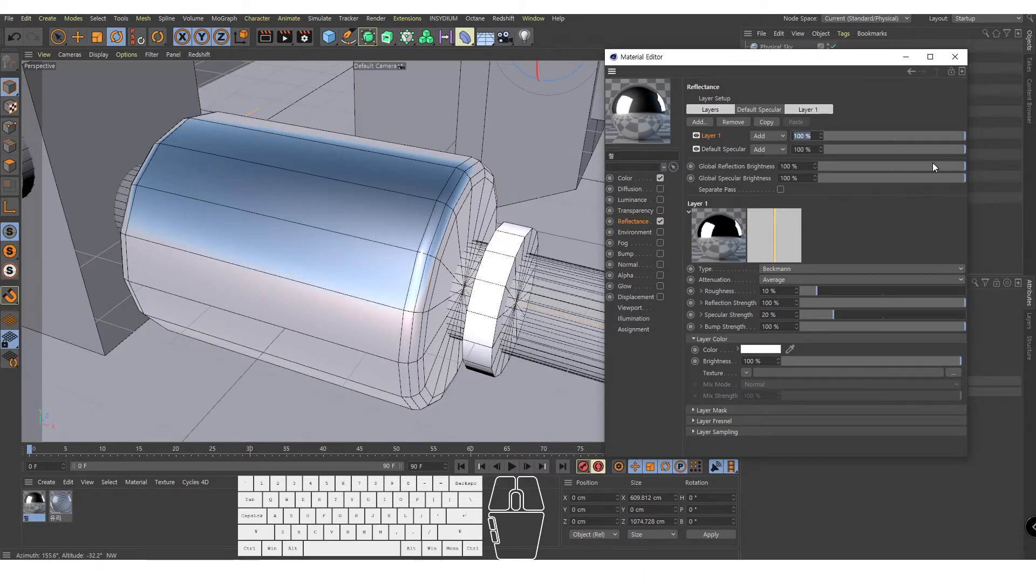
type("60")
key("Return")
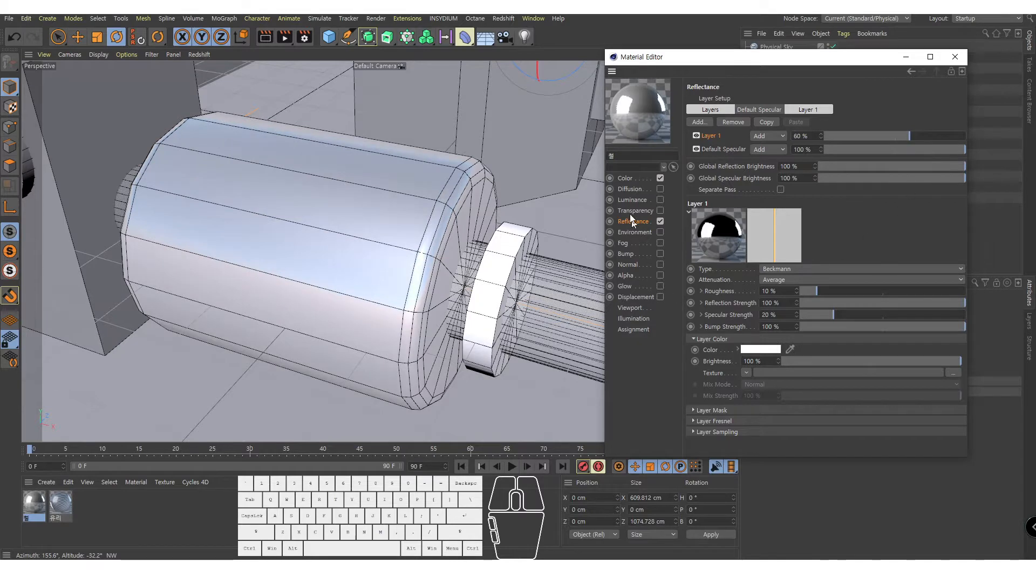
Color the 철 material blue with H 210°, S 80%, V 80% and render a preview of the tank
left_click(626, 179)
left_click_drag(863, 127, 928, 139)
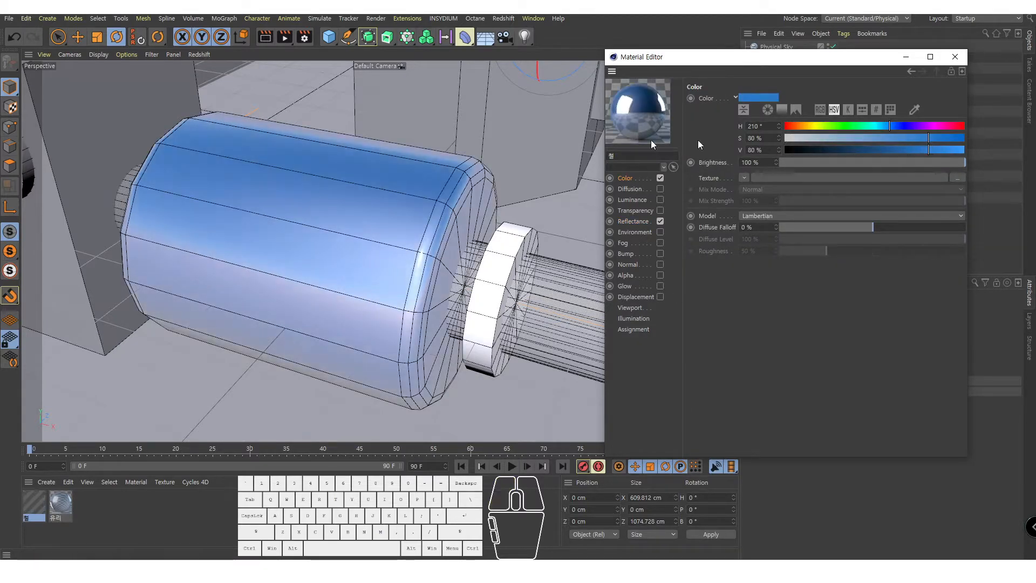
left_click(265, 37)
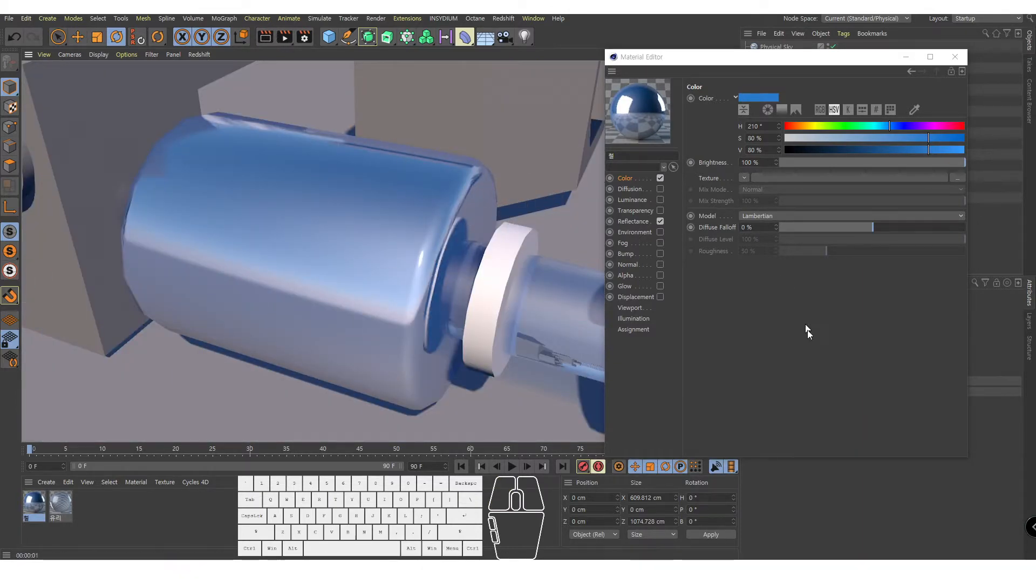
Set the Beckmann layer's roughness to 49% and reflection strength to 56%, checking the changes with preview renders
left_click(640, 219)
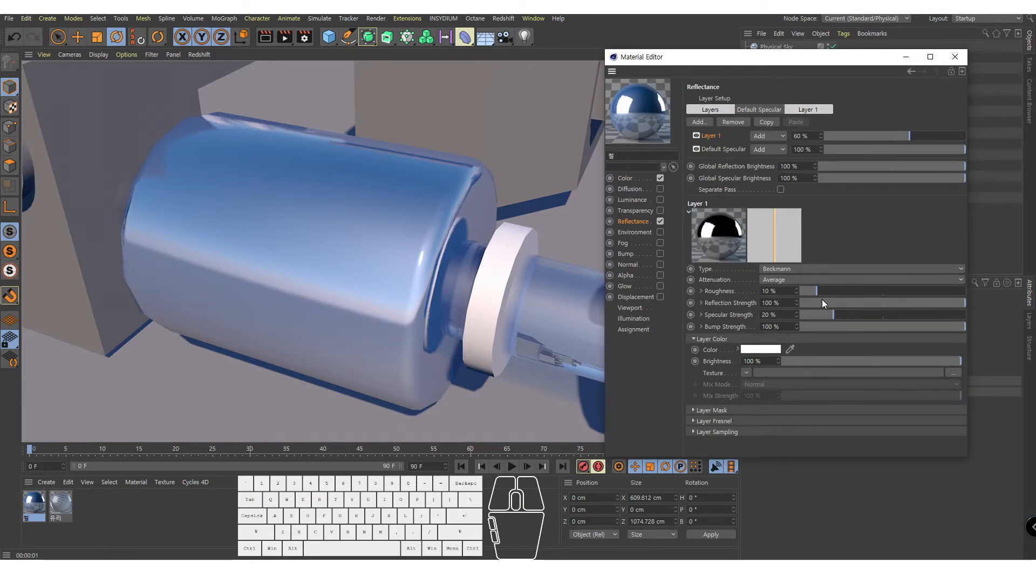
left_click_drag(821, 289, 841, 291)
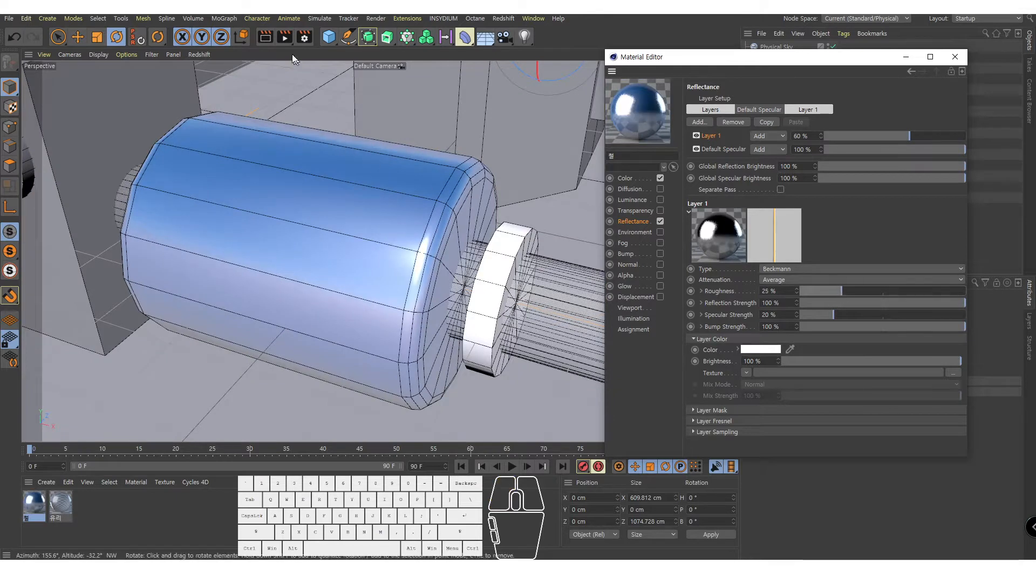
left_click(265, 36)
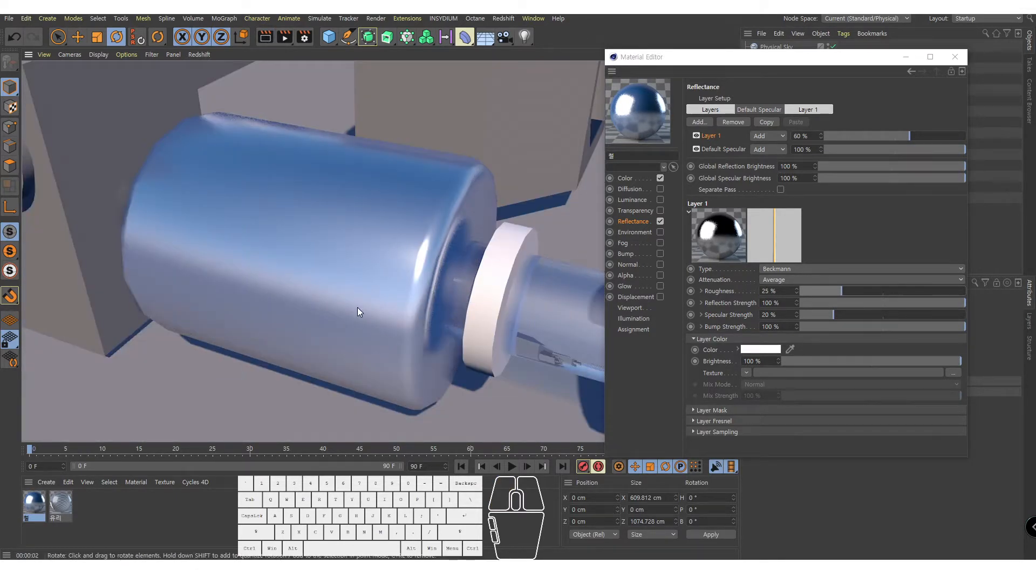
left_click_drag(857, 291, 882, 299)
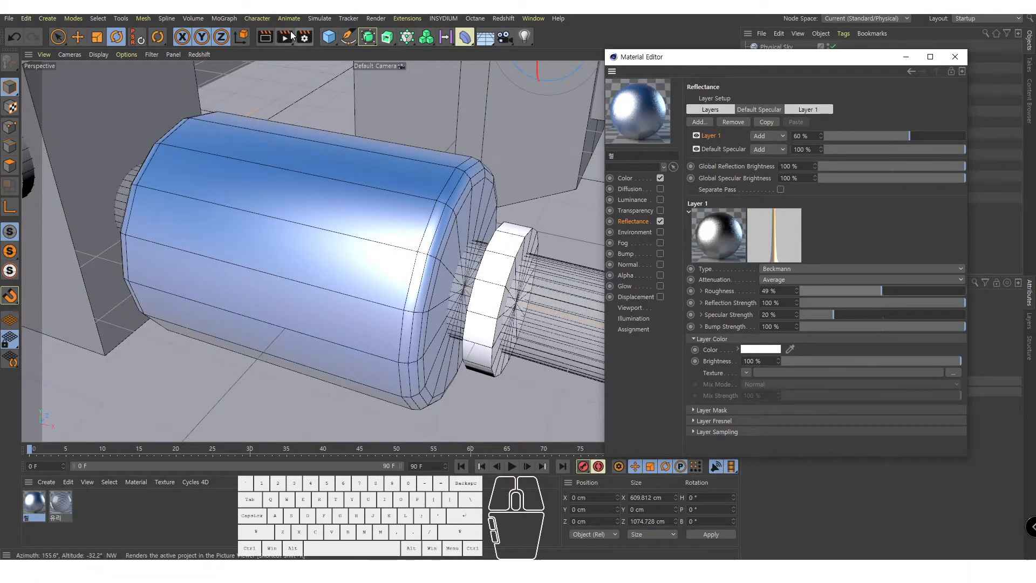
left_click(266, 38)
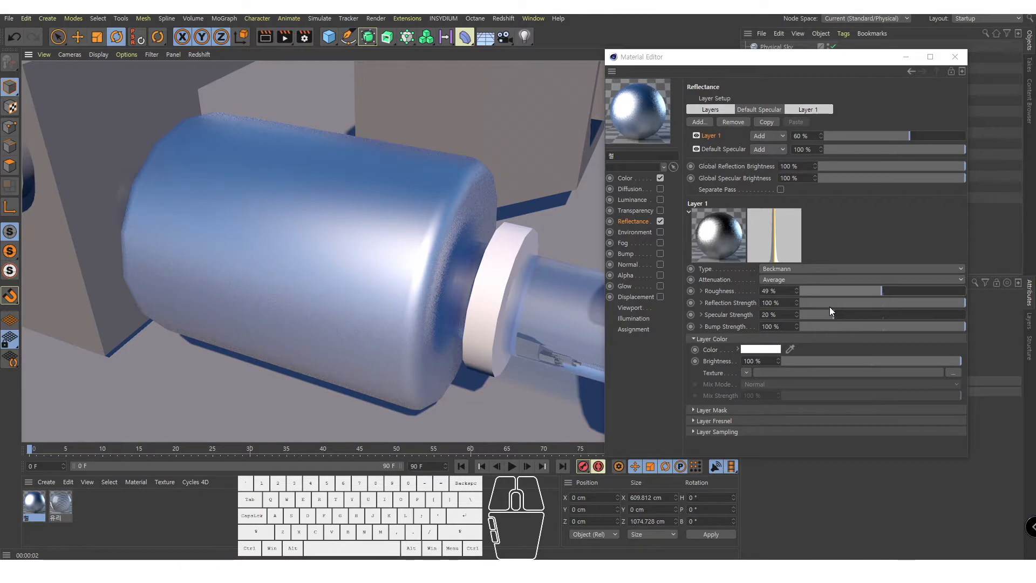
left_click_drag(923, 299, 892, 299)
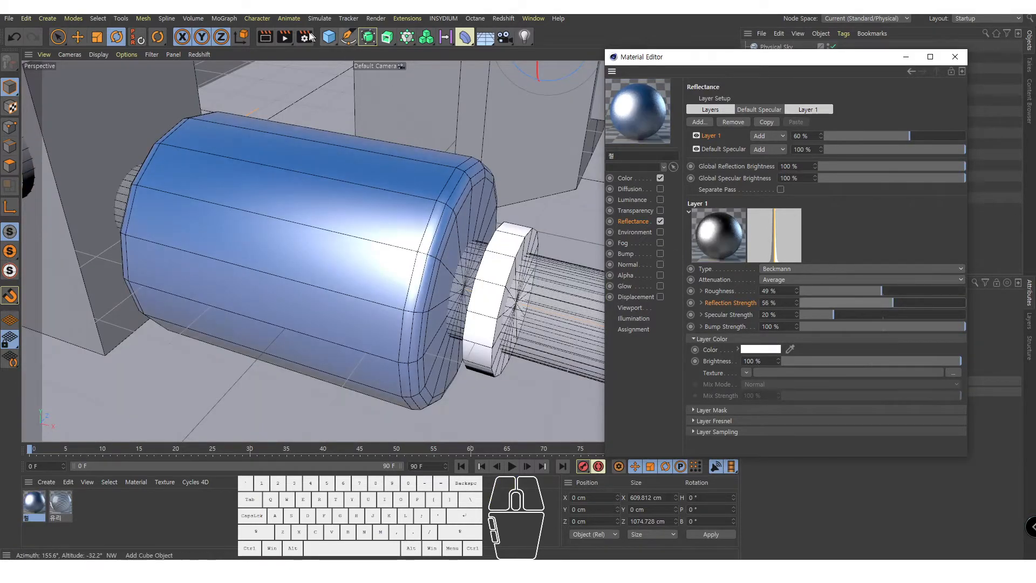
left_click(265, 37)
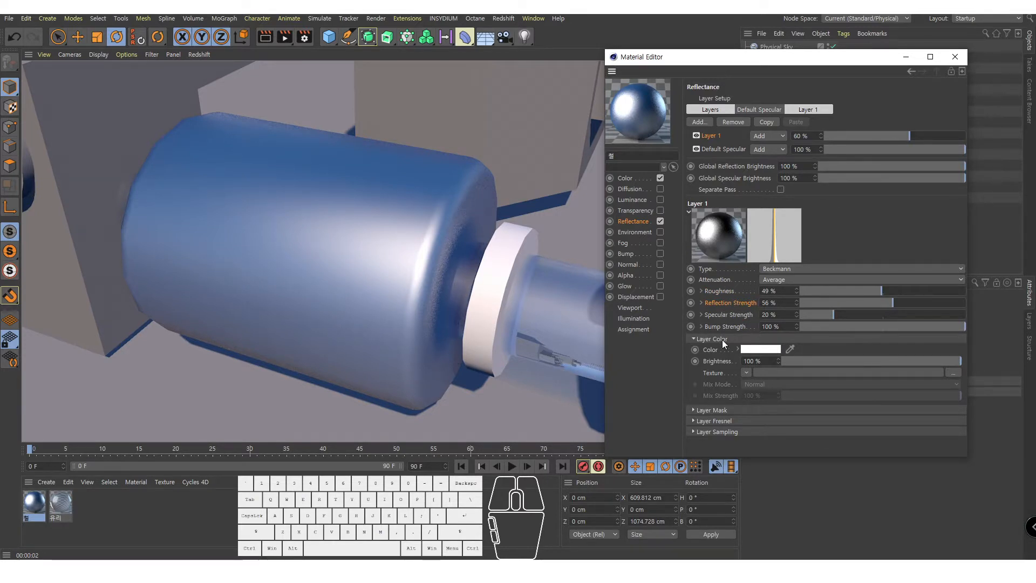
Tint the Beckmann layer's color light blue with H 207°, S 24%, V 100% and render a preview
left_click(751, 351)
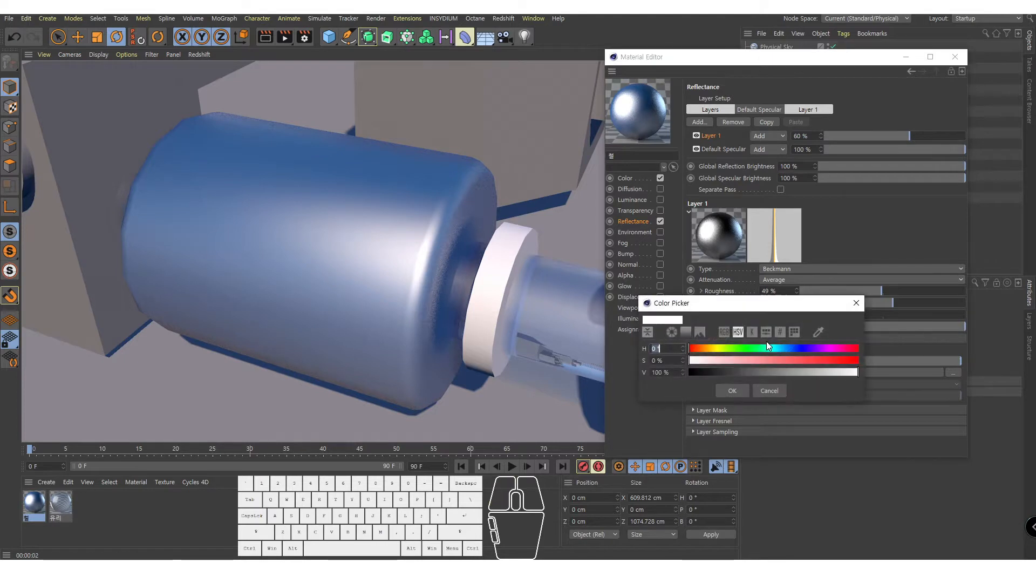
left_click_drag(772, 348, 786, 347)
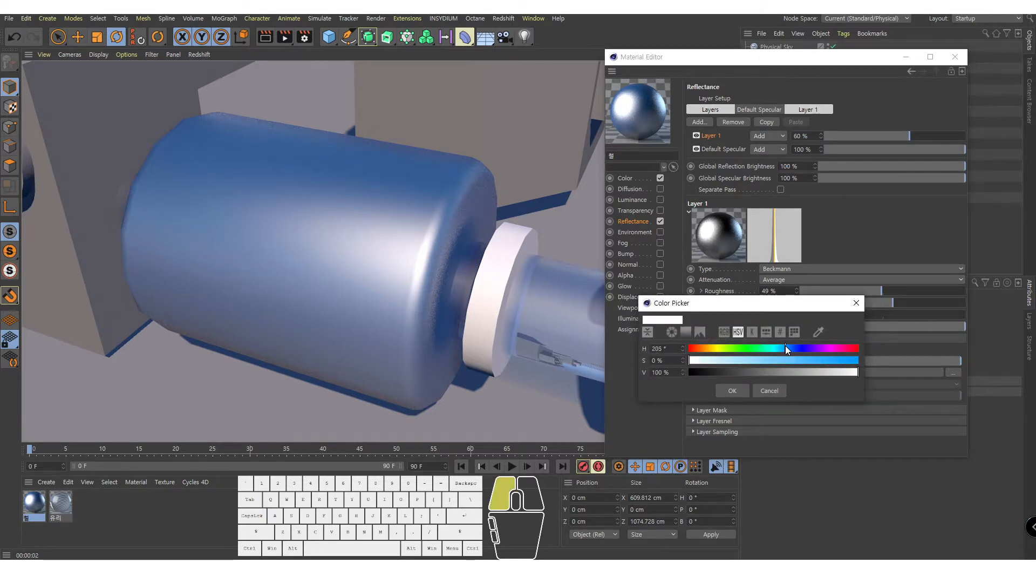
left_click(714, 360)
left_click_drag(714, 360, 730, 361)
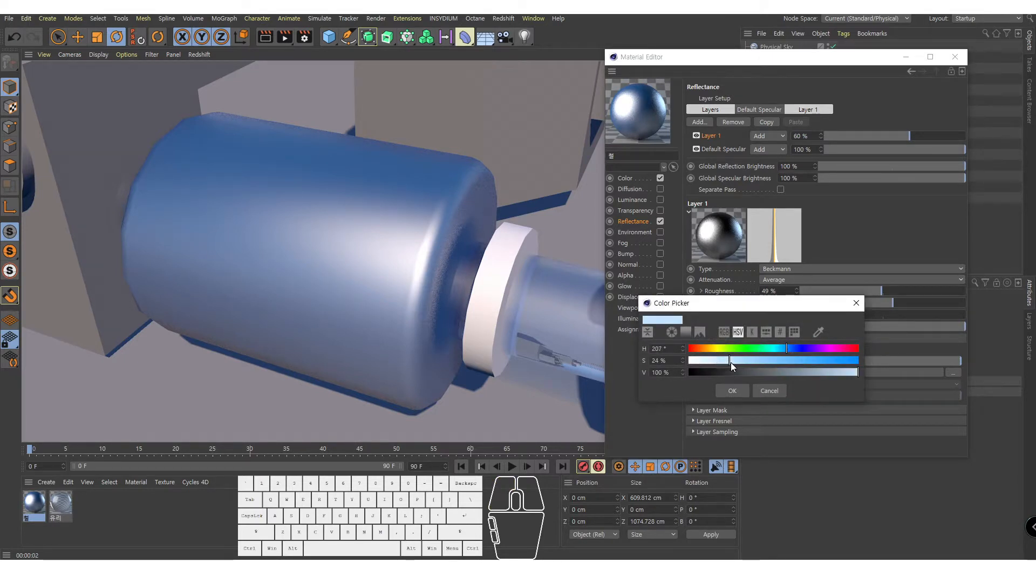
left_click(732, 390)
key("alt+r")
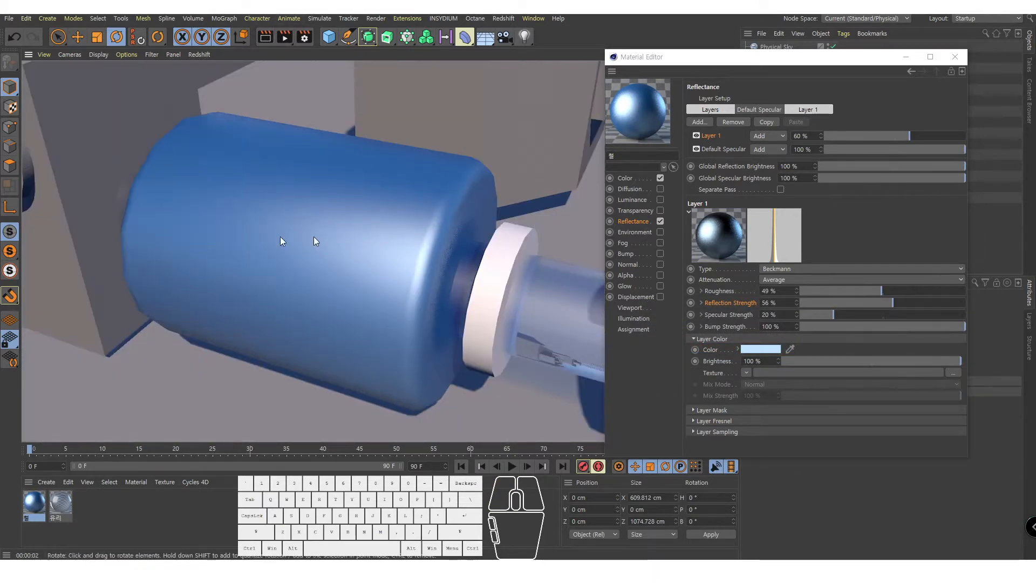
Minimize the material editor and set the source Cylinder's height segments to 5 and rotation segments to 32
left_click(396, 204)
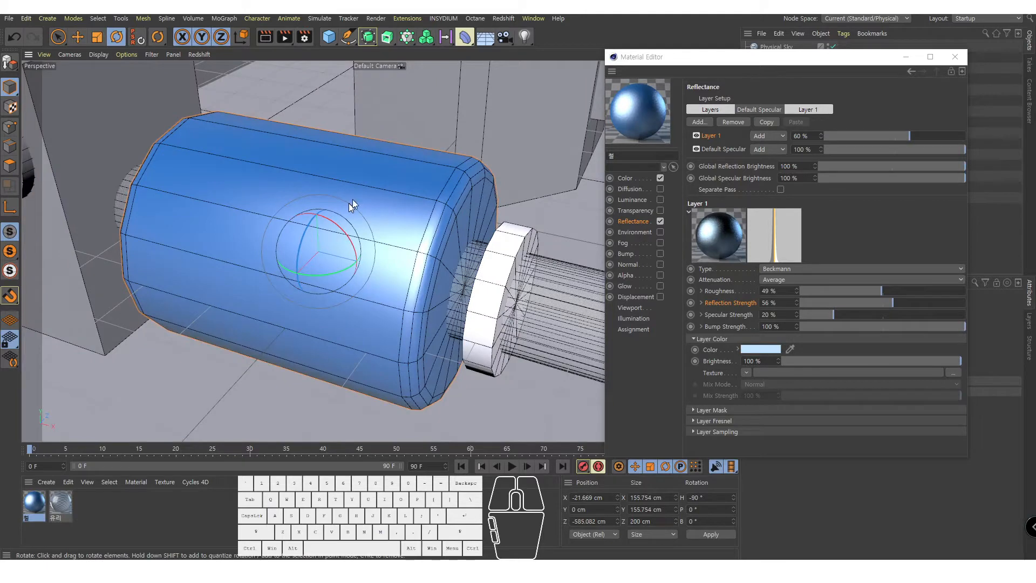
left_click(909, 56)
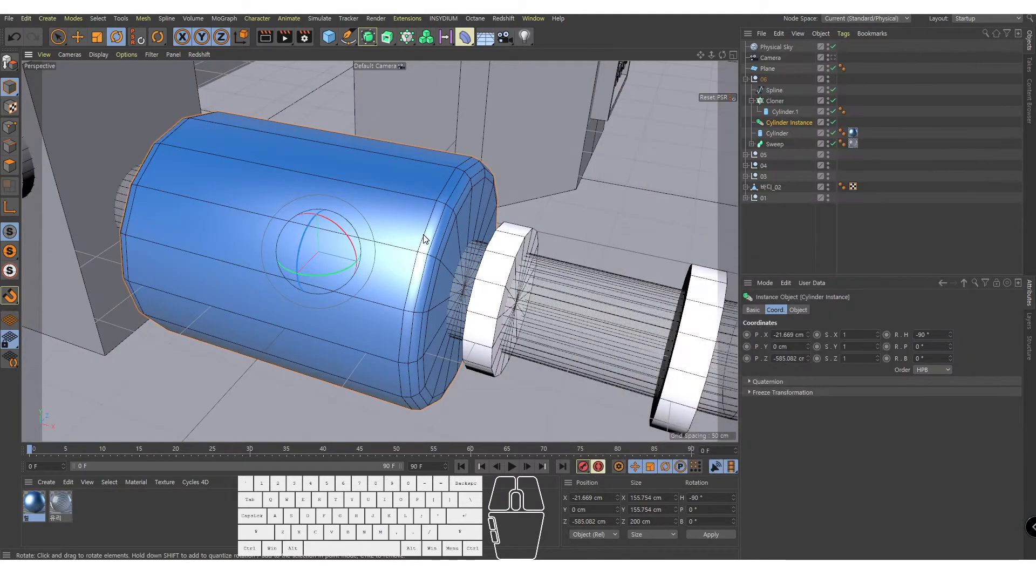
left_click(788, 134)
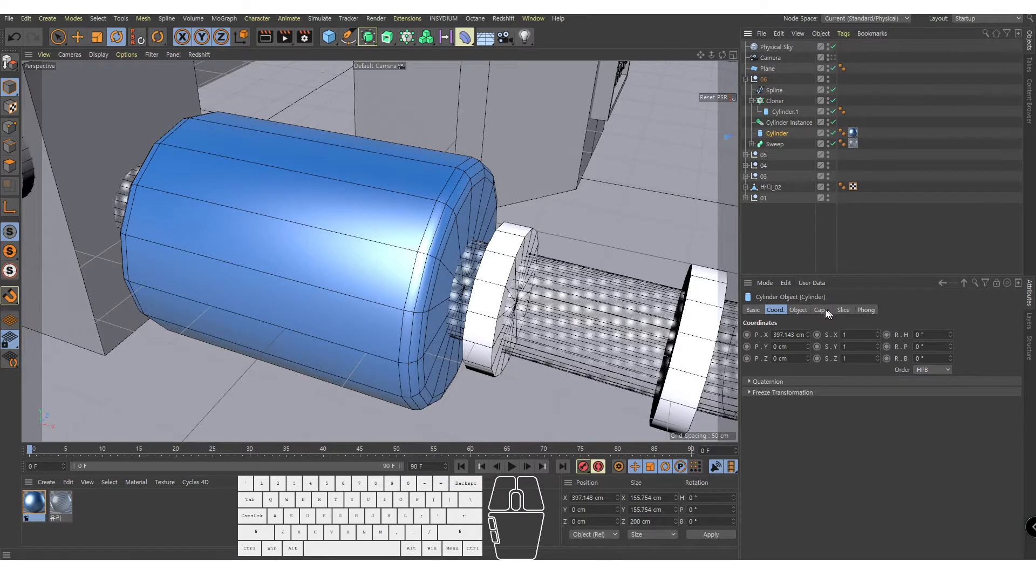
left_click(799, 310)
left_click(767, 363)
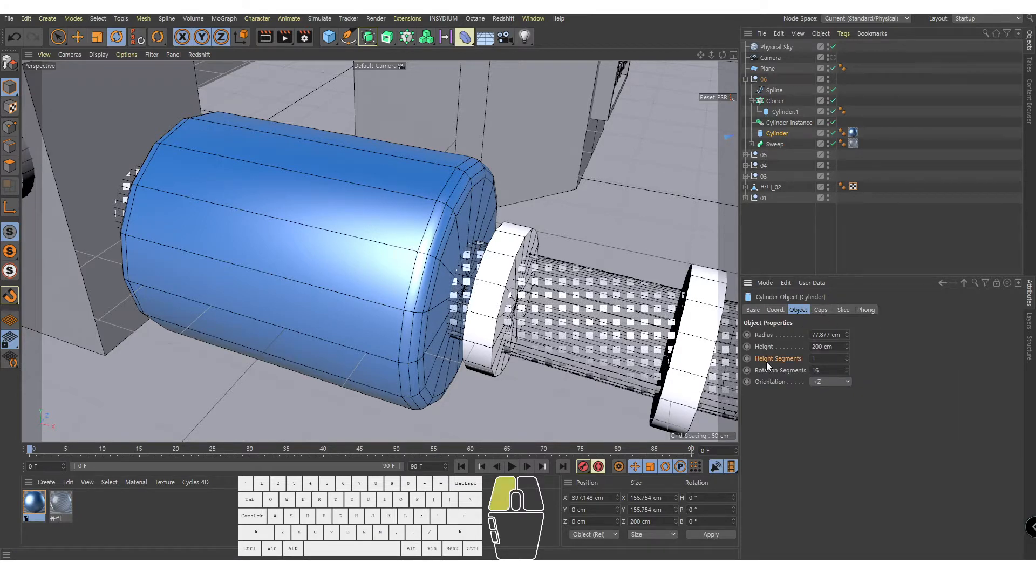
left_click(783, 368)
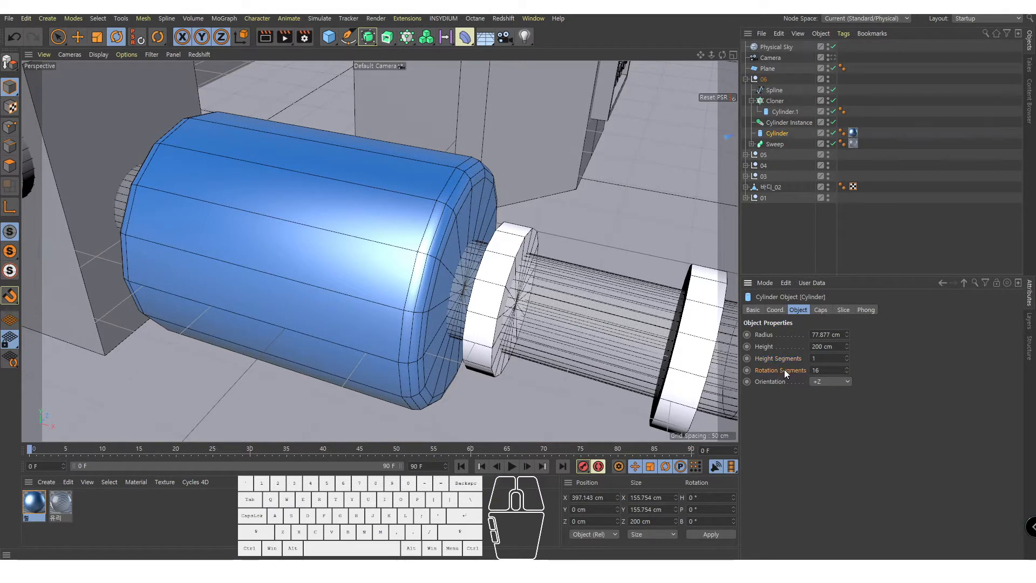
left_click(820, 309)
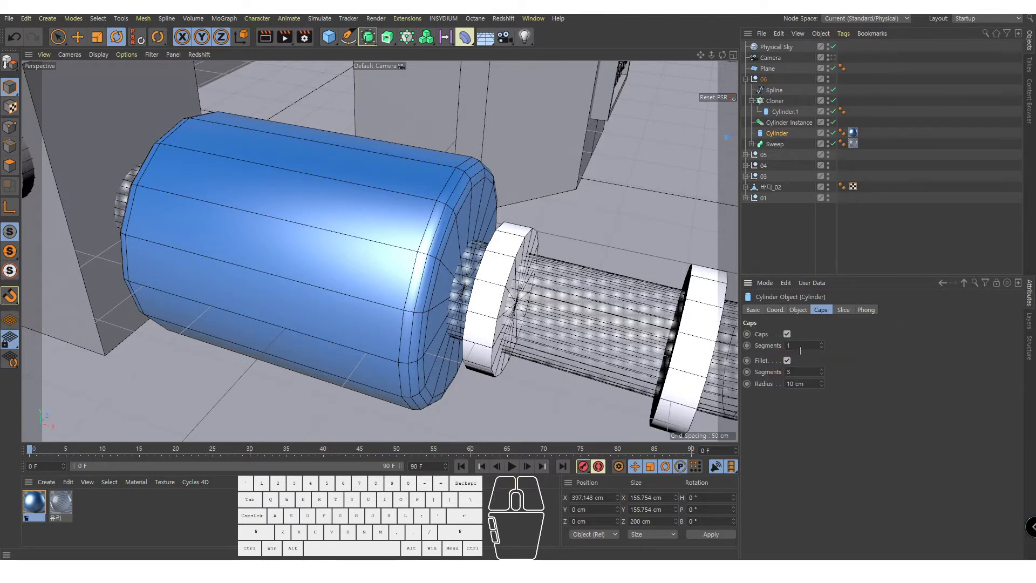
left_click(807, 313)
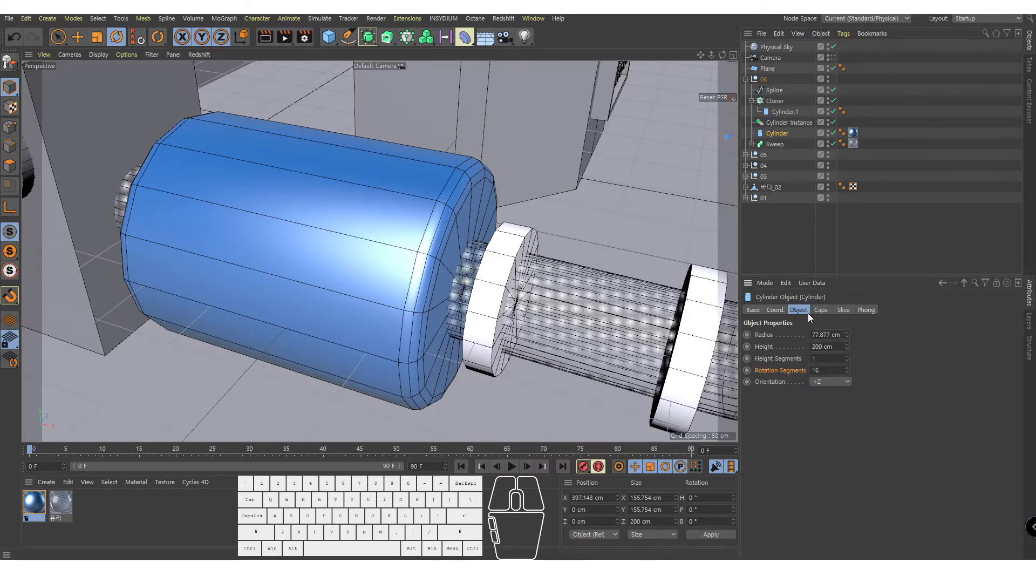
left_click(828, 358)
type("5")
key("Return")
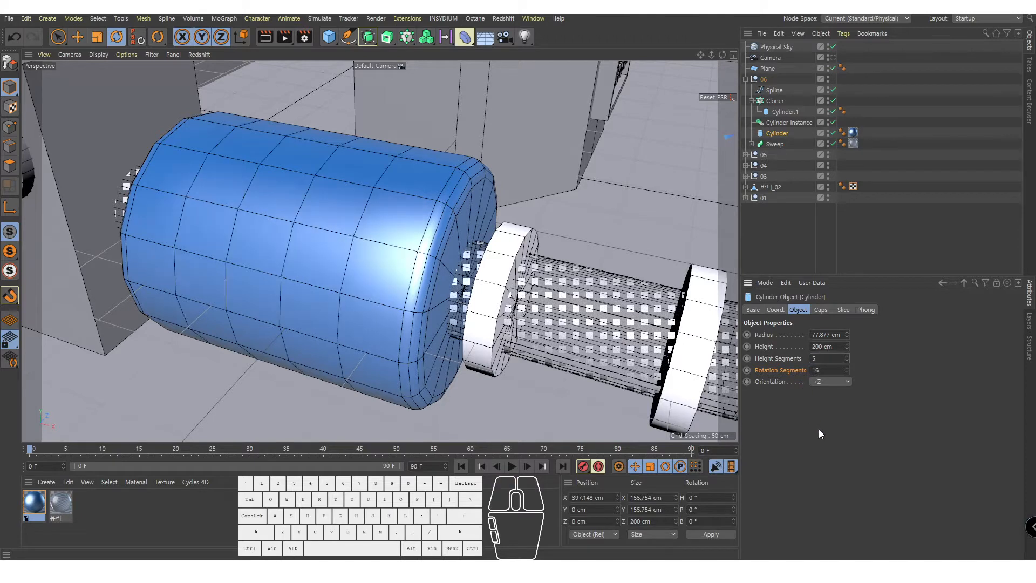
left_click(839, 371)
type("32")
key("Return")
Set the Cylinder's cap fillet segments to 6 and render a preview of the smoothed tank
left_click(821, 310)
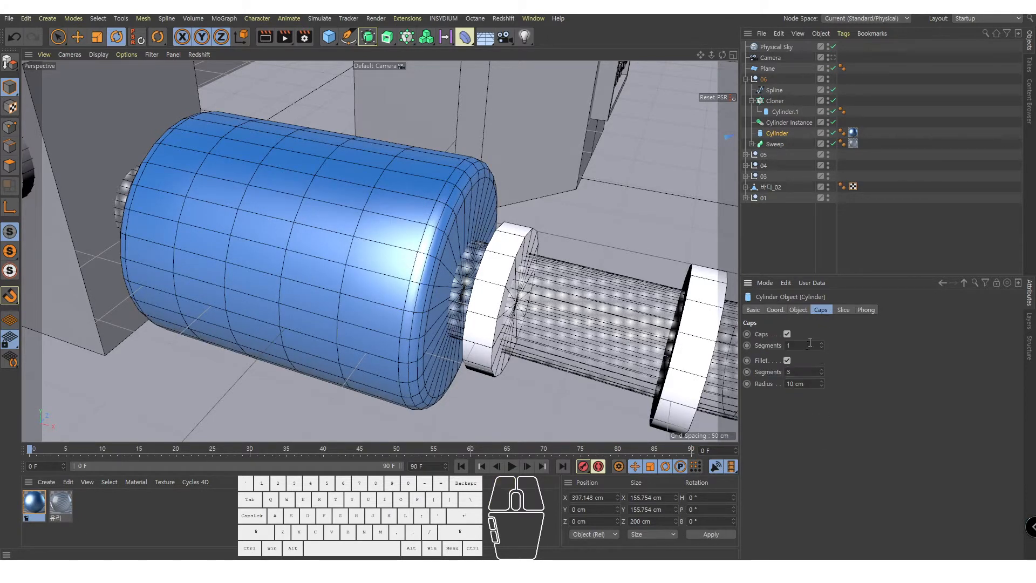
left_click(803, 372)
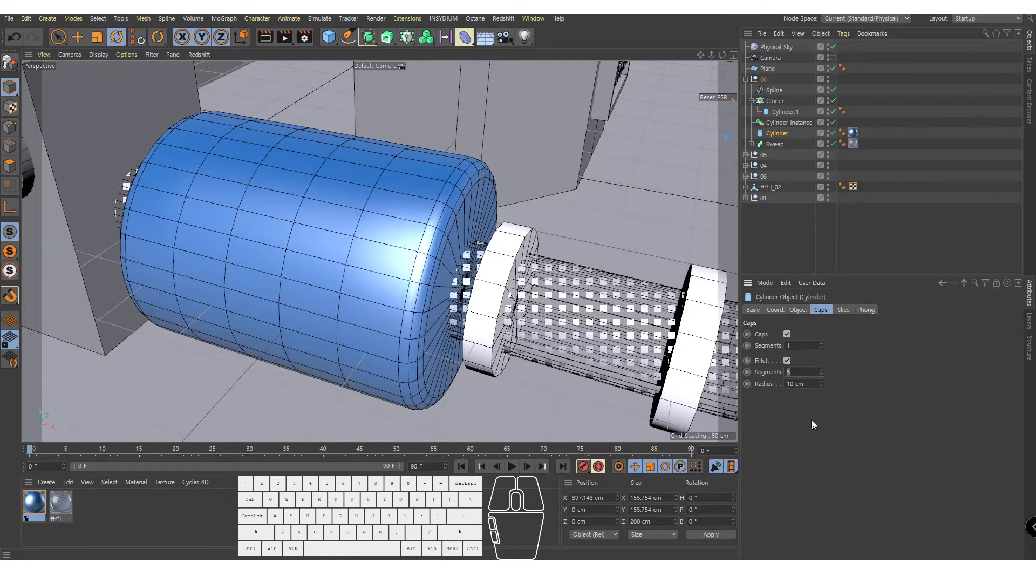
type("6")
key("Return")
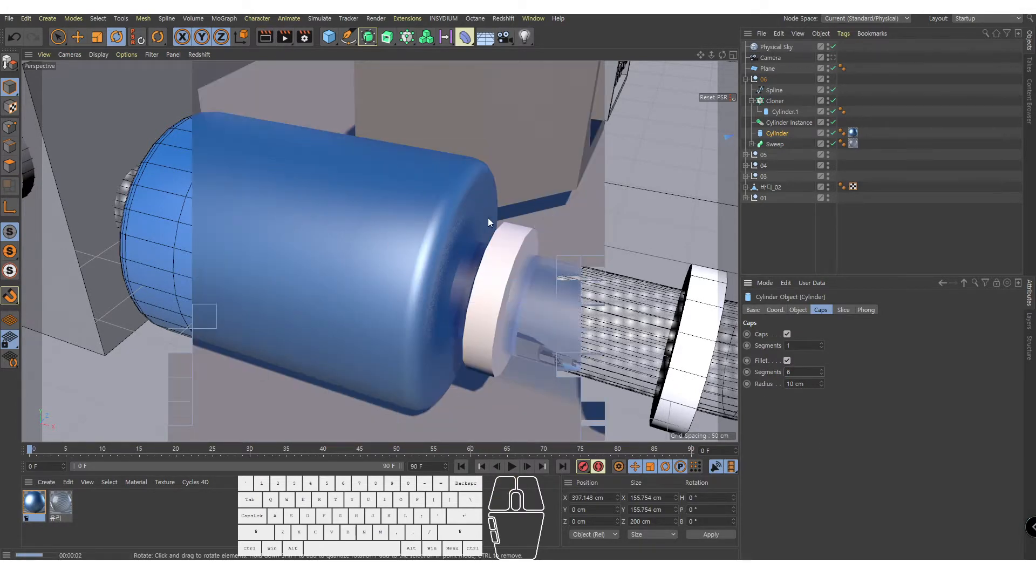
Reopen the 철 material, add a Noise texture to the Beckmann layer's color and render a preview
left_click(141, 503)
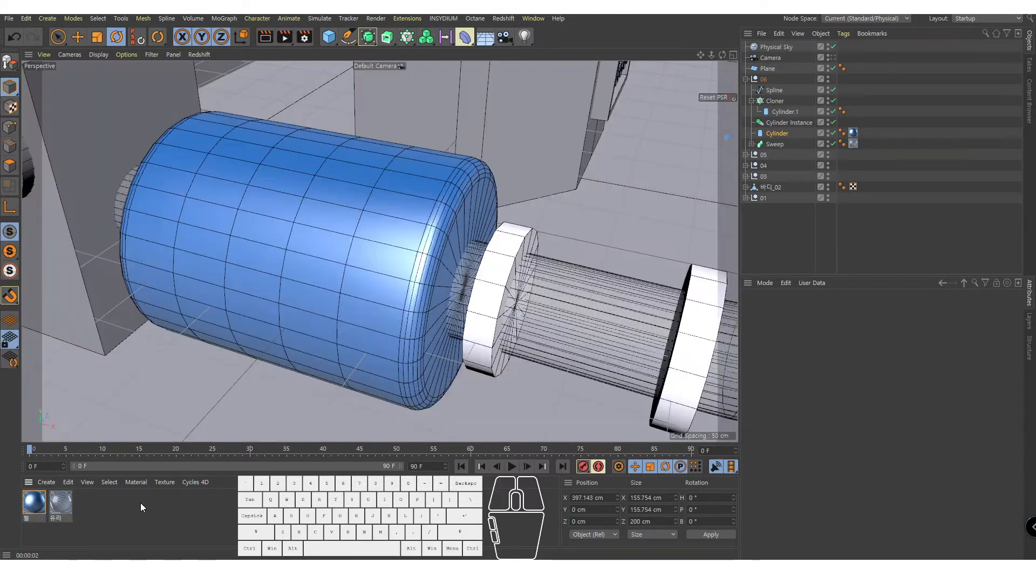
double_click(34, 502)
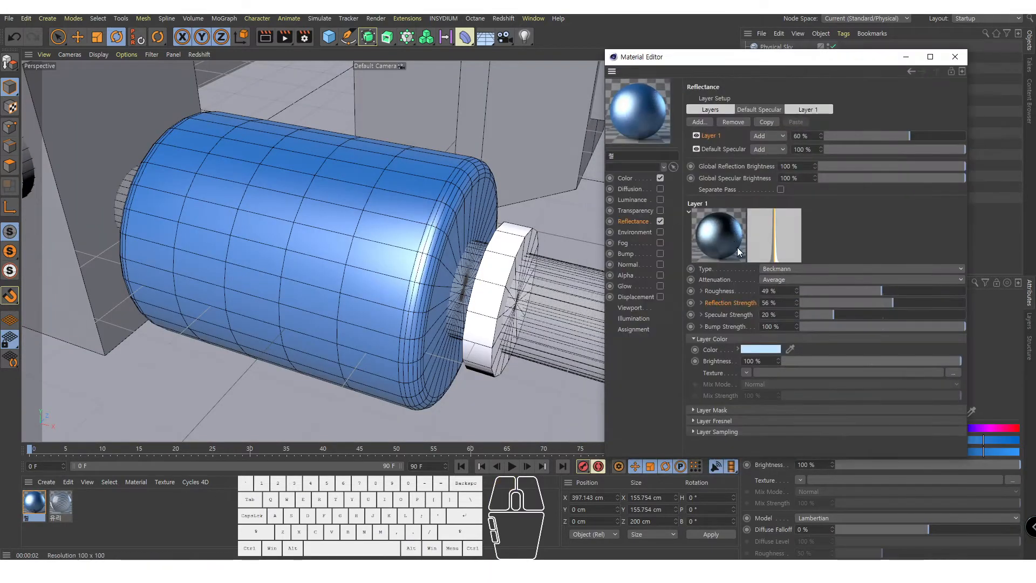
left_click(746, 373)
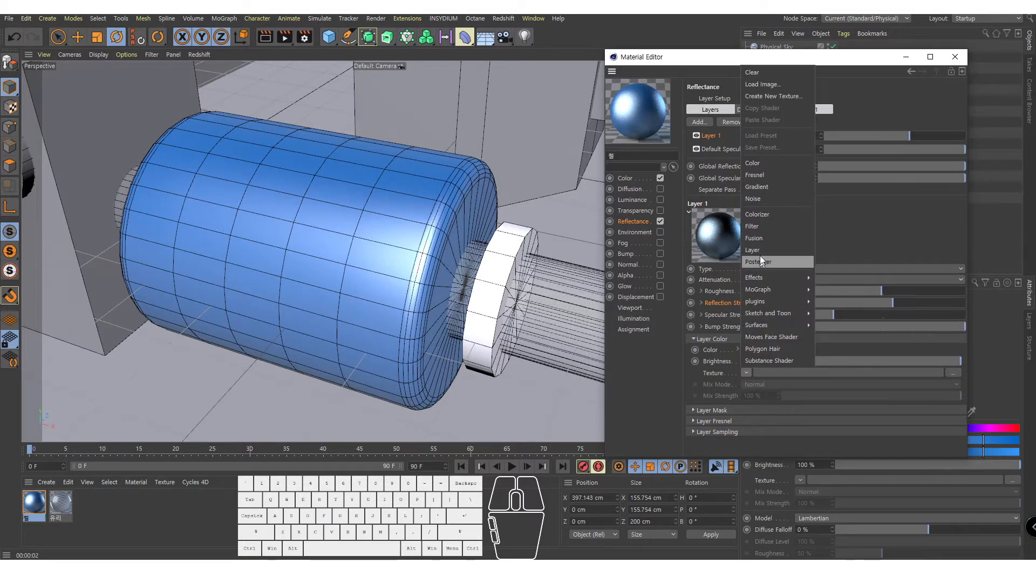
left_click(767, 199)
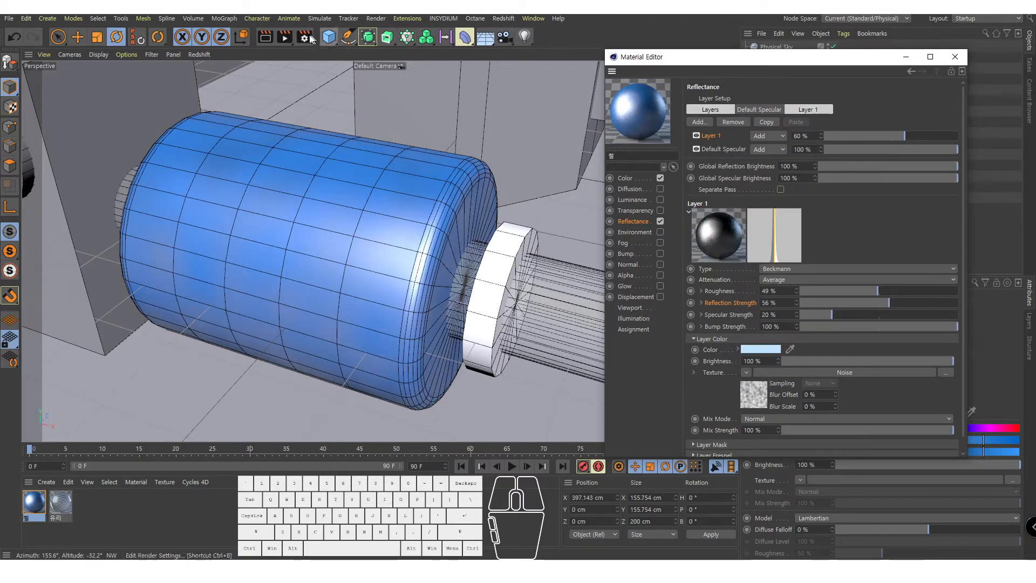
key("ctrl+r")
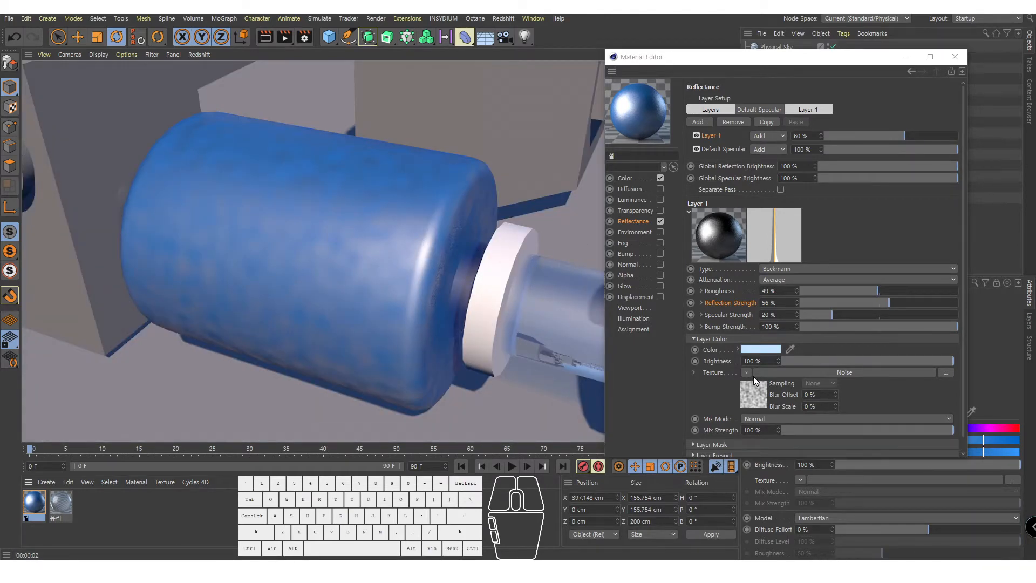
Start an interactive render region in the viewport and resize it to cover most of the blue tank
left_click(747, 373)
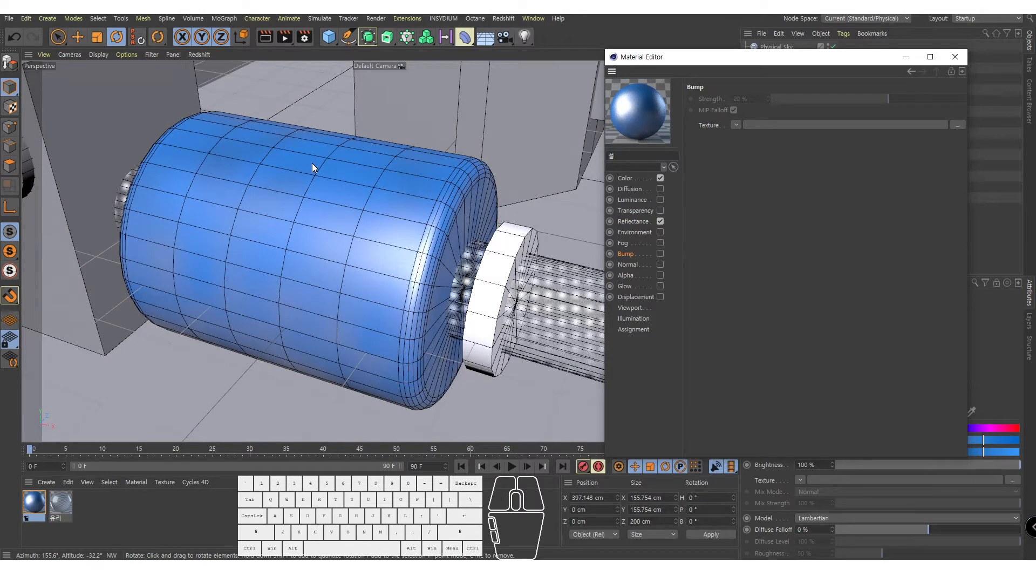
left_click(286, 38)
left_click_drag(287, 39, 370, 289)
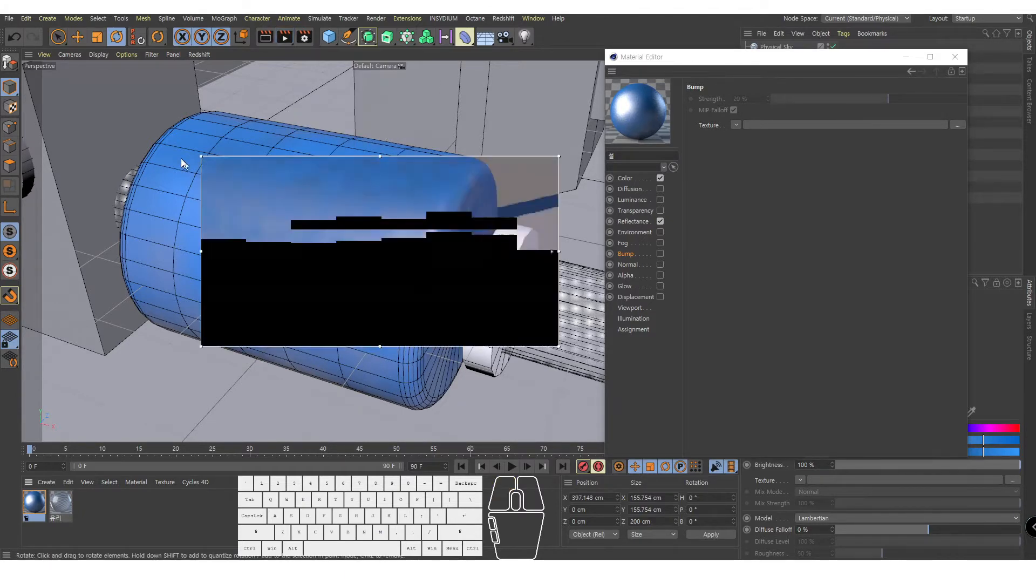
left_click_drag(204, 156, 139, 108)
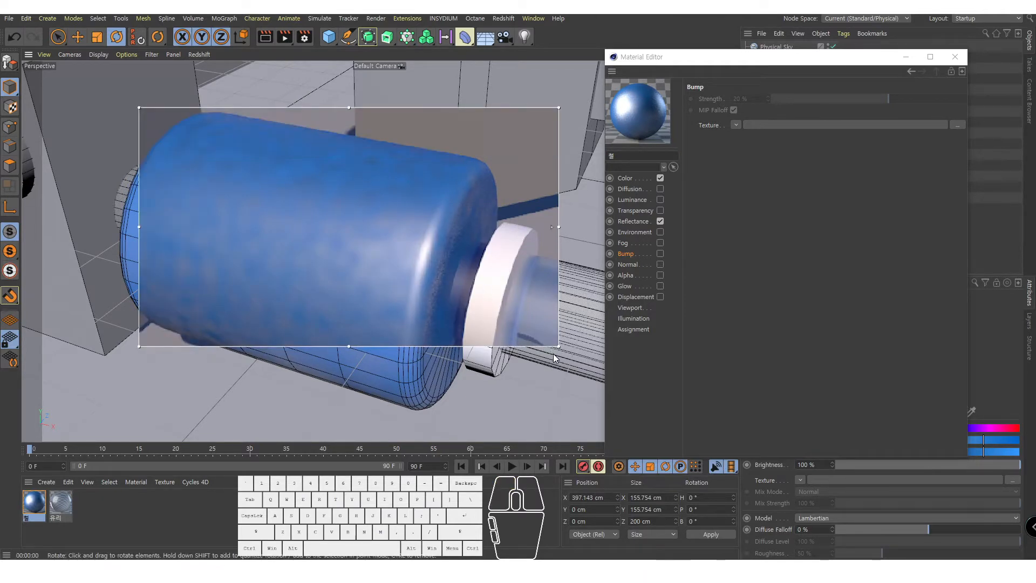
left_click_drag(557, 347, 495, 404)
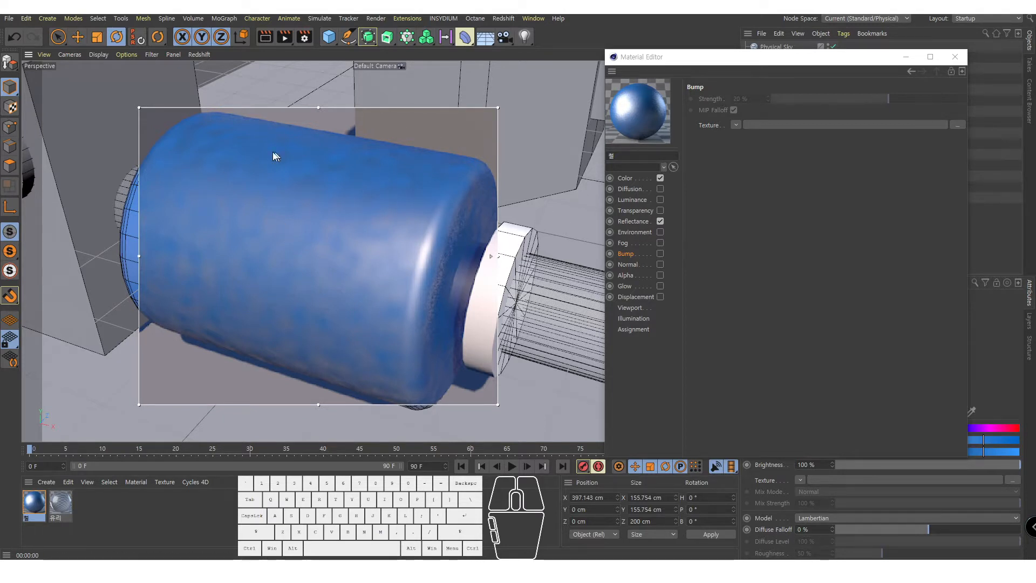
Reset the Beckmann layer's color texture to its default, removing the Noise shader from the reflectance
left_click(629, 222)
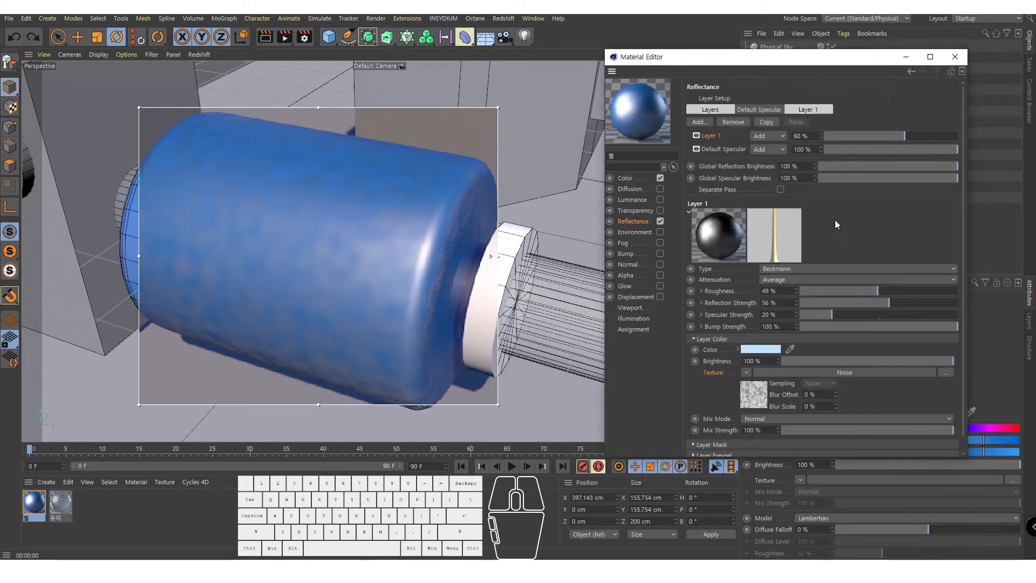
right_click(719, 372)
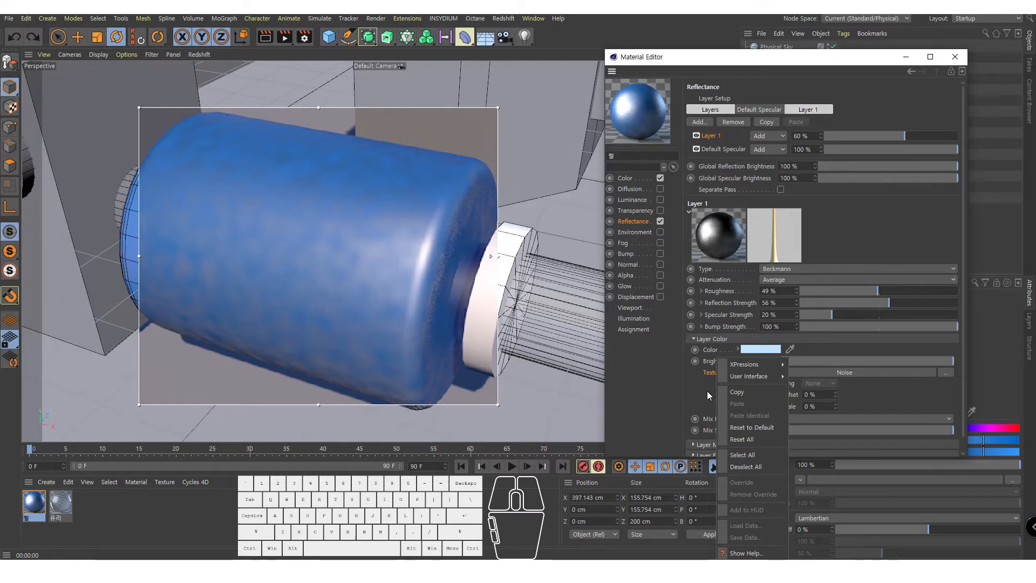
left_click(707, 392)
right_click(720, 374)
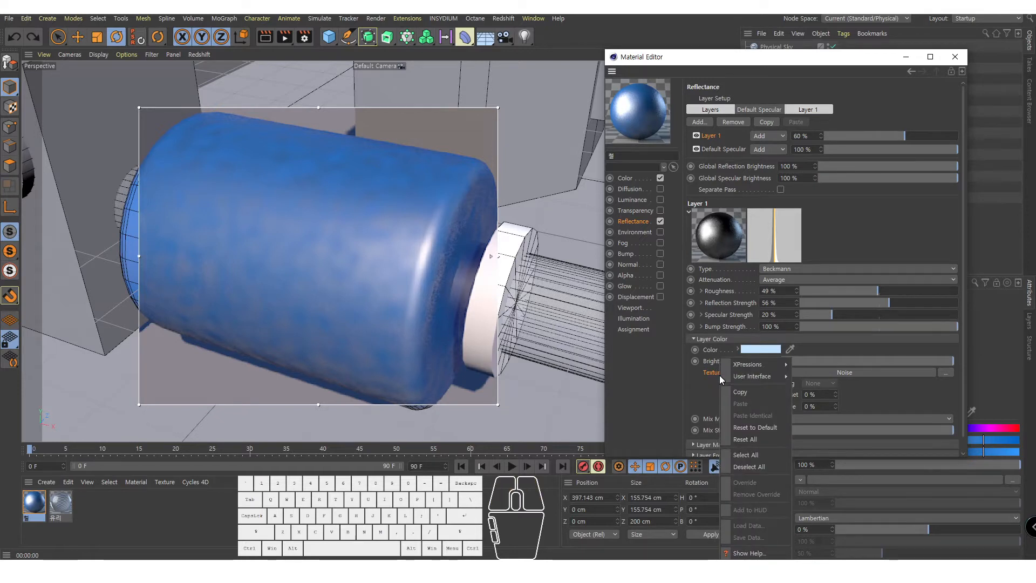
left_click(761, 427)
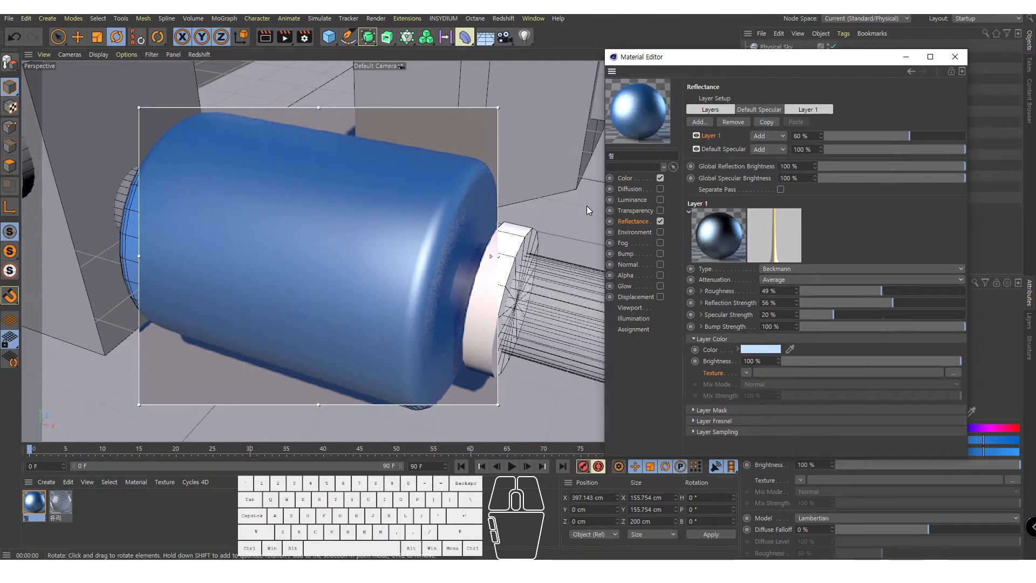
Enable the 철 material's Bump channel and look through the shaders available for its texture
left_click(626, 242)
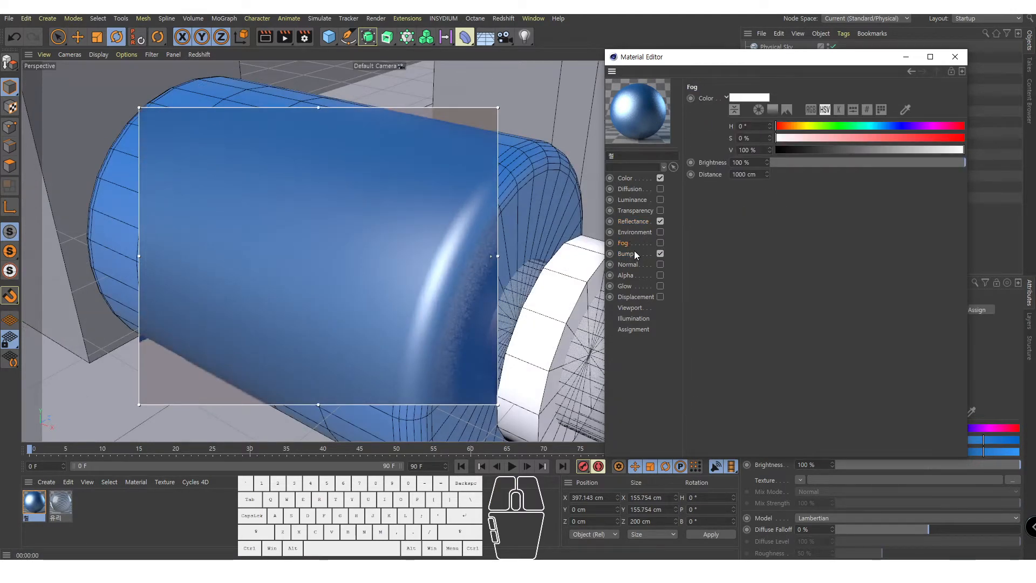
left_click(634, 252)
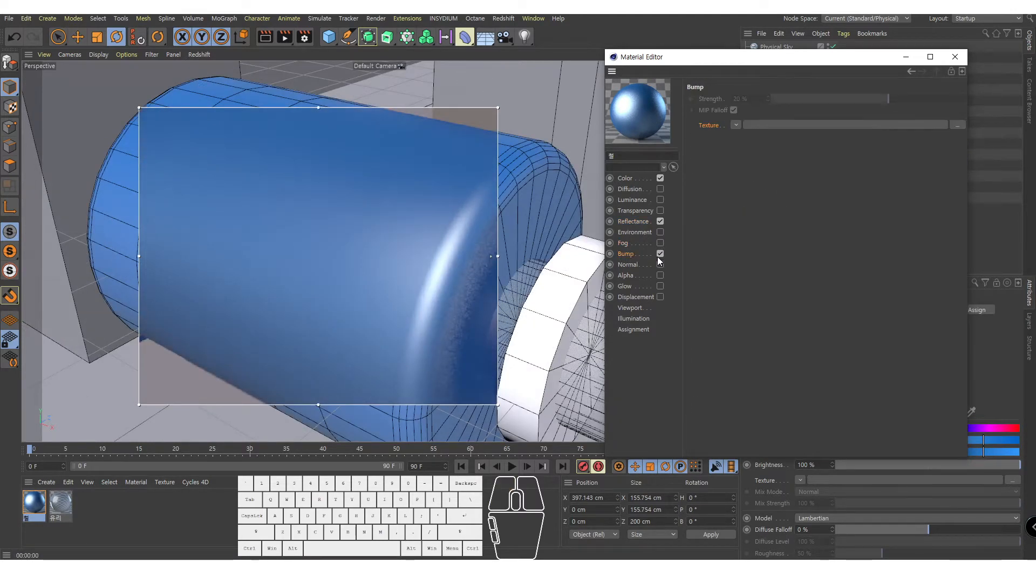
left_click(737, 124)
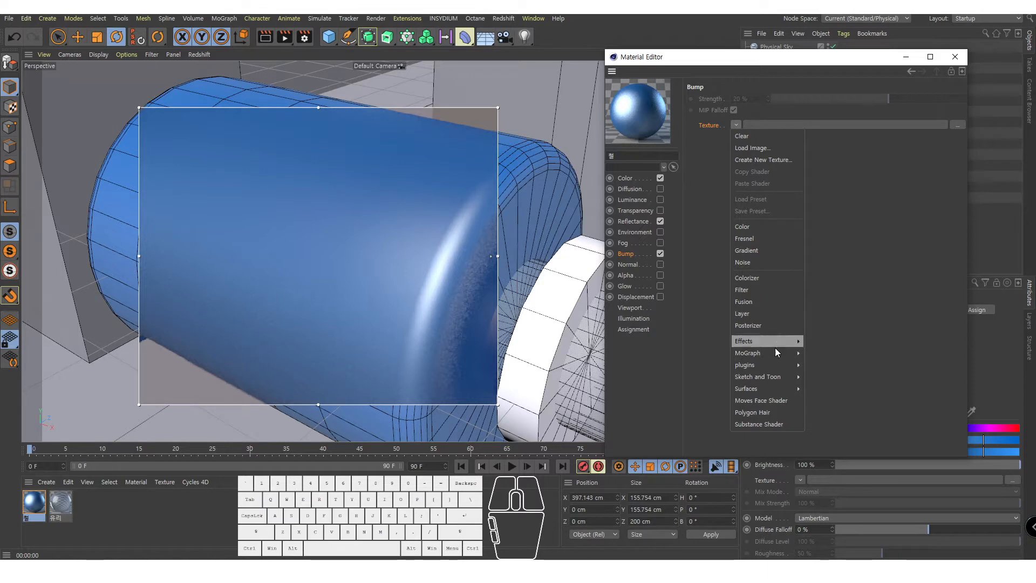
mouse_move(777, 363)
mouse_move(812, 364)
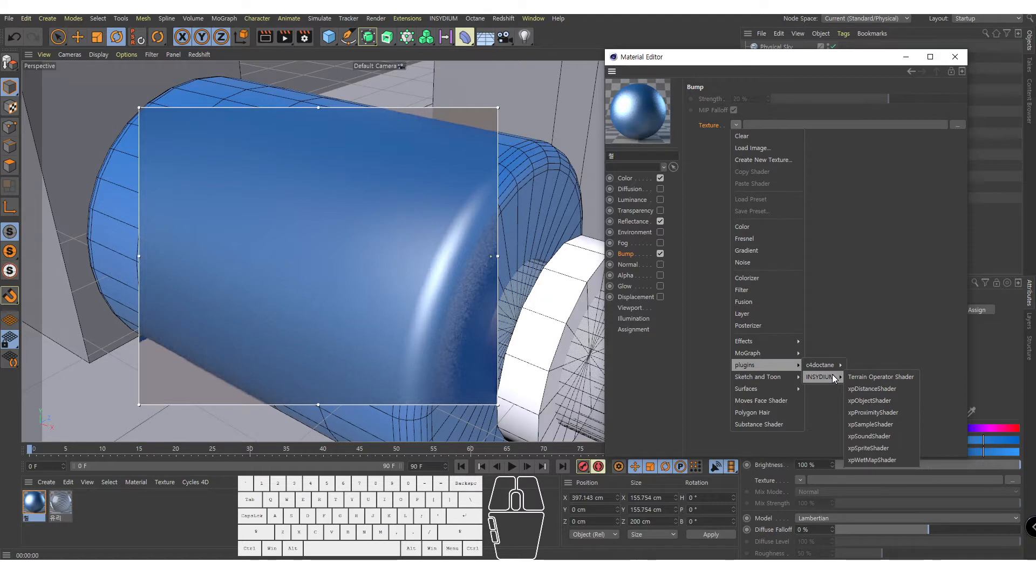
mouse_move(759, 345)
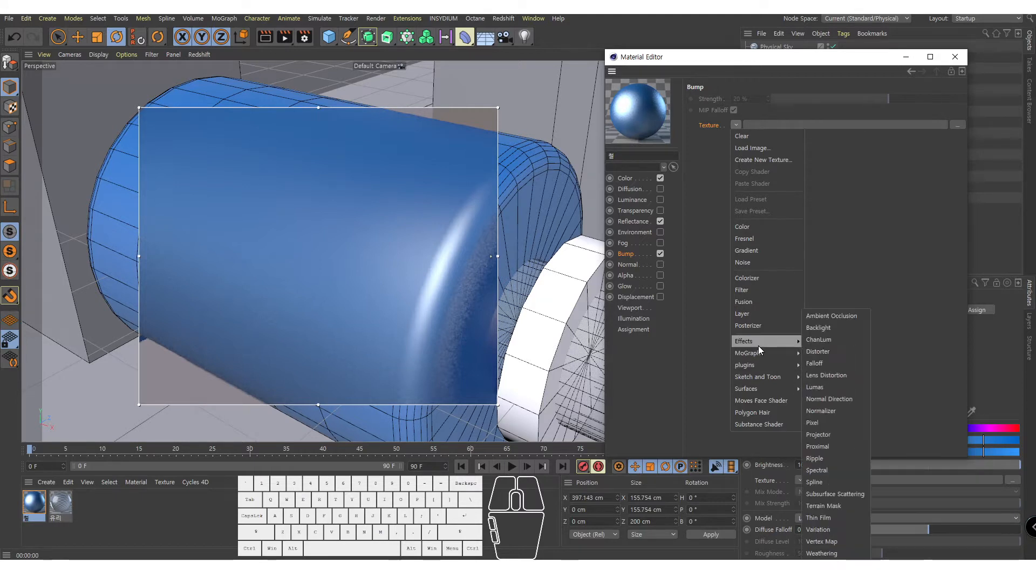
mouse_move(769, 381)
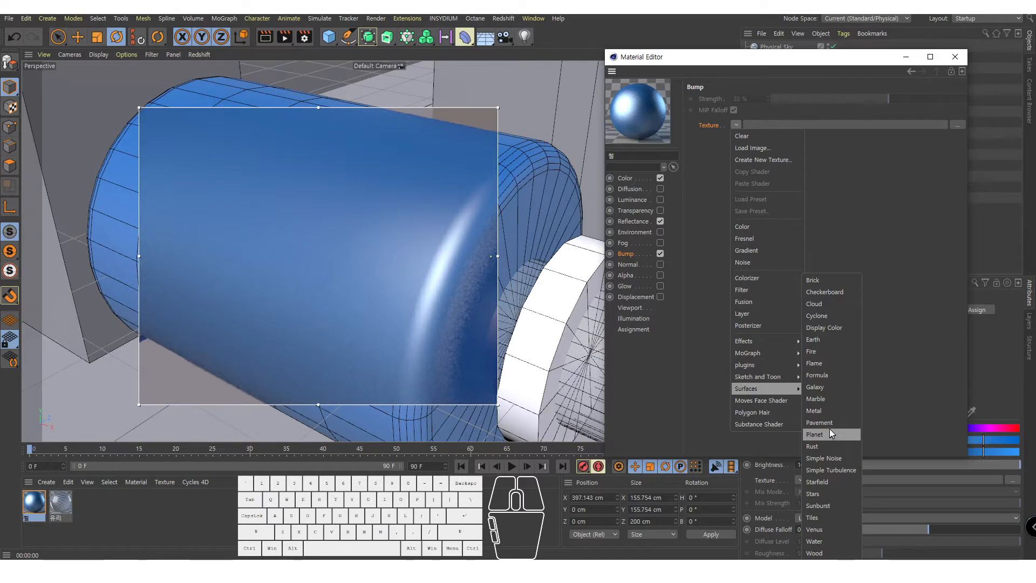
left_click(639, 180)
left_click(626, 178)
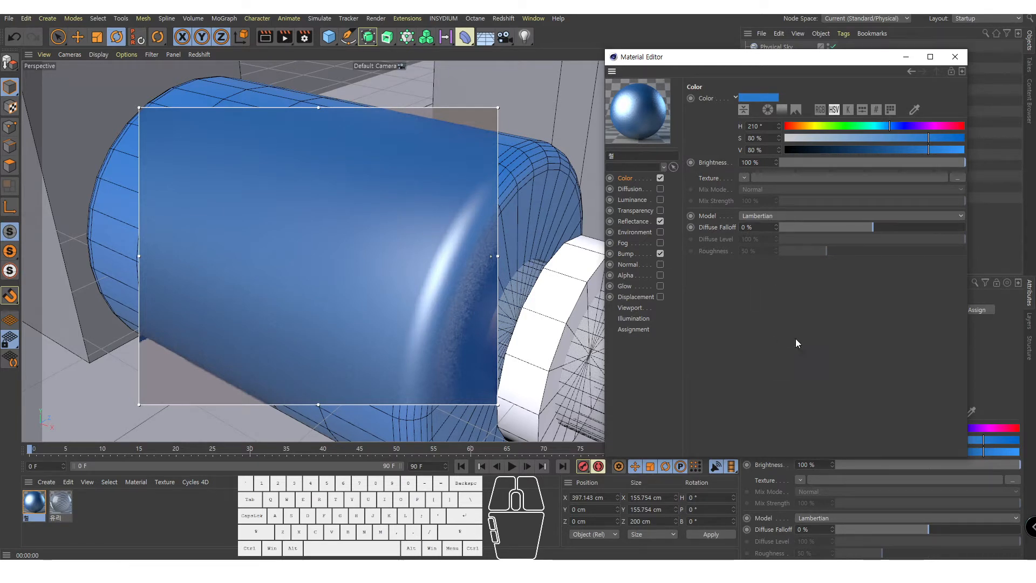
Load the Metal surface shader as the Bump channel's texture
left_click(632, 253)
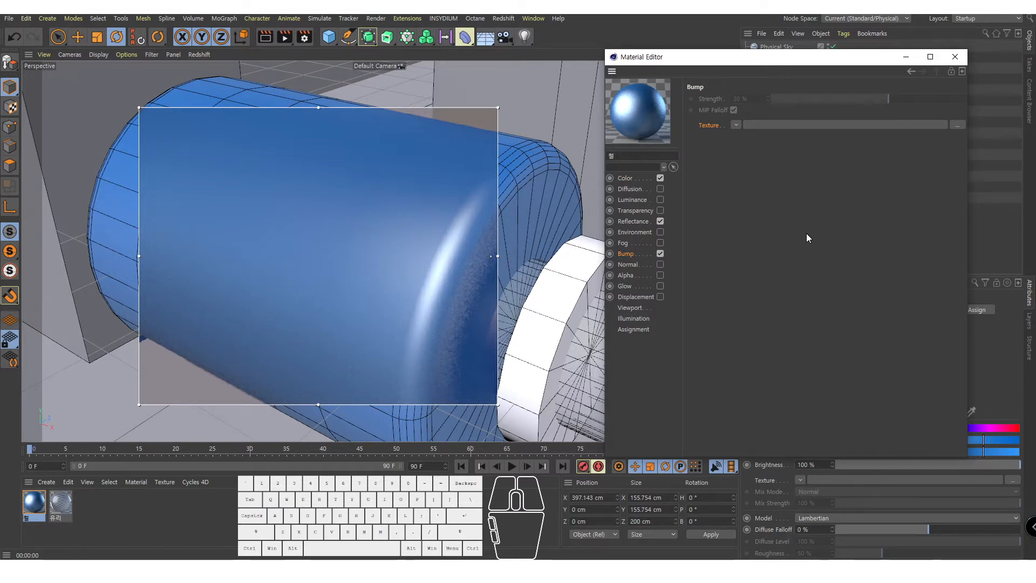
left_click(736, 126)
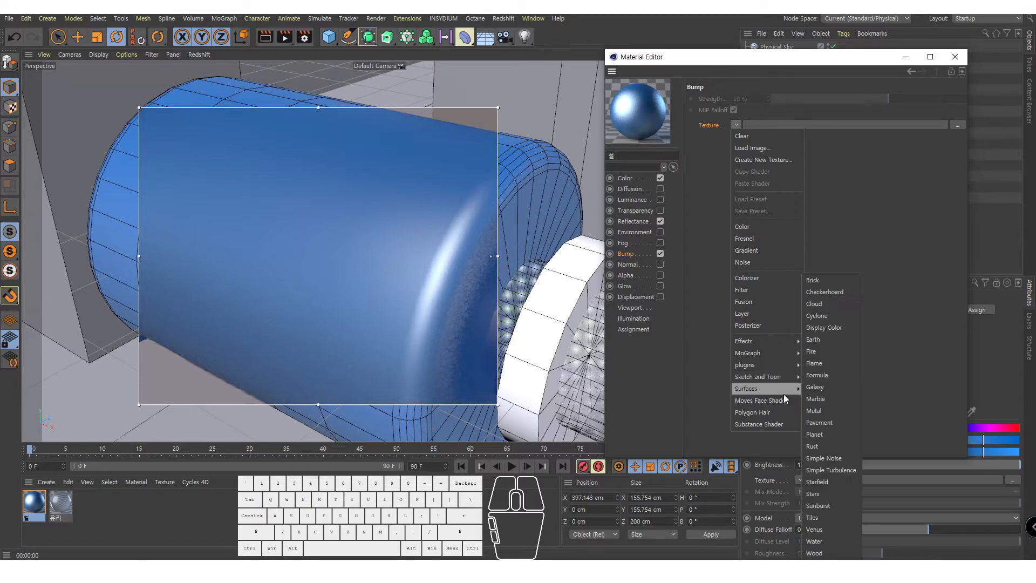
left_click(830, 409)
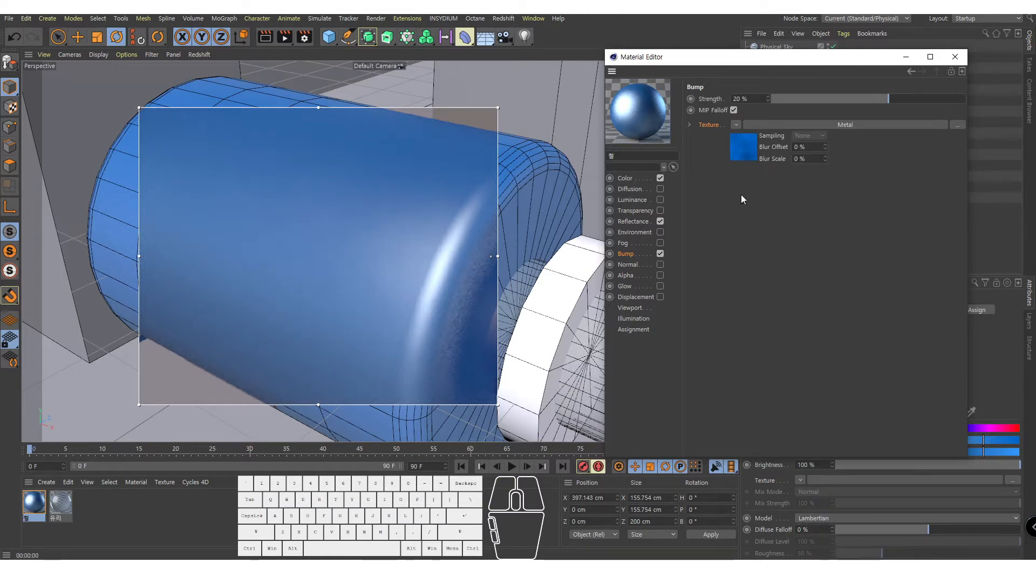
Change the blue end of the Metal shader's color gradient to white for a black-to-white bump map
left_click(746, 149)
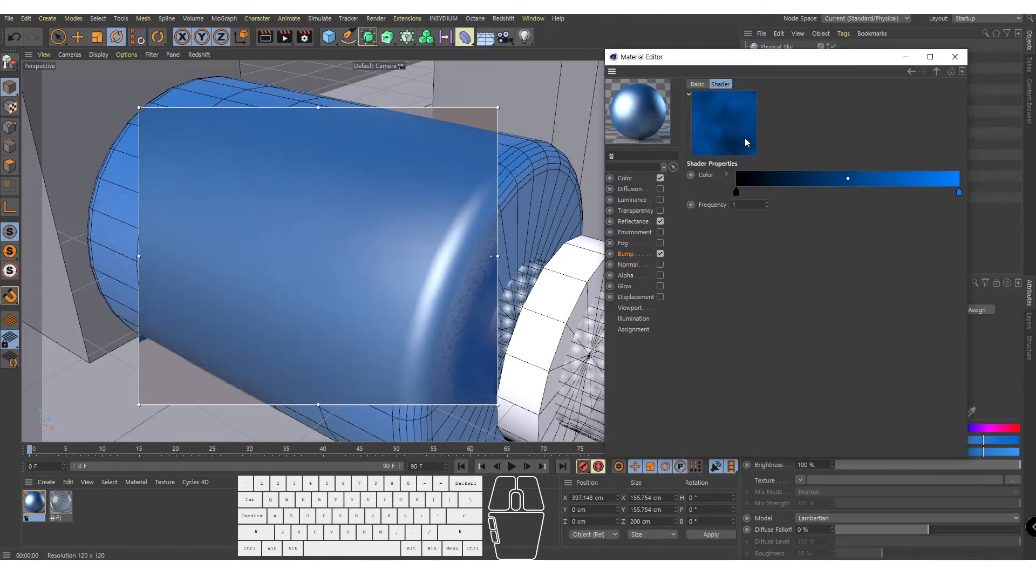
left_click(959, 192)
left_click(958, 192)
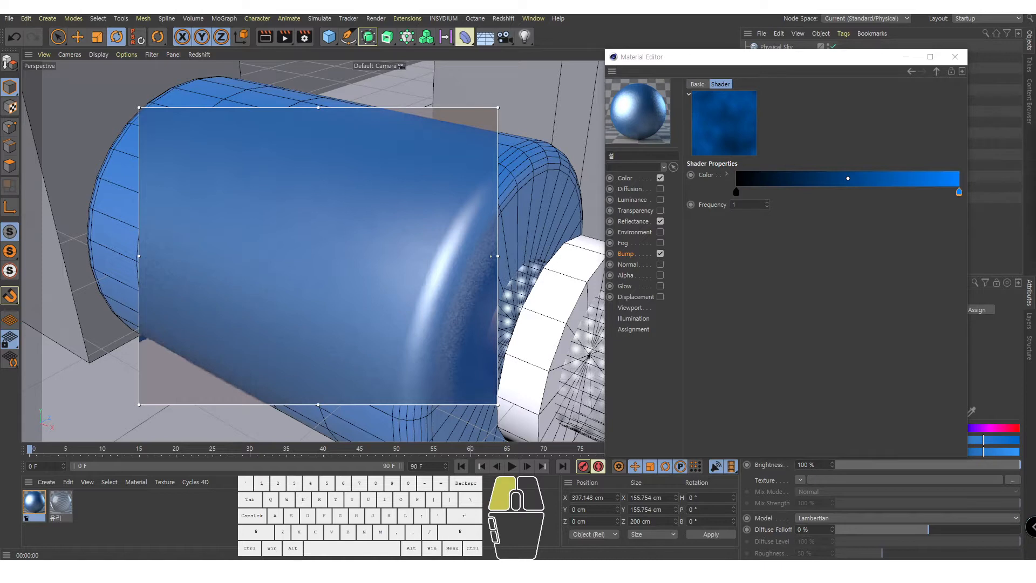
left_click(666, 312)
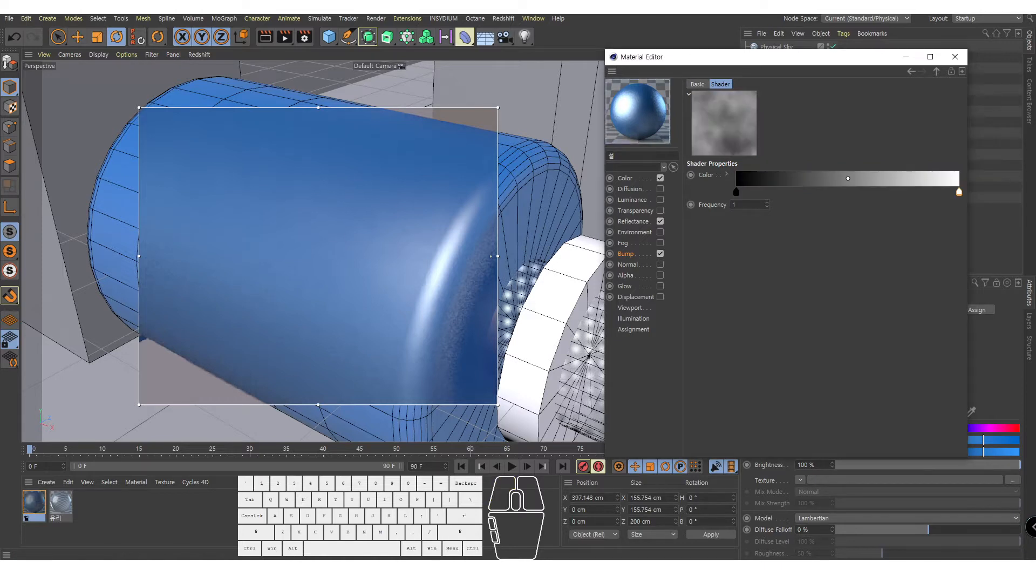
left_click(757, 220)
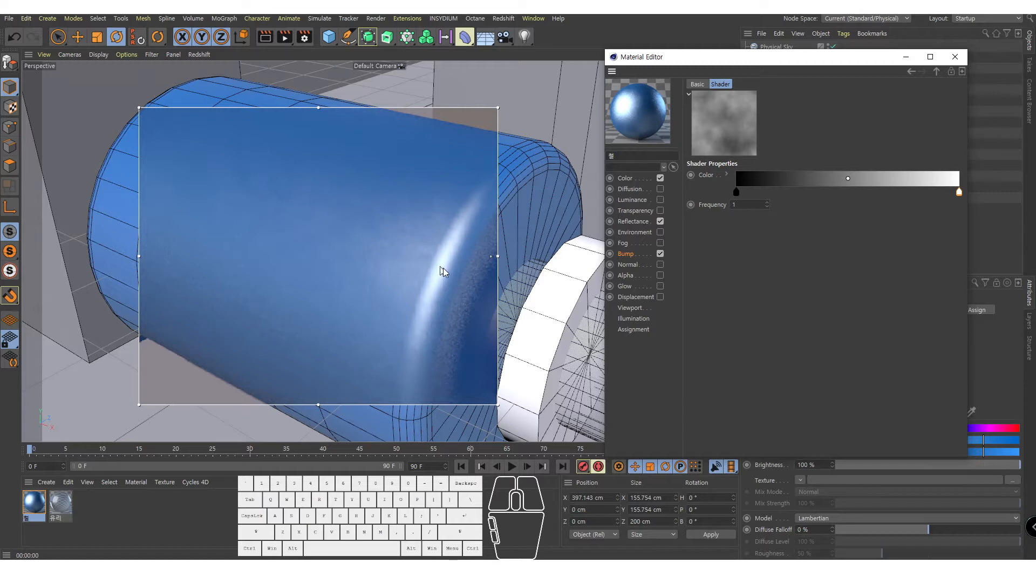
Return to the Bump channel settings and try strengths of 85%, -65%, -1% and 36% on the tank
left_click(906, 74)
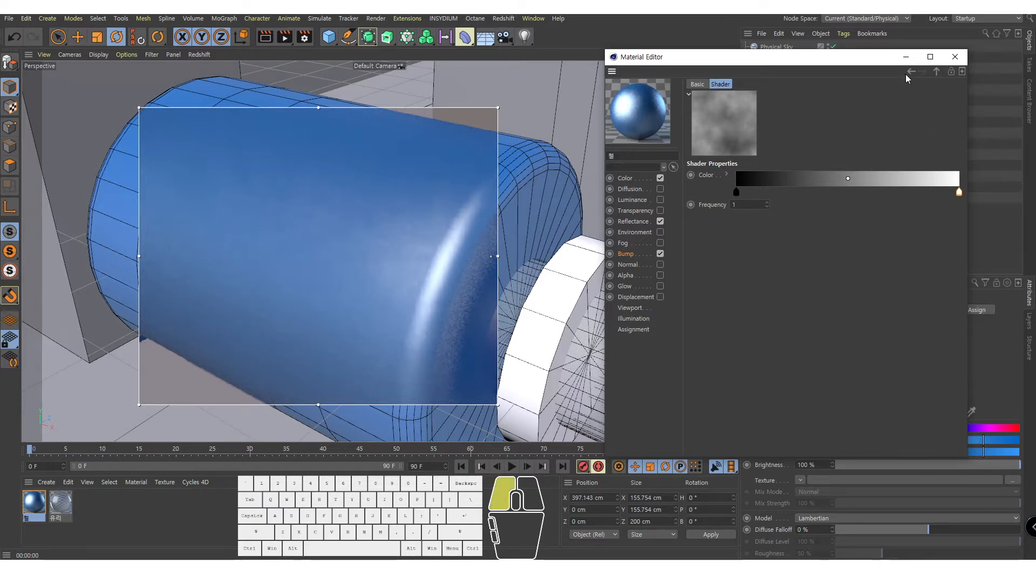
left_click(908, 73)
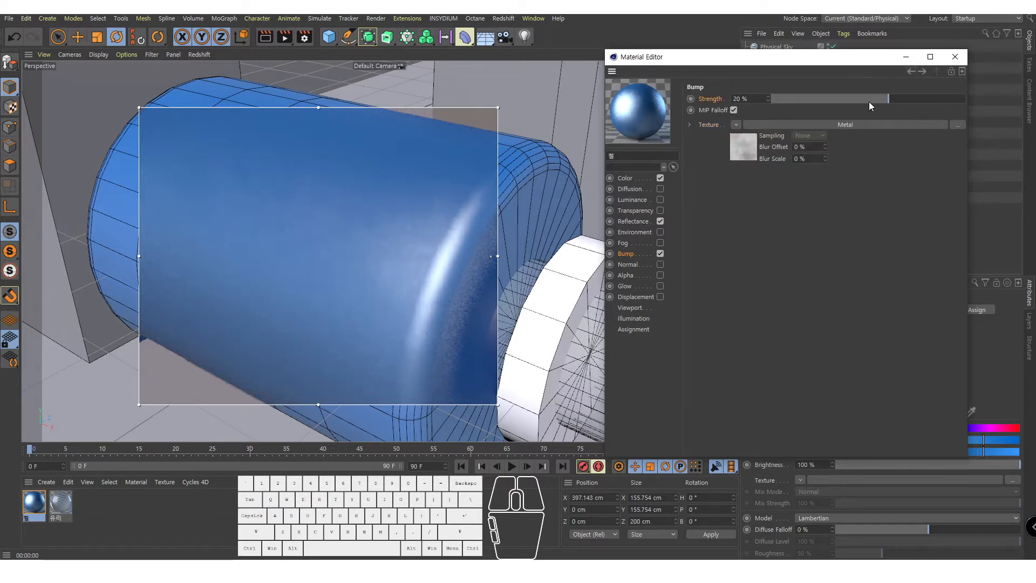
left_click_drag(869, 102, 952, 103)
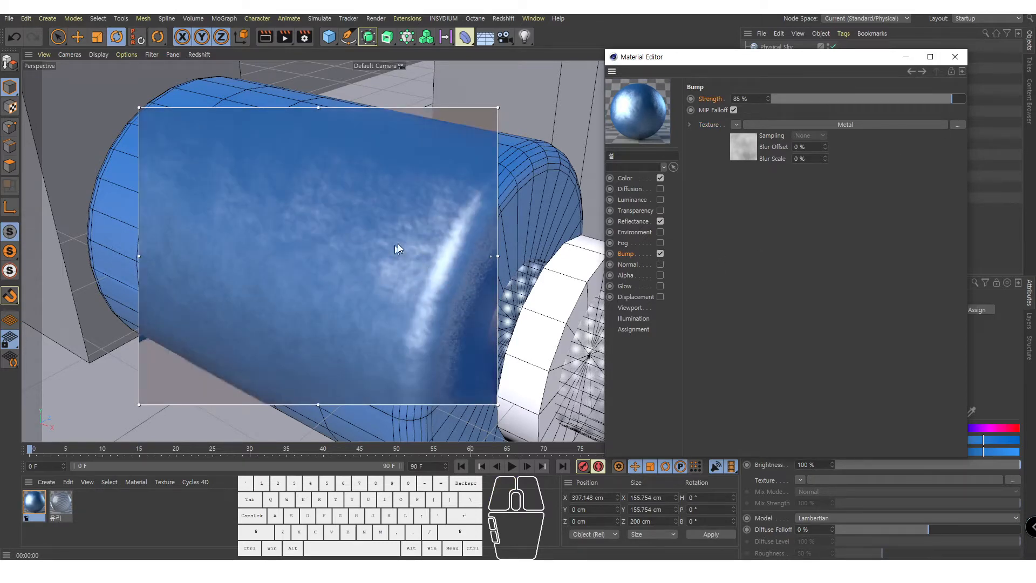
left_click_drag(828, 102, 805, 99)
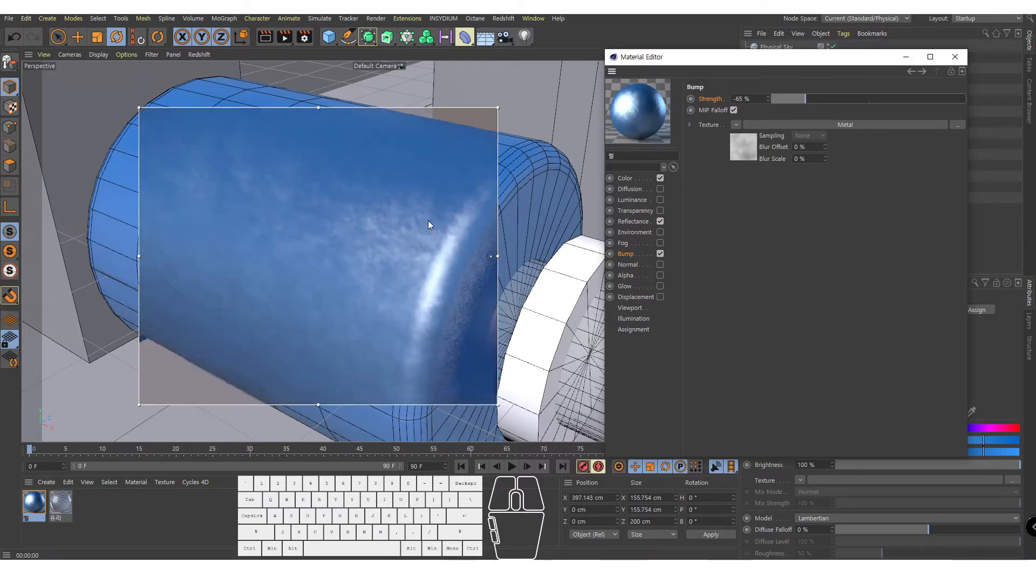
left_click(869, 99)
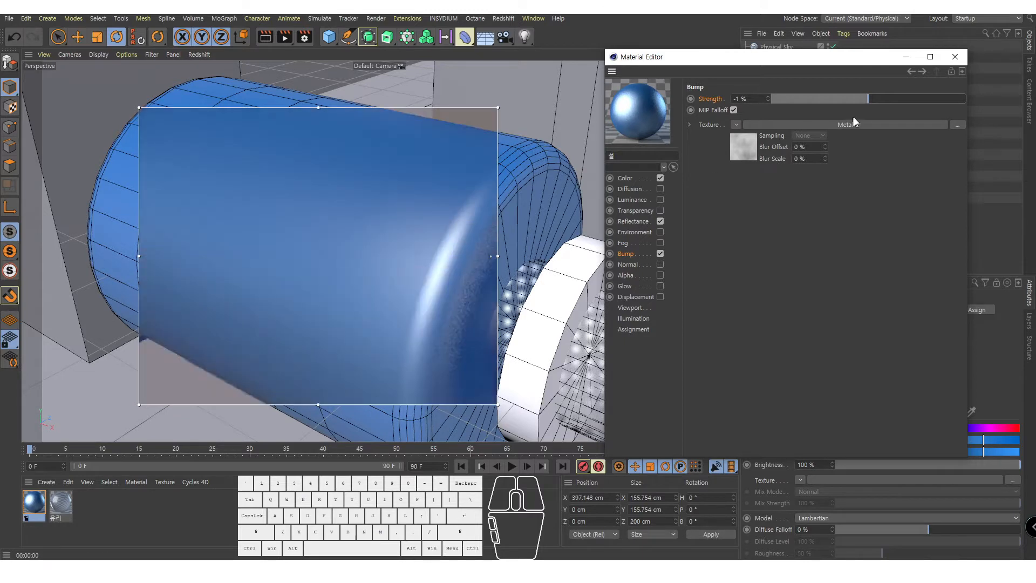
left_click_drag(868, 99, 904, 99)
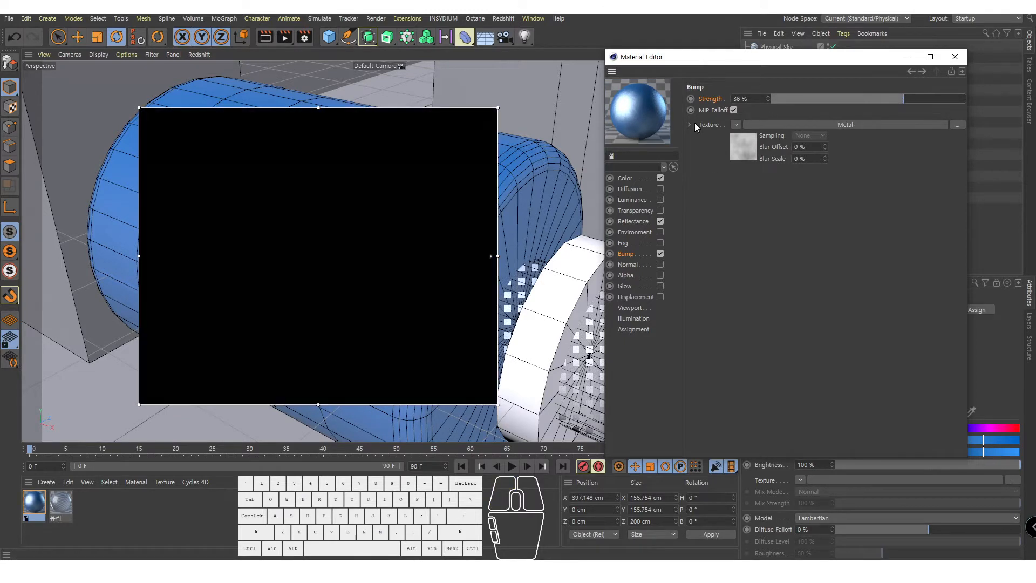
Set the Bump channel's strength to 20%
double_click(742, 99)
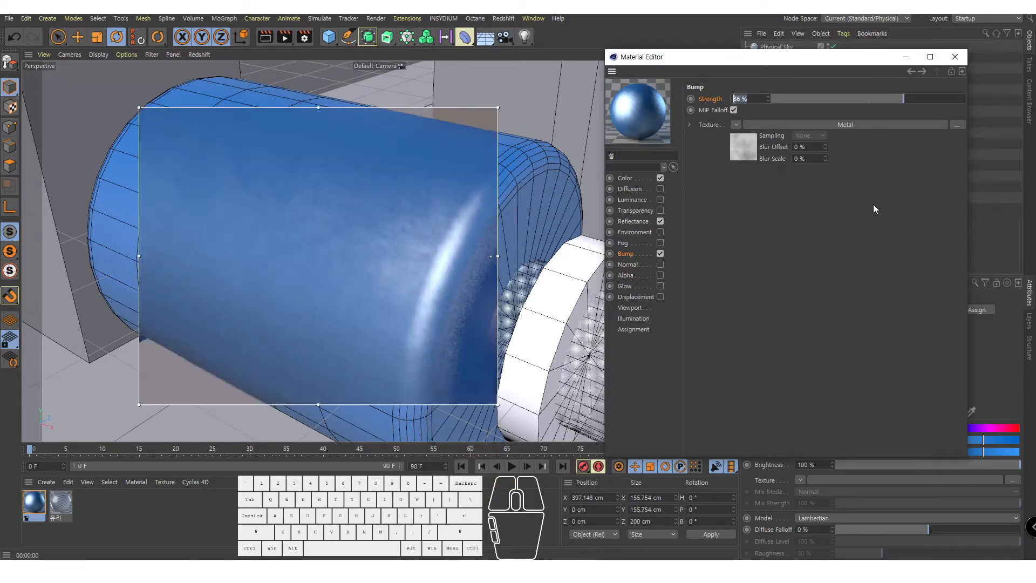
type("20")
key("Return")
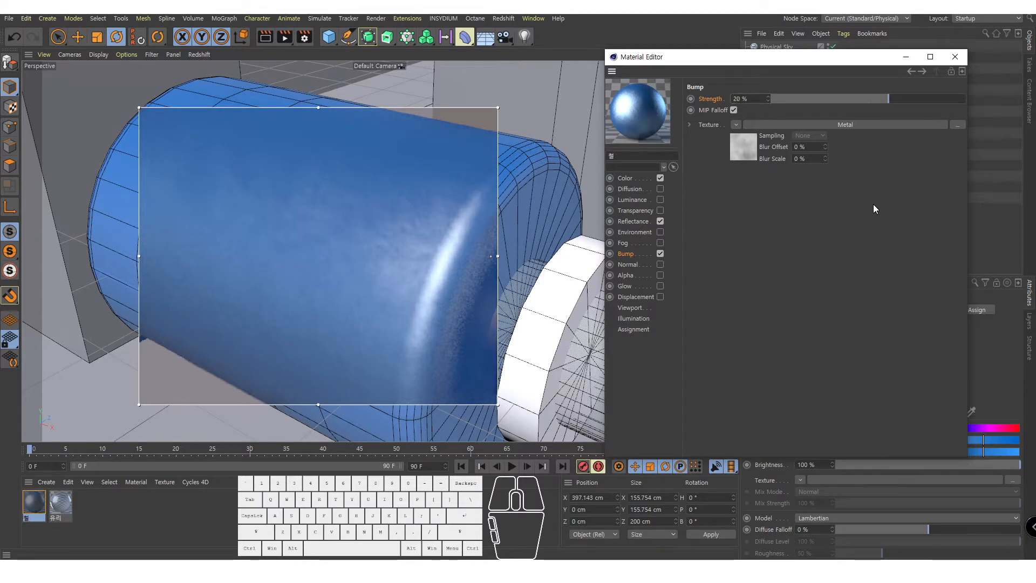
left_click(739, 146)
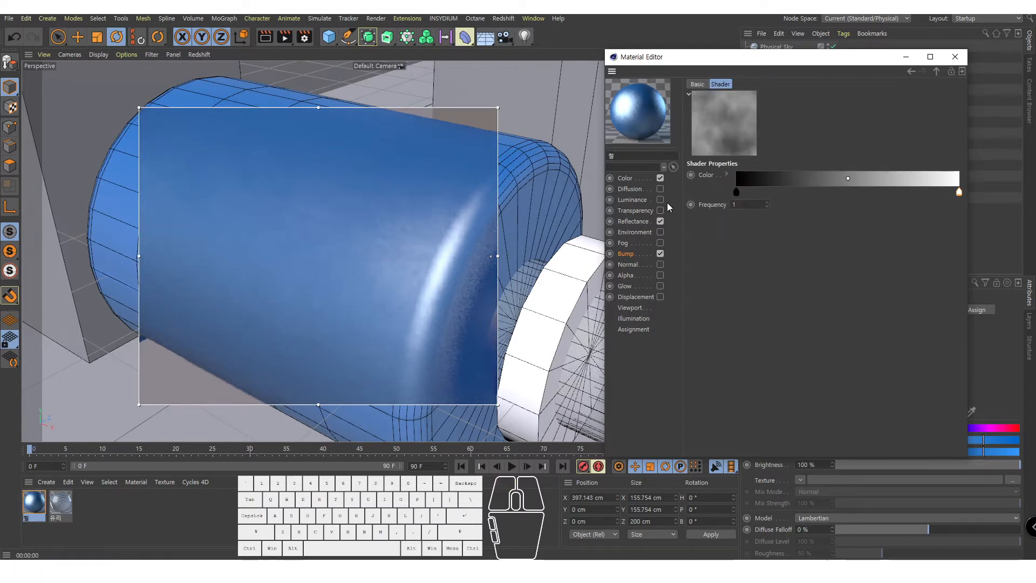
left_click(699, 85)
left_click(912, 71)
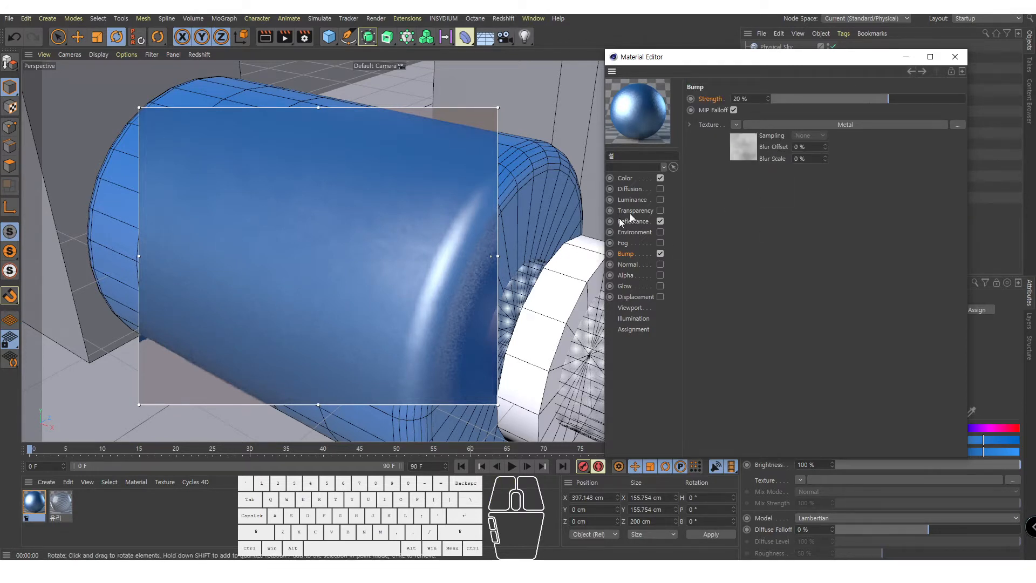
Try a 20% blur offset on the Metal bump texture and settle on 10%
double_click(800, 146)
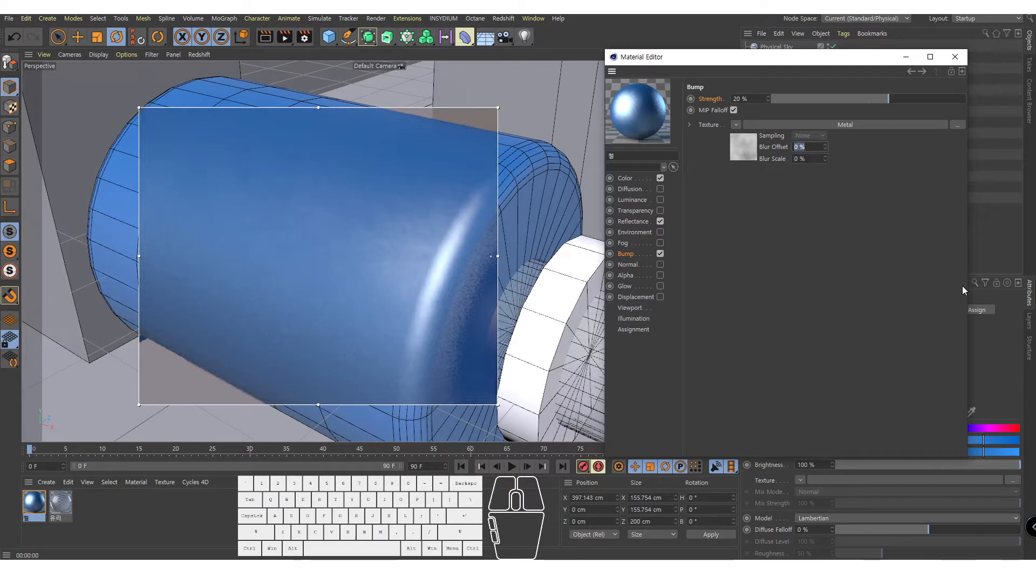
type("0")
key("Return")
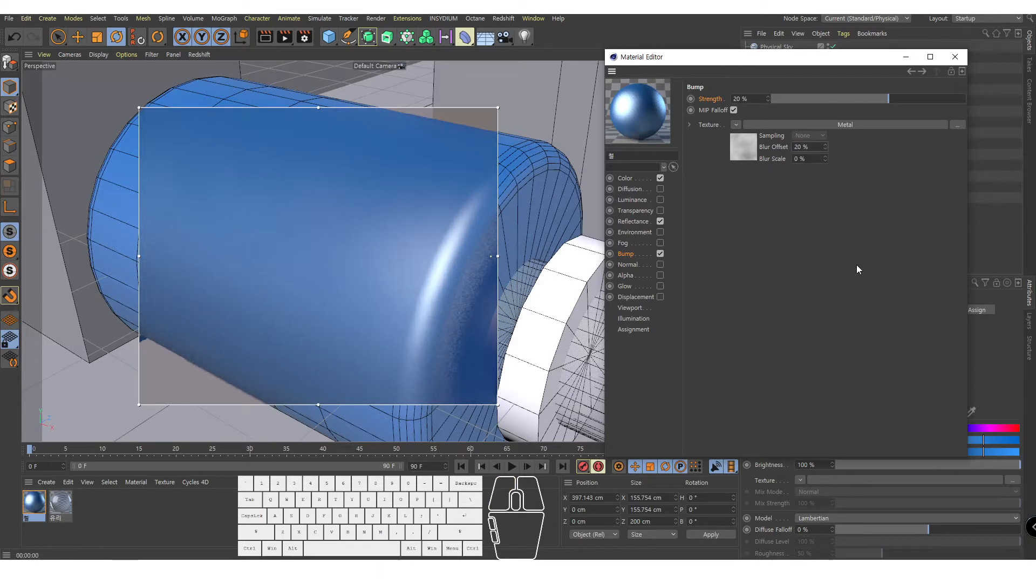
left_click_drag(811, 142, 730, 170)
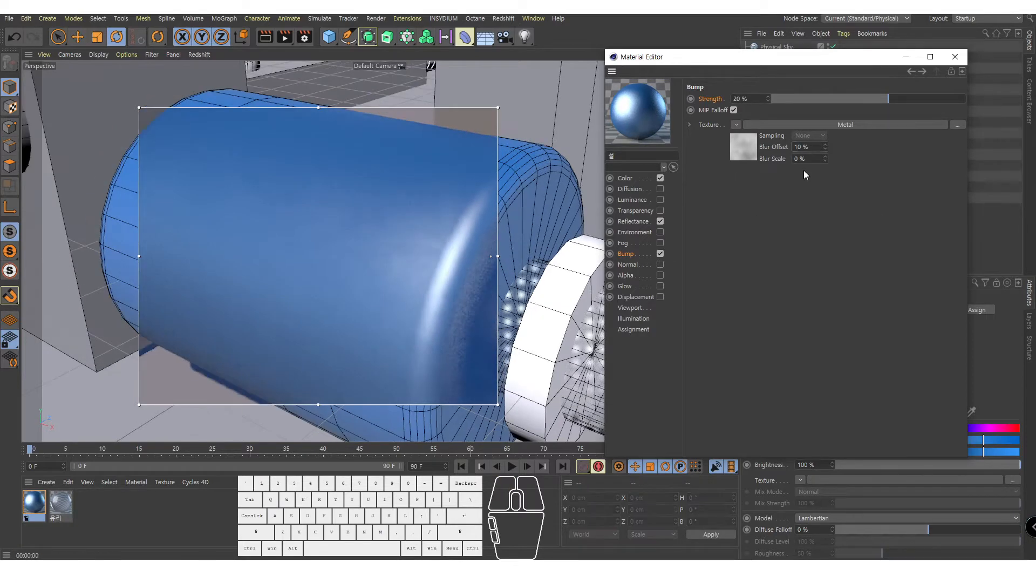
Turn off the interactive render region and render the whole scene through the scene camera
left_click(905, 57)
right_click_drag(465, 238, 377, 205, "alt")
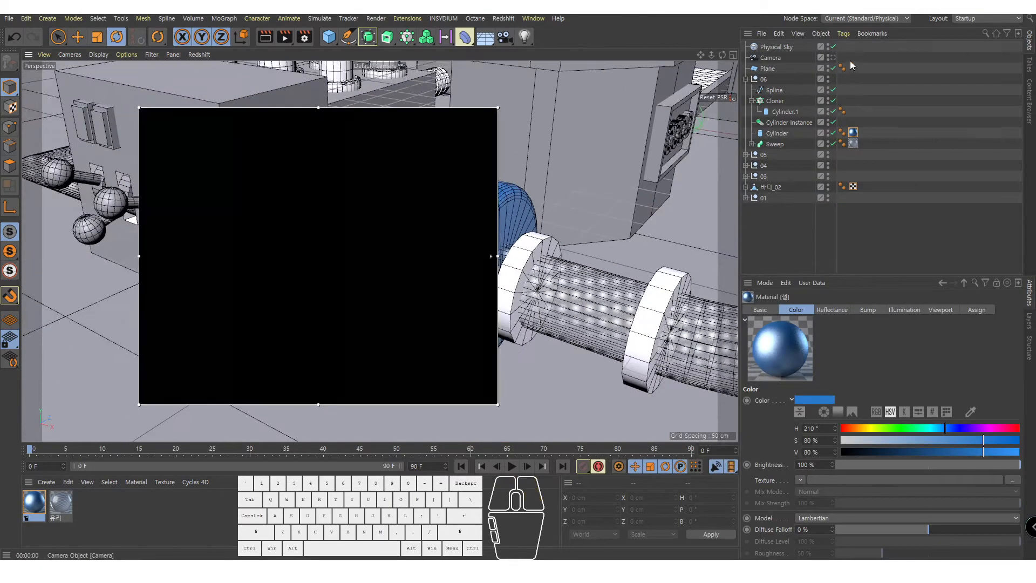
left_click(827, 56)
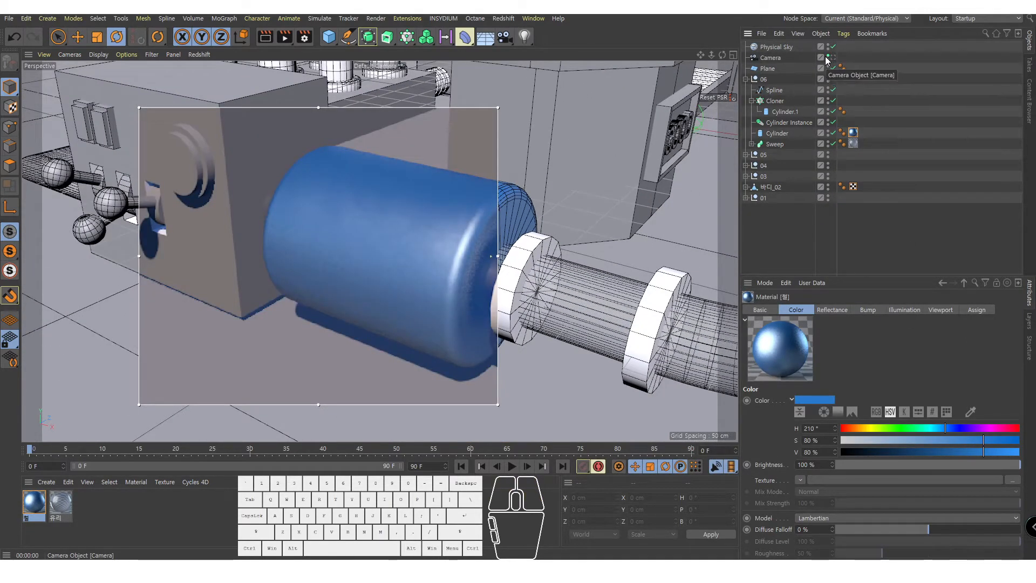
left_click(833, 57)
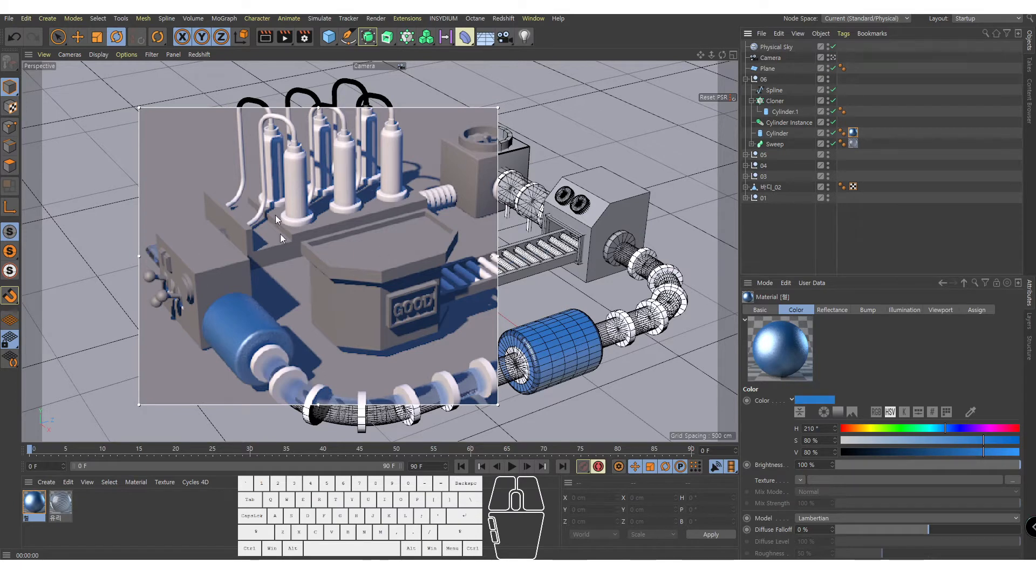
left_click(285, 37)
left_click_drag(286, 37, 352, 280)
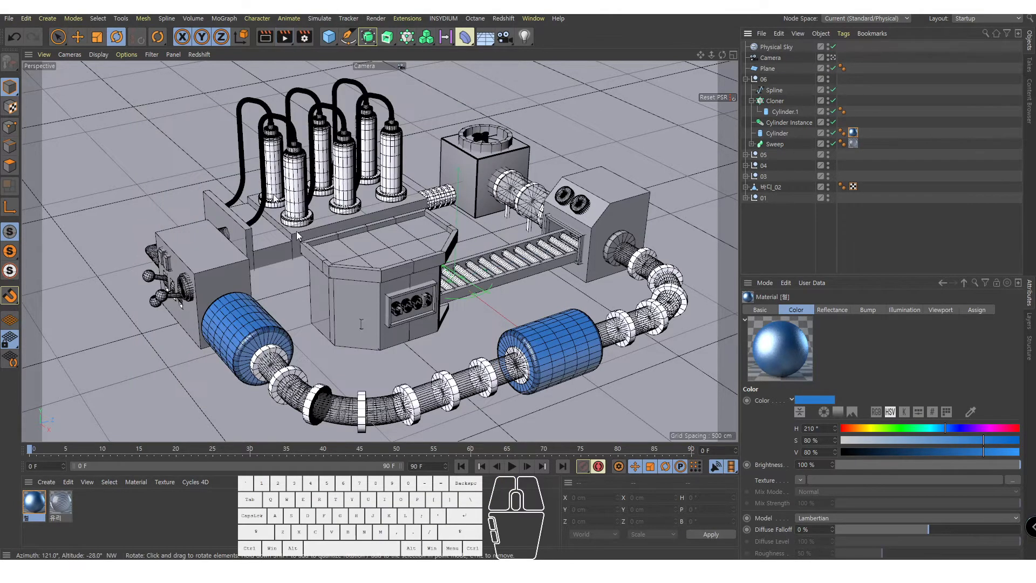
left_click(265, 36)
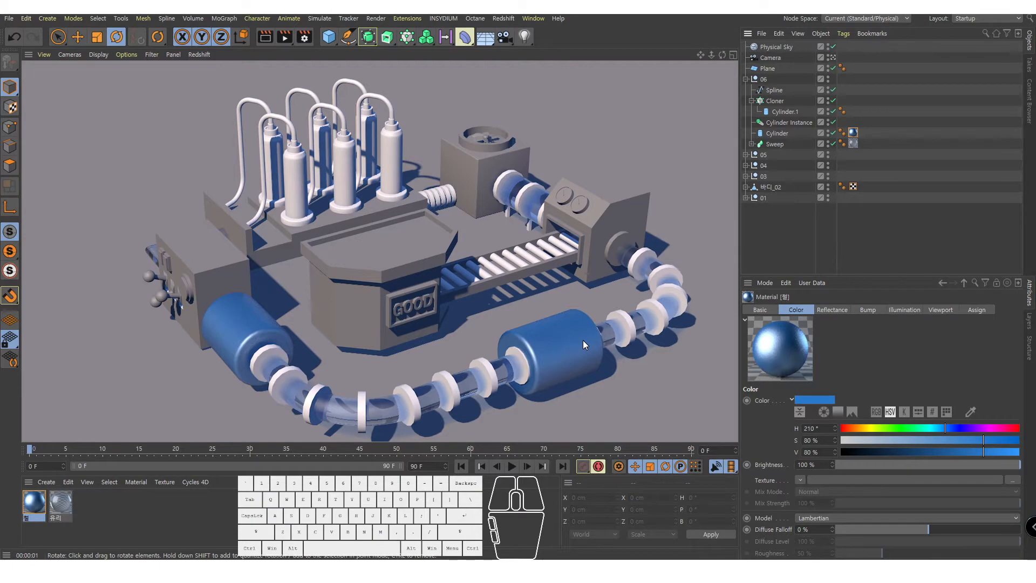
Leave the scene camera, examine the white rings along the curved pipe up close and select their Cloner
left_click(834, 57)
left_click_drag(464, 274, 518, 283, "alt")
right_click_drag(518, 284, 540, 286, "alt")
middle_click_drag(518, 280, 224, 229, "alt")
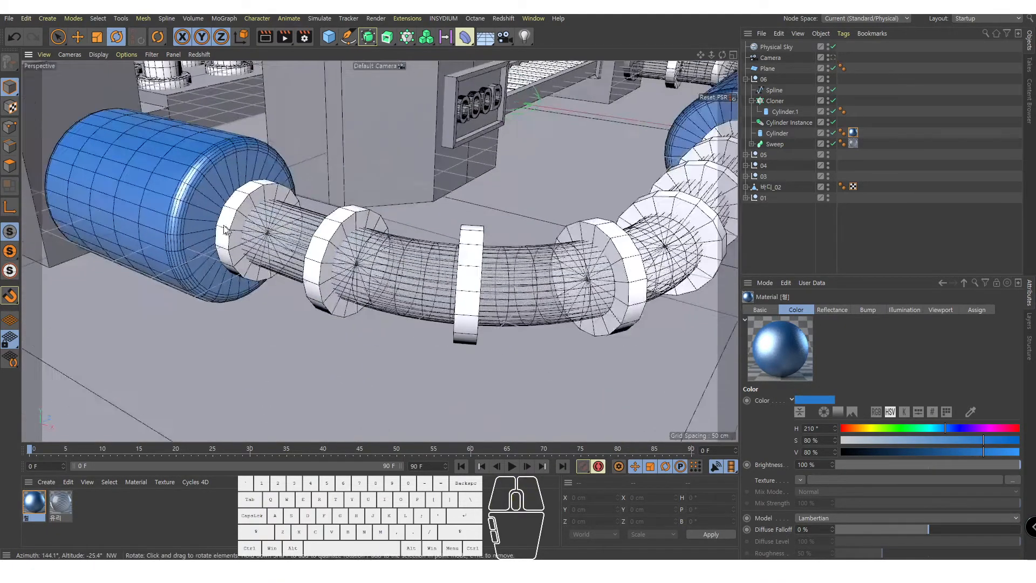
left_click(329, 249)
right_click_drag(345, 259, 296, 264, "alt")
middle_click_drag(297, 264, 156, 292, "alt")
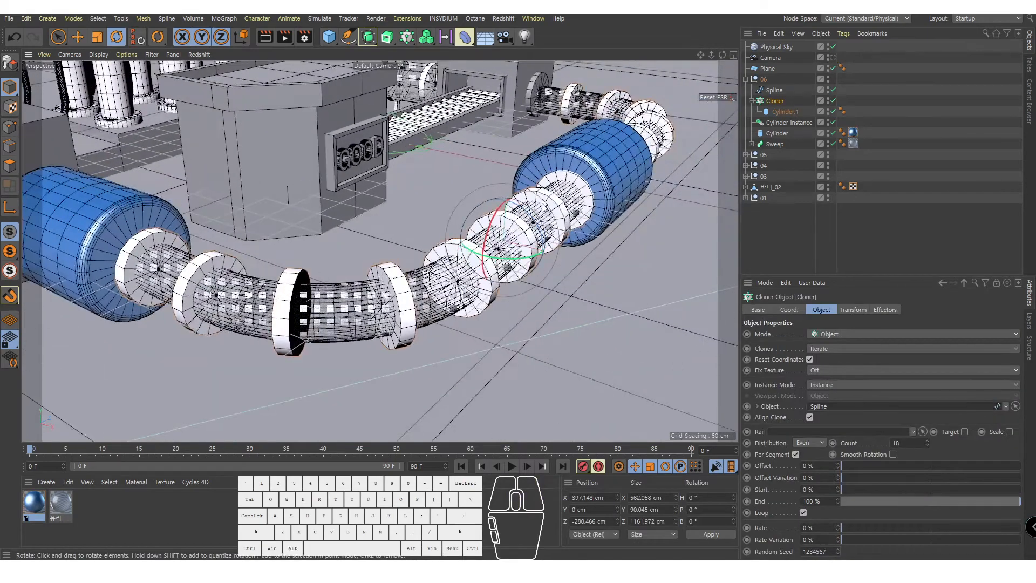
left_click_drag(542, 203, 486, 215, "alt")
middle_click_drag(282, 174, 330, 214, "alt")
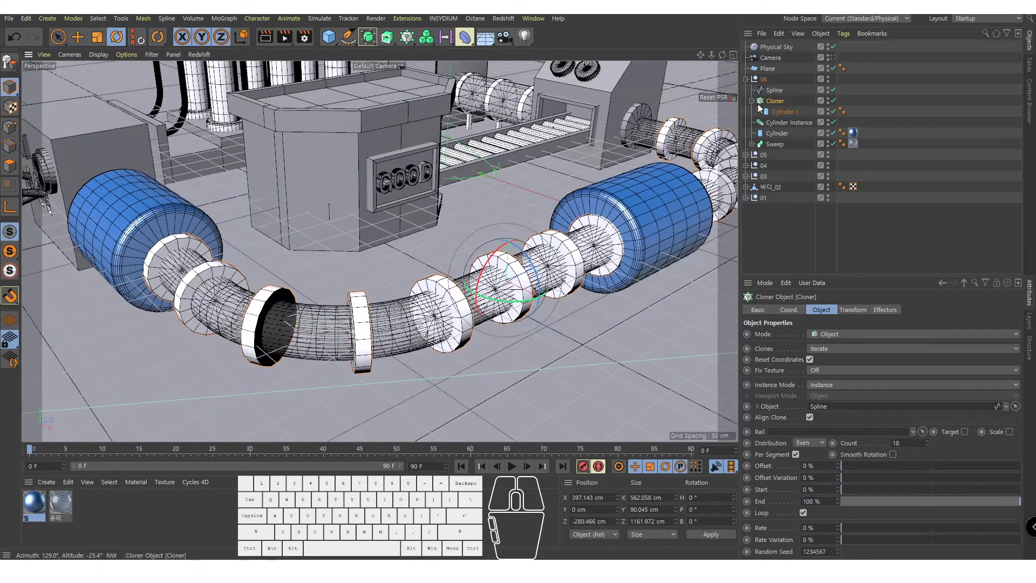
left_click(775, 103)
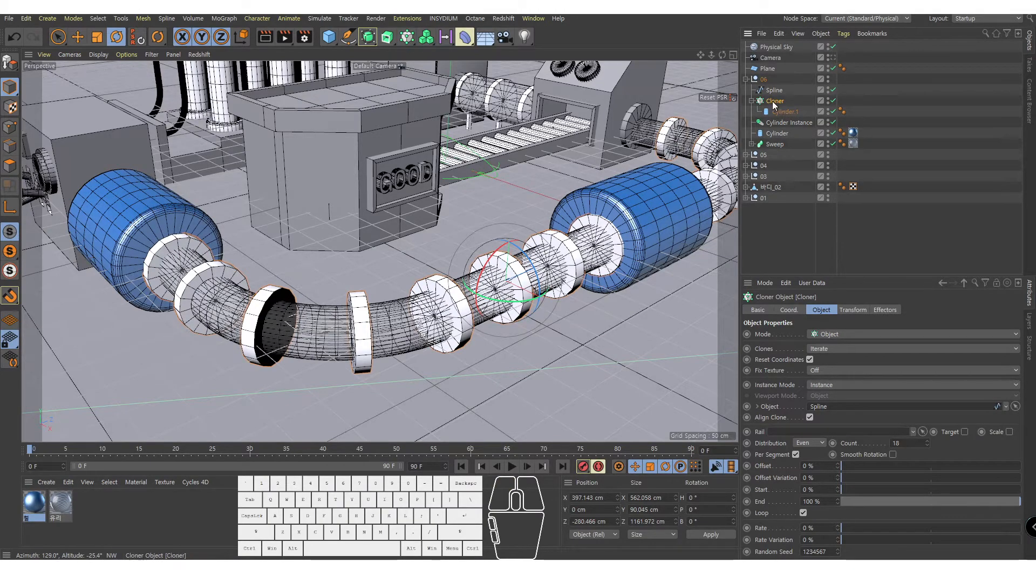
scroll(613, 183, "down", 1)
left_click_drag(613, 183, 607, 198, "alt")
middle_click_drag(607, 198, 586, 249, "alt")
scroll(586, 249, "down", 2)
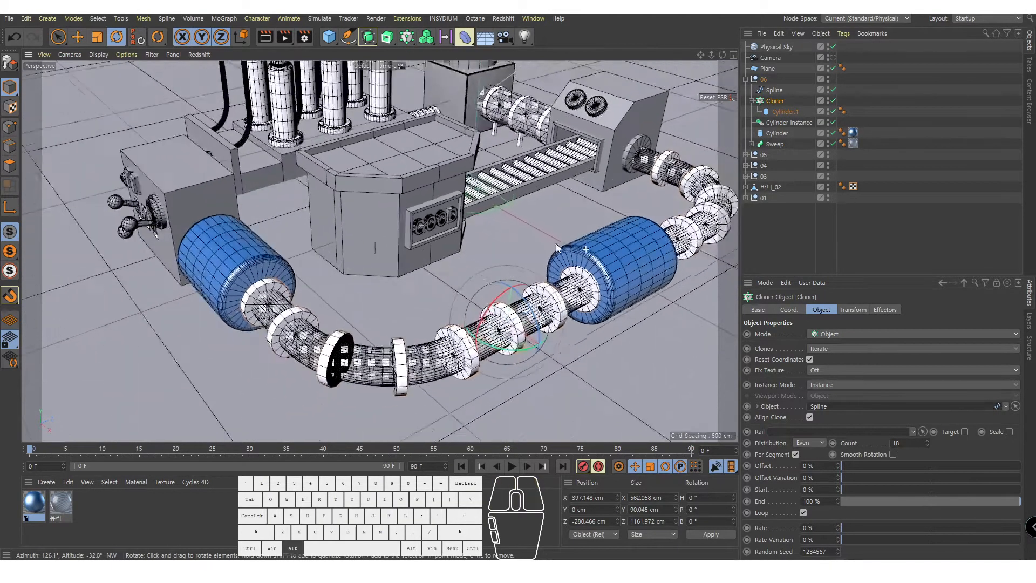
left_click(516, 111)
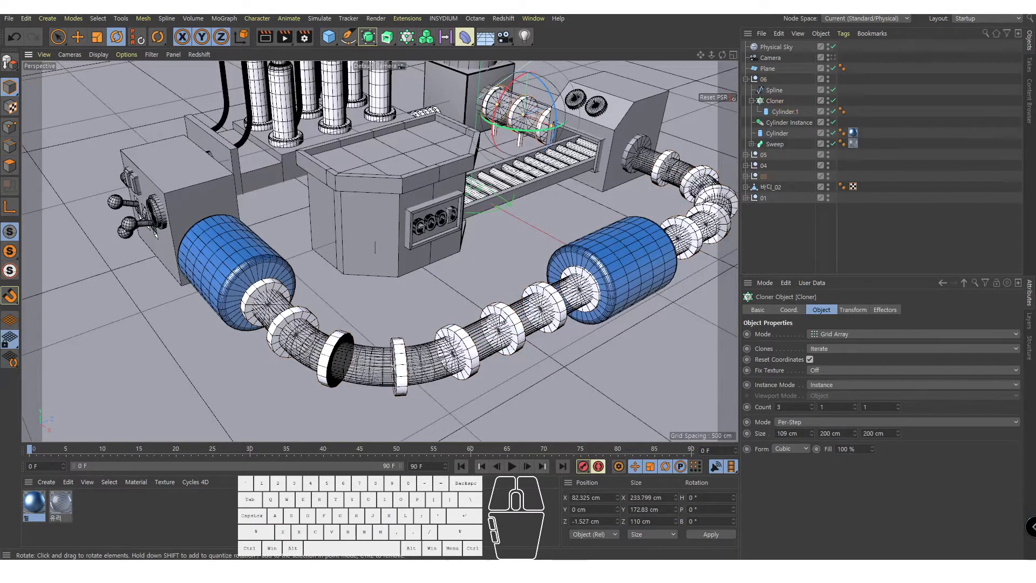
left_click(509, 317)
right_click_drag(561, 371, 584, 367, "alt")
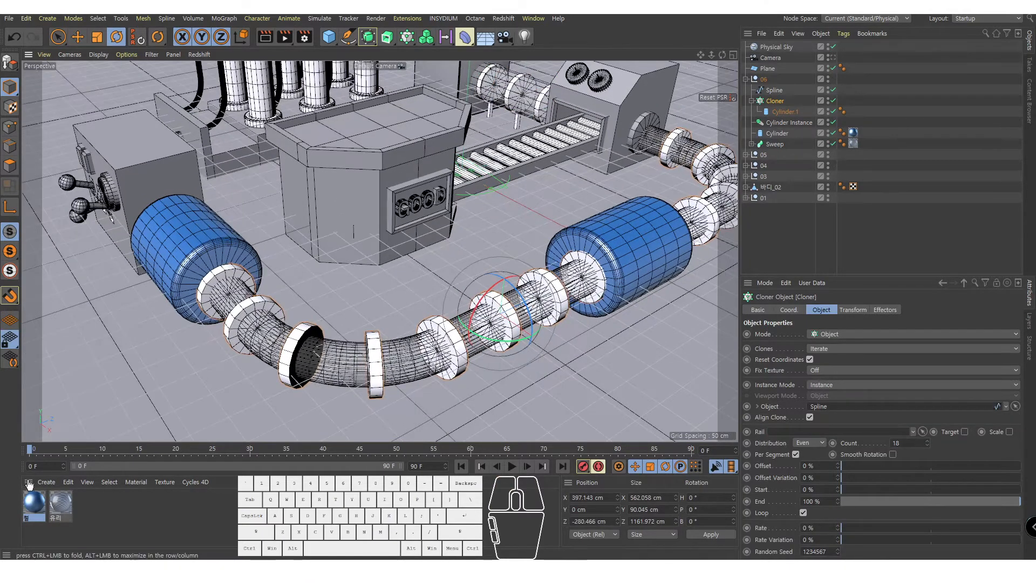
Duplicate the blue metal (철) material and apply the copy to the ring Cloner in group 06
left_click(92, 517)
left_click(34, 502)
left_click_drag(34, 502, 92, 520, "ctrl")
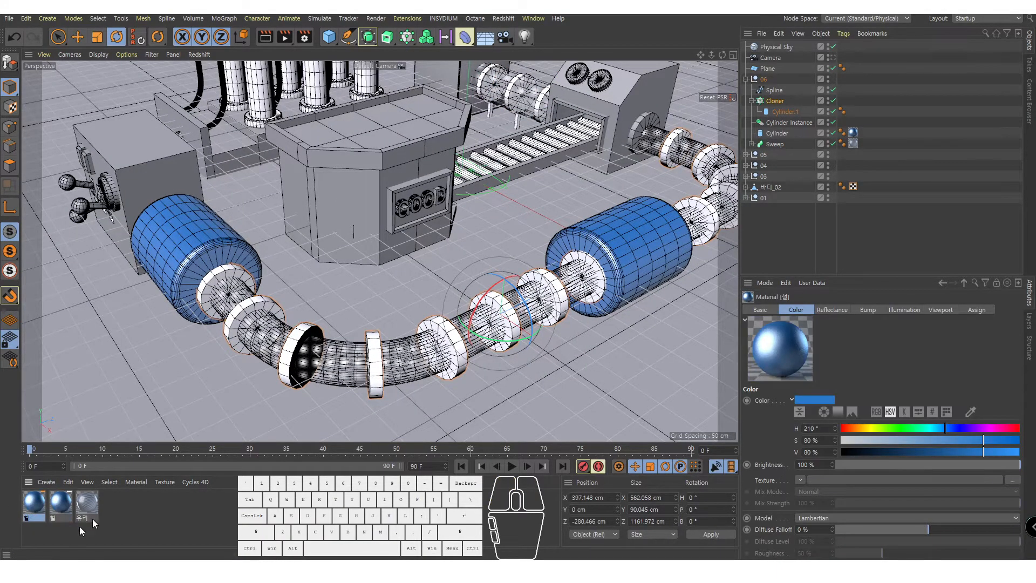
left_click_drag(34, 504, 788, 102)
Darken the ring material's color to hue 222° and value 56%, and render the view to check it
left_click_drag(587, 280, 415, 294, "alt")
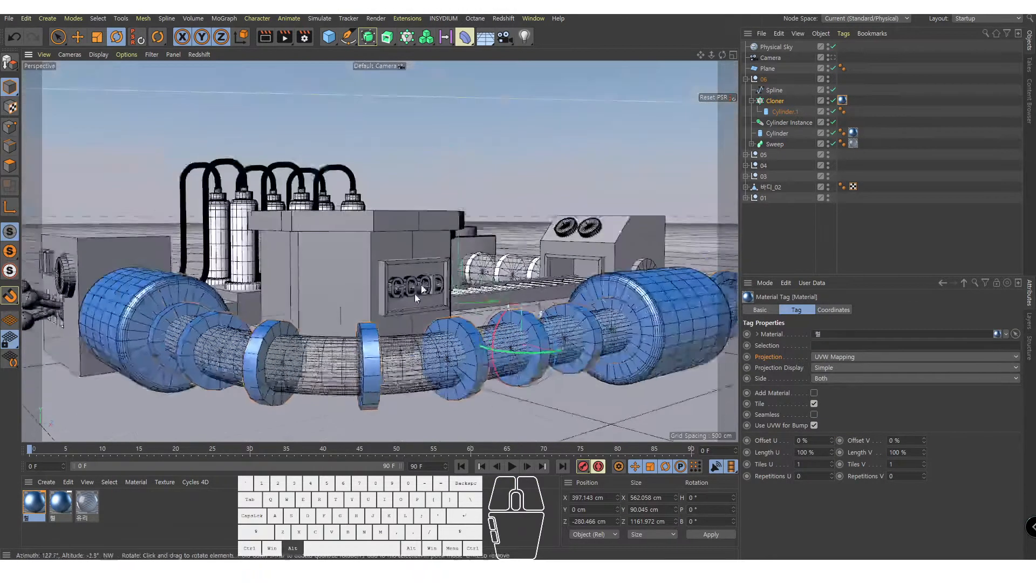
left_click(35, 500)
double_click(35, 501)
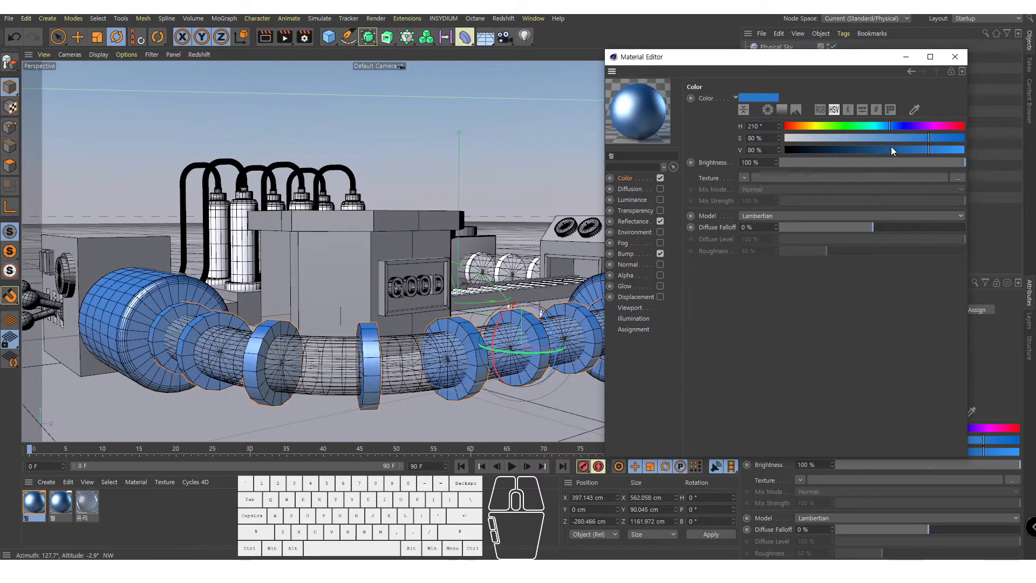
left_click(896, 149)
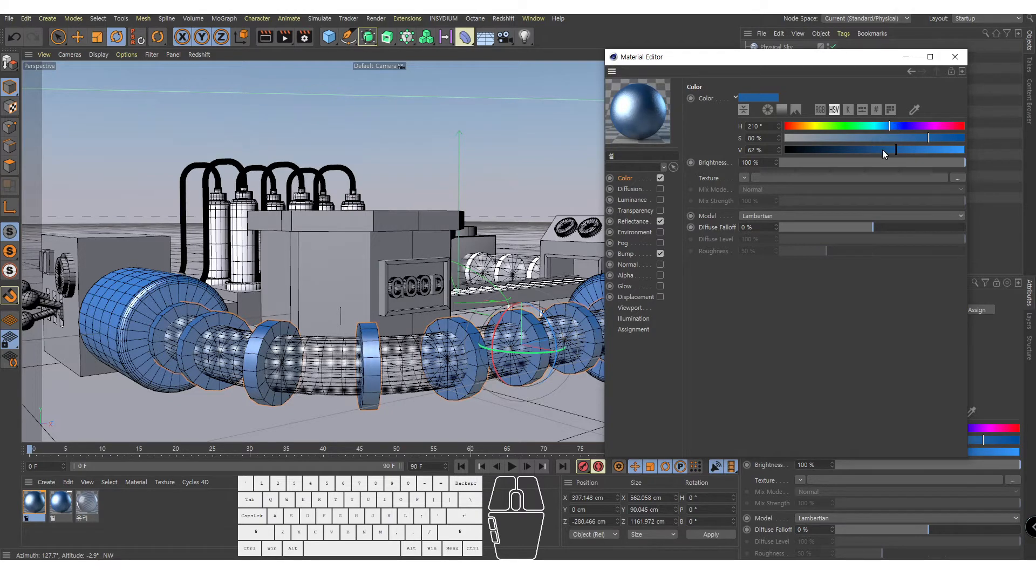
left_click(886, 151)
left_click(903, 125)
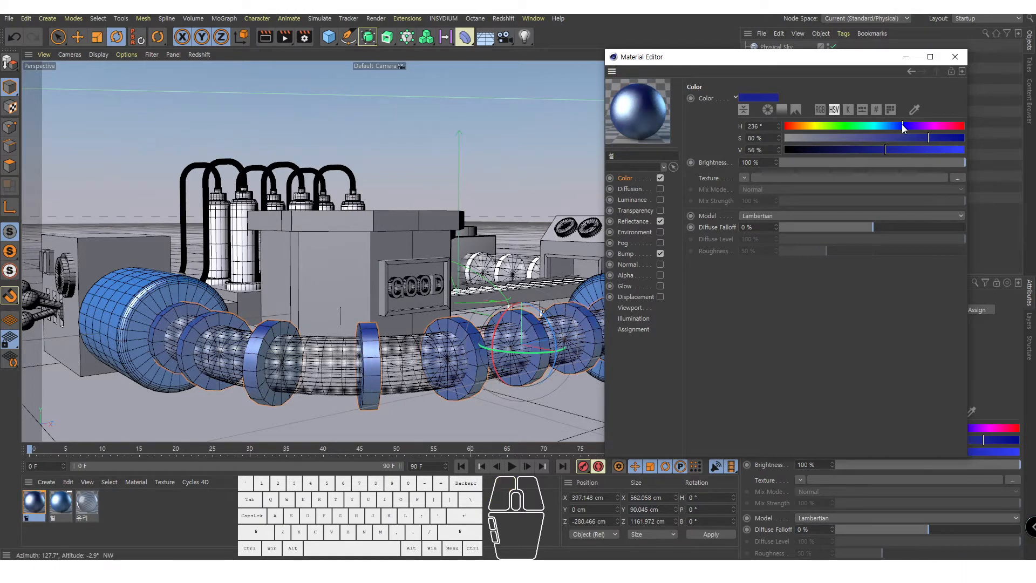
left_click(896, 126)
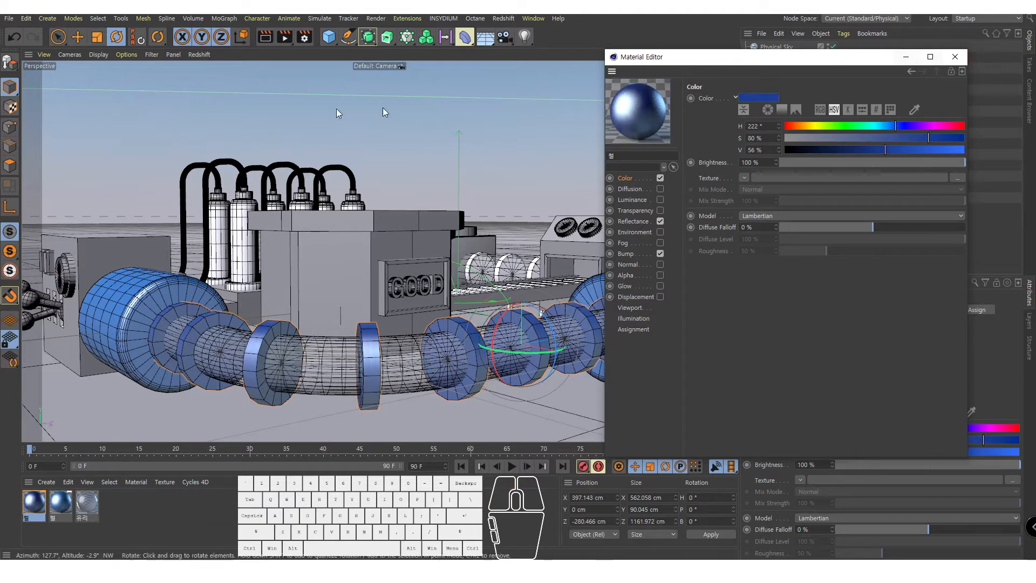
left_click(265, 37)
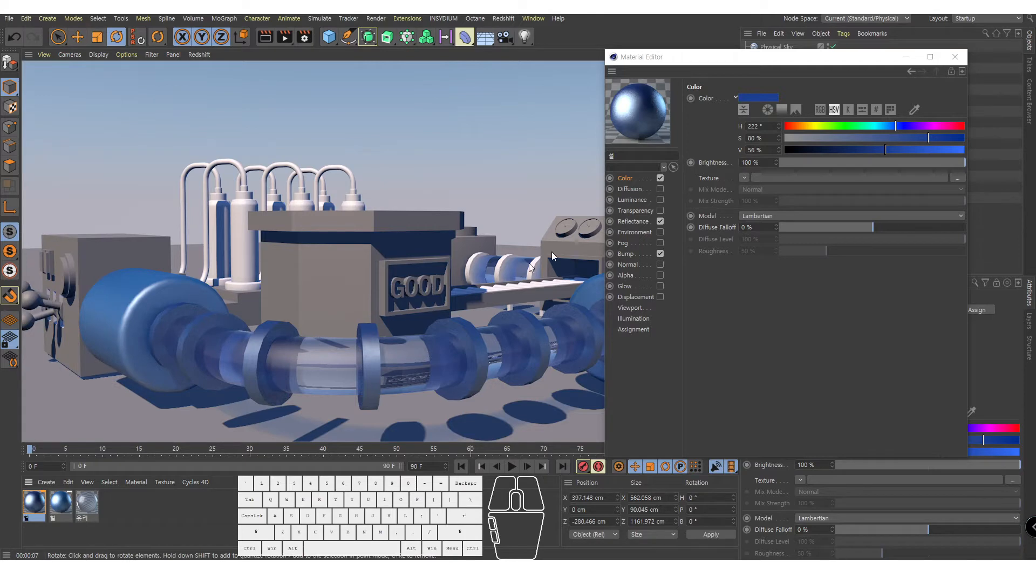
left_click(906, 56)
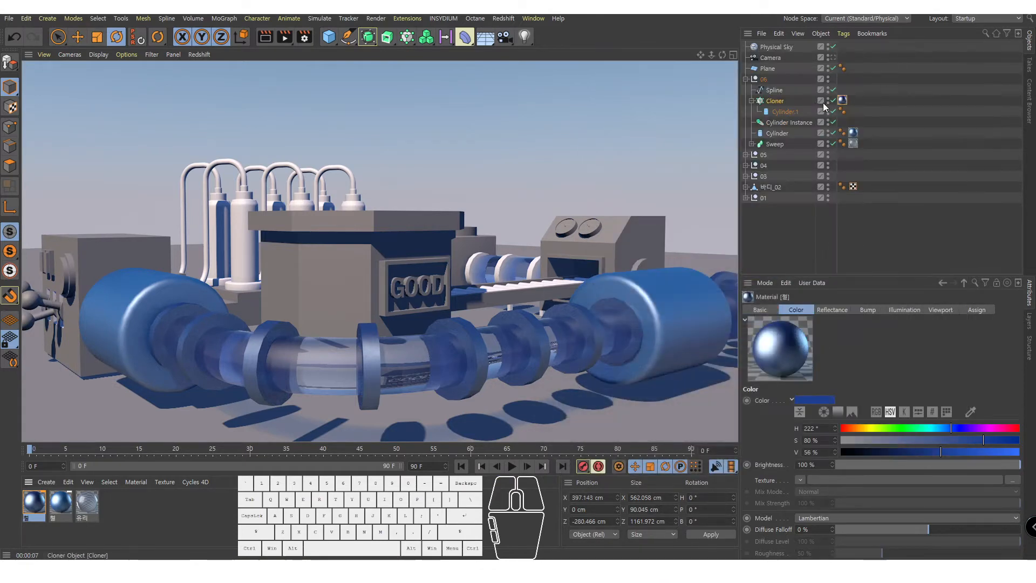
Set the rotation segments of the pipe rings' source cylinder (Cylinder.1) to 32
left_click(782, 114)
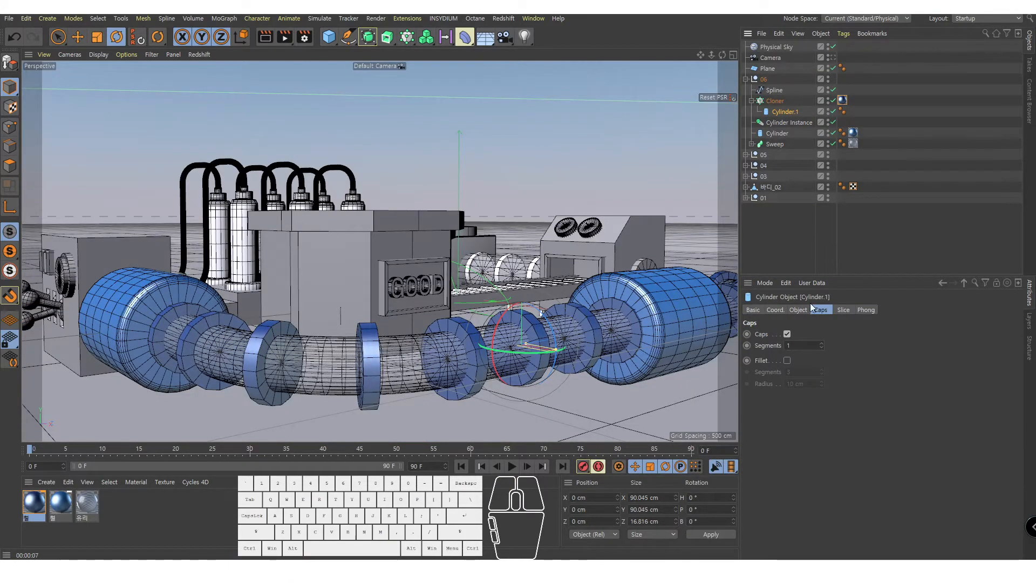
left_click(798, 310)
left_click_drag(830, 368, 767, 371)
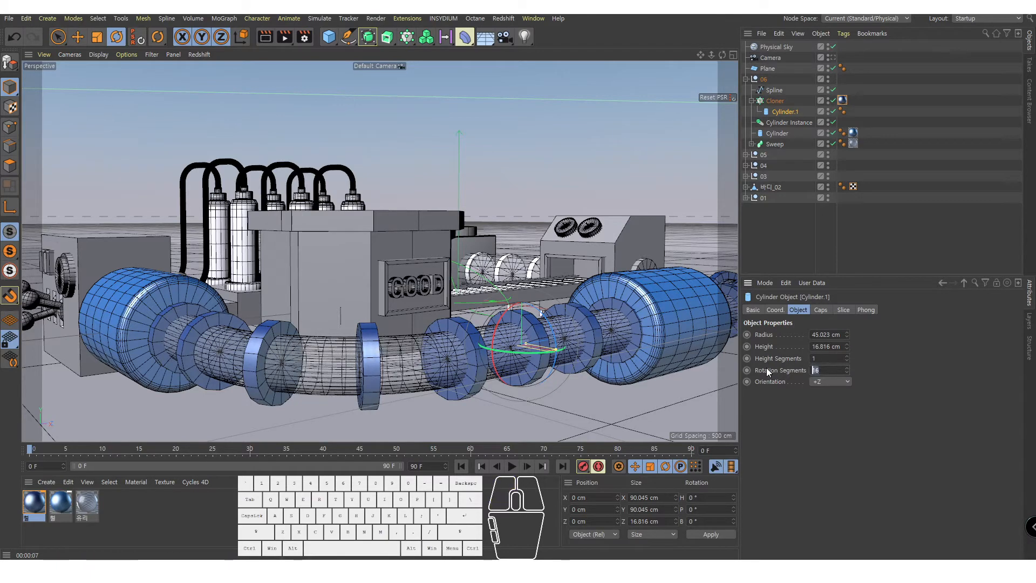
type("32")
key("Return")
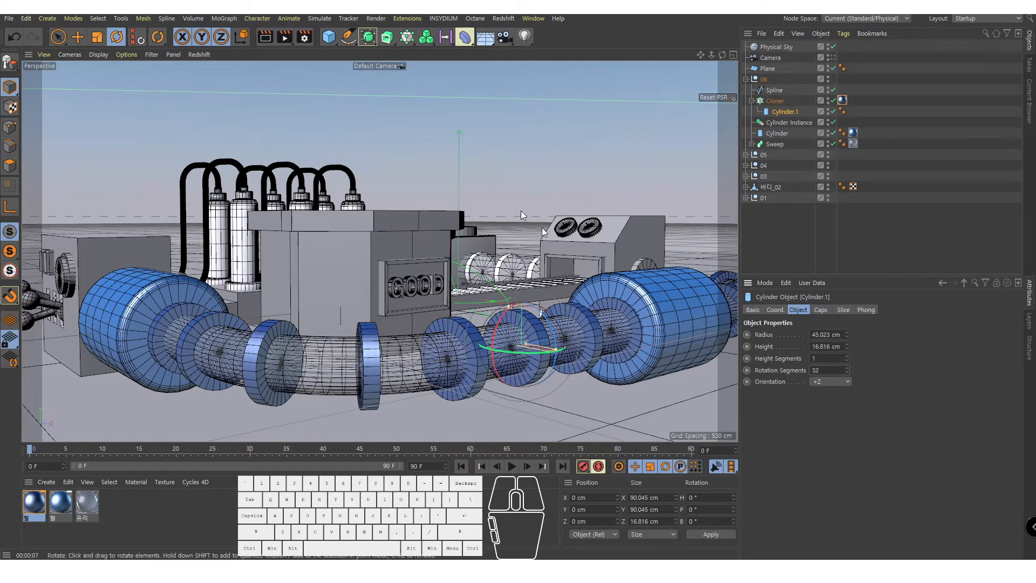
Apply the darker blue metal material to the Cloner of pipe rings in group 03
left_click_drag(587, 283, 567, 257, "alt")
right_click_drag(567, 256, 587, 249, "alt")
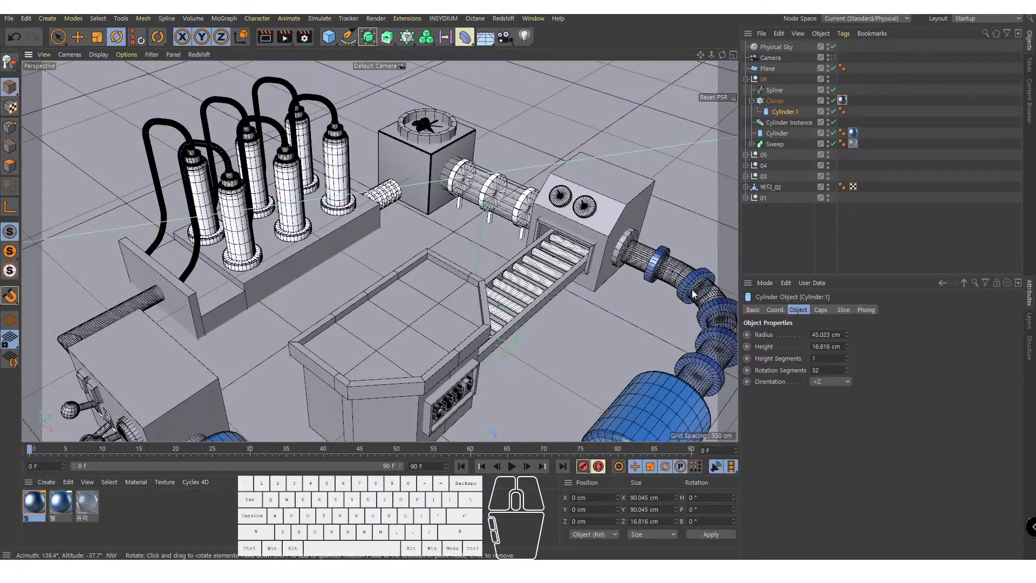
left_click(529, 200)
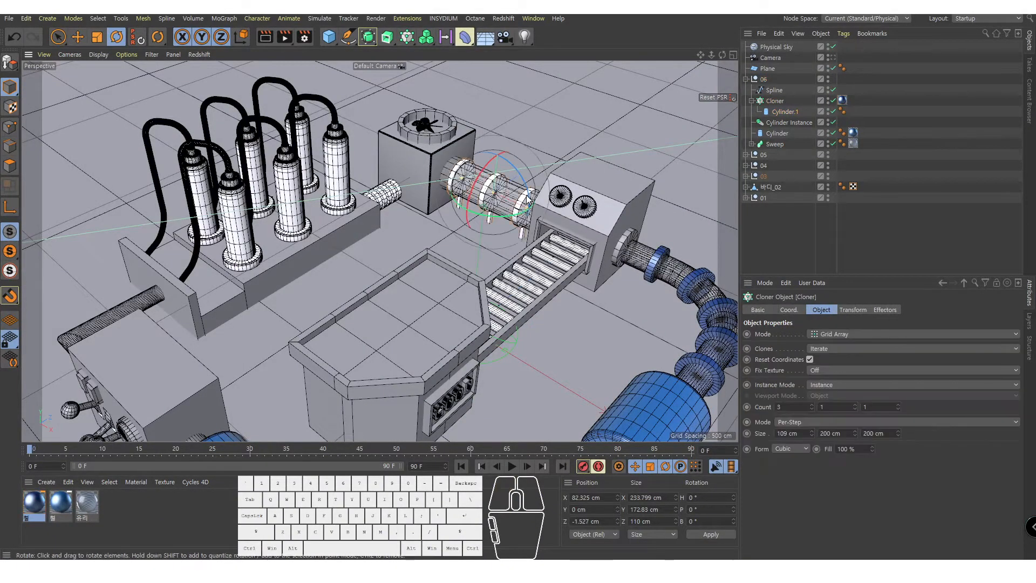
left_click(746, 176)
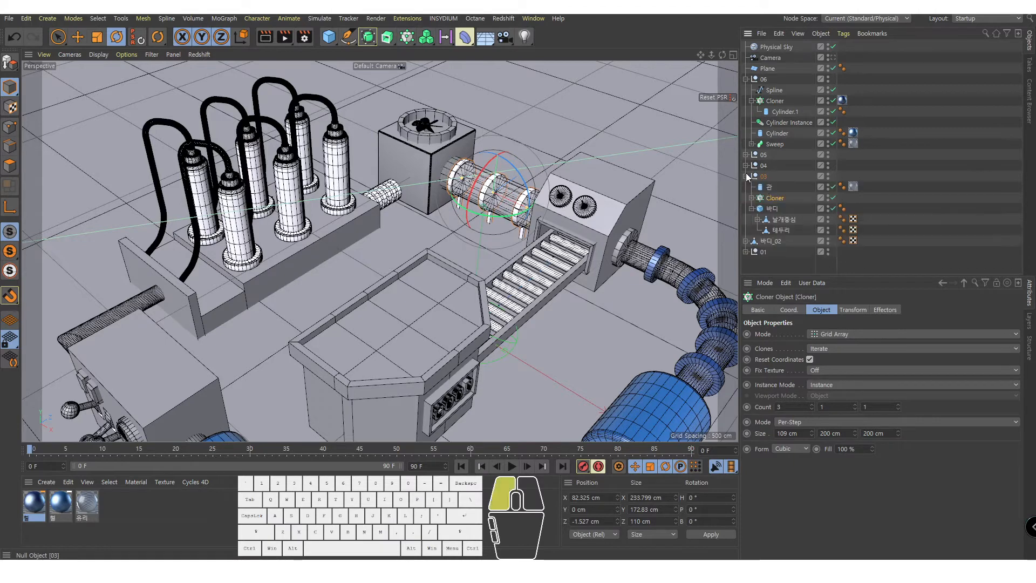
left_click_drag(31, 501, 776, 198)
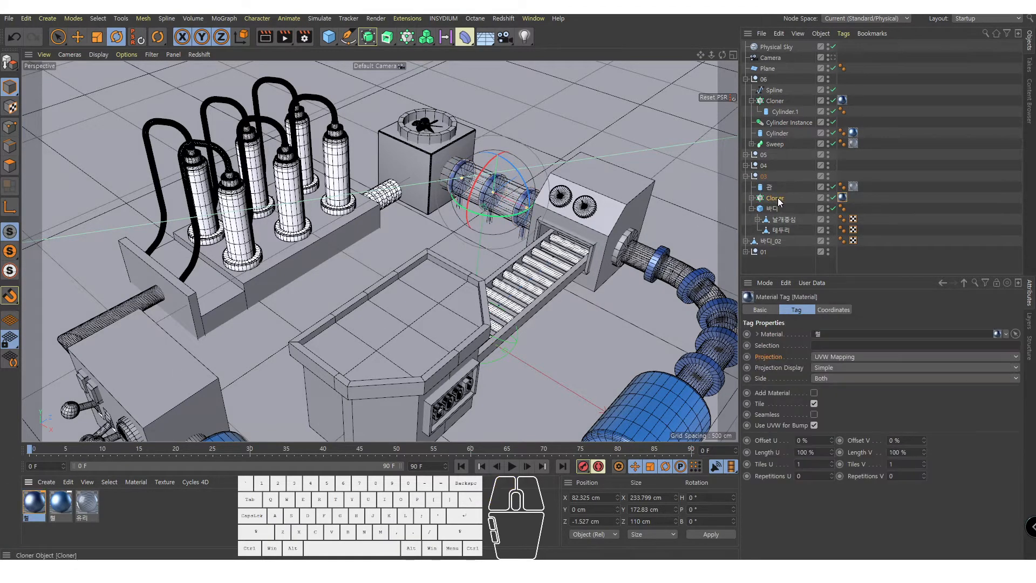
Apply the darker blue metal material to the Cloner in group 04 and collapse groups 04 and 03
left_click(384, 190)
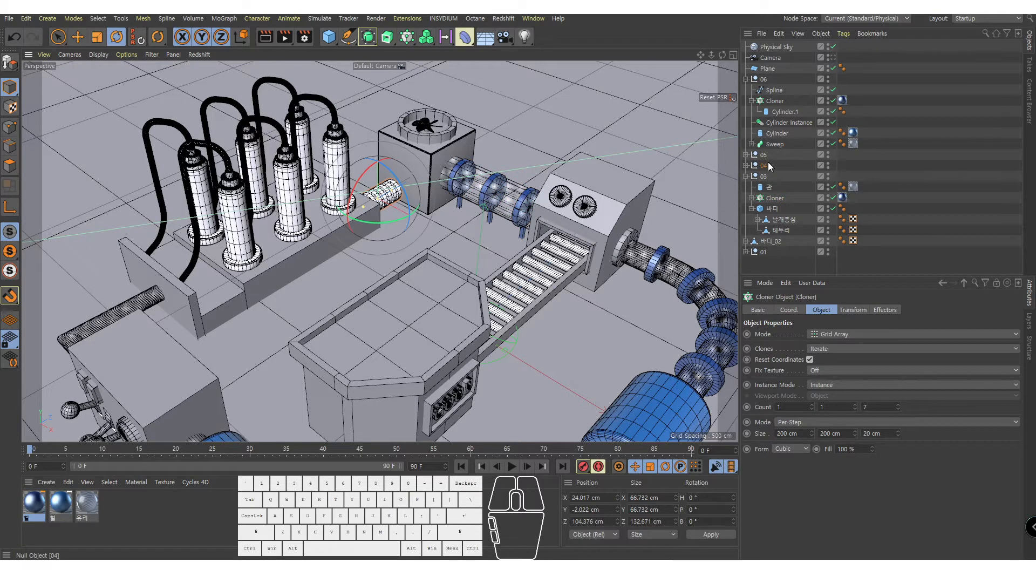
left_click(745, 166)
left_click_drag(784, 198, 777, 188)
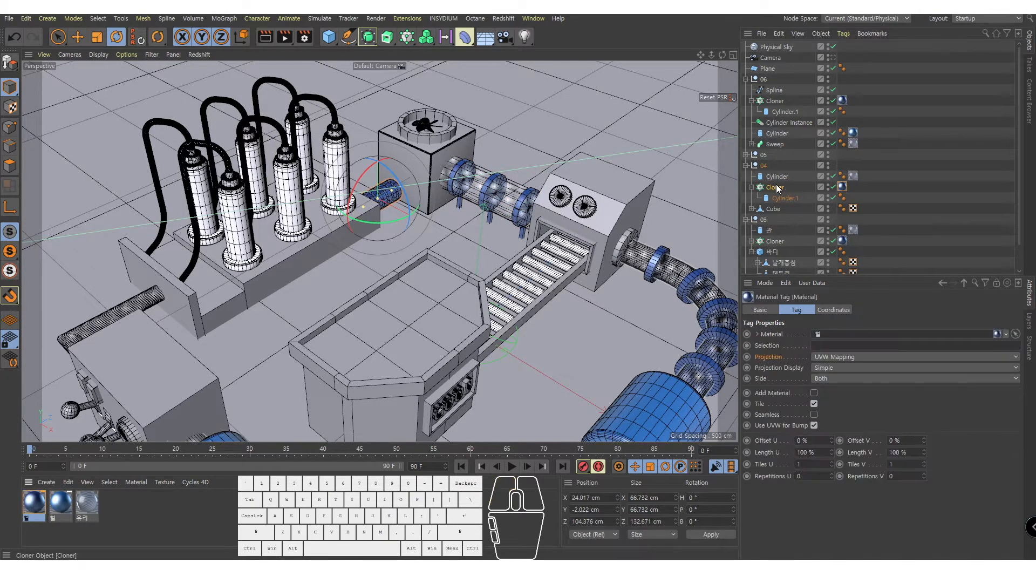
left_click(746, 166)
left_click(747, 176)
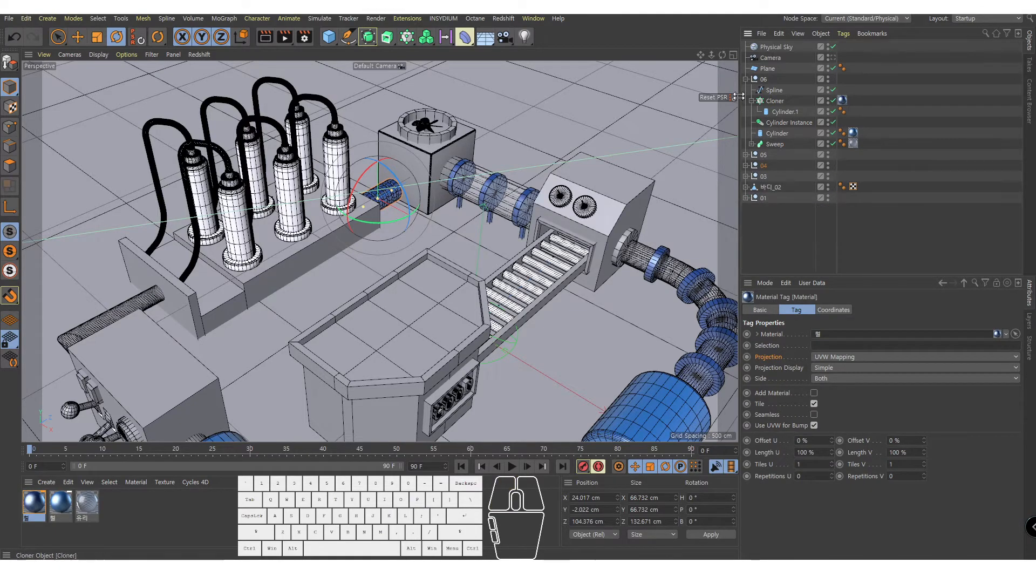
Collapse group 06 and render the scene through the scene camera to check the darker rings
left_click(747, 79)
left_click_drag(510, 242, 410, 226, "alt")
left_click(812, 57)
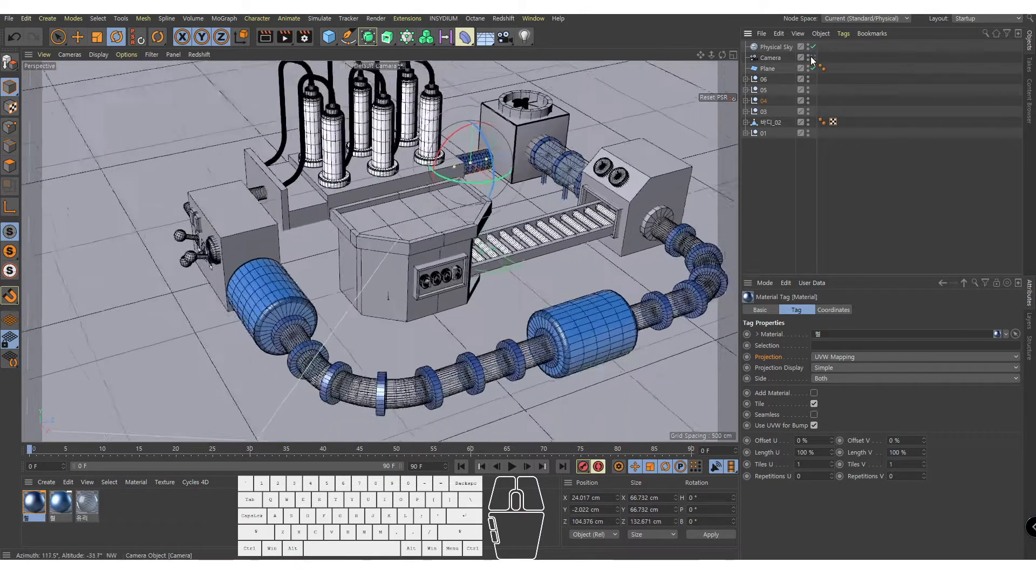
key("ctrl+r")
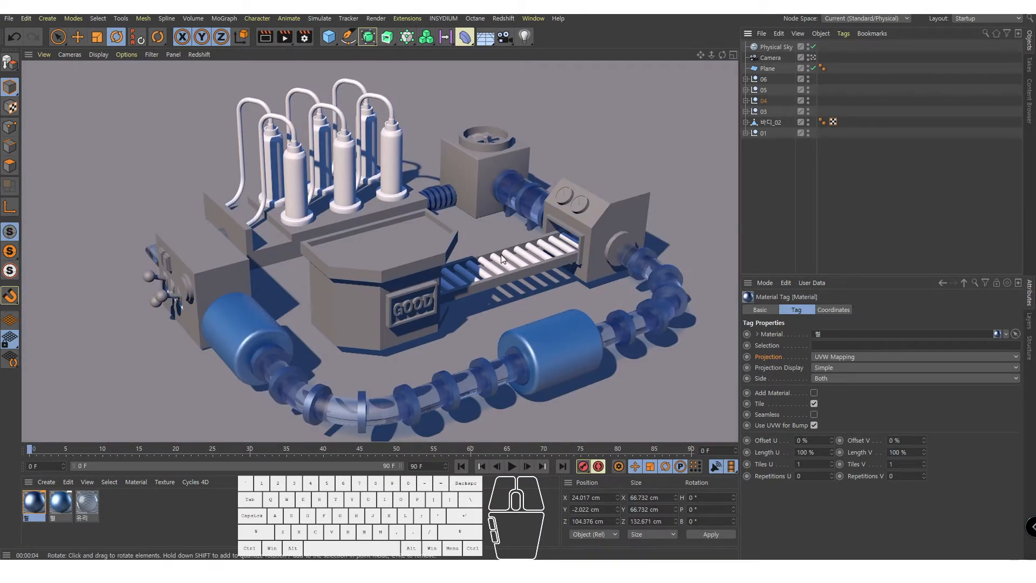
Raise the floor plane beneath the machine along its vertical axis to Y -54.27 cm
left_click(588, 112)
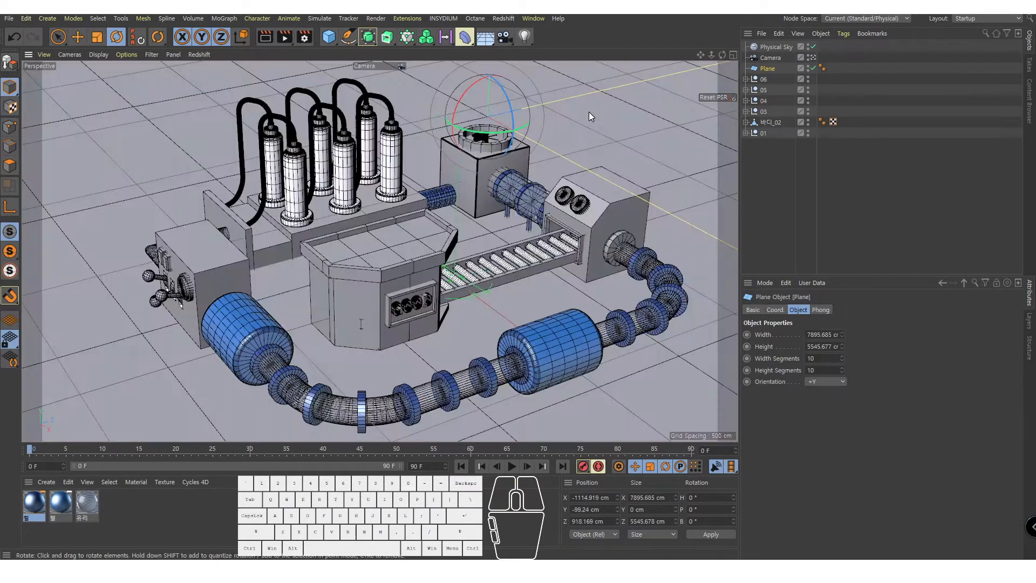
key("e")
left_click(79, 40)
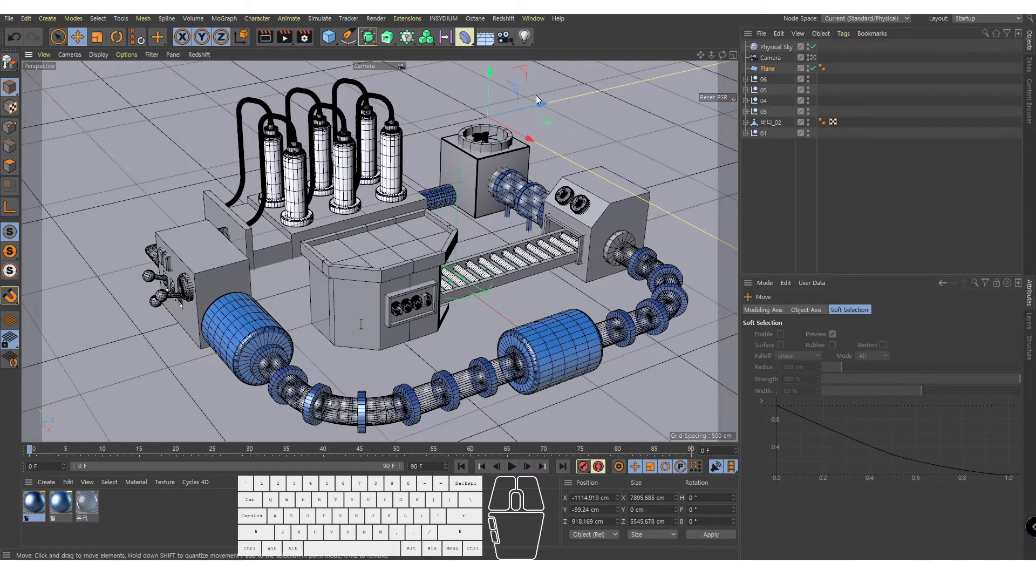
left_click_drag(491, 75, 494, 63)
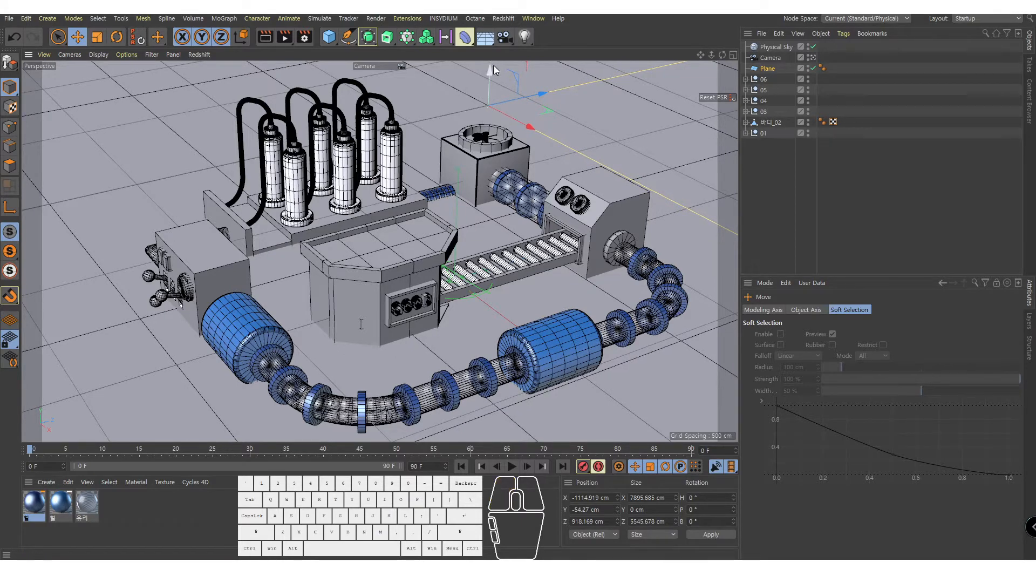
Undo the floor plane's last vertical move and inspect its height against the machine in the front view
middle_click(548, 239)
middle_click(557, 319)
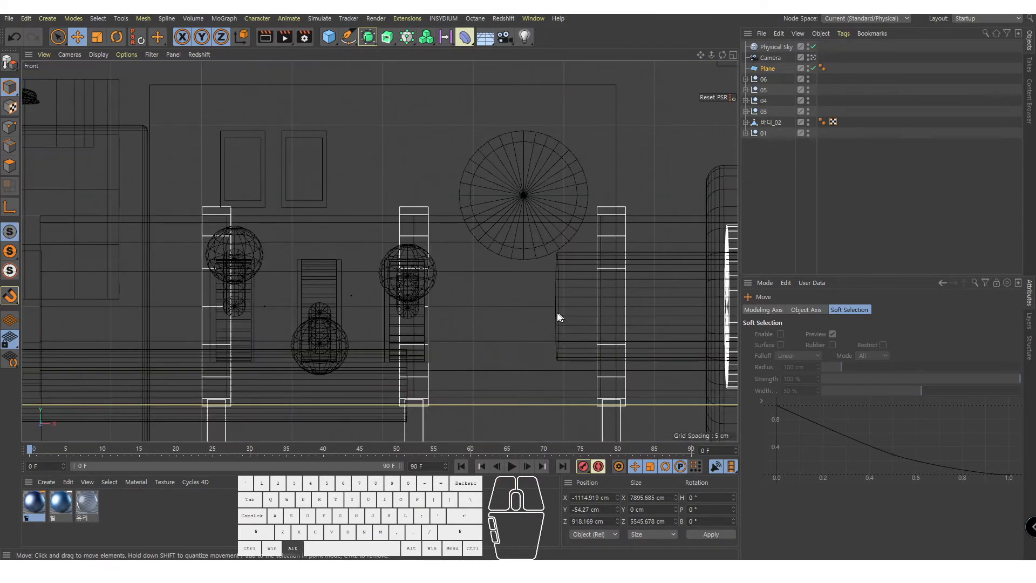
right_click_drag(557, 319, 387, 357, "alt")
right_click_drag(573, 259, 509, 269, "alt")
middle_click_drag(582, 242, 400, 231, "alt")
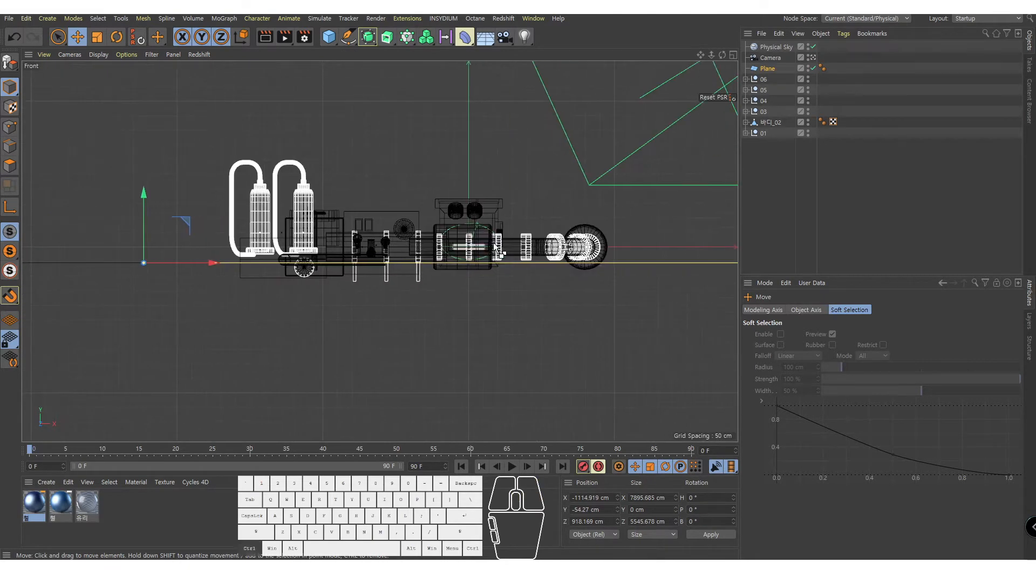
key("ctrl+z")
right_click_drag(520, 236, 533, 226, "alt")
right_click_drag(388, 202, 432, 240, "alt")
middle_click_drag(530, 217, 381, 241, "alt")
right_click_drag(381, 242, 408, 227, "alt")
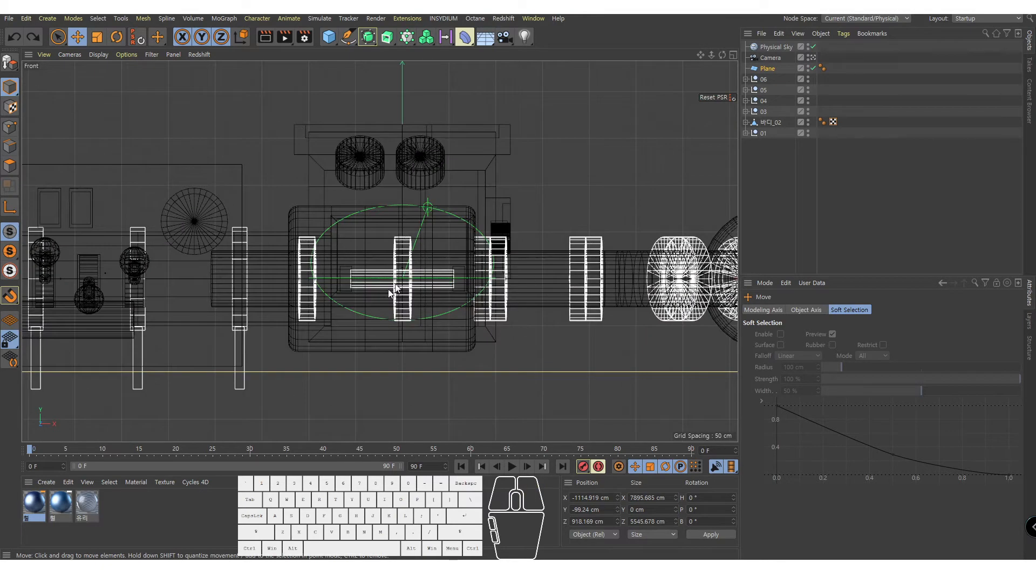
right_click_drag(525, 234, 483, 235, "alt")
key("F1")
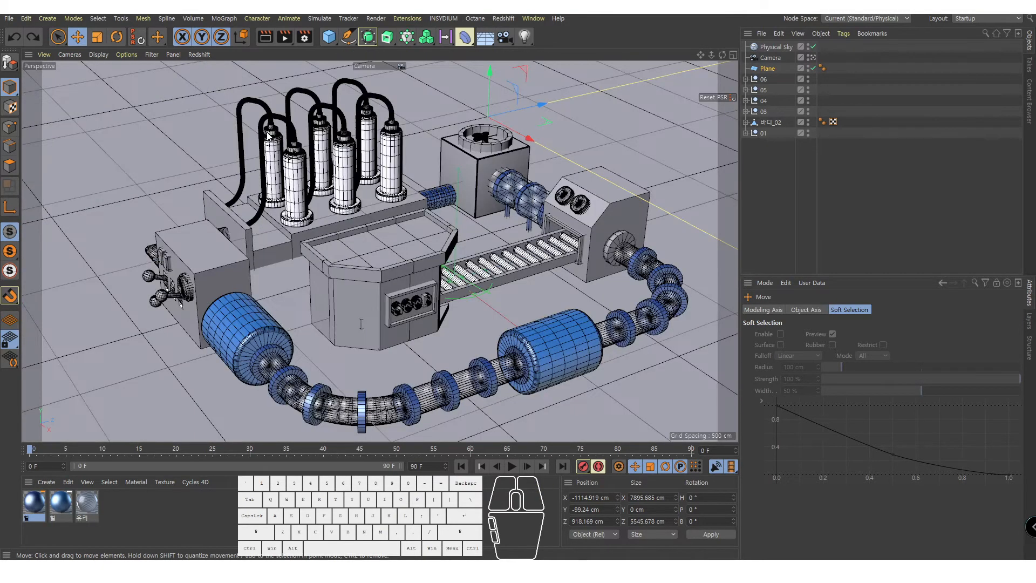
Render the camera view to check the machine on the floor, ending with the Boole box at the conveyor's far end selected
left_click(385, 285)
left_click(265, 37)
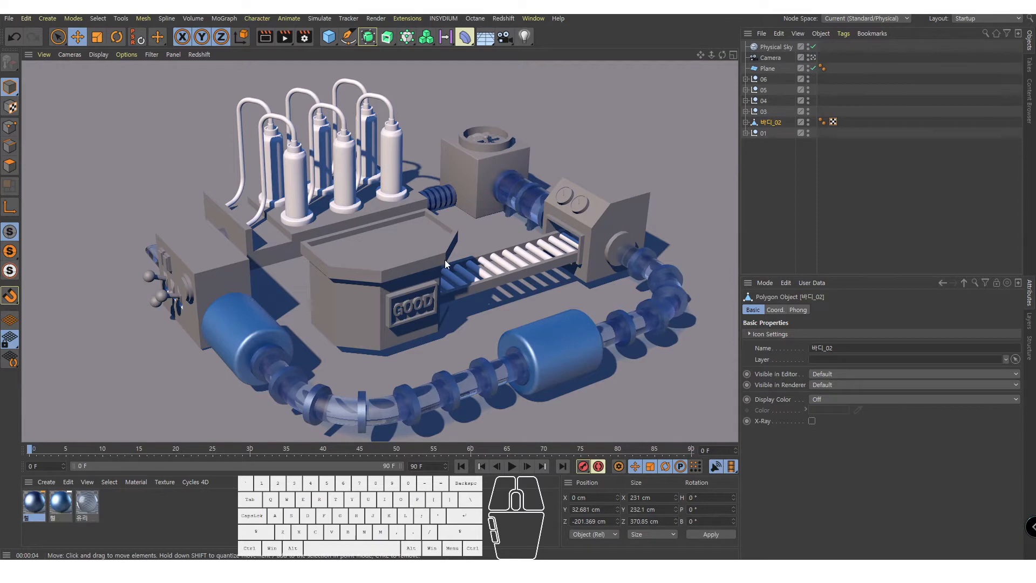
left_click(604, 212)
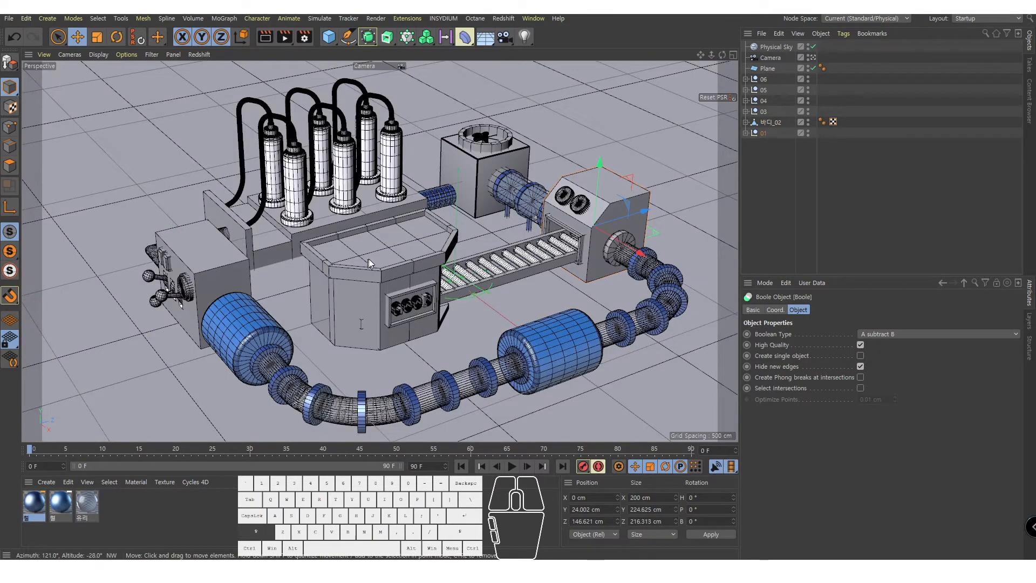
Select 바디_02 together with the Boole housing and lower both in the front view to a world Y position of about 4.8 cm
left_click(381, 245, "shift")
middle_click(541, 221)
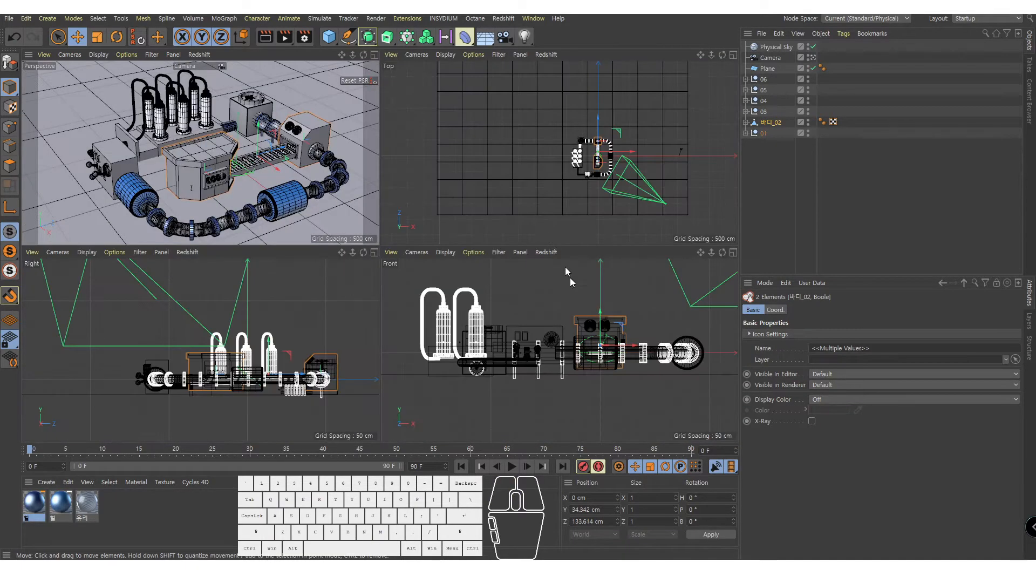
middle_click(569, 277)
right_click_drag(458, 217, 468, 198, "alt")
left_click_drag(467, 199, 468, 276)
middle_click(467, 275)
middle_click(254, 129)
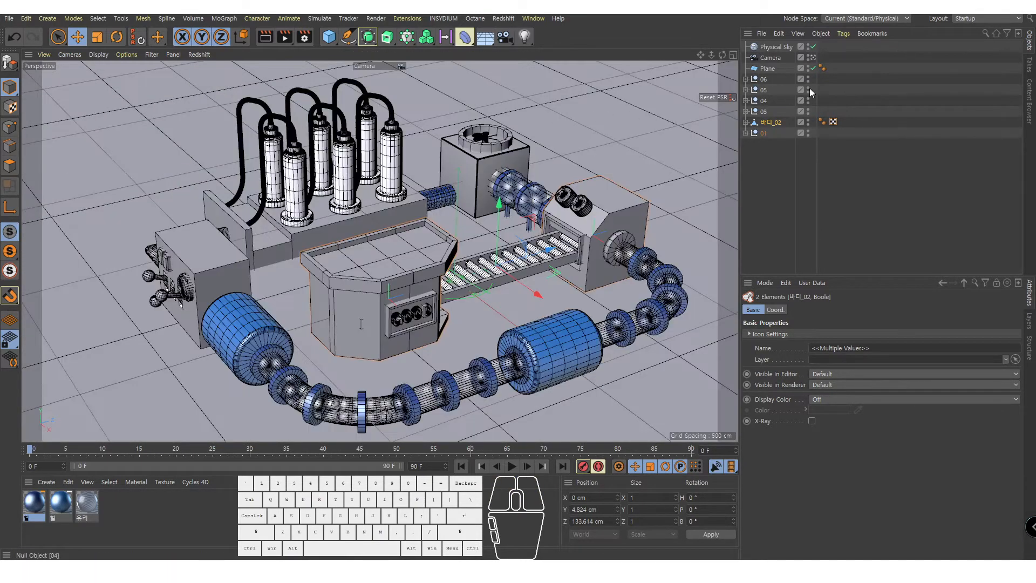
Leave the scene camera for the default camera and create a new standard material
left_click(812, 58)
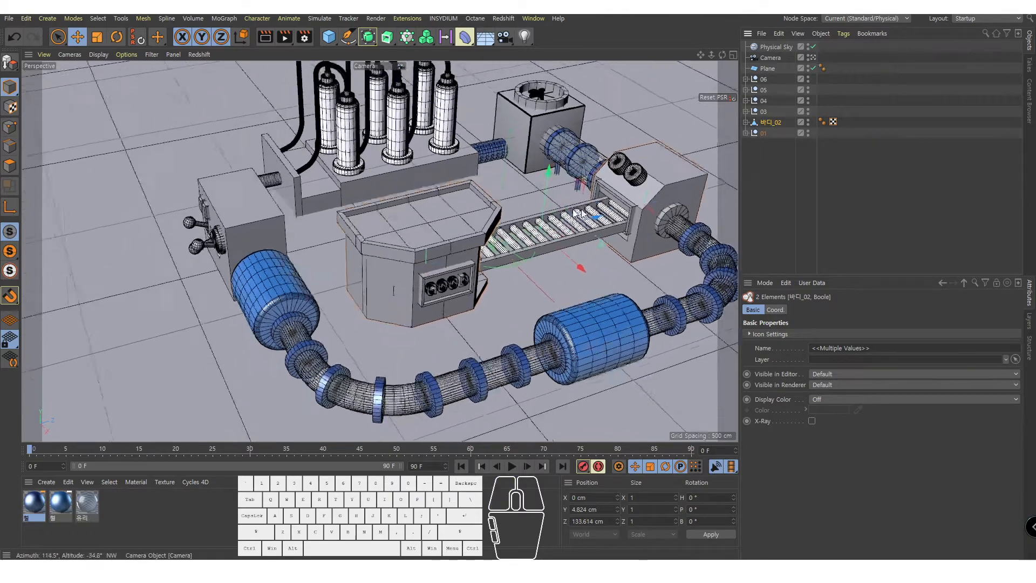
left_click_drag(486, 243, 504, 233, "alt")
right_click_drag(505, 233, 486, 240, "alt")
left_click_drag(485, 240, 491, 284, "alt")
right_click_drag(491, 284, 380, 251, "alt")
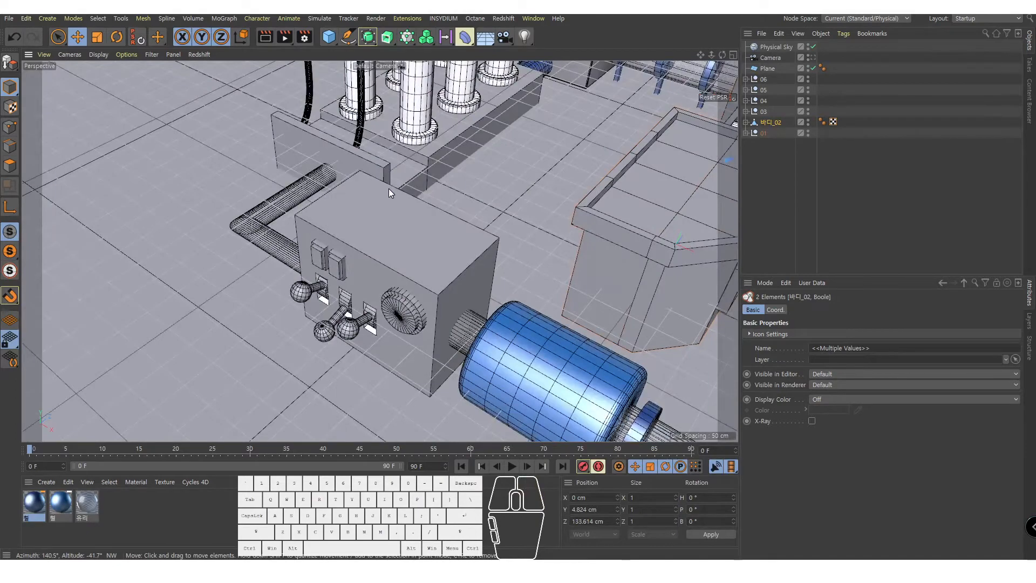
left_click_drag(395, 160, 465, 143, "alt")
middle_click_drag(464, 143, 478, 166, "alt")
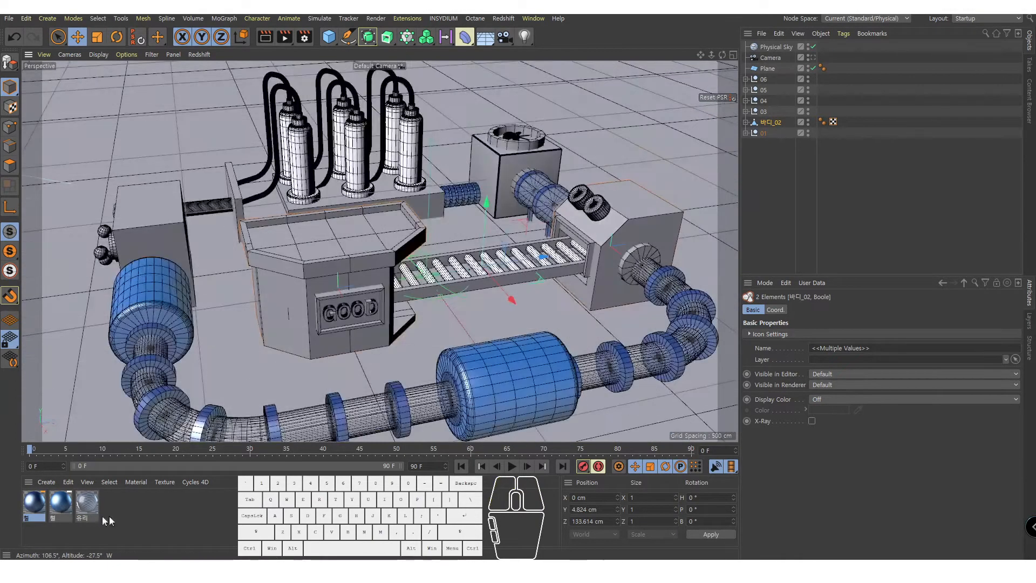
double_click(146, 508)
left_click_drag(54, 505, 305, 261)
right_click_drag(305, 261, 373, 252, "alt")
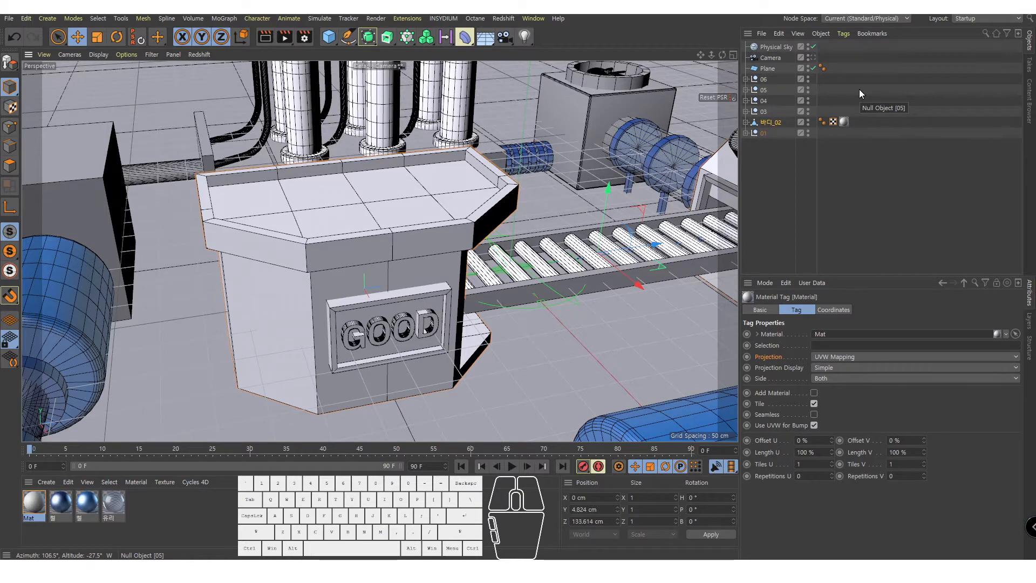
double_click(34, 503)
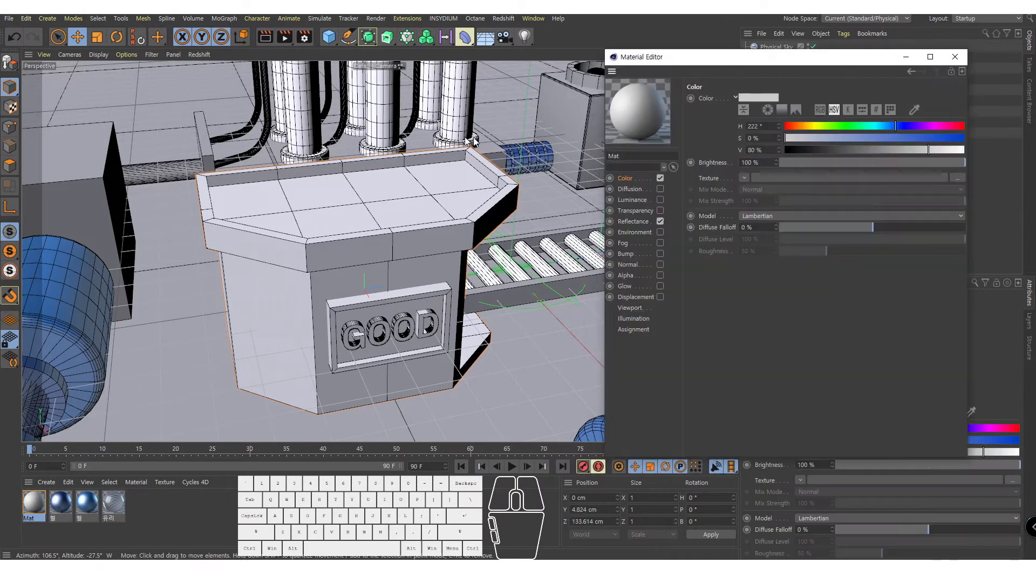
left_click(955, 56)
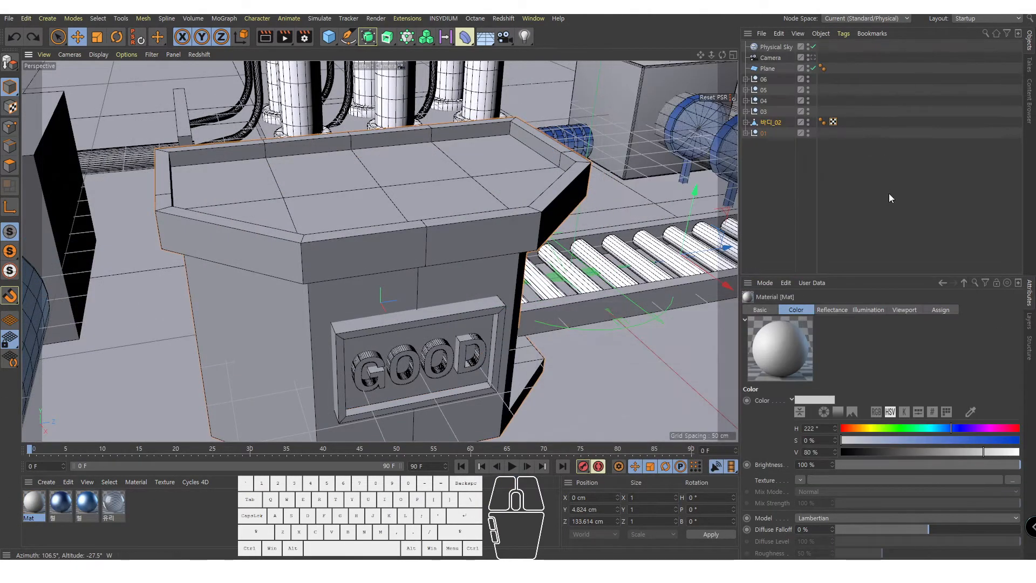
Apply the new material to the selected bodies and colour it blue with H 209°, S 70% and V 80%
left_click_drag(34, 503, 373, 221)
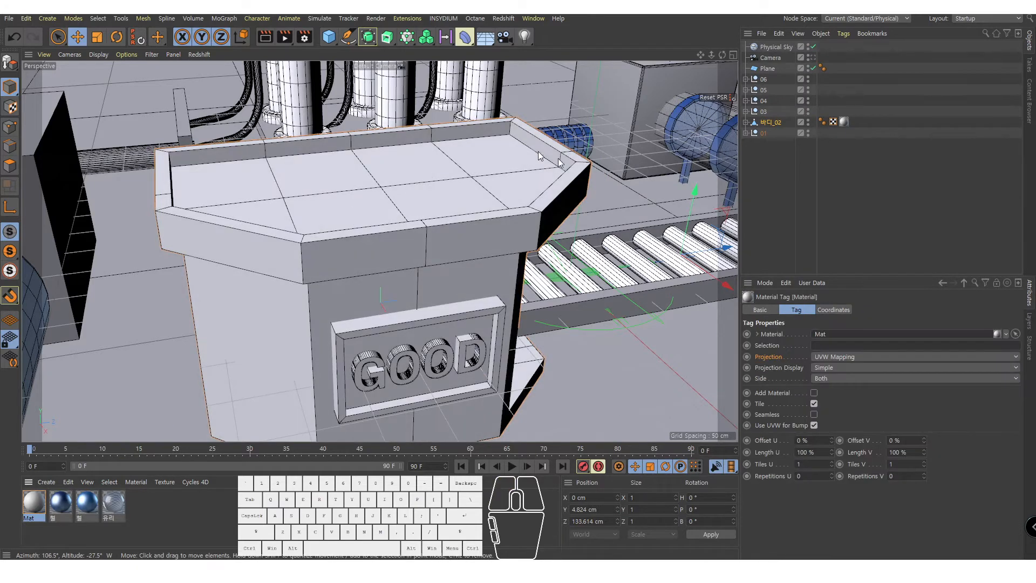
double_click(30, 512)
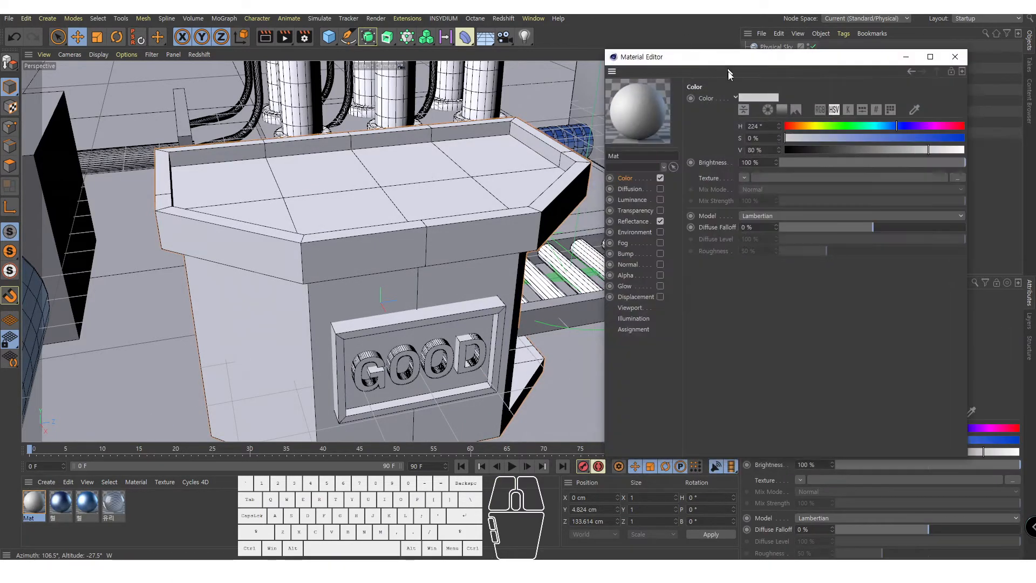
left_click_drag(896, 132, 911, 137)
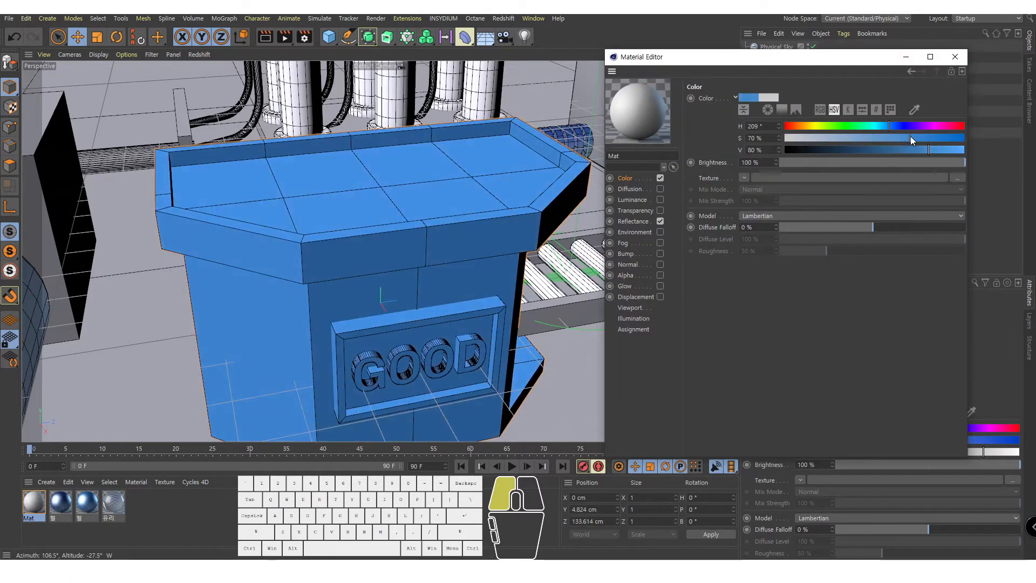
Duplicate the blue material and apply the copy to the framed panel around the GOOD lettering
left_click_drag(445, 384, 403, 231, "alt")
scroll(455, 195, "up", 5)
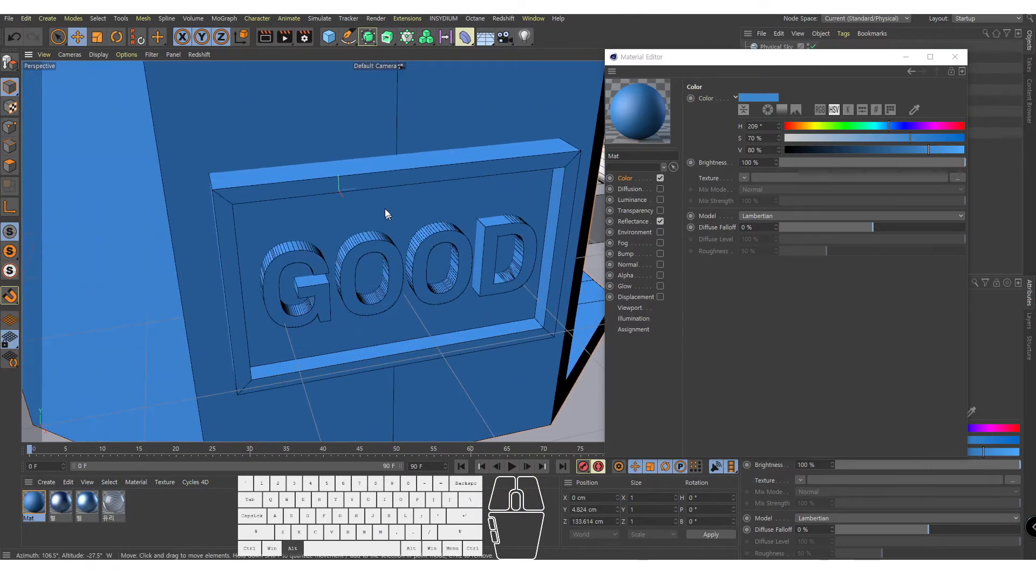
left_click(394, 200)
left_click_drag(34, 502, 24, 509)
left_click_drag(39, 502, 384, 172)
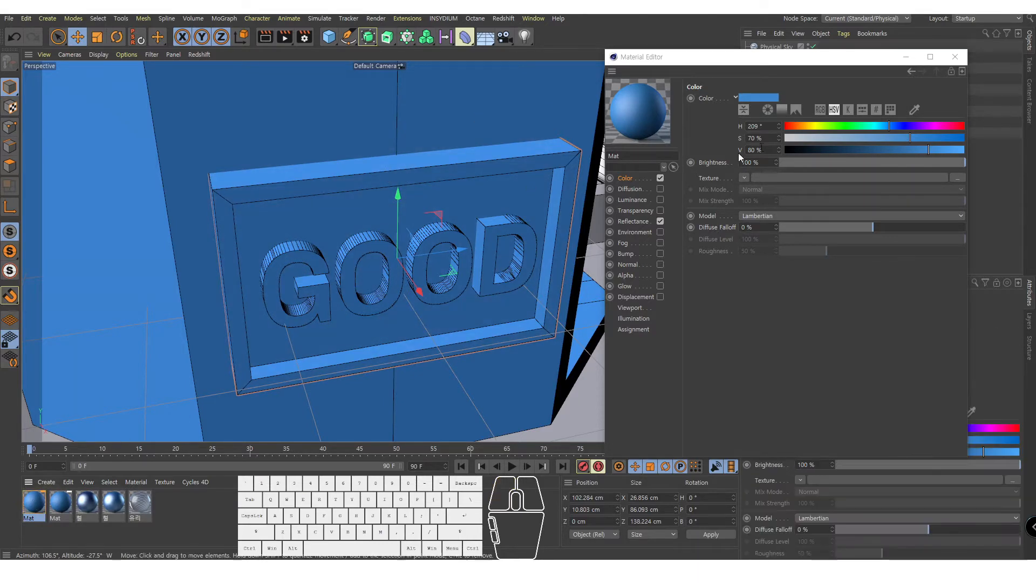
Turn the panel's material white by setting saturation to 0% and value to 100%, and close the Material Editor
left_click_drag(844, 140, 780, 137)
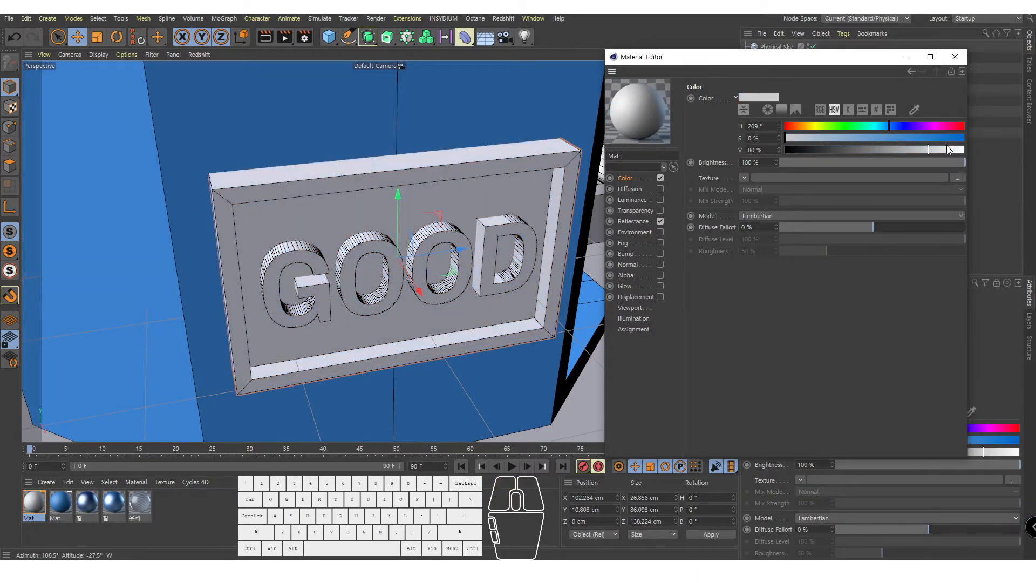
left_click_drag(948, 149, 966, 149)
left_click(955, 56)
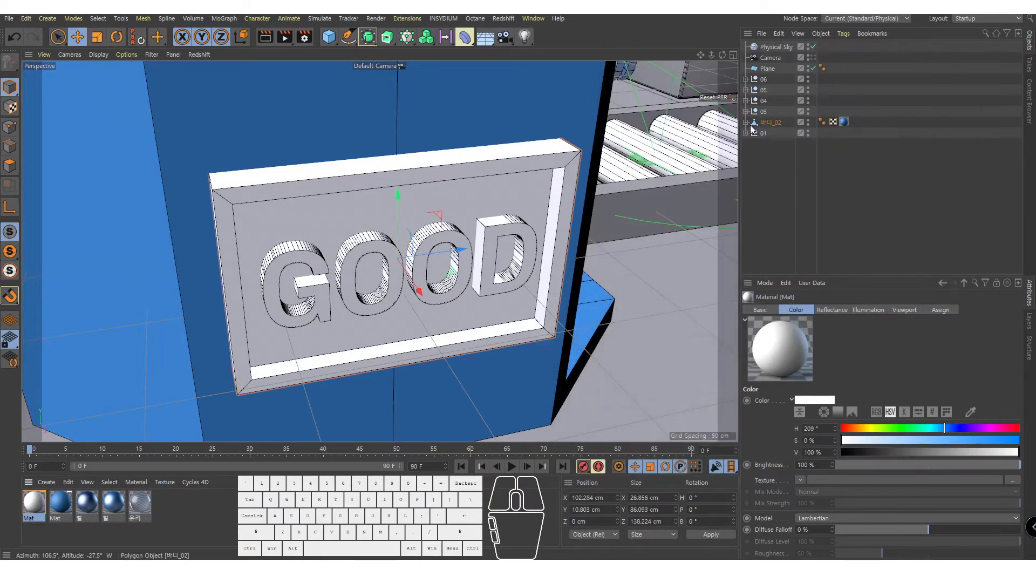
Expand 바디_02 and apply the blue material to the Extrude object that forms the GOOD lettering
left_click(747, 123)
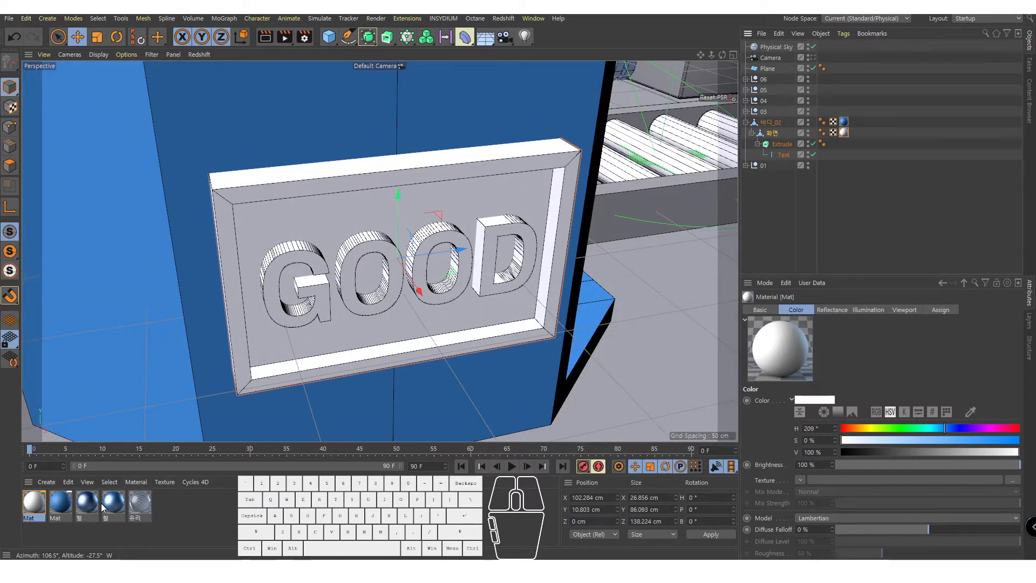
left_click_drag(61, 502, 787, 144)
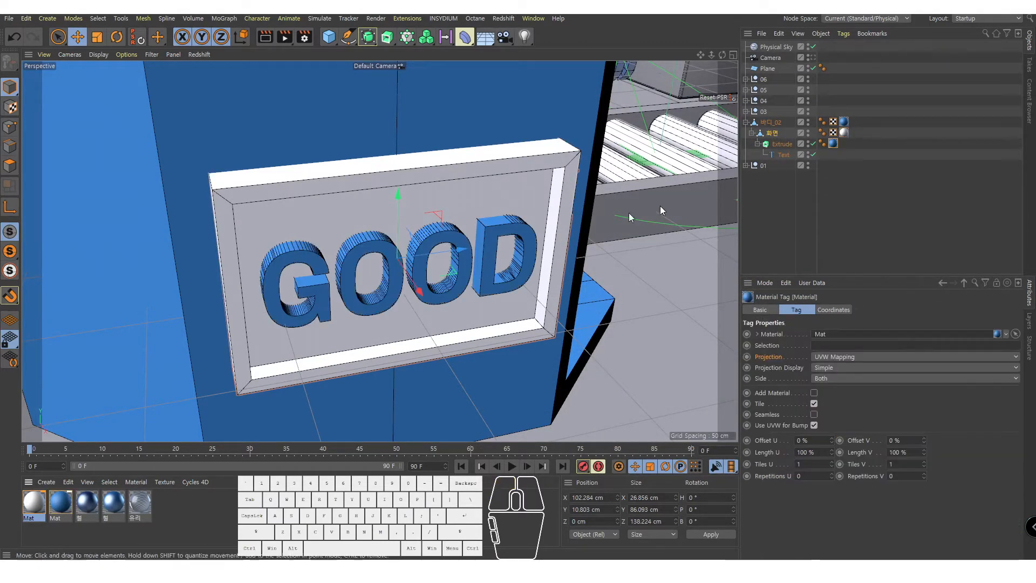
left_click_drag(659, 206, 539, 162, "alt")
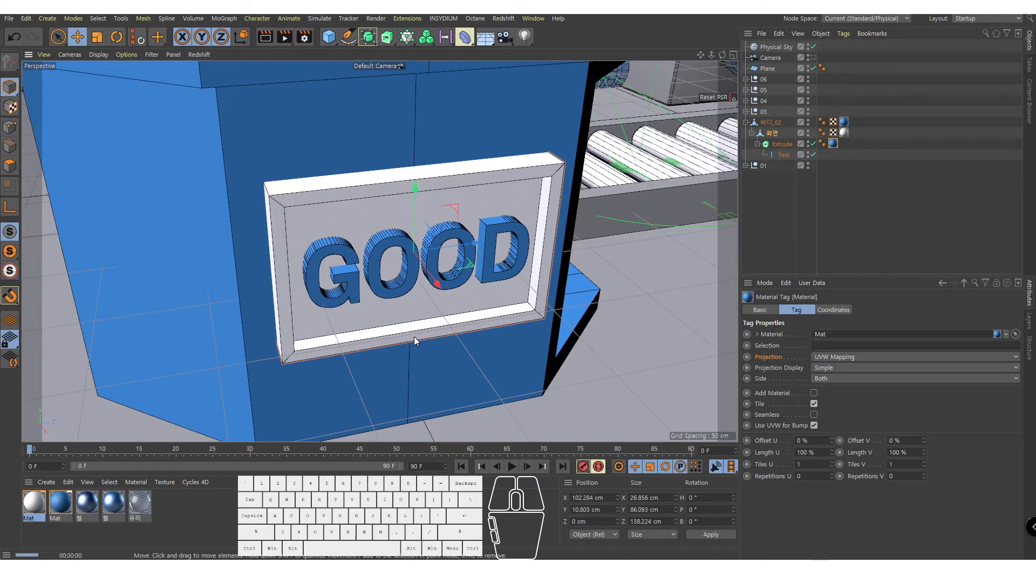
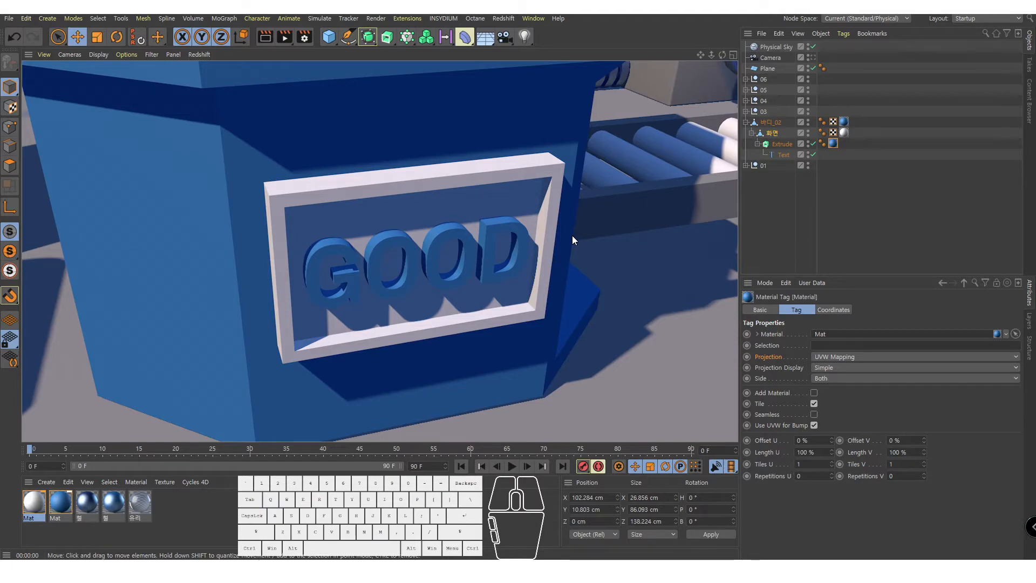
Examine the coloured bodies, the roller conveyor and the housing's pipe connection from several angles
right_click_drag(471, 183, 406, 291, "alt")
left_click_drag(406, 292, 429, 305, "alt")
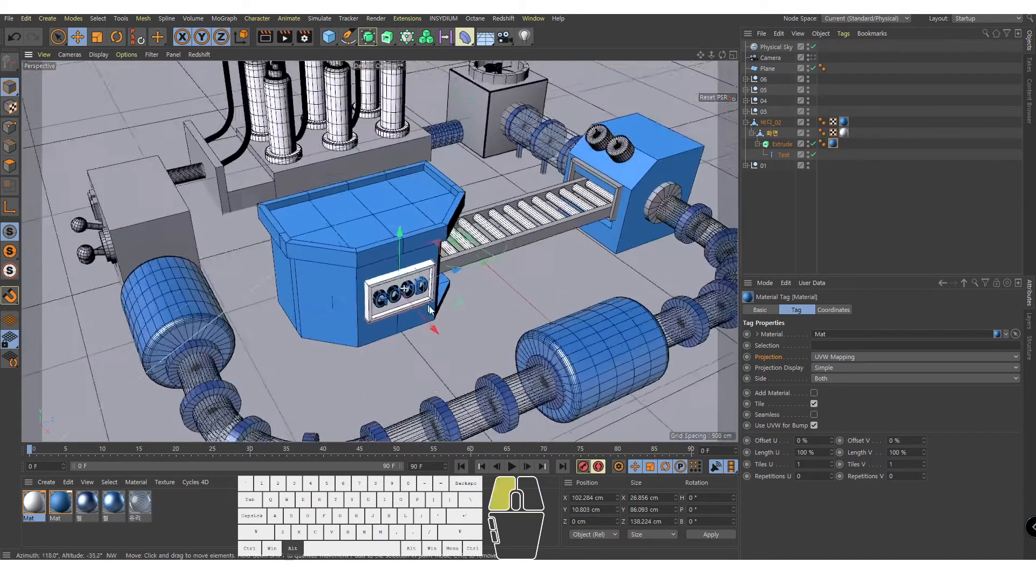
right_click_drag(429, 305, 433, 301, "alt")
left_click_drag(433, 300, 394, 283, "alt")
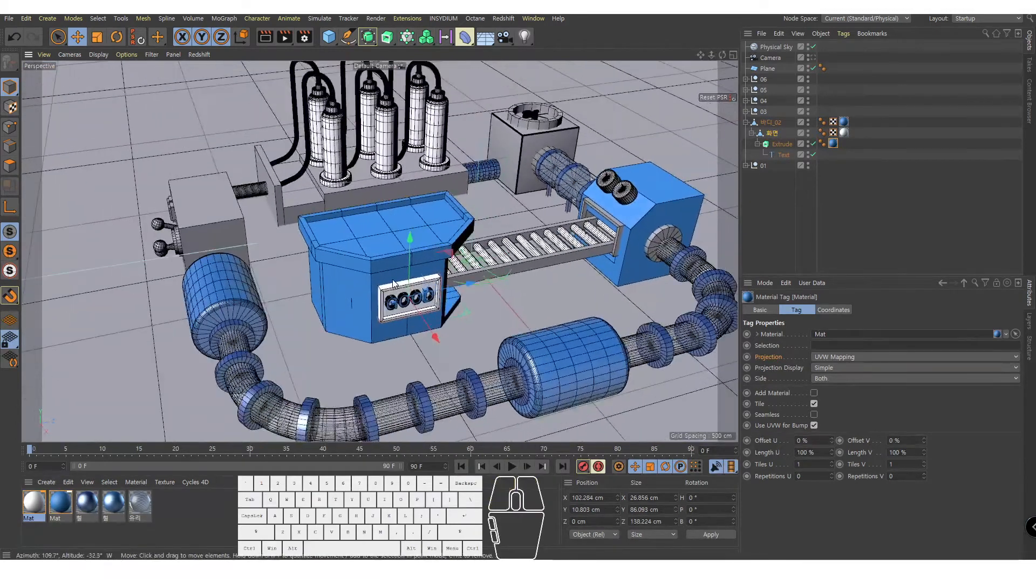
right_click_drag(394, 284, 486, 270, "alt")
left_click(511, 265)
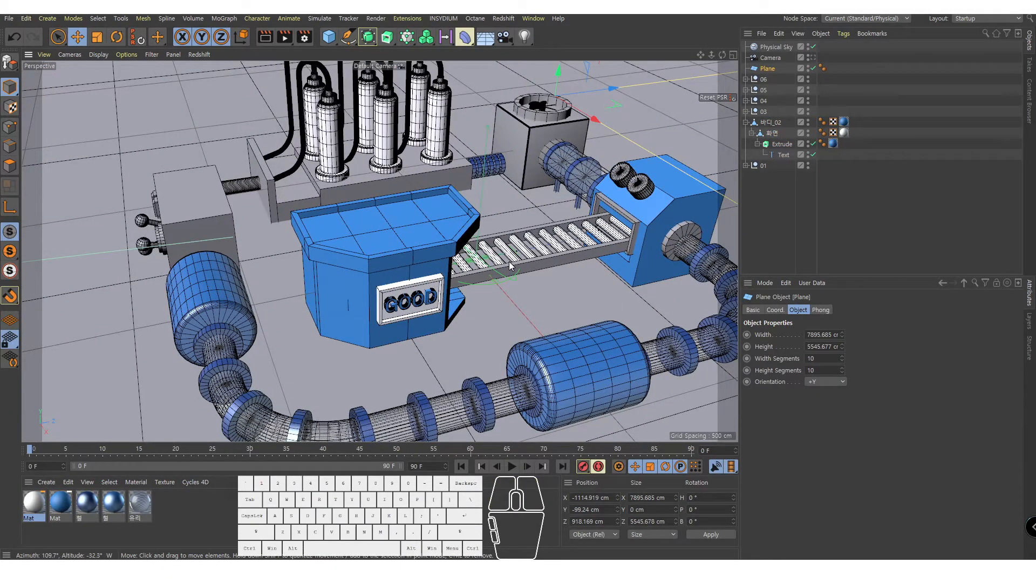
left_click_drag(510, 265, 372, 282, "alt")
right_click_drag(372, 283, 418, 260, "alt")
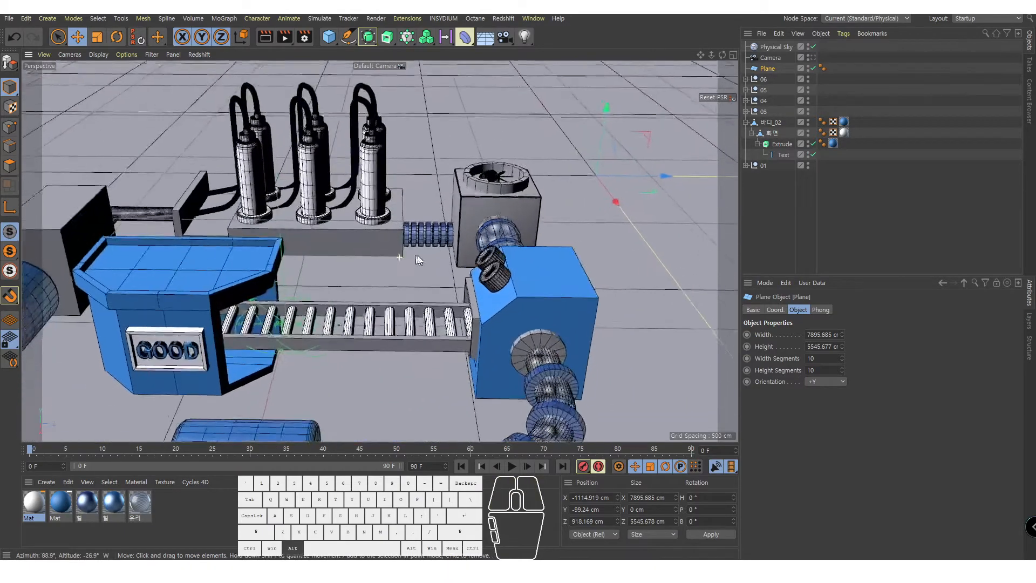
left_click_drag(417, 260, 427, 313, "alt")
right_click_drag(427, 313, 472, 308, "alt")
left_click_drag(472, 308, 452, 277, "alt")
right_click_drag(452, 276, 546, 270, "alt")
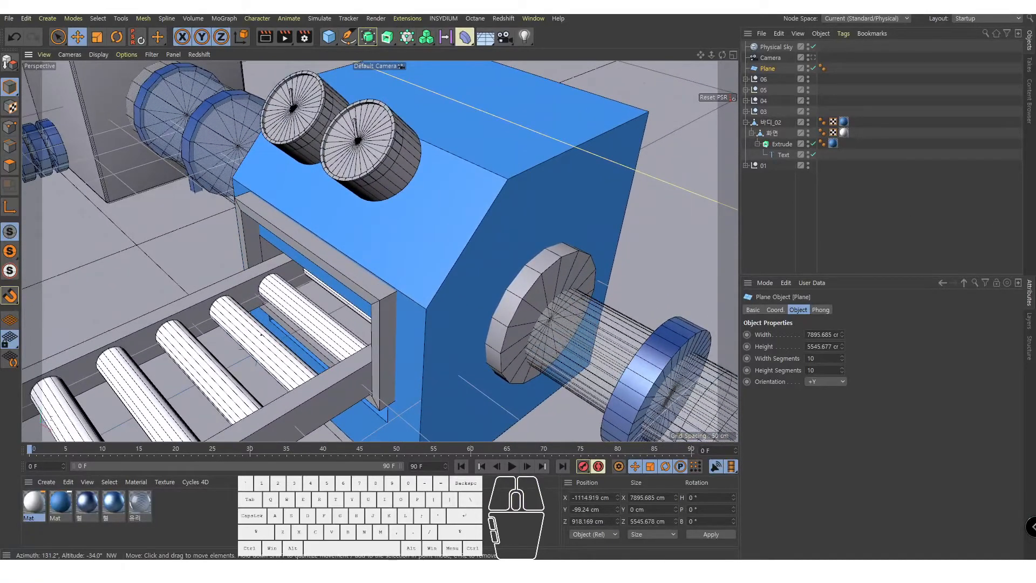
Apply the lighter blue metal material to the Cylinder flange joining the pipe to the blue housing, inside group 01
left_click(462, 171)
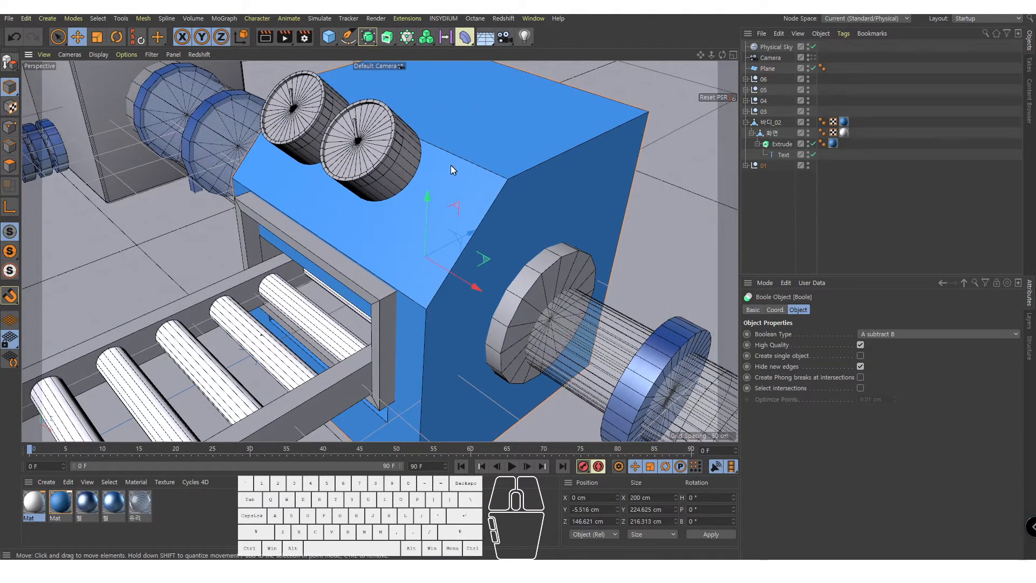
left_click(555, 281)
right_click_drag(555, 280, 571, 203, "alt")
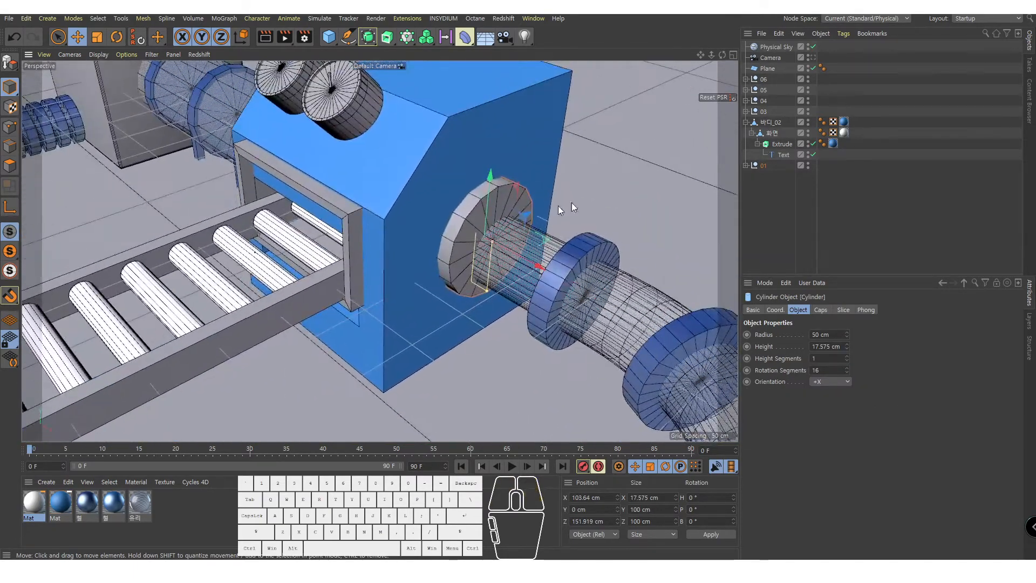
left_click(745, 166)
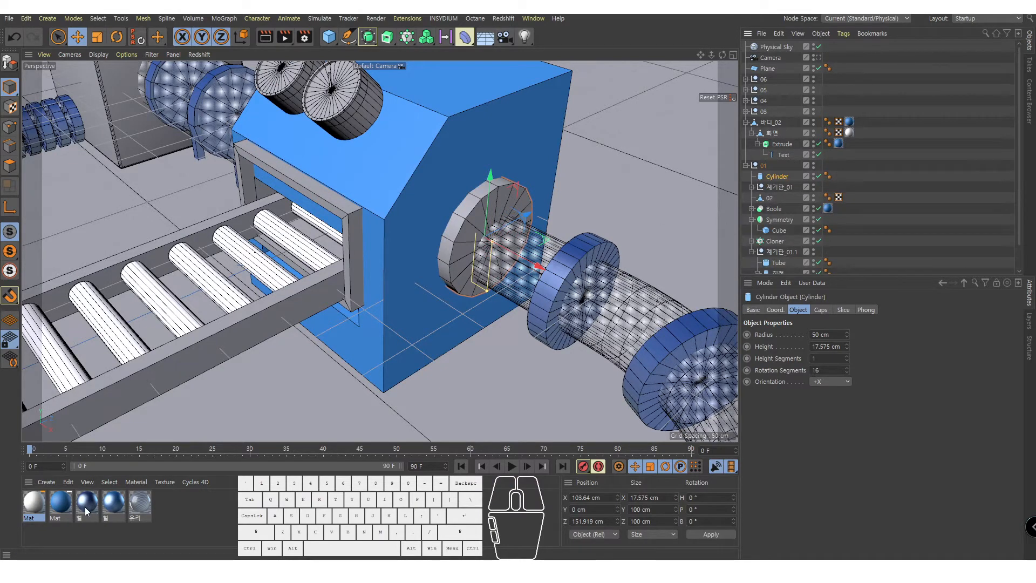
left_click_drag(111, 506, 782, 181)
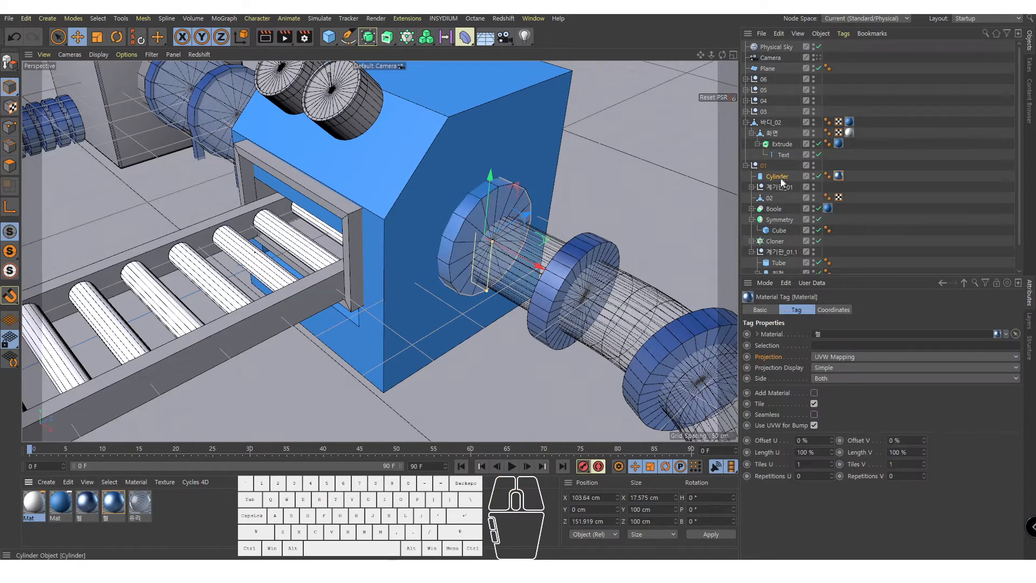
left_click(747, 169)
Select the Tube of the front gauge on the blue housing and duplicate the white material
left_click_drag(680, 204, 396, 236, "alt")
left_click(525, 256)
right_click_drag(396, 237, 306, 239, "alt")
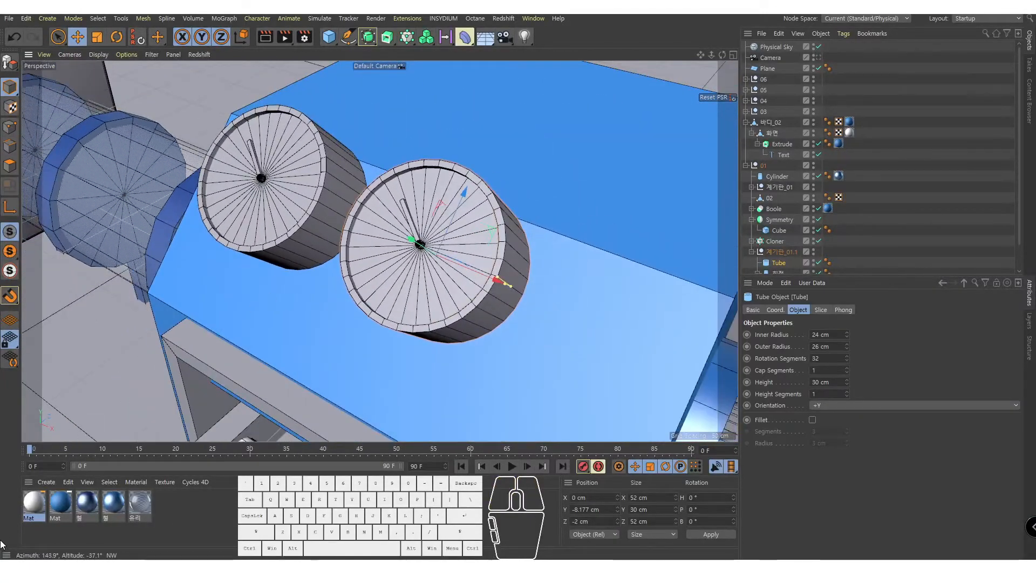
left_click_drag(31, 504, 58, 504, "ctrl")
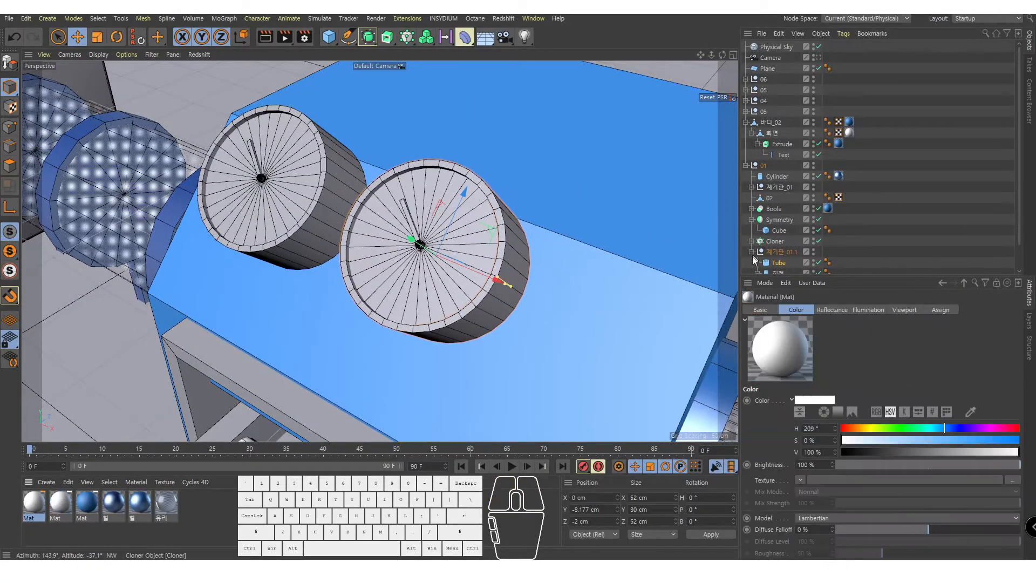
Place the 계기판_01.1 group directly below 계기판_01 in the object hierarchy and rename it 계기판_02
scroll(752, 256, "down", 2)
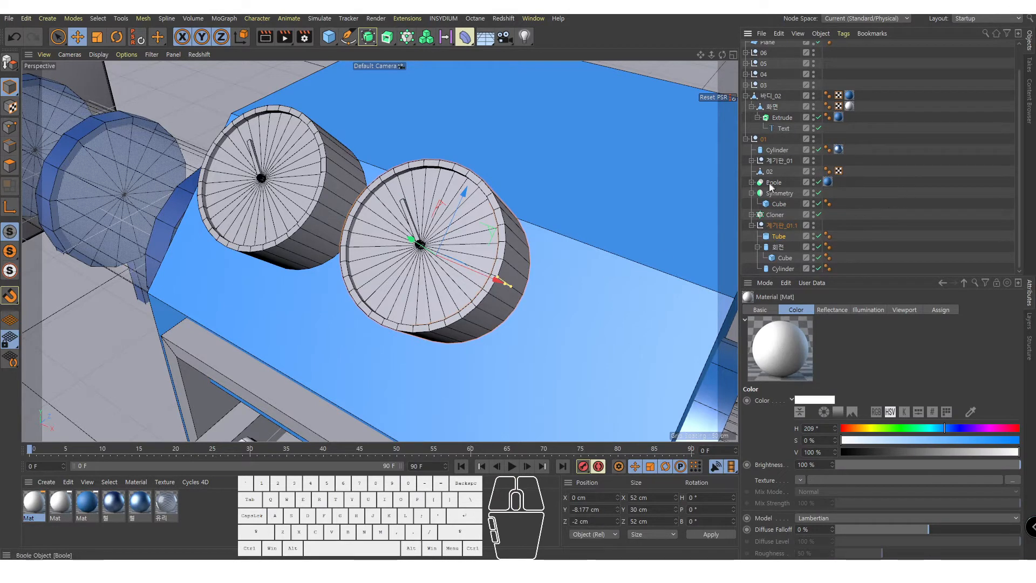
scroll(756, 242, "up", 1)
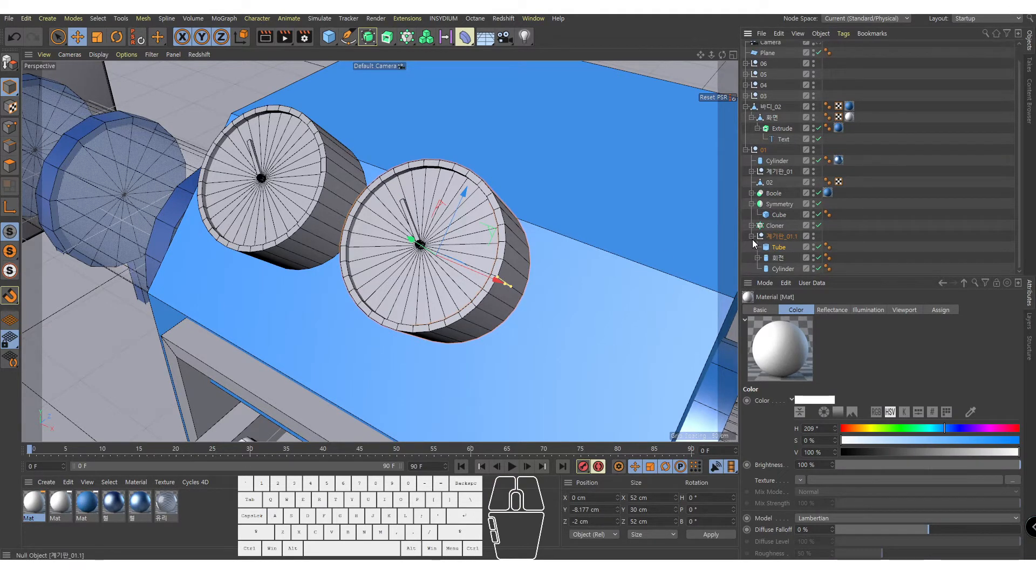
left_click_drag(777, 236, 785, 178)
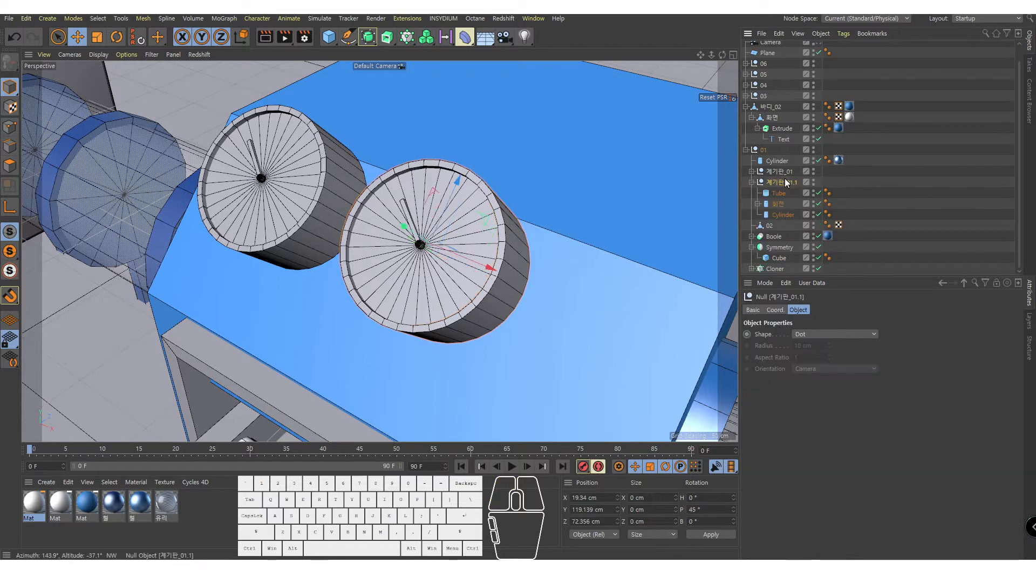
double_click(784, 178)
key("BackSpace")
key("BackSpace")
key("BackSpace")
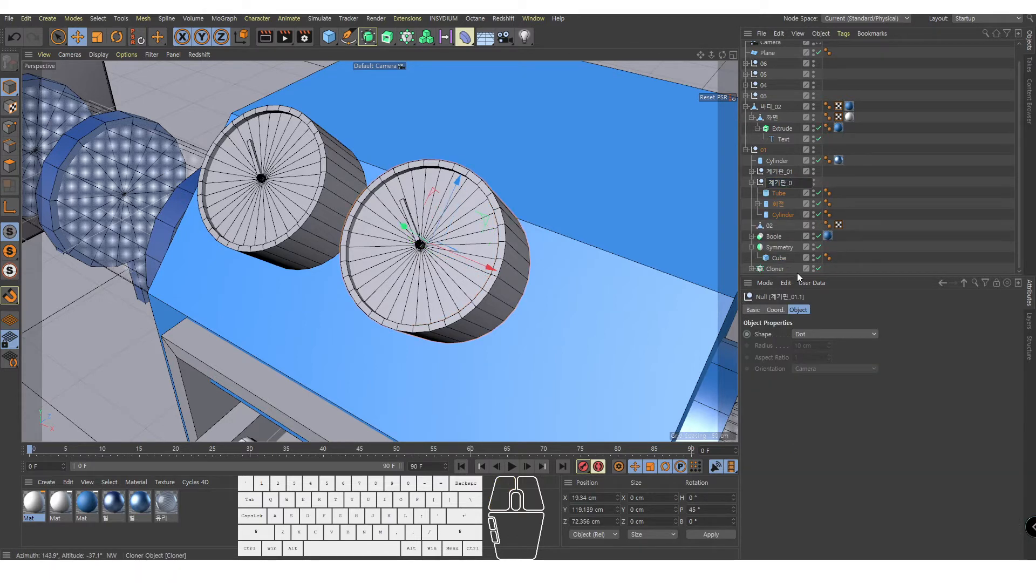
type("2")
left_click(798, 273)
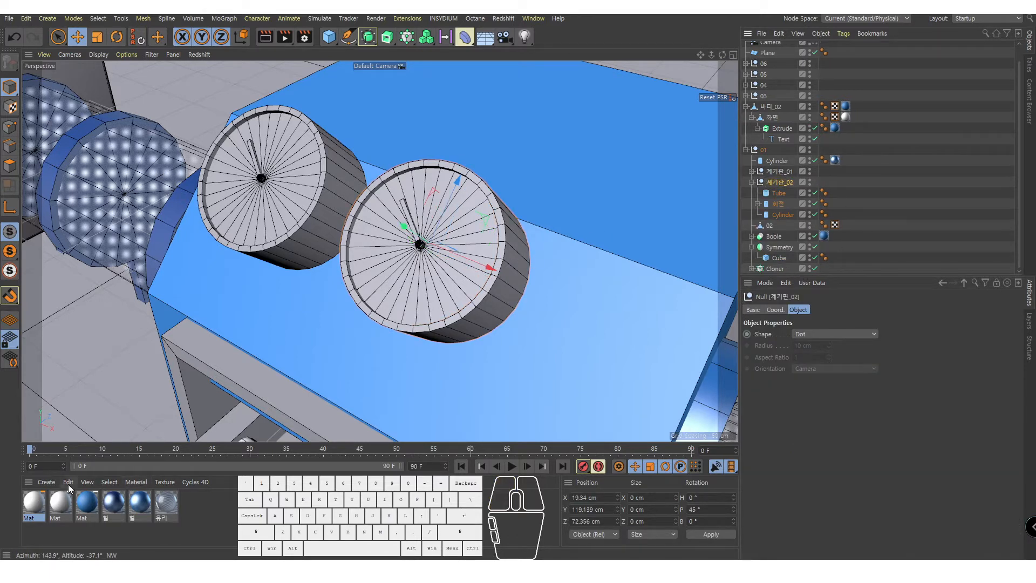
Apply the white Mat material to the gauge groups 계기판_01 and 계기판_02 on the blue housing
left_click_drag(29, 502, 793, 223)
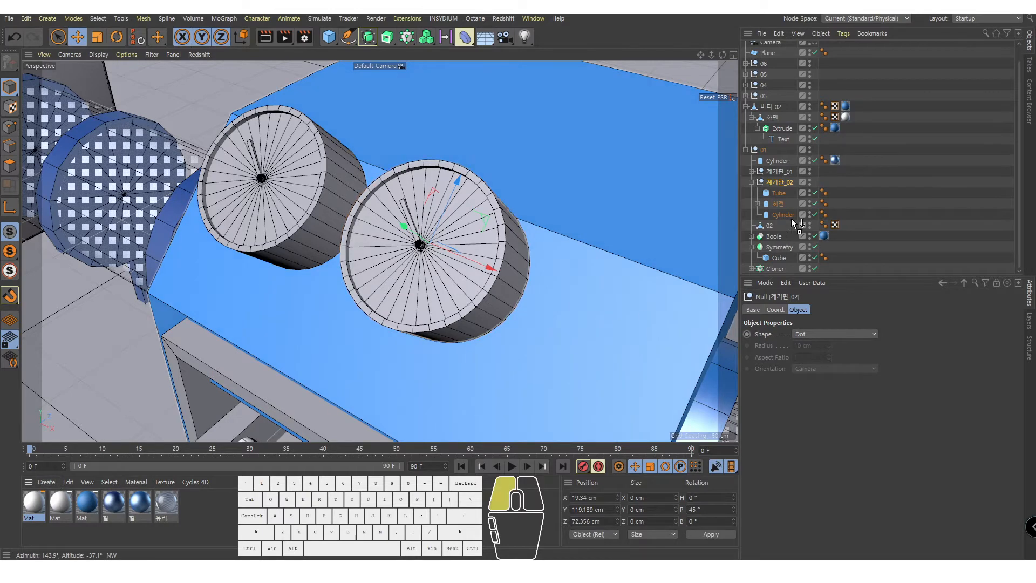
left_click_drag(786, 171, 786, 172)
left_click_drag(426, 282, 396, 206, "alt")
scroll(301, 190, "up", 3)
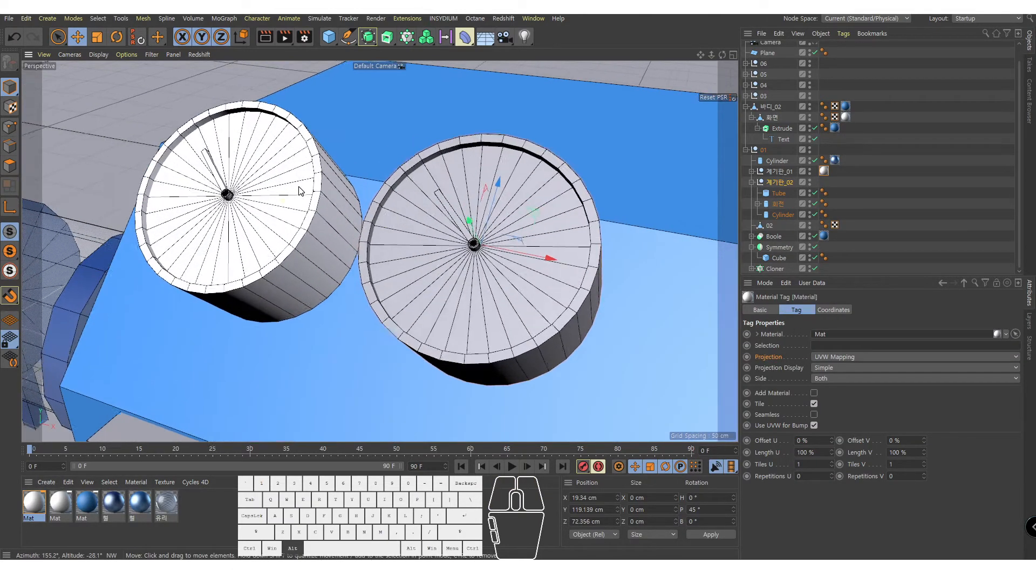
middle_click_drag(302, 189, 350, 195, "alt")
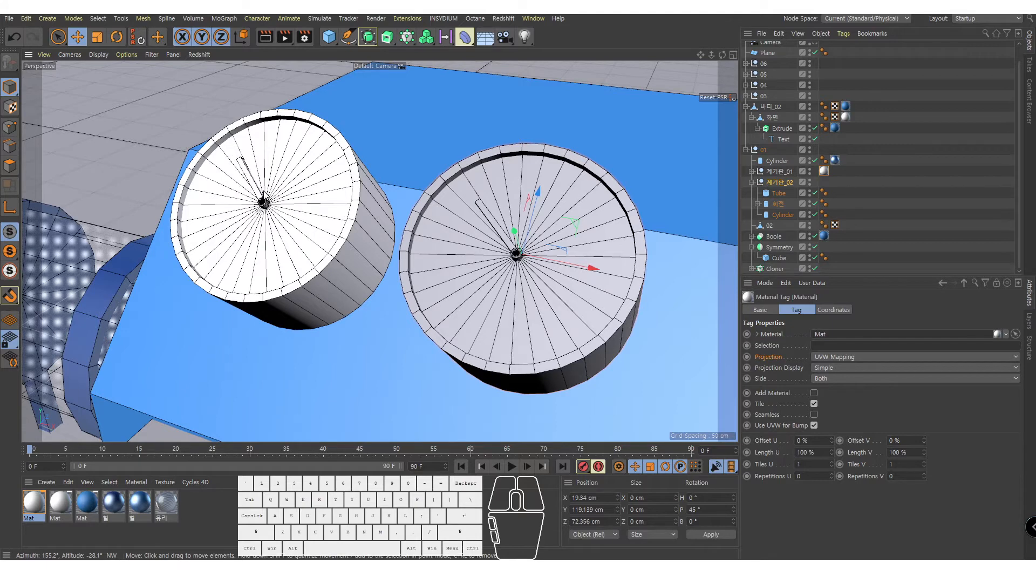
right_click_drag(266, 208, 295, 208, "alt")
middle_click_drag(265, 207, 244, 213, "alt")
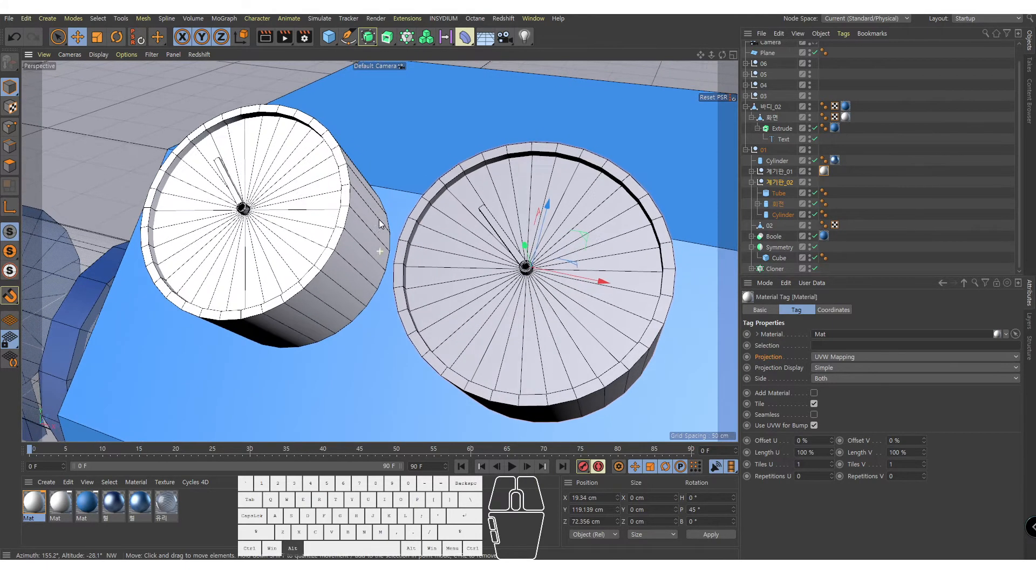
left_click_drag(823, 171, 790, 181)
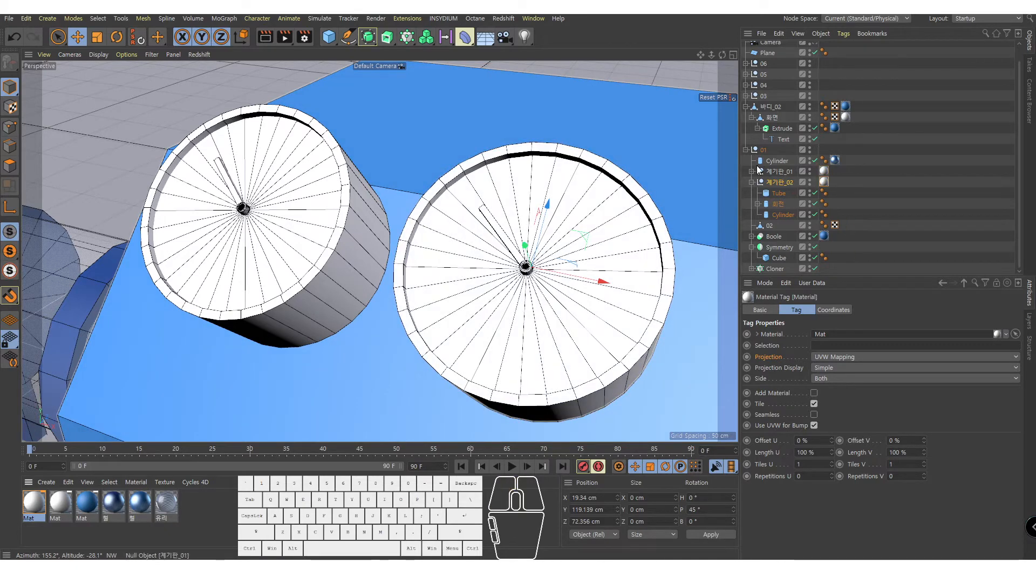
Apply the blue Mat material to the 회전 needle in both gauge groups and preview the render
left_click(751, 171)
scroll(841, 173, "down", 2)
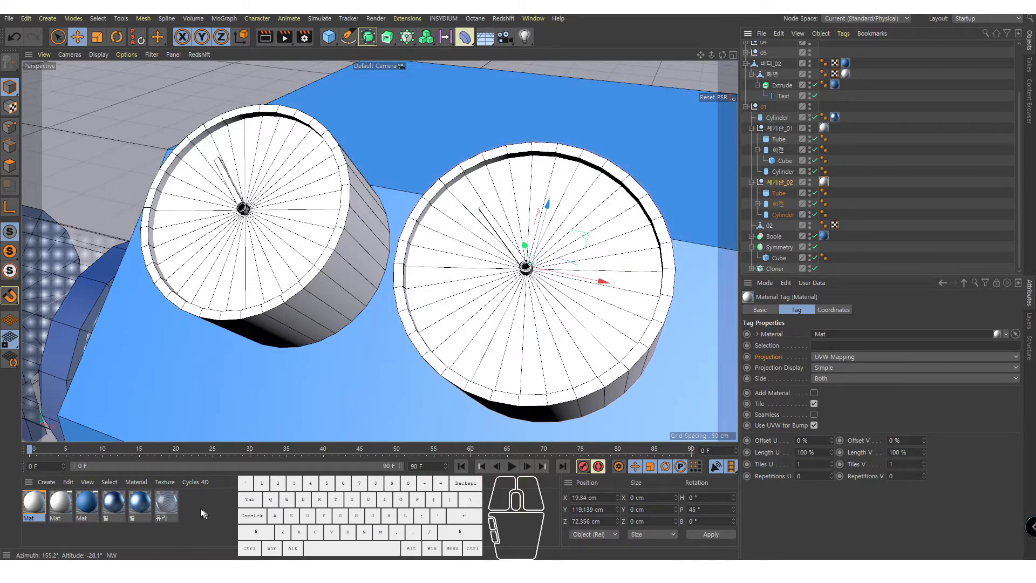
left_click_drag(93, 511, 814, 197)
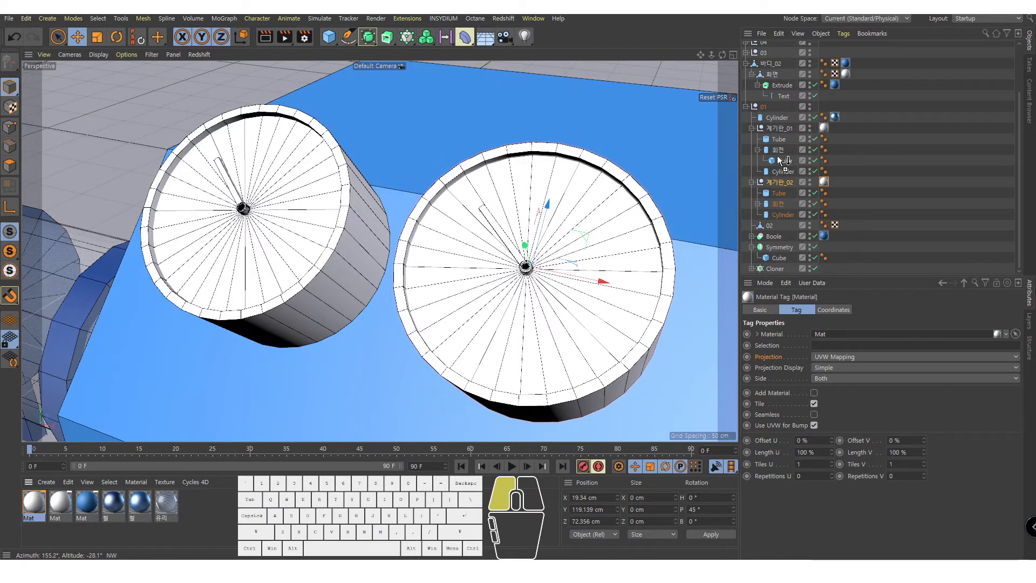
left_click_drag(779, 160, 784, 204)
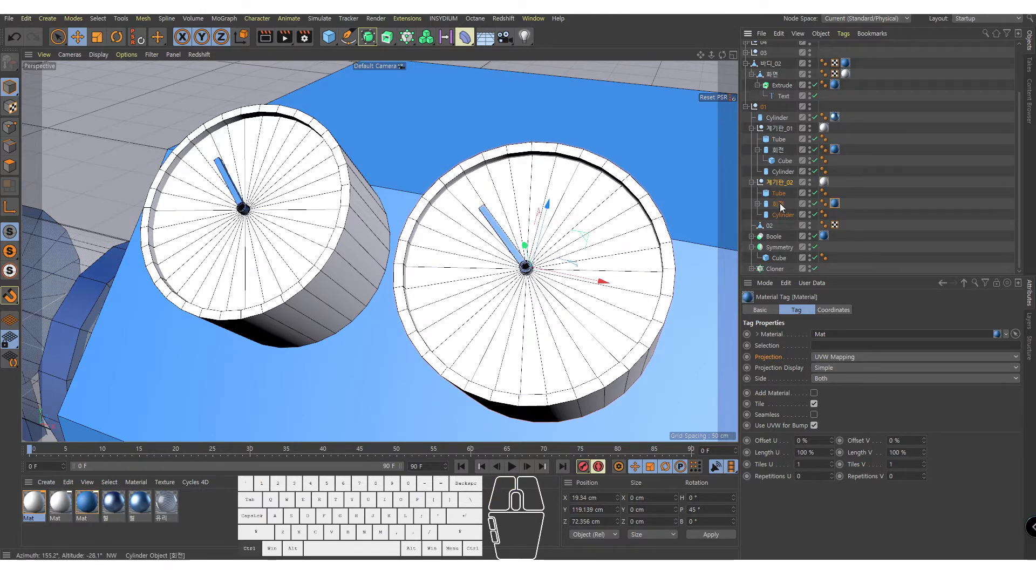
left_click(265, 37)
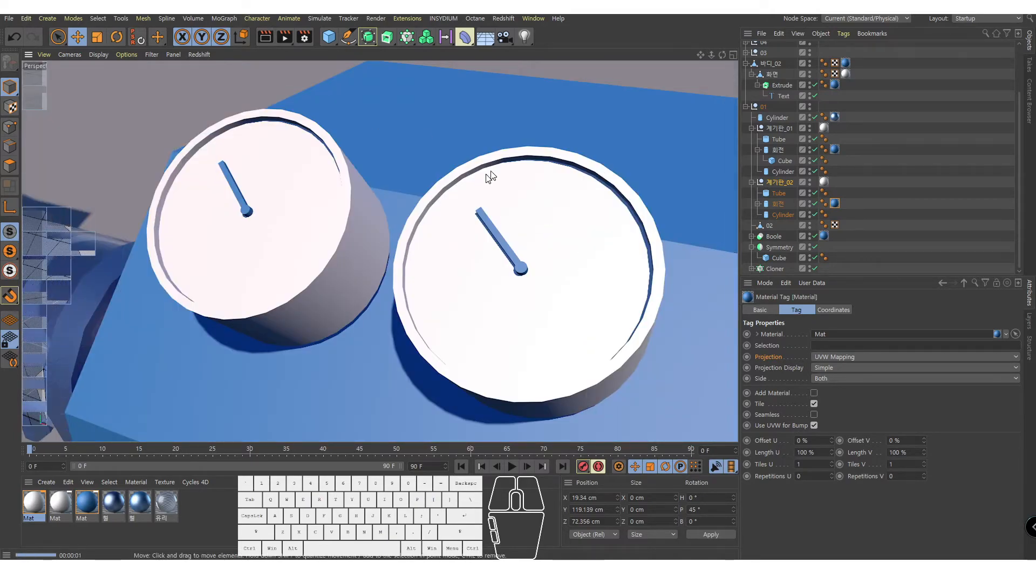
left_click(529, 218)
Examine the gauges, blue housing, pipes and roller conveyor from several angles and distances
right_click_drag(470, 236, 386, 237, "alt")
middle_click_drag(386, 238, 413, 245, "alt")
right_click_drag(413, 246, 337, 264, "alt")
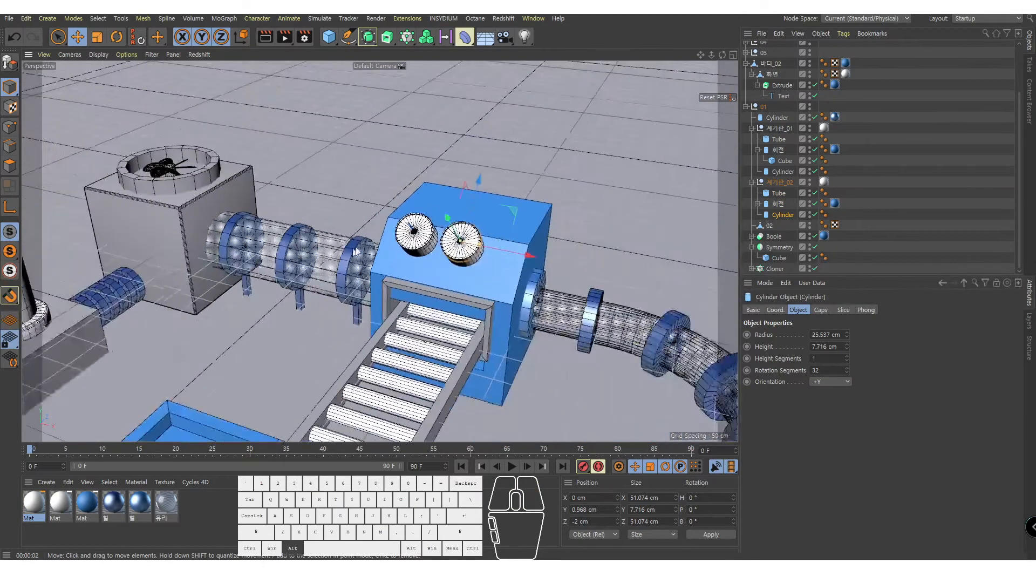
middle_click_drag(337, 264, 405, 273, "alt")
left_click_drag(405, 272, 426, 286, "alt")
middle_click_drag(426, 289, 502, 226, "alt")
right_click_drag(502, 227, 431, 215, "alt")
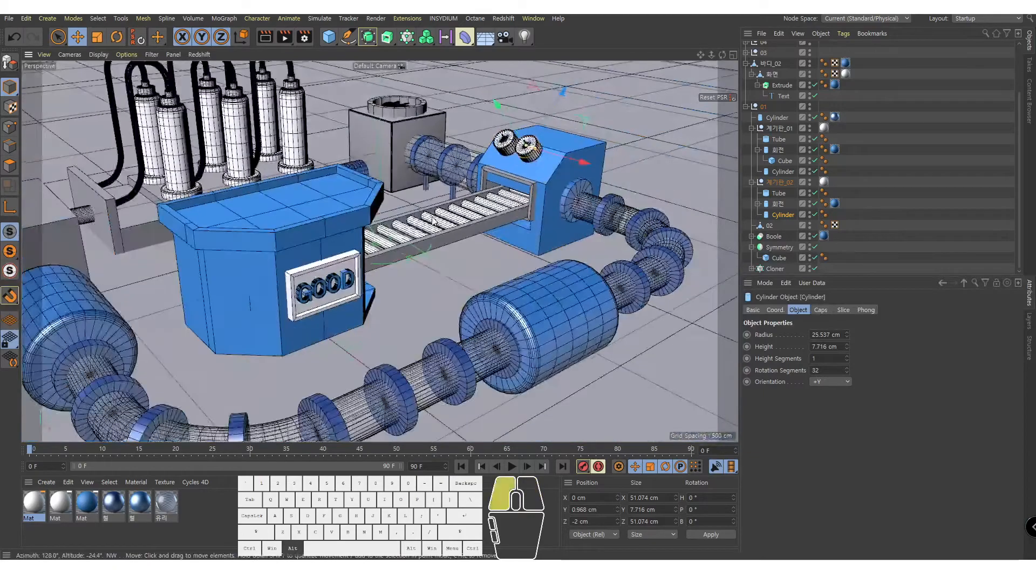
left_click_drag(431, 214, 386, 230, "alt")
right_click_drag(371, 189, 411, 173, "alt")
middle_click_drag(411, 174, 333, 252, "alt")
right_click_drag(333, 252, 416, 259, "alt")
mouse_move(416, 259)
left_mouse_down("alt")
mouse_move(424, 266)
mouse_move(410, 259)
left_mouse_up("alt")
right_click_drag(410, 259, 488, 280, "alt")
Check the colour settings of the 유리 glass material in the Material Editor
left_click(114, 503)
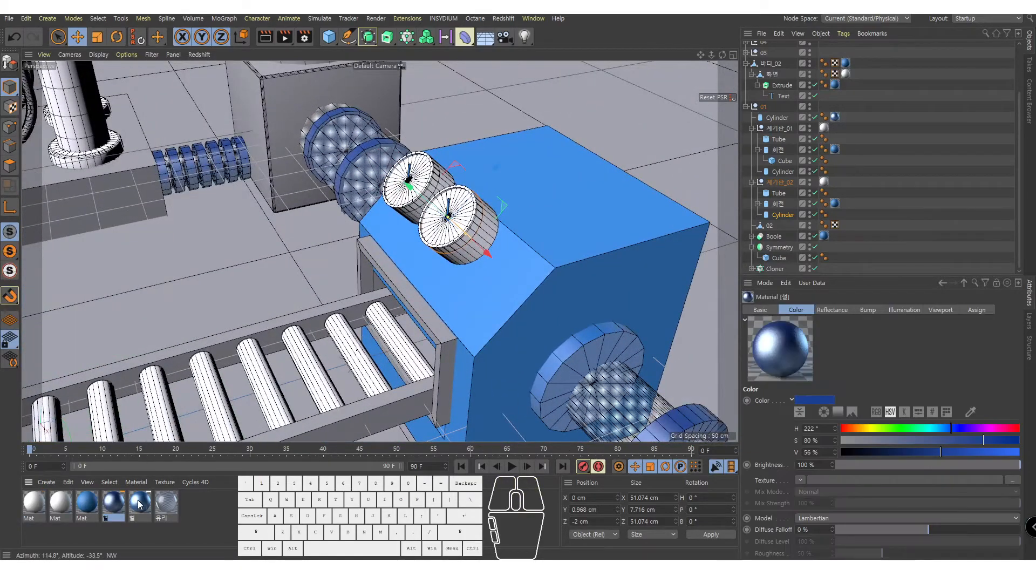
double_click(171, 504)
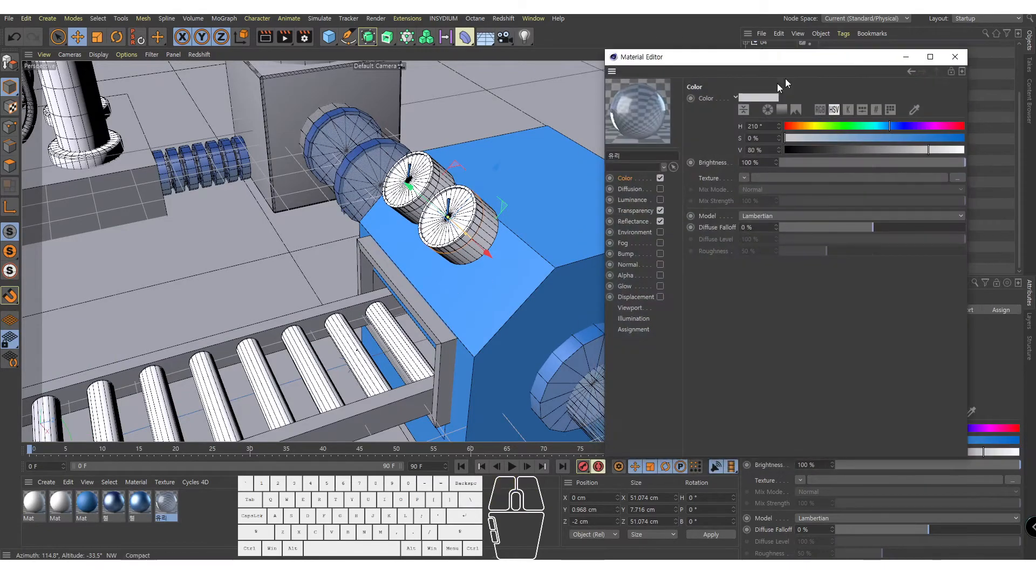
left_click(956, 56)
Duplicate the 유리 glass material, apply the copy to polygon object 02 framing the conveyor opening, and preview the render
right_click_drag(411, 266, 430, 261, "alt")
middle_click_drag(430, 262, 438, 215, "alt")
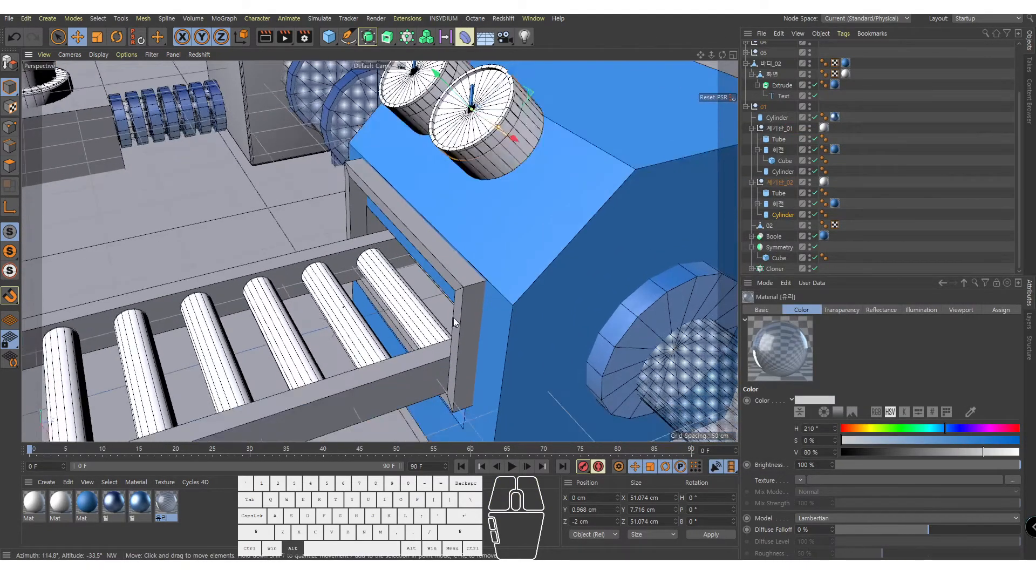
left_click_drag(438, 303, 477, 280, "alt")
mouse_move(477, 280)
right_mouse_down("alt")
mouse_move(500, 285)
mouse_move(479, 278)
right_mouse_up("alt")
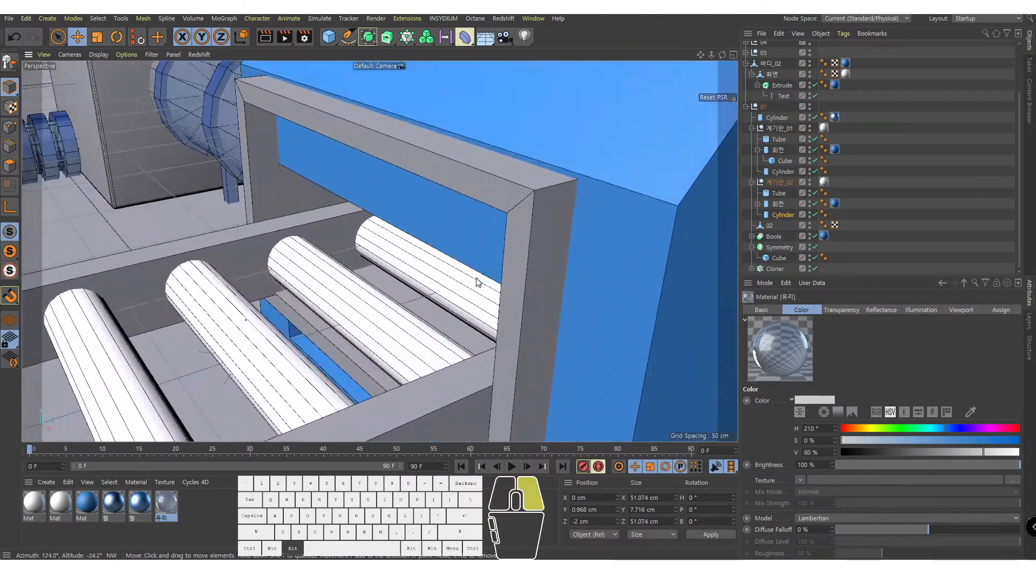
left_click(531, 220)
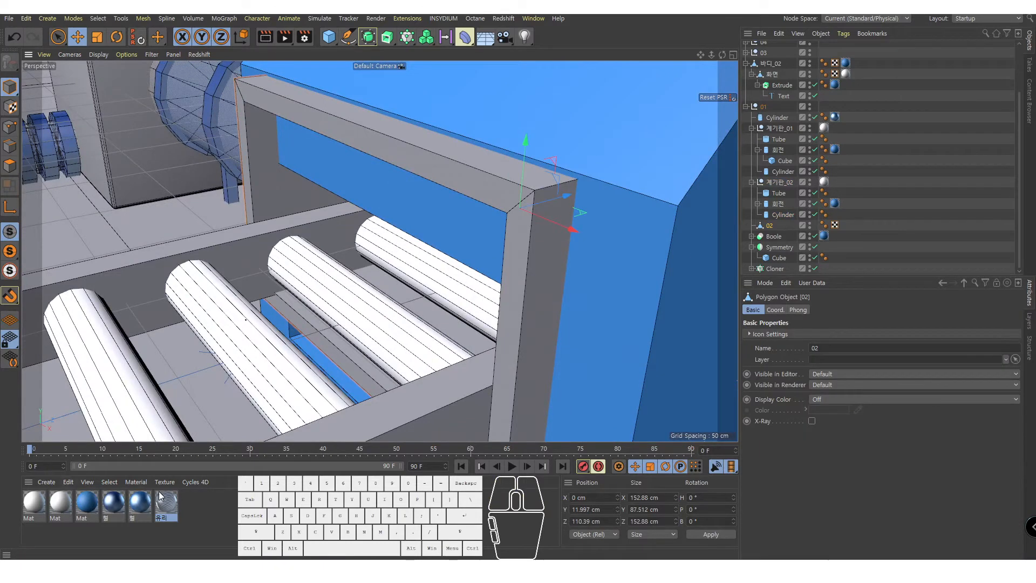
left_click_drag(160, 495, 24, 504, "ctrl")
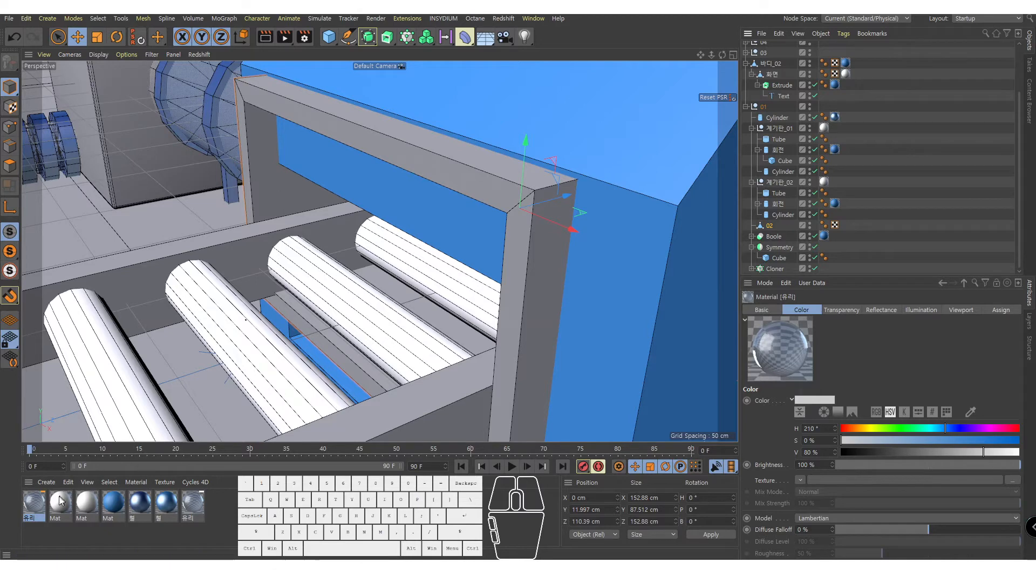
left_click_drag(32, 505, 780, 227)
key("alt+r")
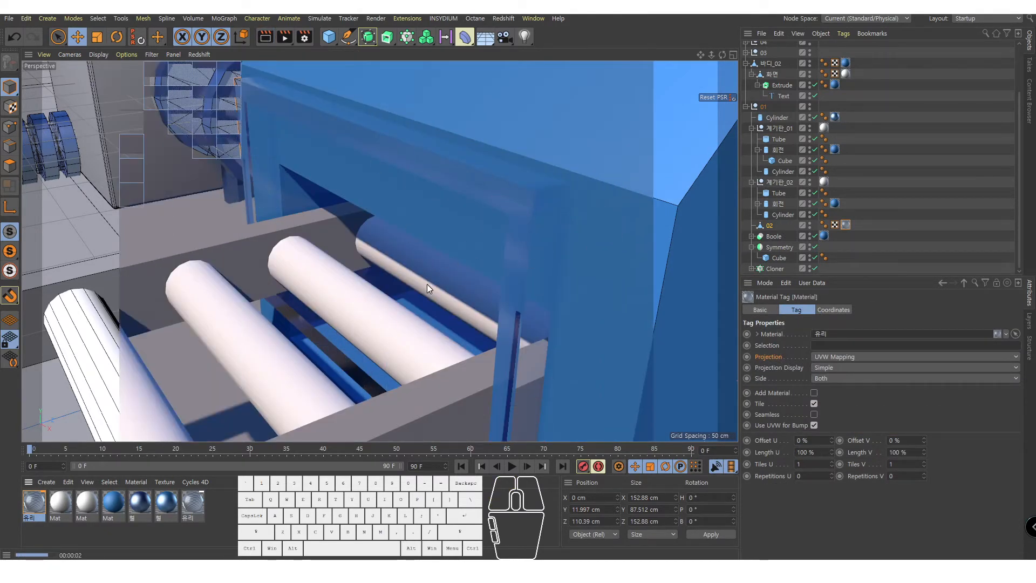
Set the transparency refraction of the duplicated 유리 glass material to 2
double_click(30, 504)
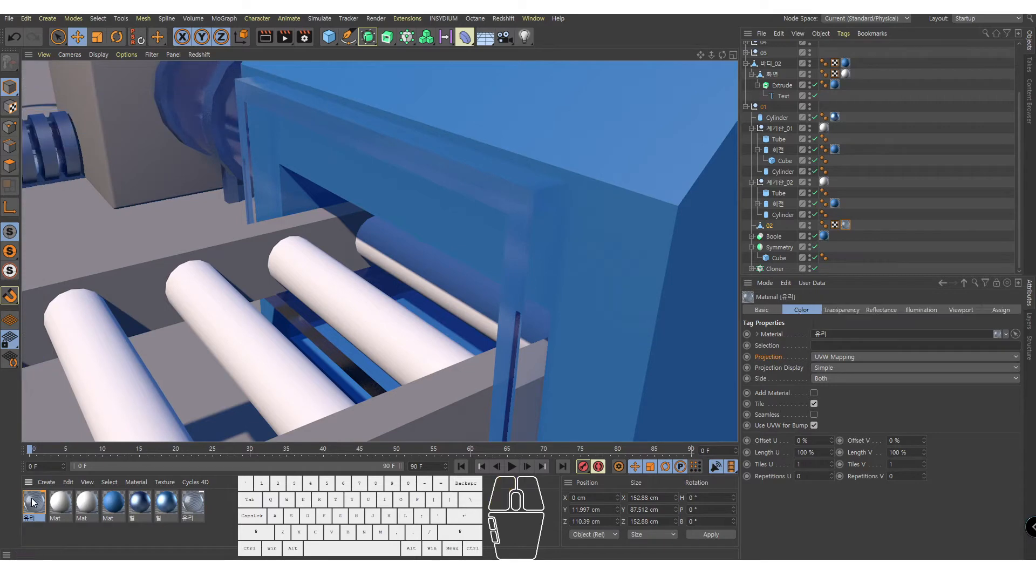
left_click_drag(388, 72, 774, 47)
left_click(191, 517)
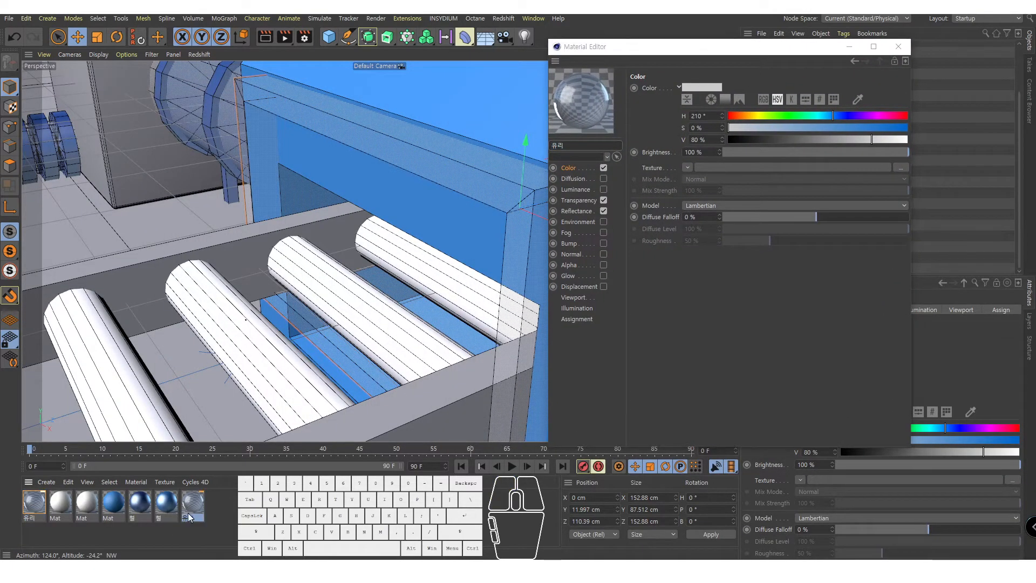
left_click(39, 514)
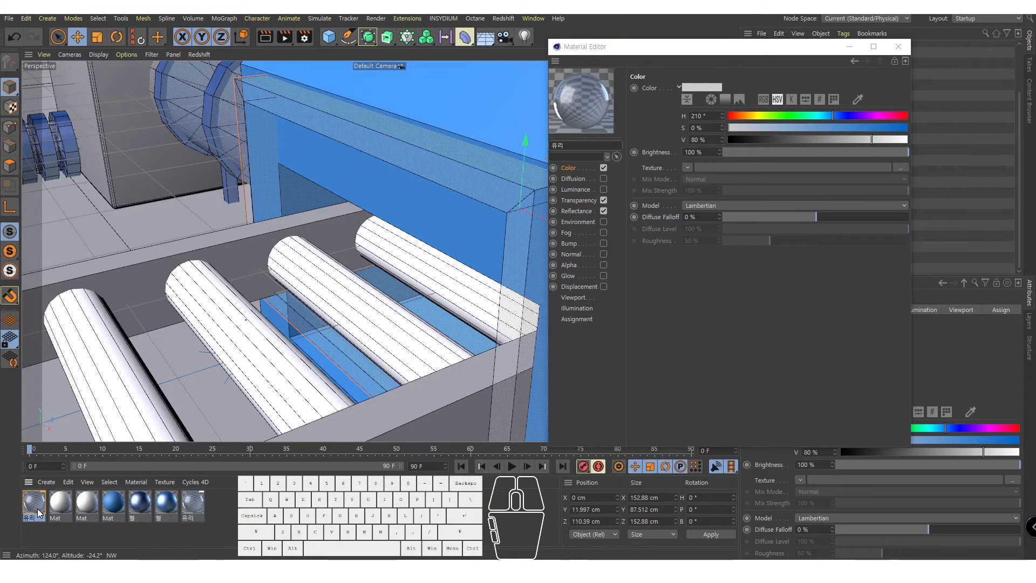
left_click(579, 200)
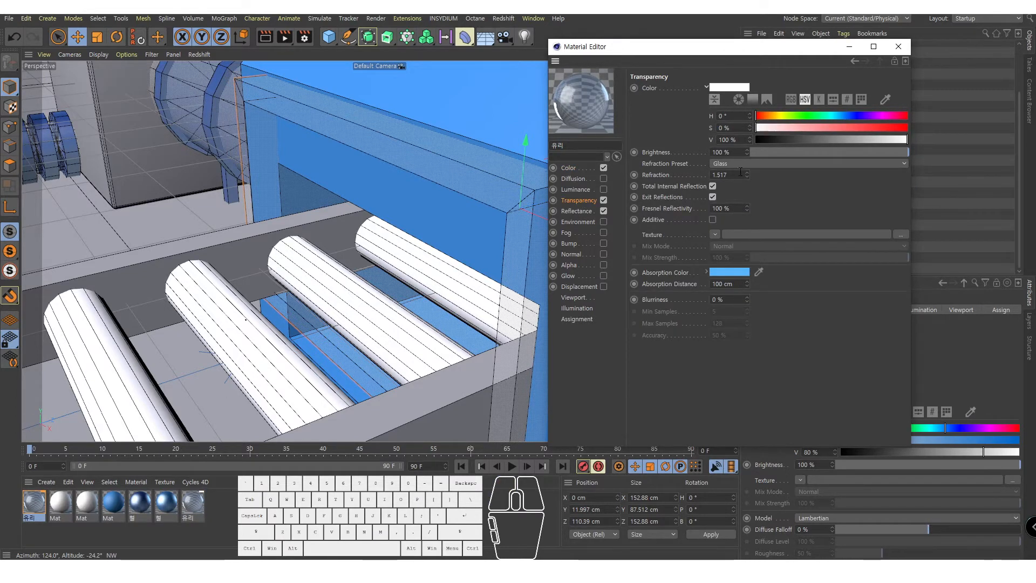
left_click(720, 175)
type("2")
key("Return")
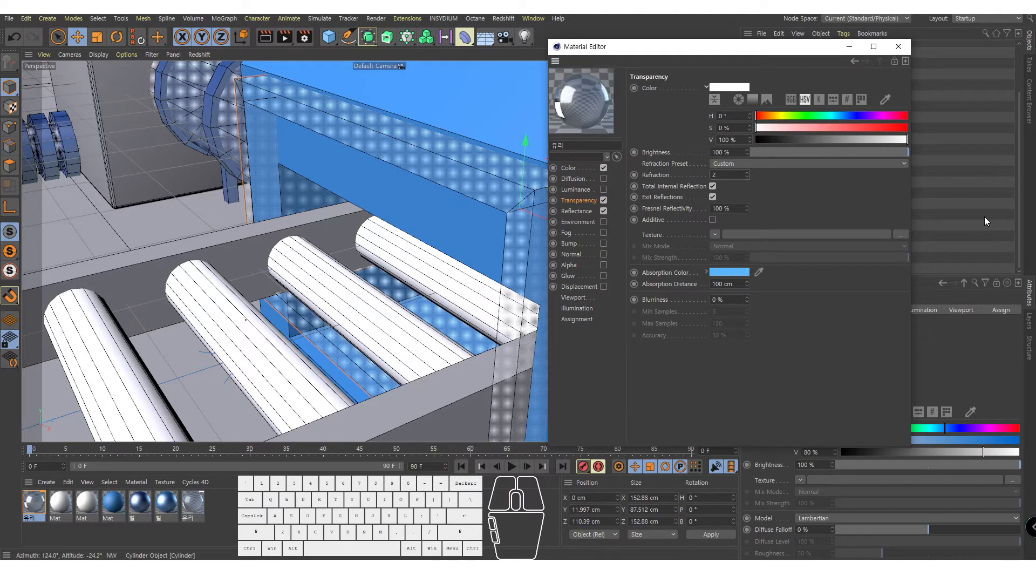
Set the duplicated glass material's Default Specular width to 85% in Reflectance, preview the render and close the Material Editor
left_click(583, 213)
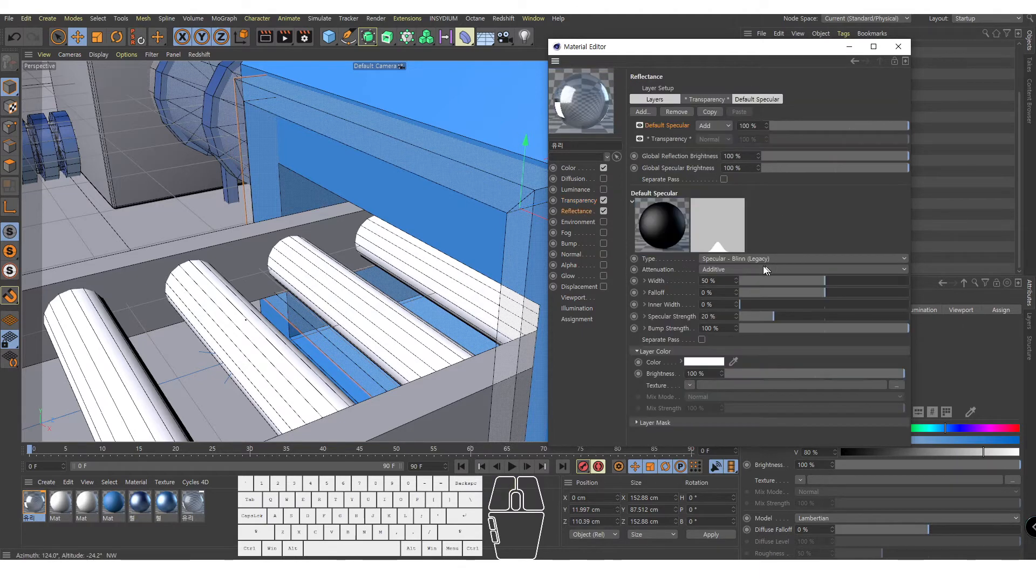
left_click(578, 201)
left_click(583, 212)
left_click_drag(850, 281, 890, 283)
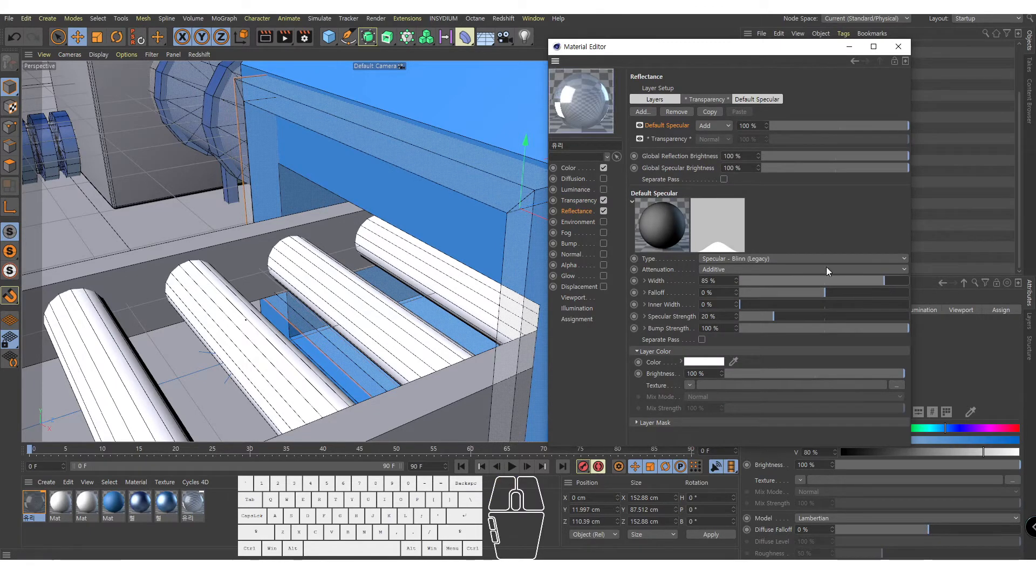
left_click(270, 40)
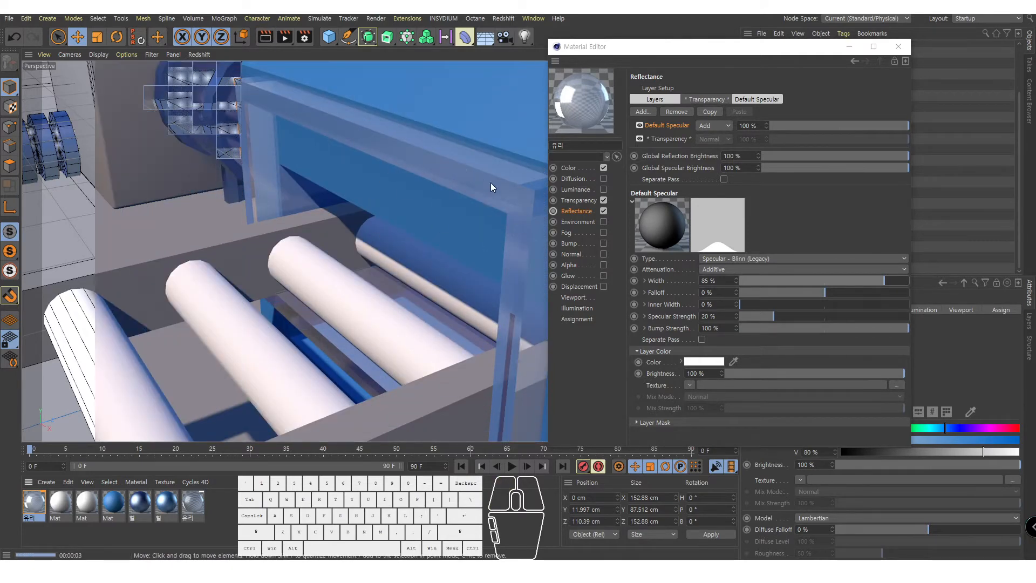
left_click(834, 204)
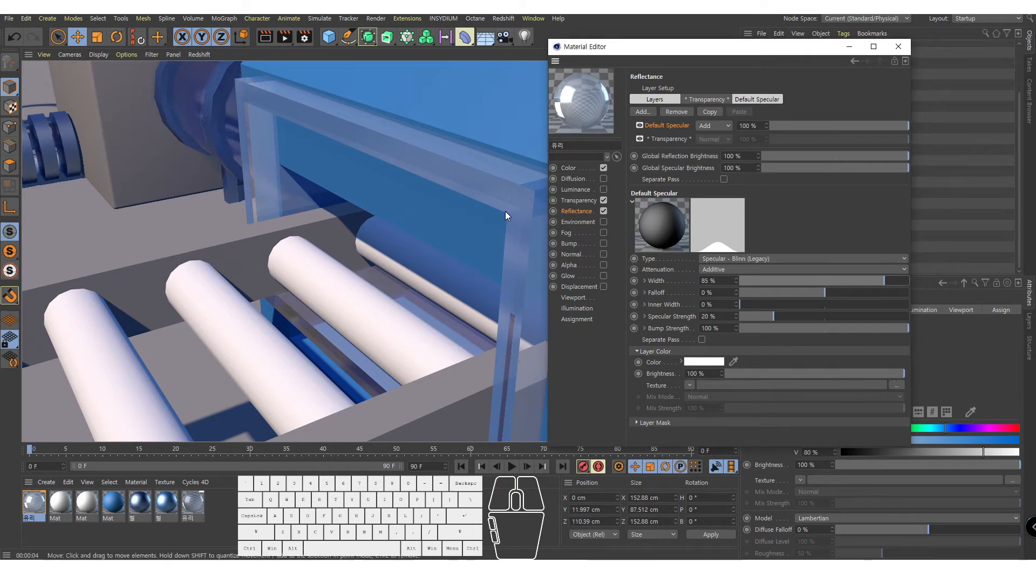
left_click_drag(505, 212, 295, 316, "alt")
middle_click_drag(293, 312, 332, 306, "alt")
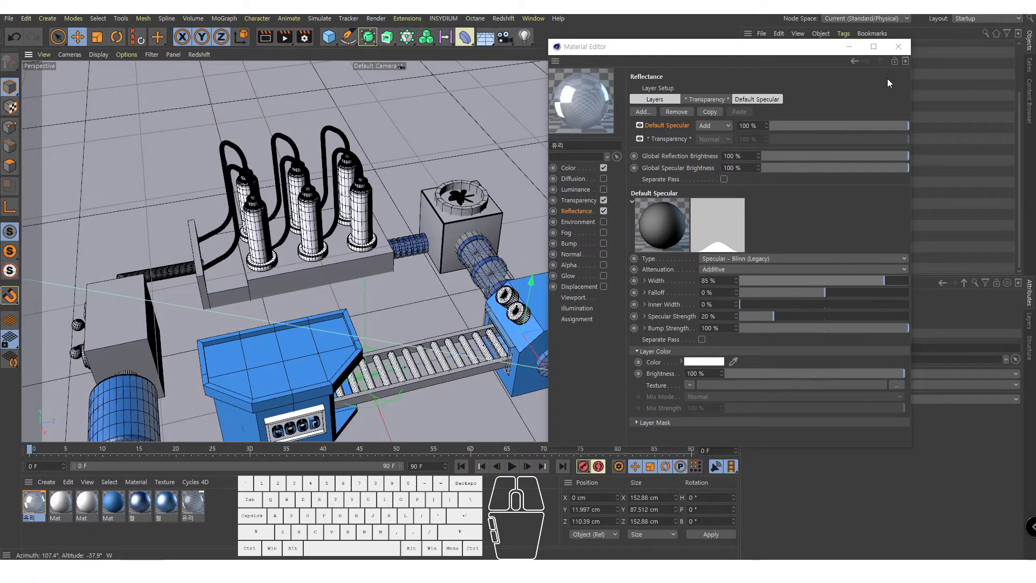
left_click(898, 47)
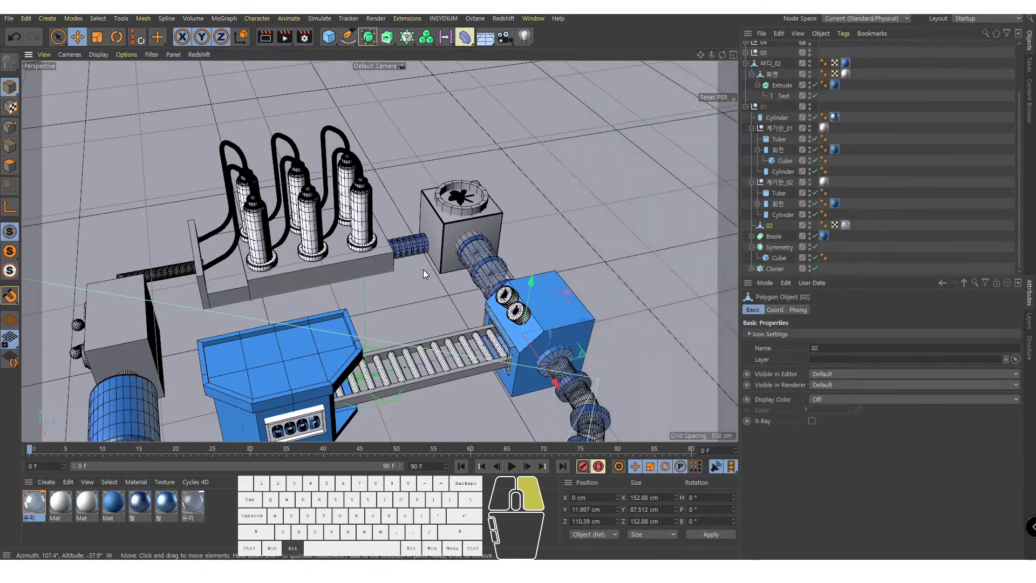
Apply the blue Mat material to the 바디 Boole forming the lever control box body in group 05
left_click_drag(423, 270, 378, 202, "alt")
right_click_drag(377, 202, 332, 274, "alt")
left_click_drag(333, 274, 356, 289, "alt")
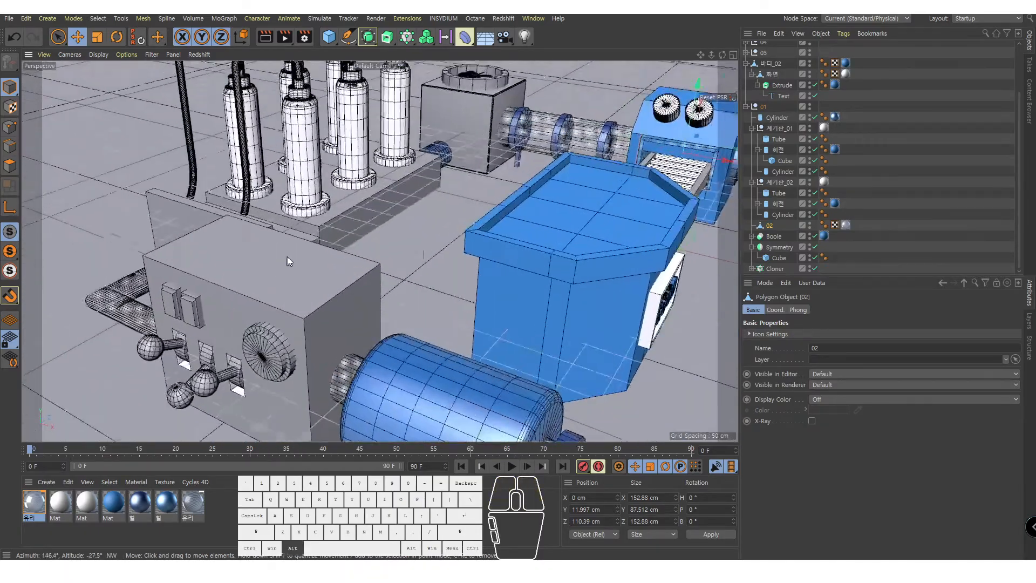
middle_click_drag(289, 259, 416, 201, "alt")
right_click_drag(416, 200, 473, 213, "alt")
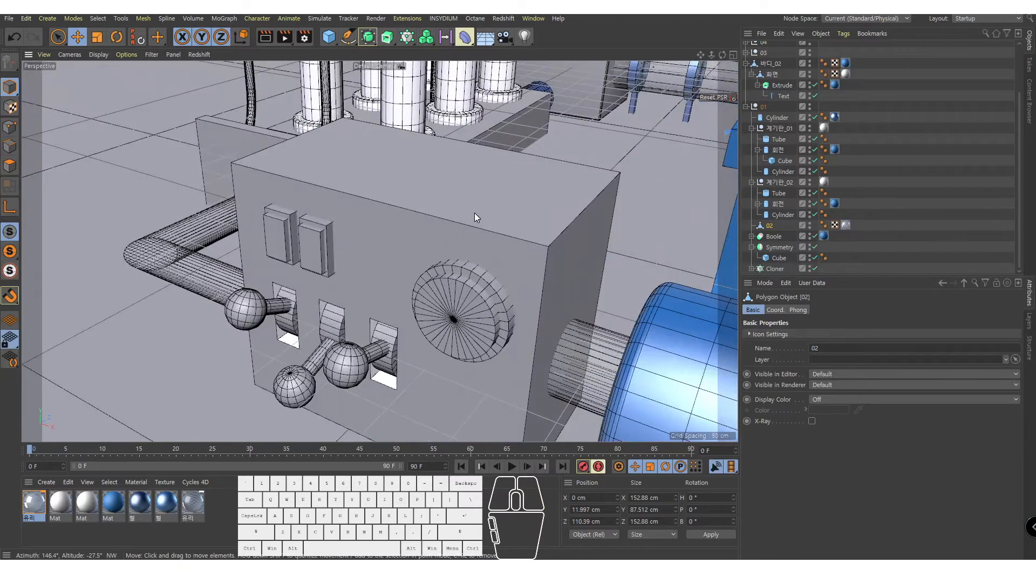
left_click(475, 213)
left_click_drag(463, 330, 456, 326, "alt")
scroll(791, 184, "down", 1)
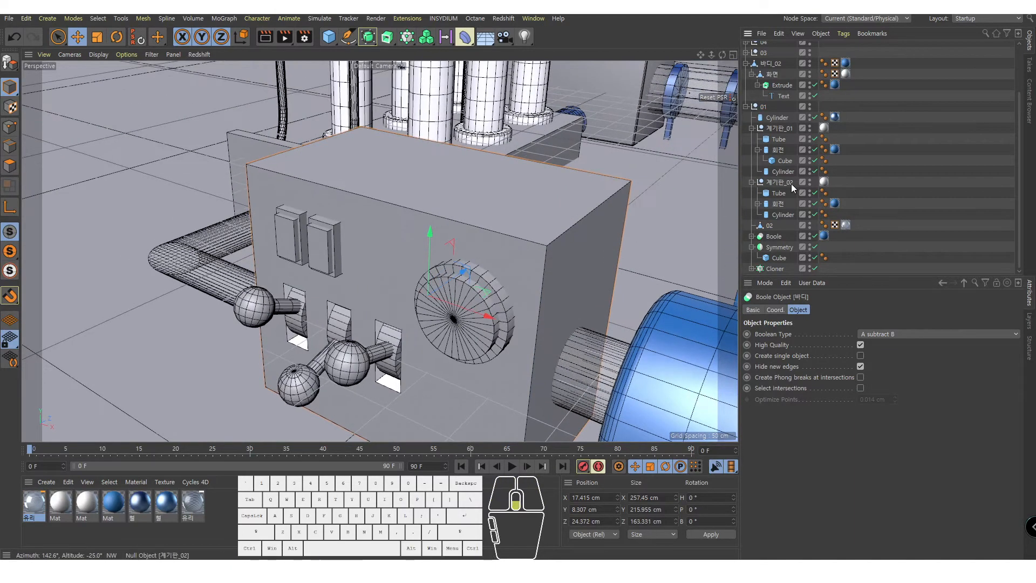
scroll(788, 180, "up", 3)
left_click(746, 89)
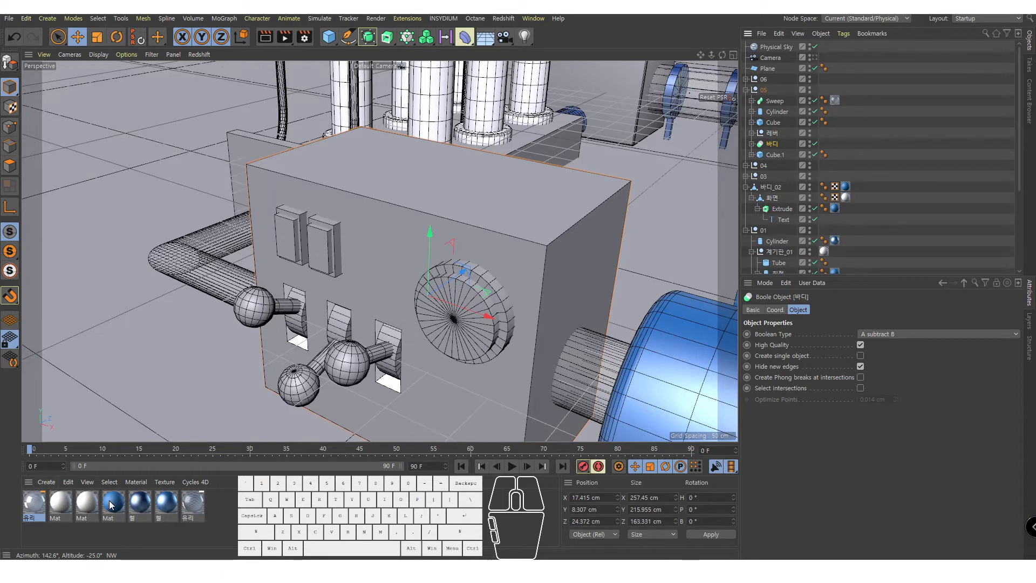
left_click_drag(111, 505, 723, 270)
left_click_drag(781, 146, 777, 144)
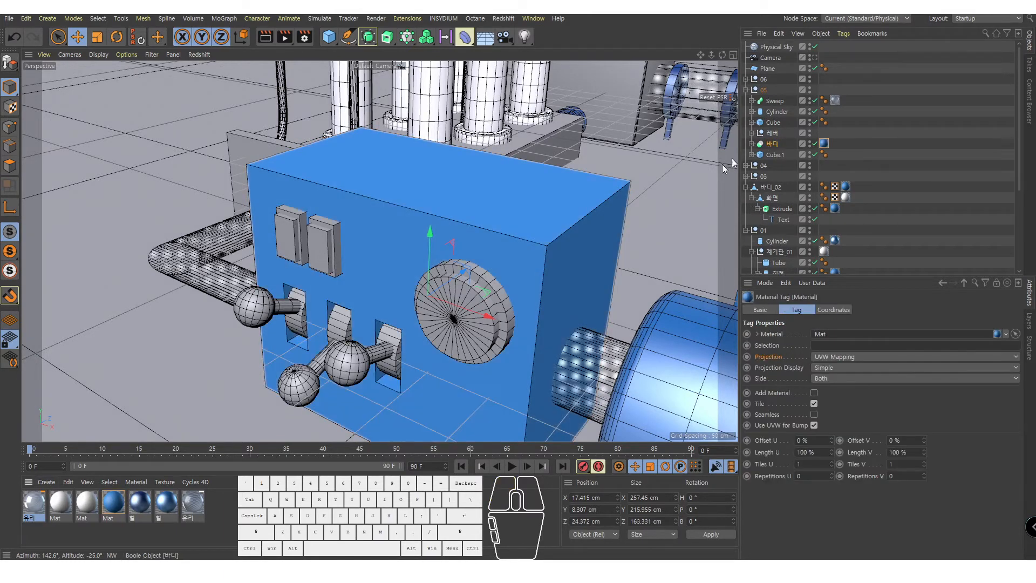
Apply the white Mat material to lever cylinders 01, 02 and 03 in the 레버 group on the control box
scroll(199, 418, "up", 5)
left_click(547, 223)
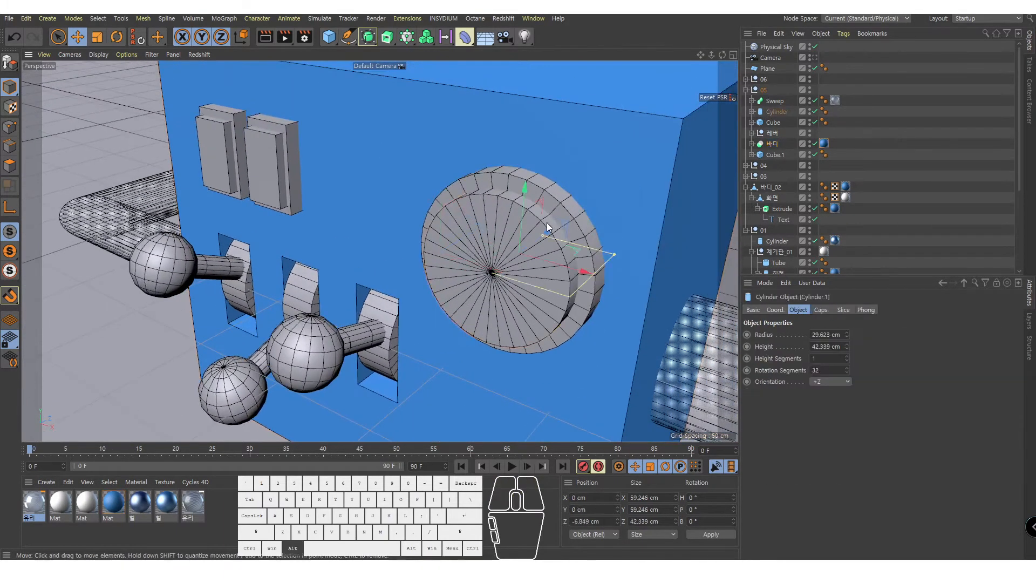
right_click_drag(540, 240, 529, 259, "alt")
left_click_drag(529, 265, 510, 261, "alt")
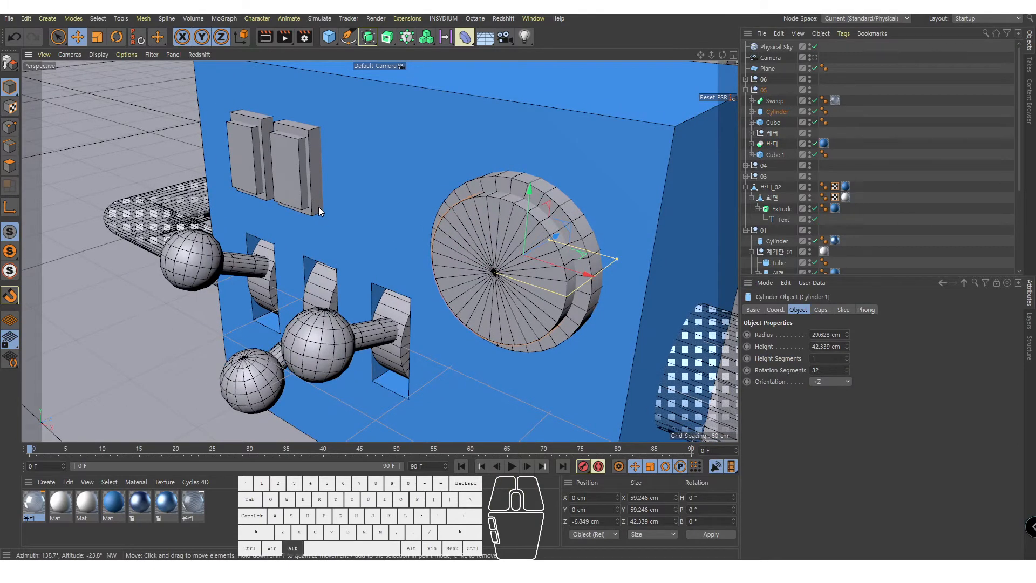
left_click_drag(318, 206, 340, 193, "alt")
middle_click_drag(344, 196, 433, 135, "alt")
right_click_drag(442, 209, 457, 208, "alt")
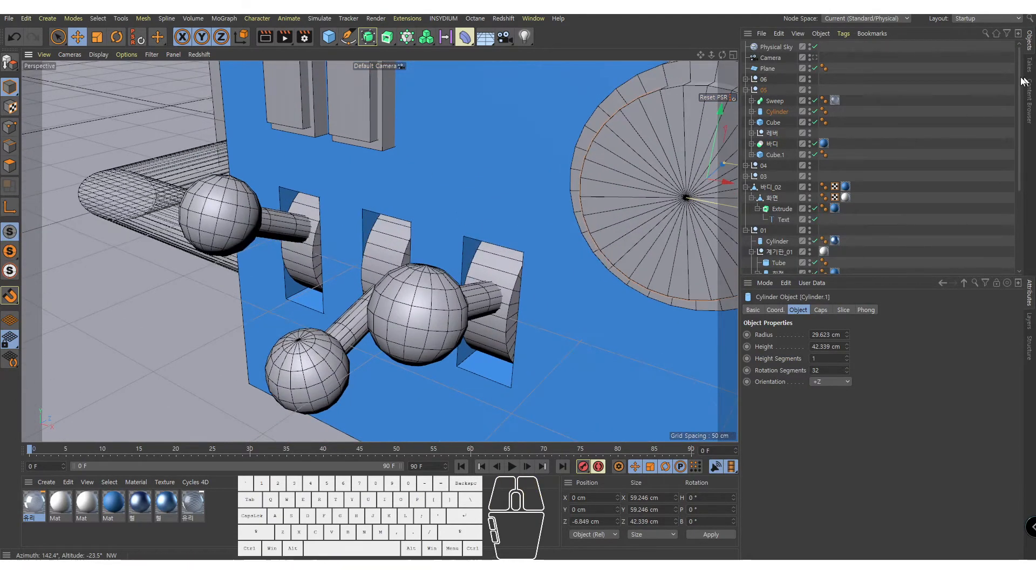
left_click(497, 302)
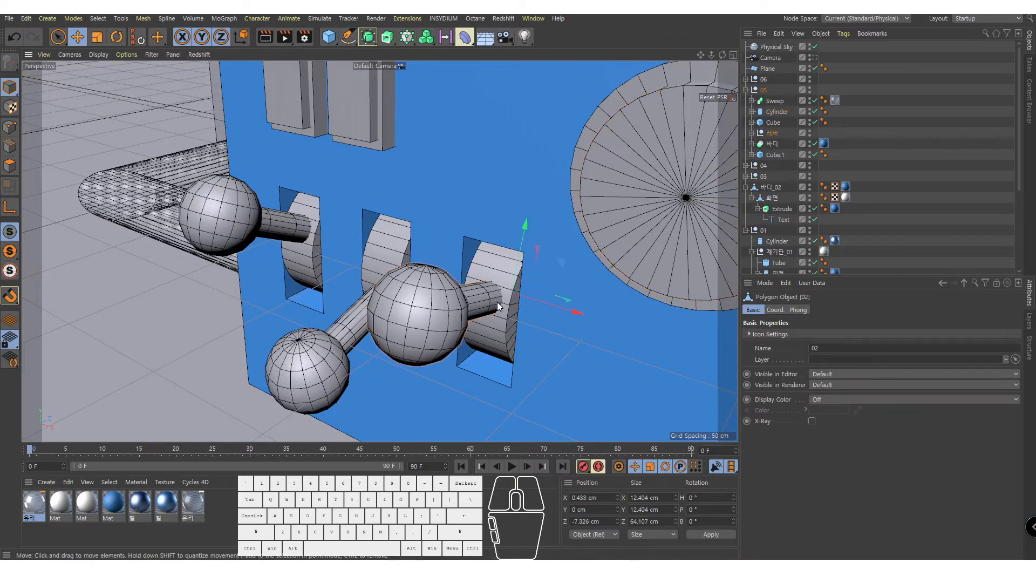
left_click(748, 133)
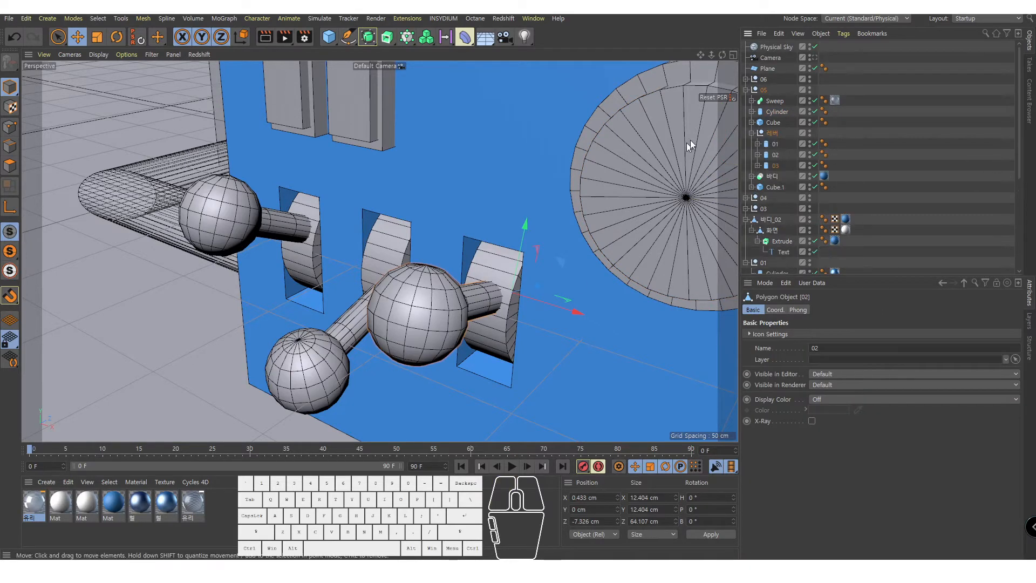
left_click(757, 144)
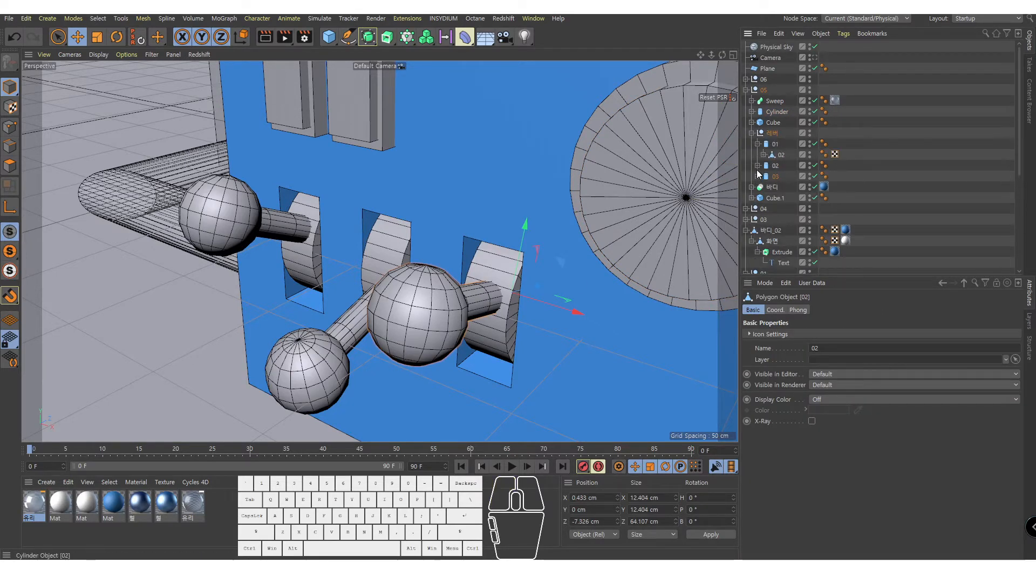
left_click(758, 166)
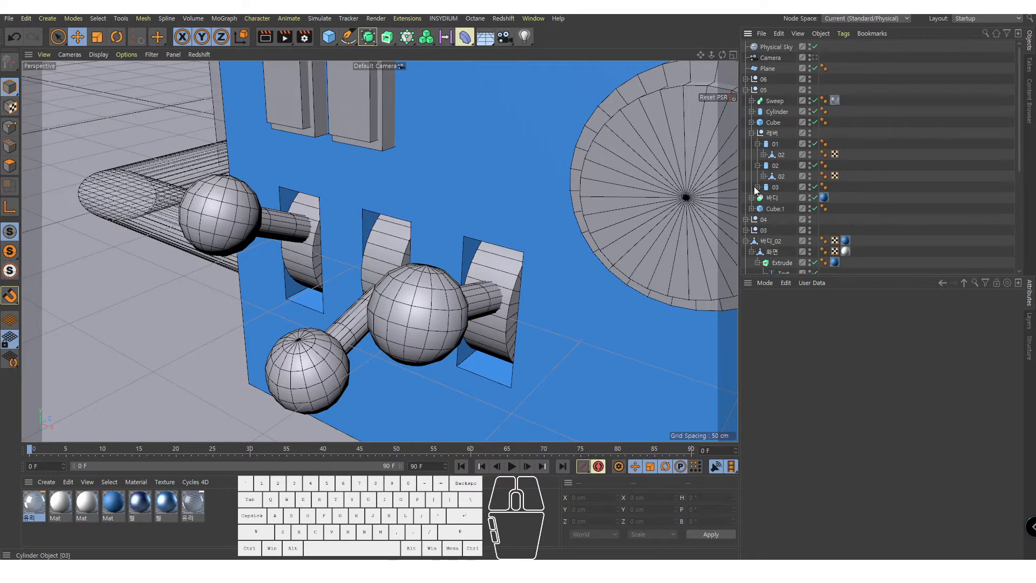
left_click(758, 187)
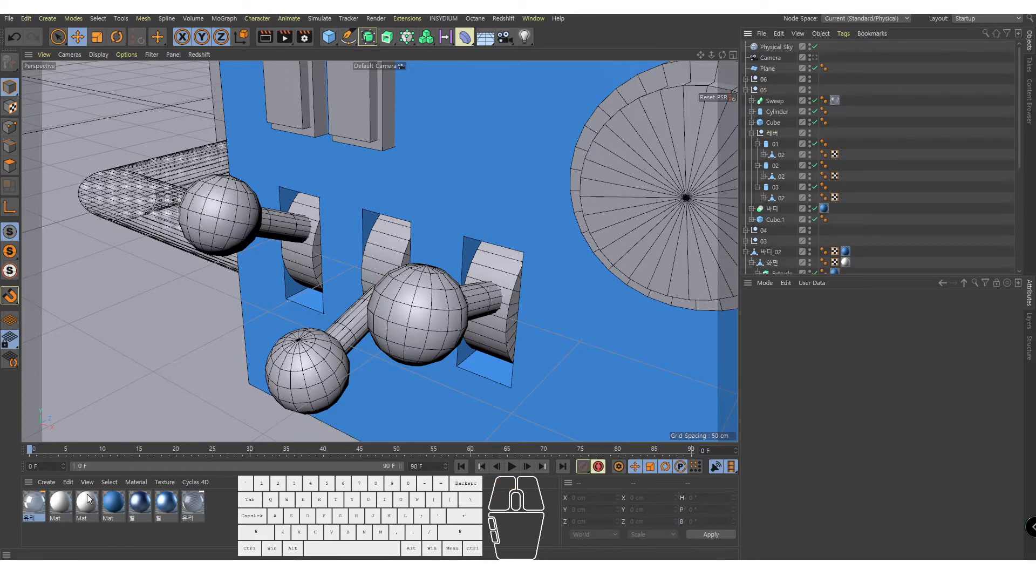
left_click_drag(88, 500, 732, 226)
mouse_move(775, 146)
left_mouse_down()
mouse_move(843, 171)
mouse_move(842, 190)
left_mouse_up()
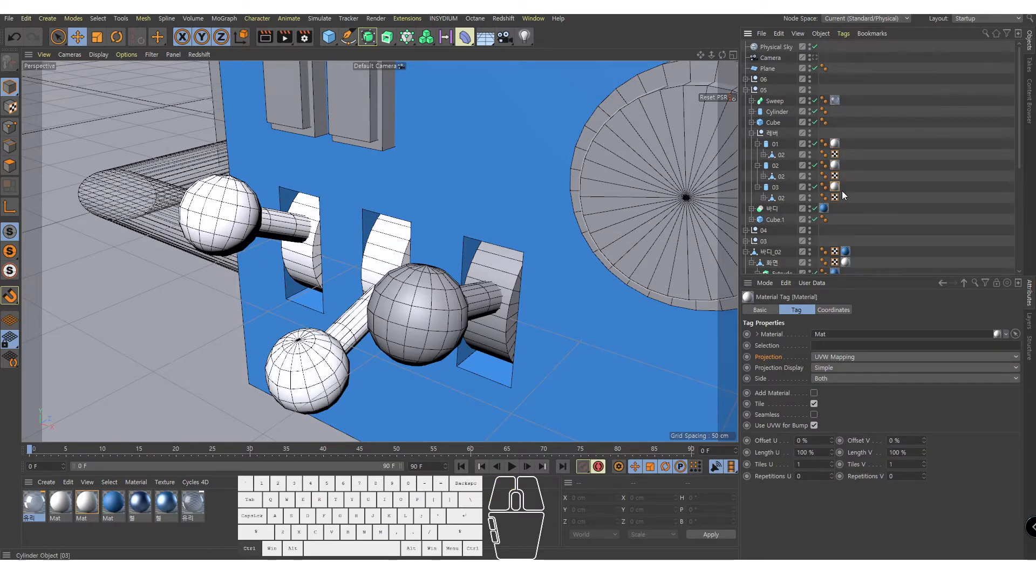
Apply the blue Mat material to the Sphere knob at the end of each of the three levers
left_click_drag(119, 505, 784, 154)
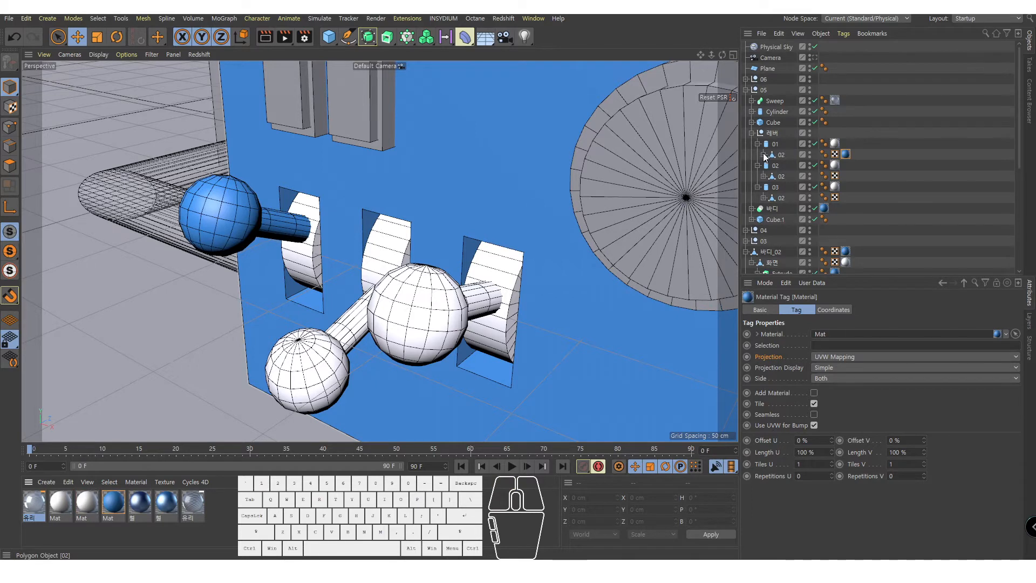
left_click_drag(858, 156, 798, 166)
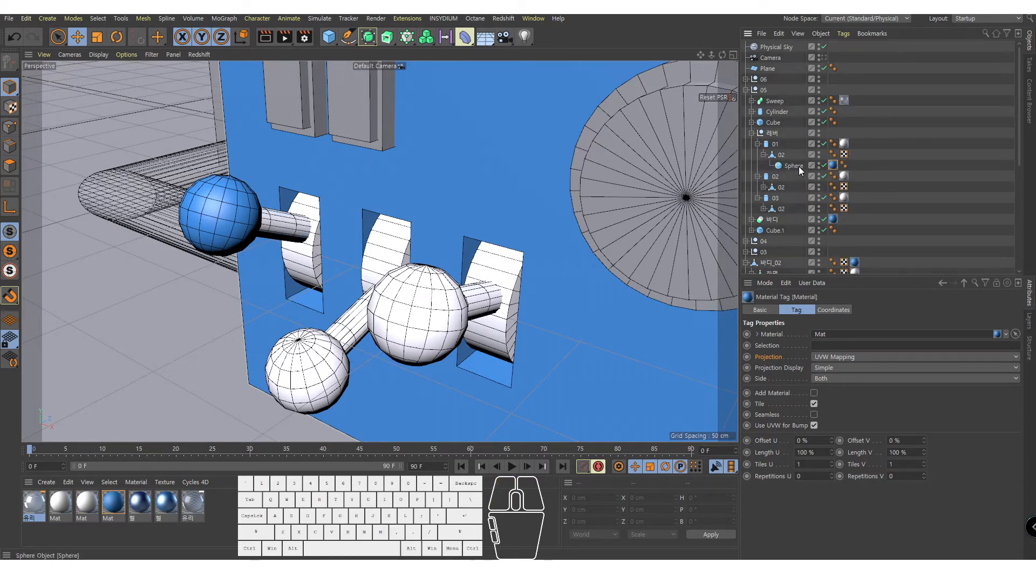
left_click(762, 155)
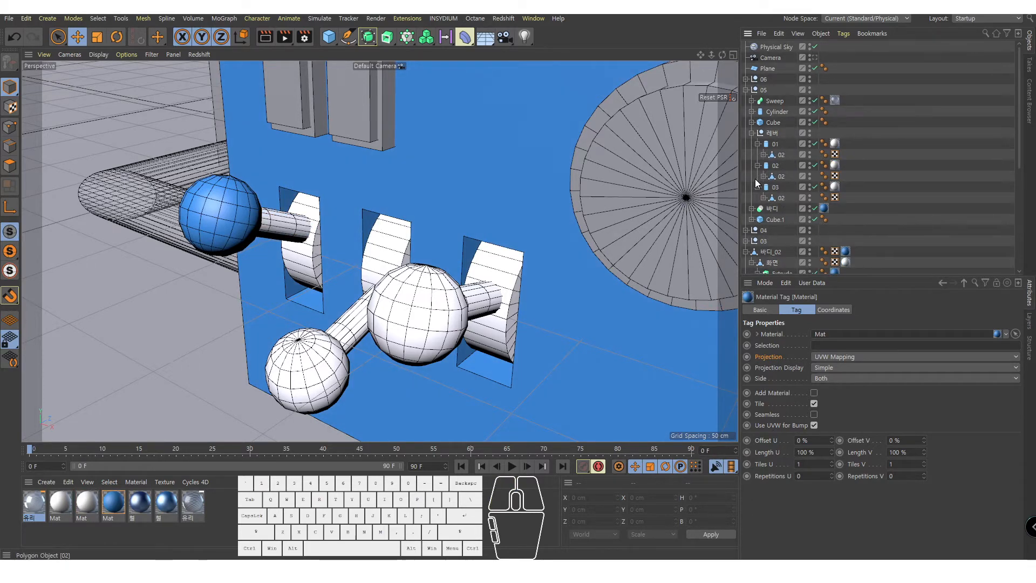
left_click(762, 176)
left_click_drag(120, 506, 808, 188)
left_click(764, 176)
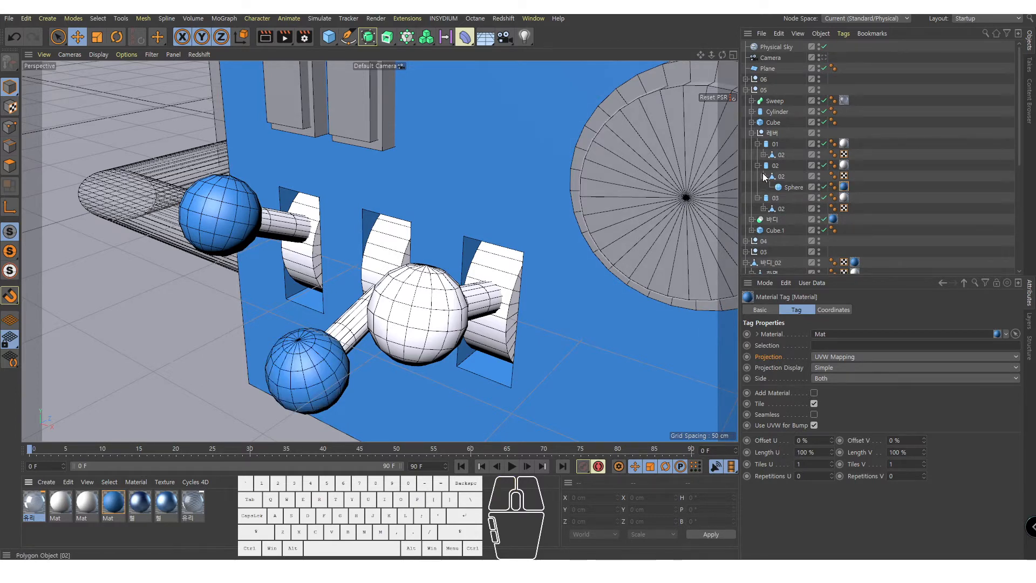
left_click(763, 198)
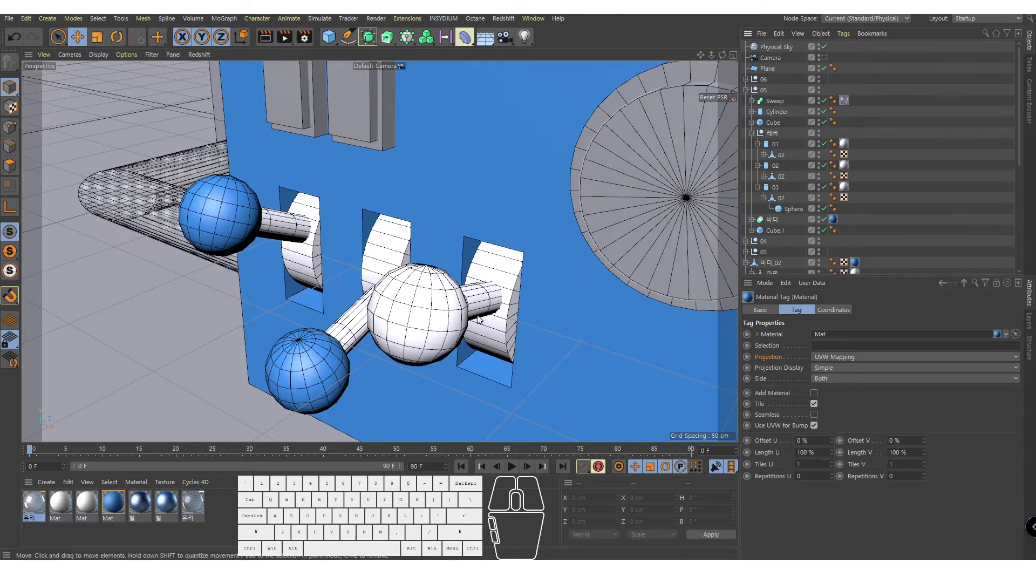
left_click_drag(115, 498, 792, 209)
left_click(763, 198)
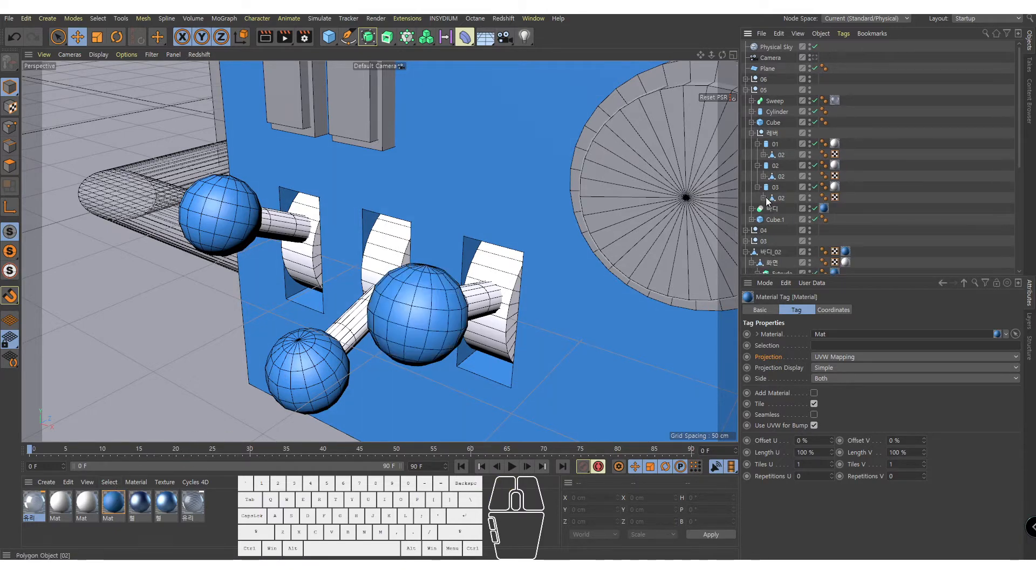
Preview the render of the whole machine through the scene Camera, then return to the default camera view
left_click(814, 58)
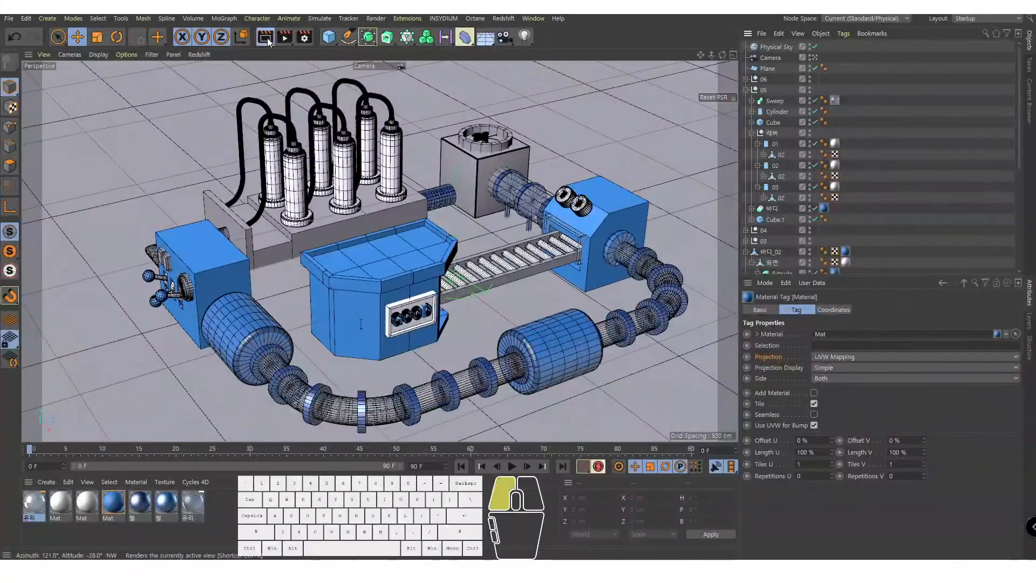
left_click(267, 38)
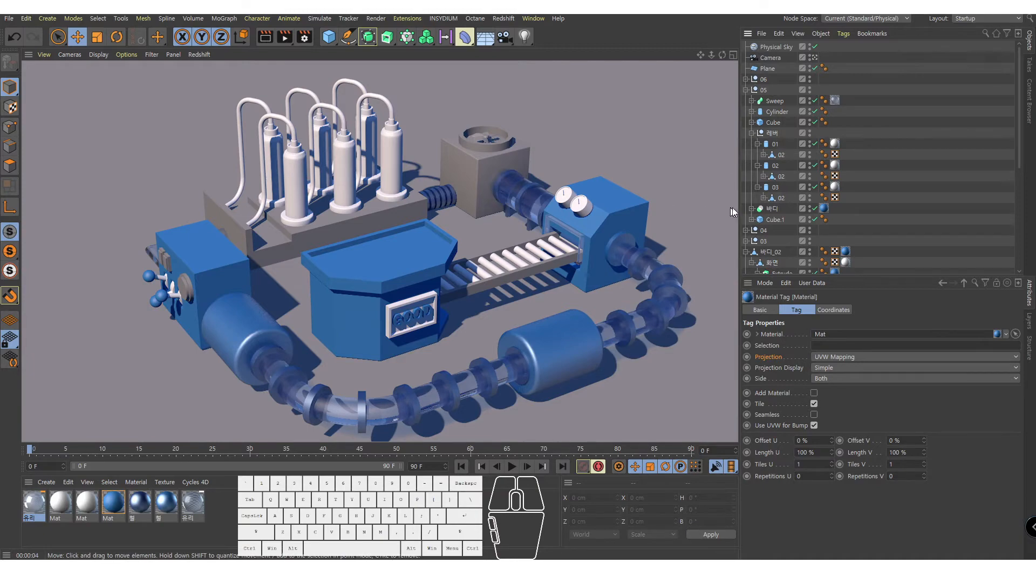
left_click(815, 58)
left_click(815, 57)
Collapse the 레버 group and create a new standard material
middle_click_drag(181, 278, 273, 225, "alt")
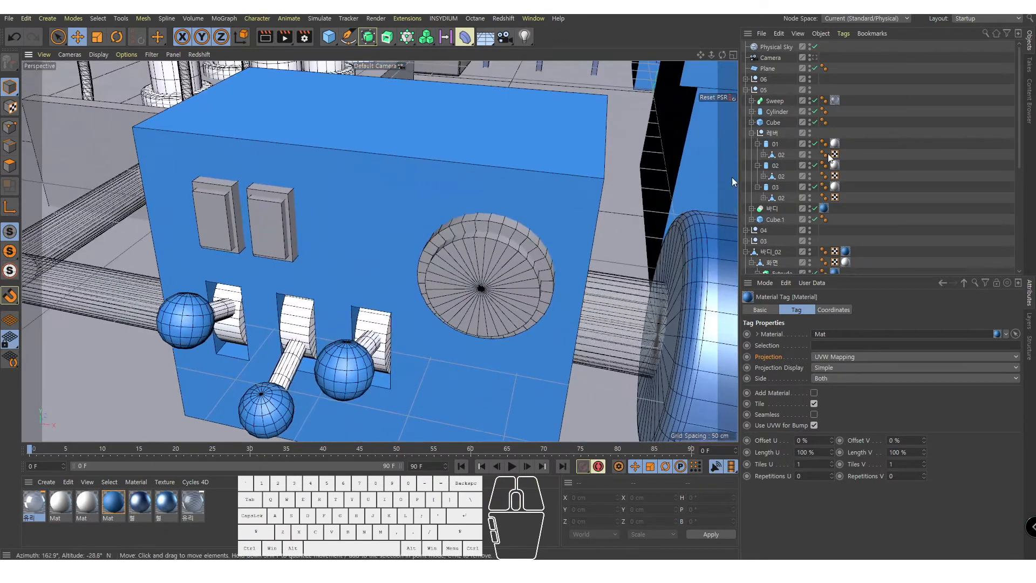
left_click(749, 133)
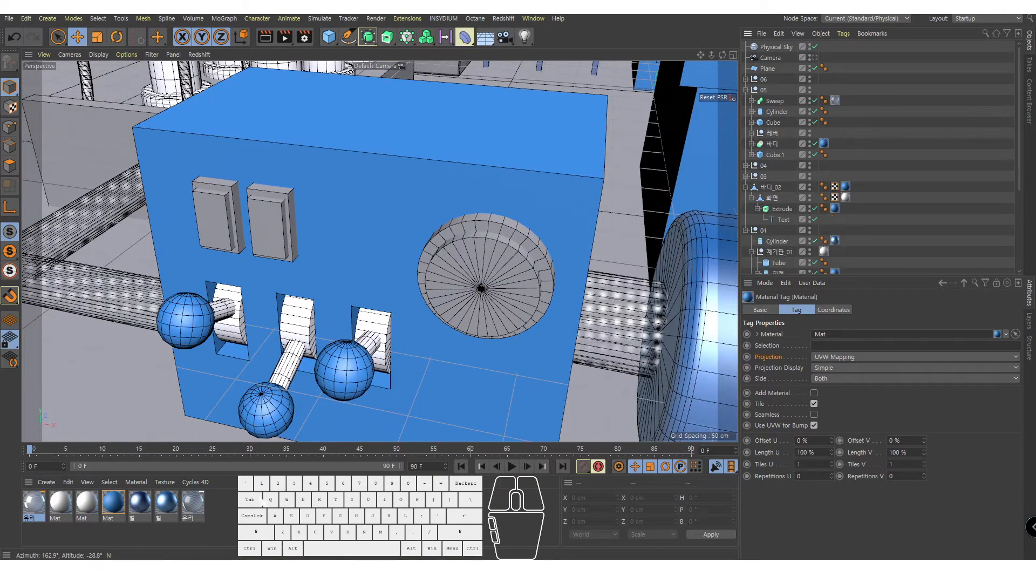
double_click(33, 534)
Apply the white Mat material to the parent cubes of both rectangular buttons on the control box, Cube and Cube.1
right_click_drag(237, 249, 313, 220, "alt")
left_click_drag(313, 220, 296, 186, "alt")
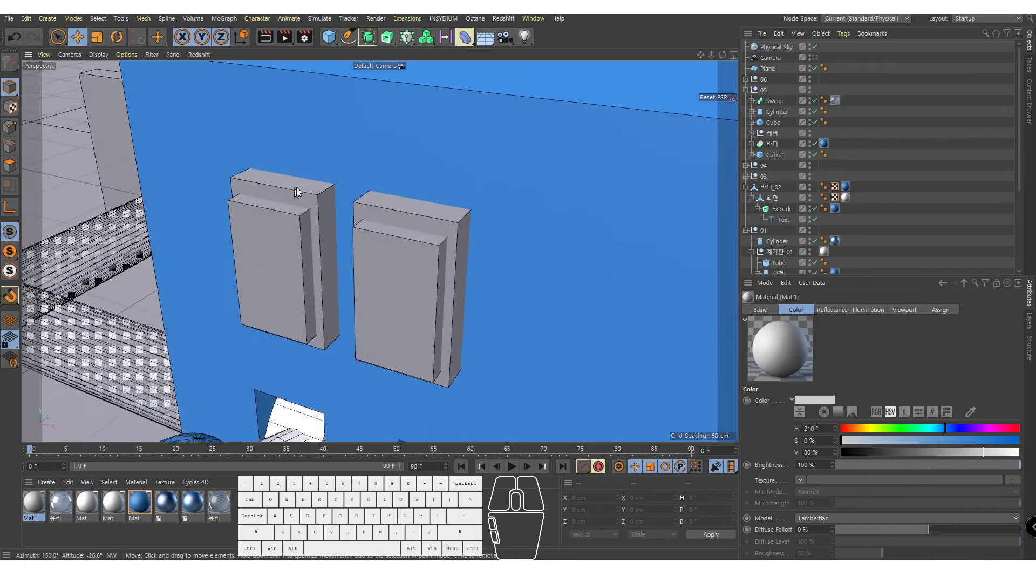
left_click(299, 190)
left_click(751, 123)
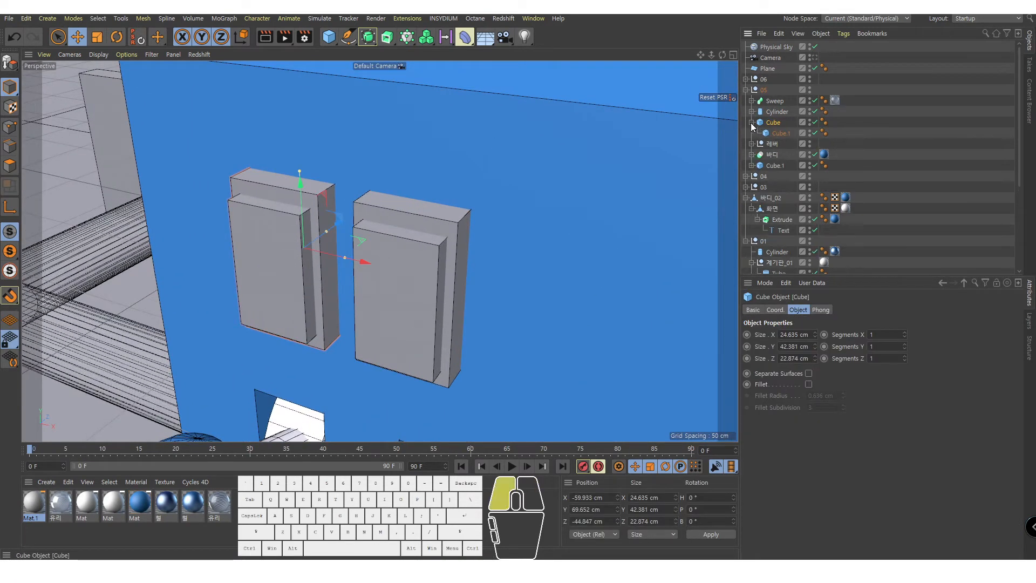
left_click_drag(106, 500, 778, 127)
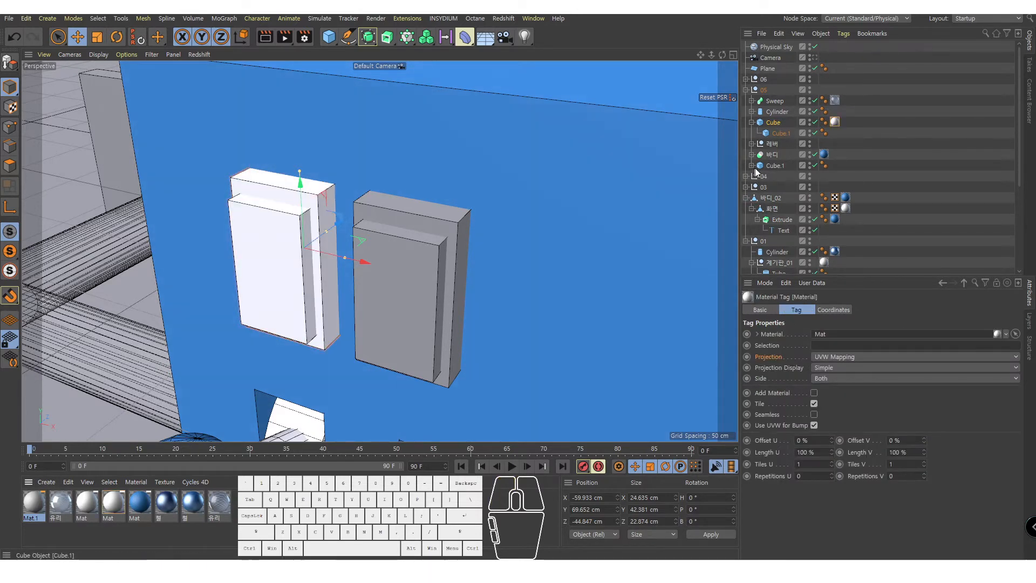
left_click(438, 242)
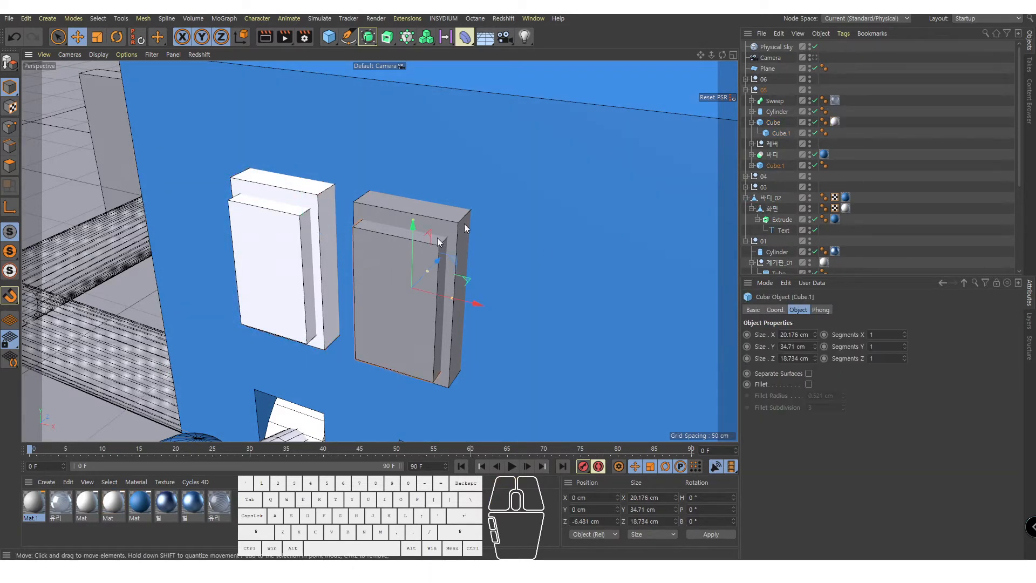
left_click(751, 166)
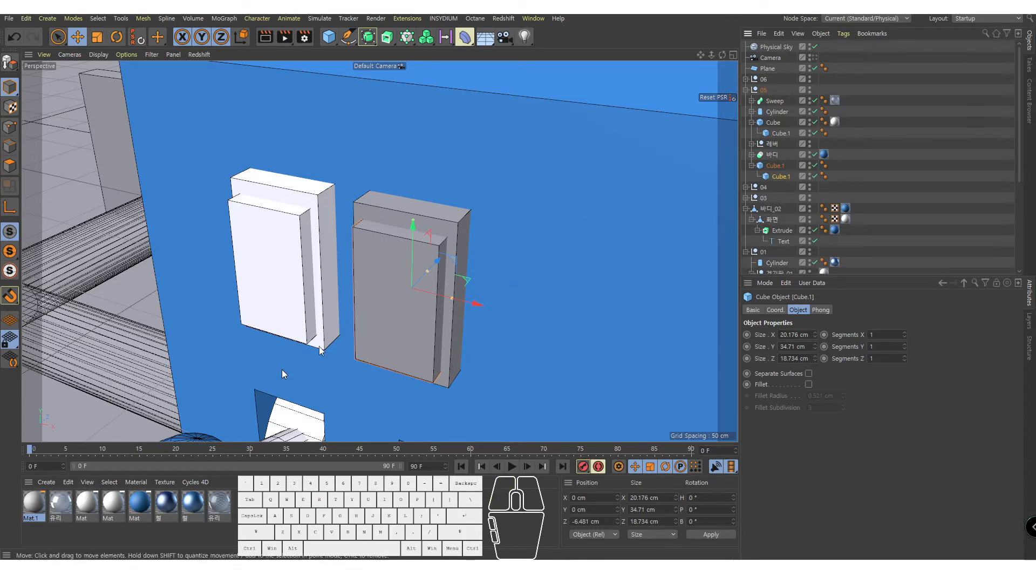
left_click_drag(118, 509, 455, 214)
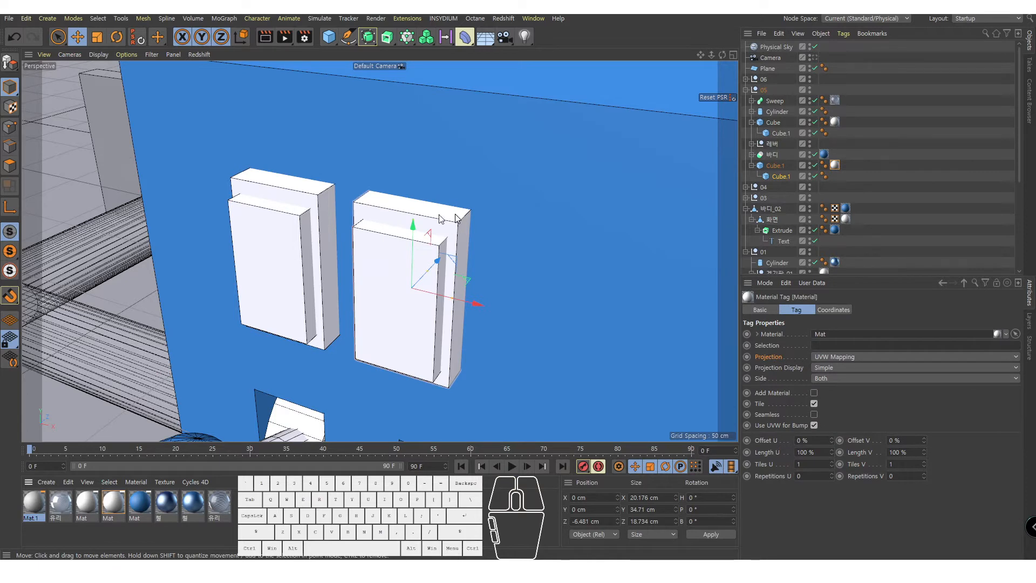
Rename the new material as light
left_click(107, 530)
double_click(31, 519)
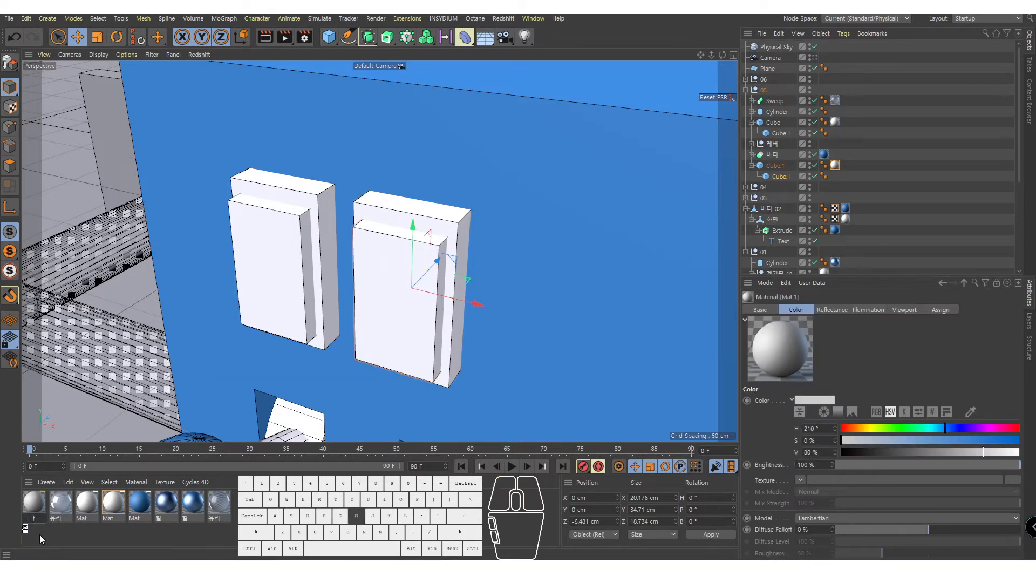
key("BackSpace")
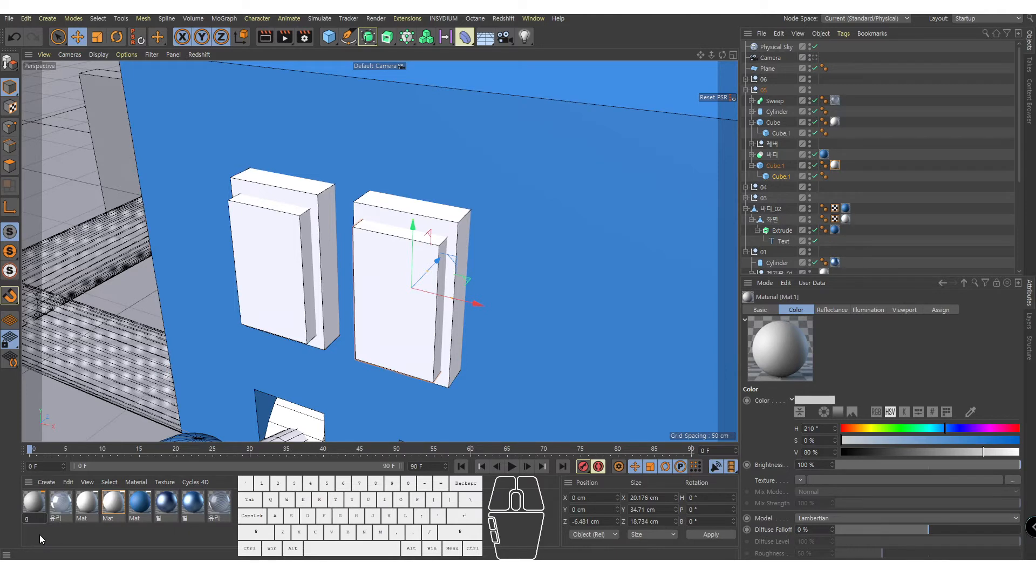
type("g")
key("BackSpace")
type("light")
key("Return")
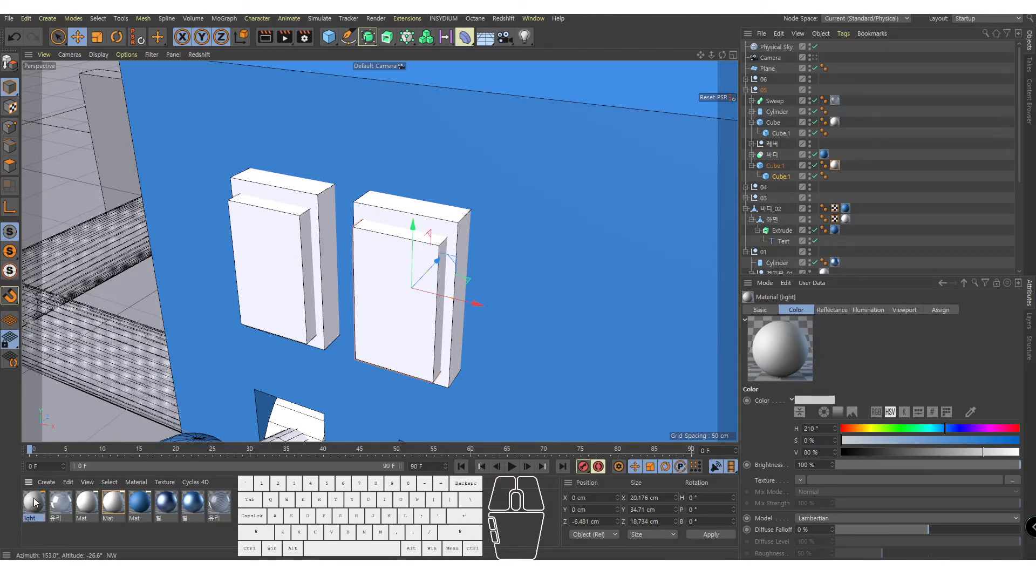
Apply the light material to the inner Cube.1 under Cube and enable the material's Glow channel
left_click_drag(34, 501, 785, 134)
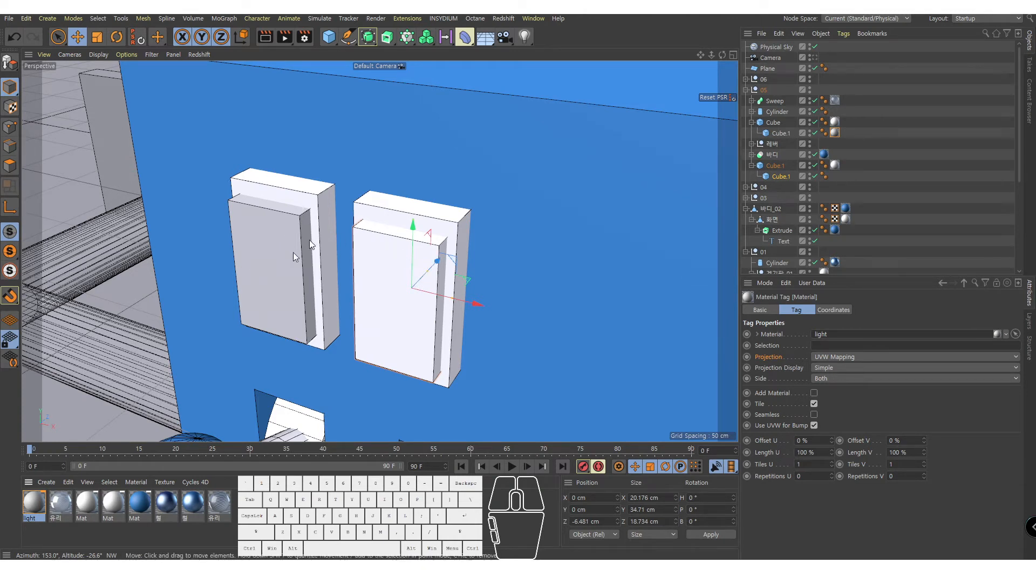
double_click(34, 503)
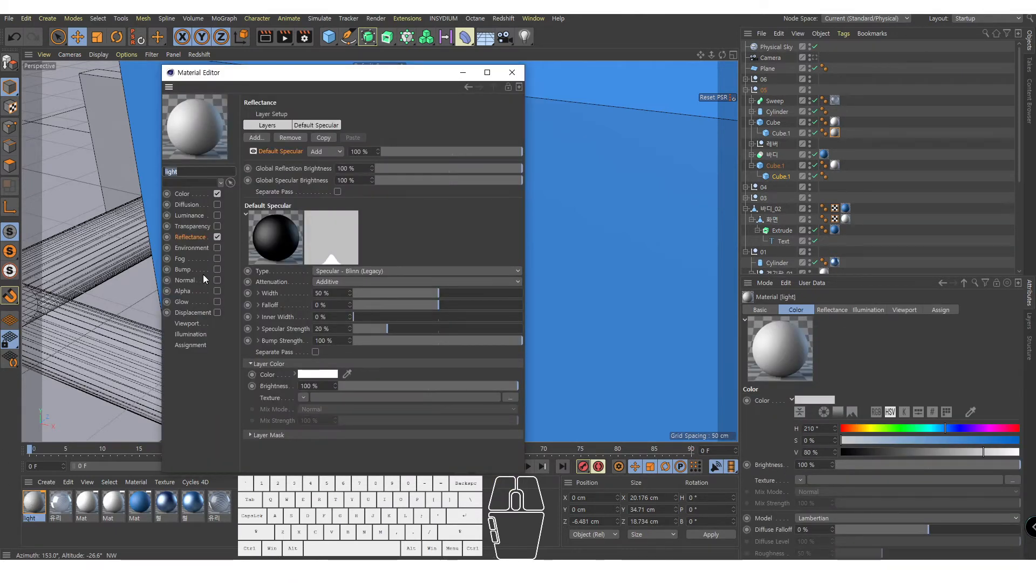
left_click(182, 302)
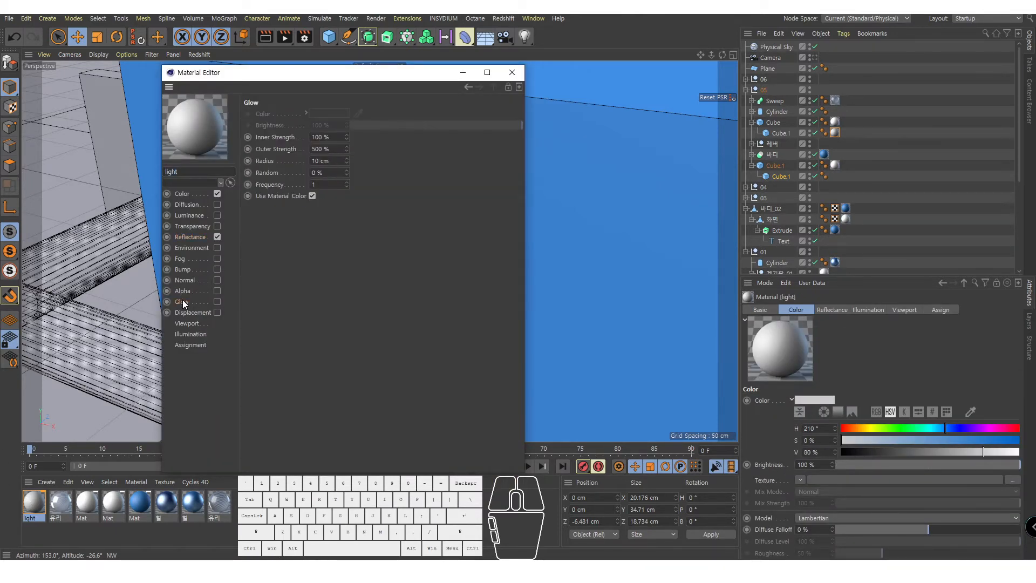
left_click(217, 302)
left_click_drag(308, 72, 753, 89)
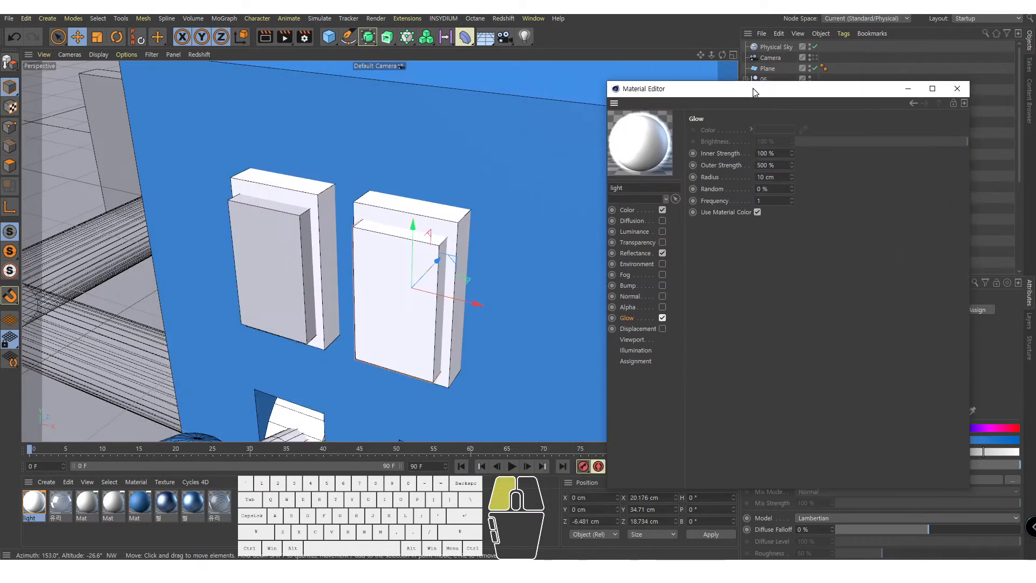
Preview the render of the glowing button and review the Glow strength and radius settings of the light material
left_click(263, 38)
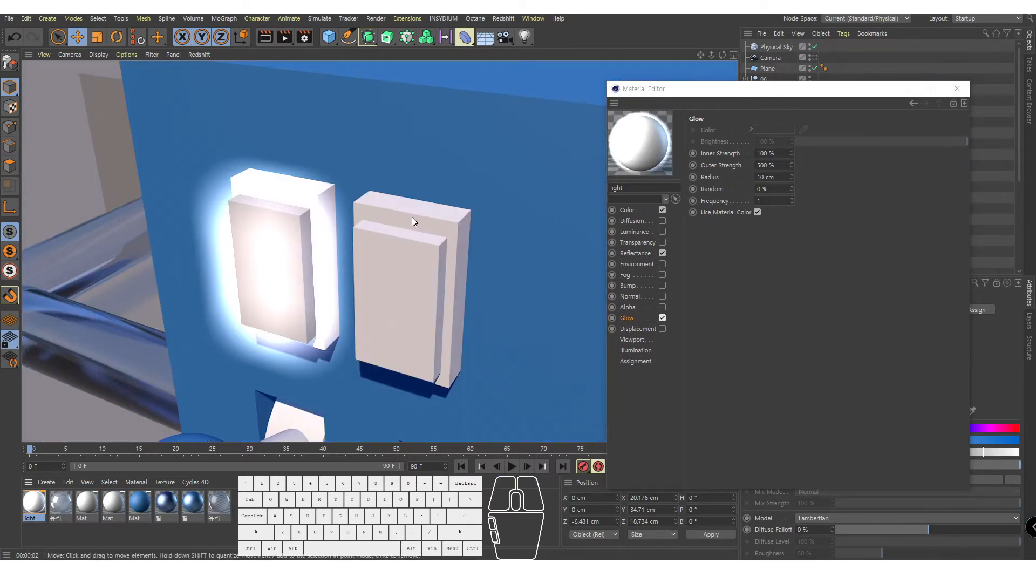
left_click(740, 162)
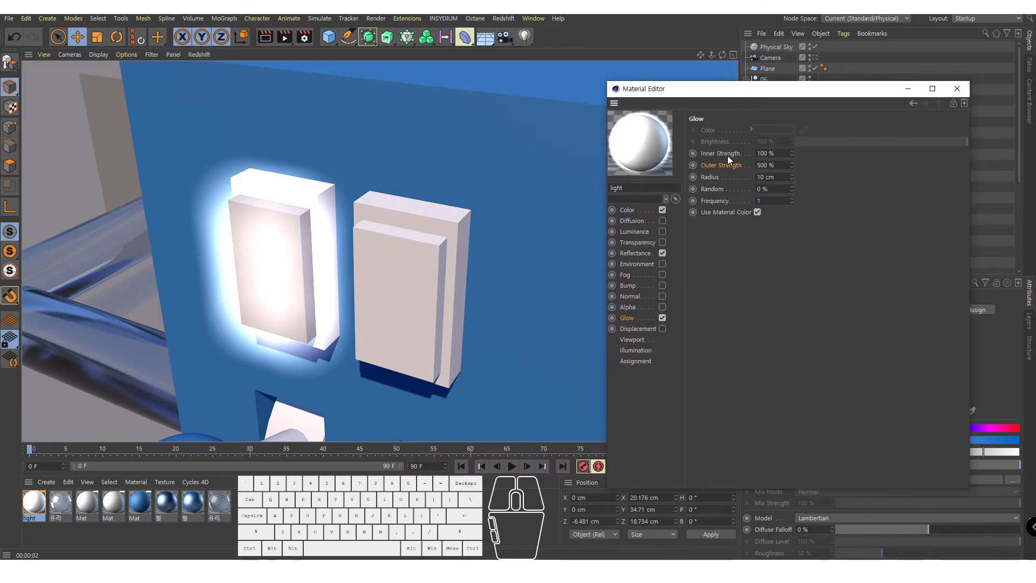
left_click(728, 155)
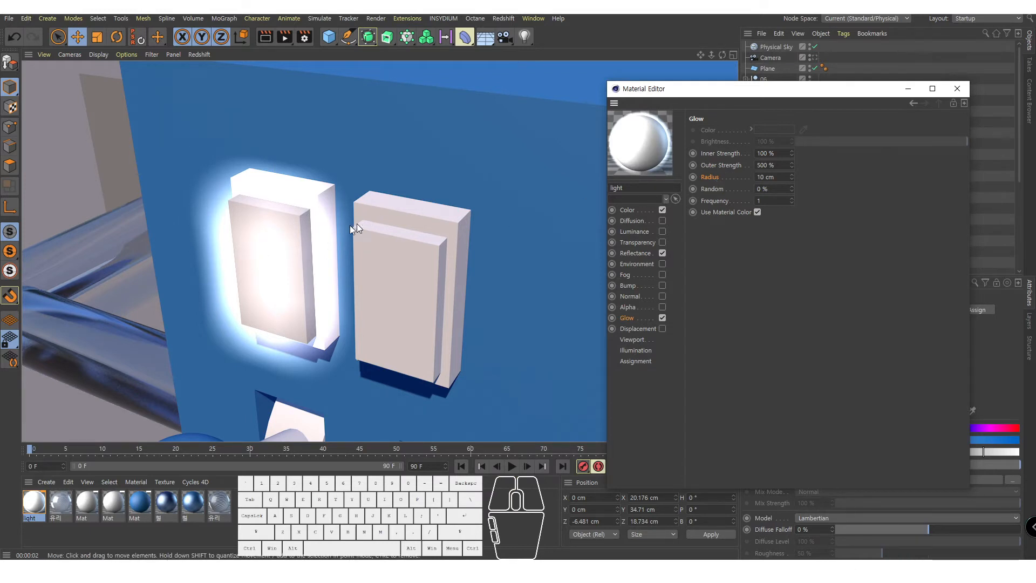
Set the light material's Glow to 50% inner strength, 100% outer strength and 5 cm radius, and preview the render
double_click(776, 154)
double_click(776, 165)
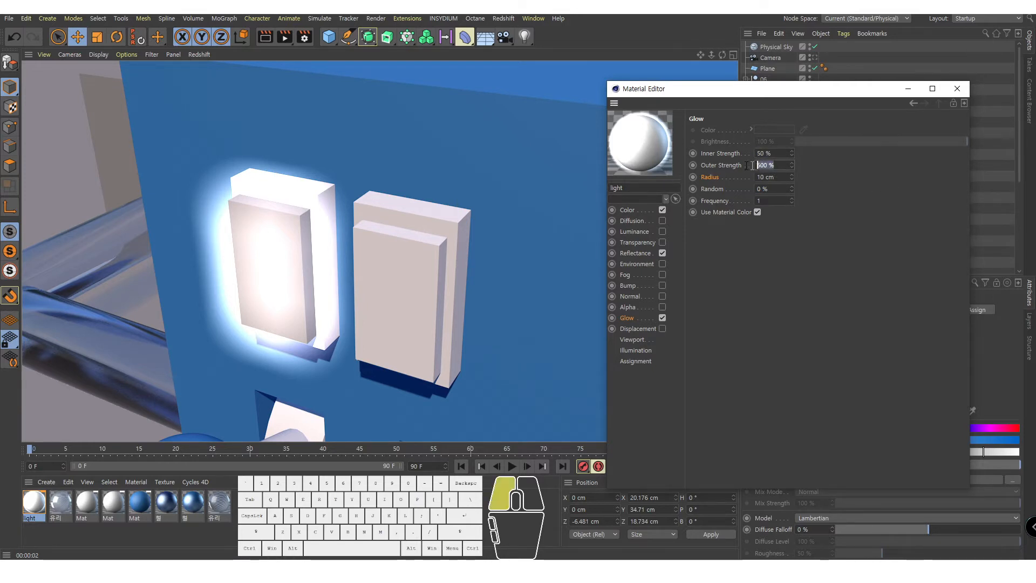
type("100")
double_click(776, 177)
type("5")
left_click(735, 197)
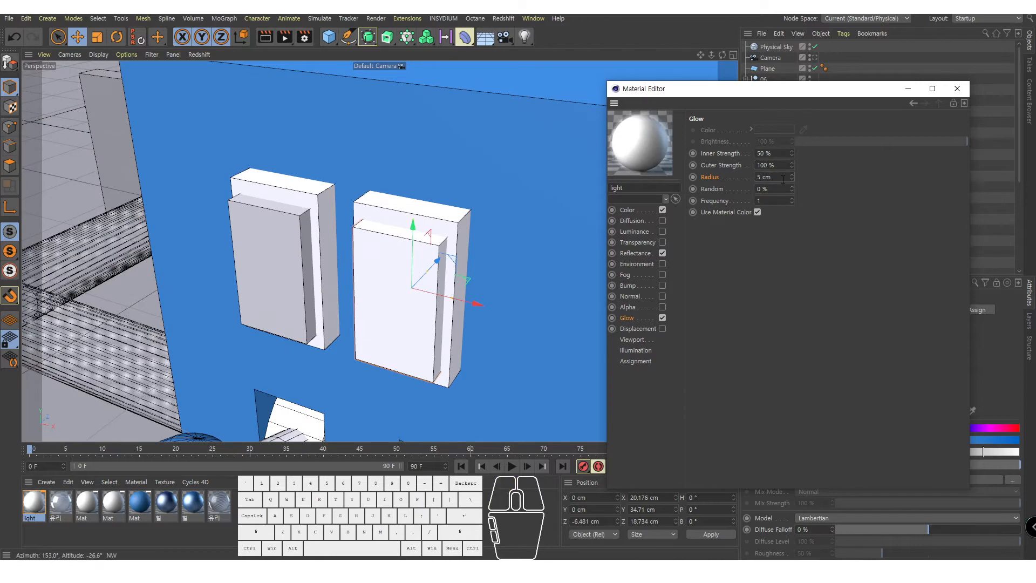
left_click(263, 41)
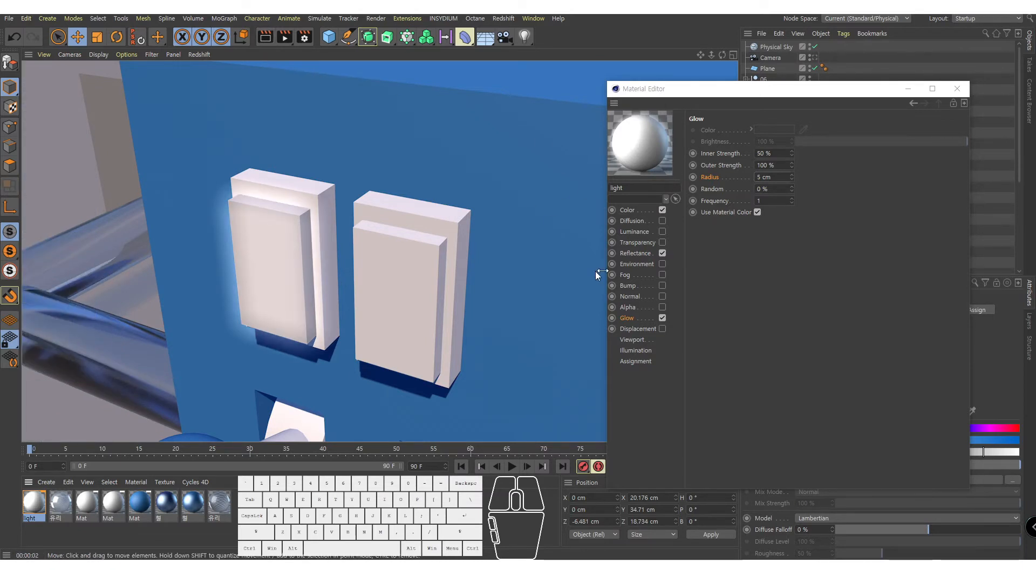
Colour the light material green with hue 131°, saturation 87% and value 59%, and preview the render
left_click(629, 210)
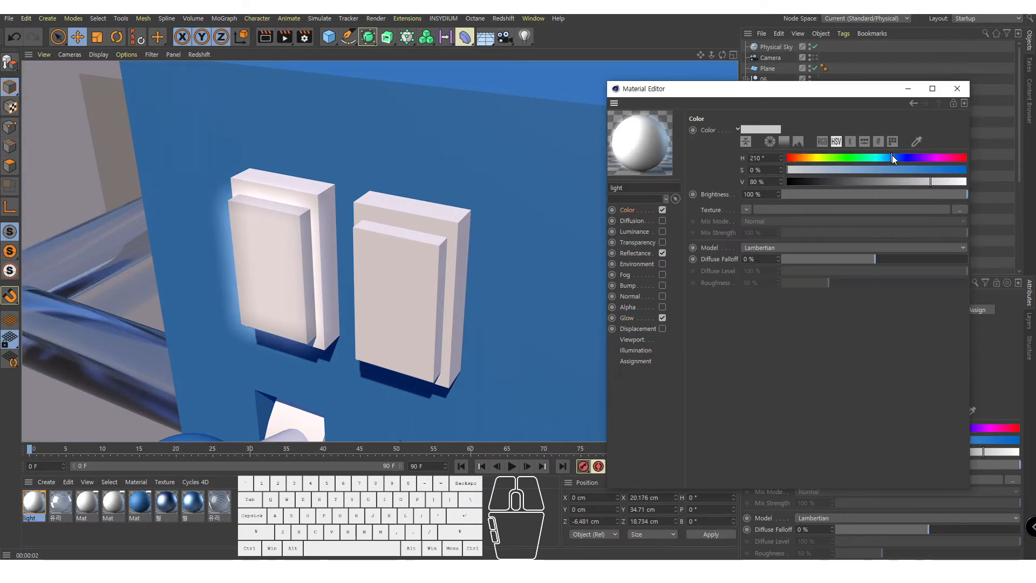
left_click(852, 158)
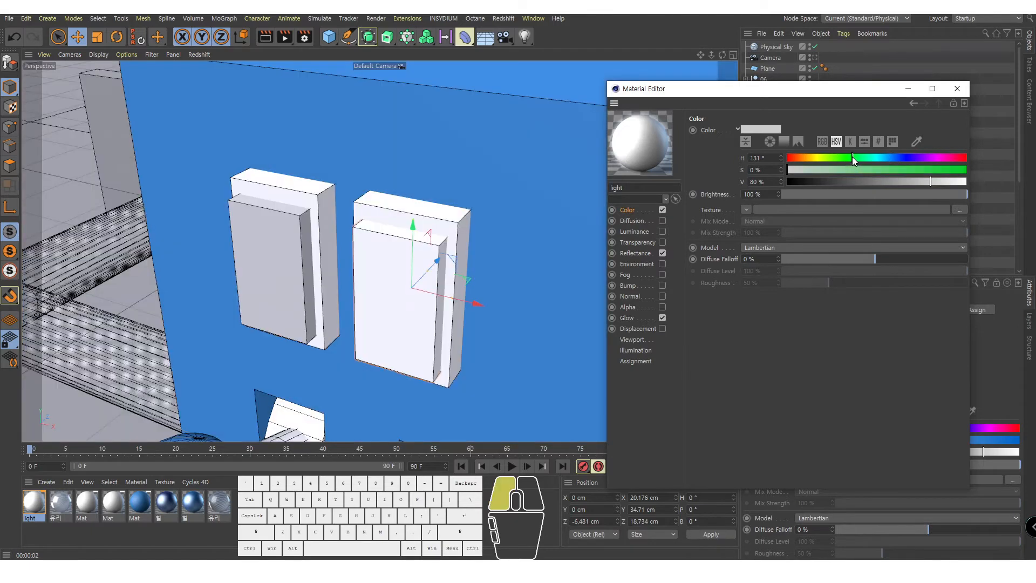
left_click(942, 170)
left_click_drag(924, 181, 893, 181)
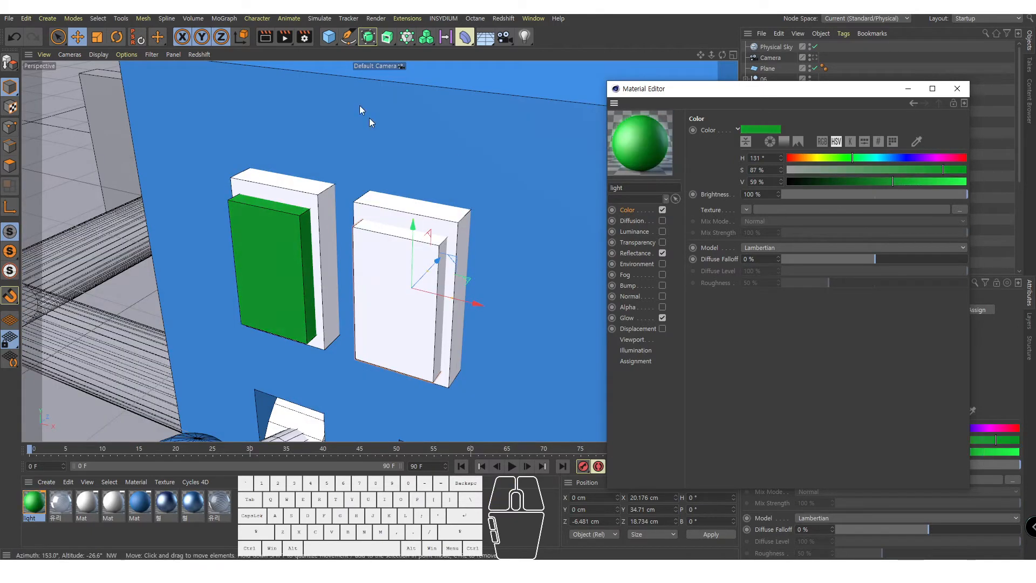
key("ctrl+r")
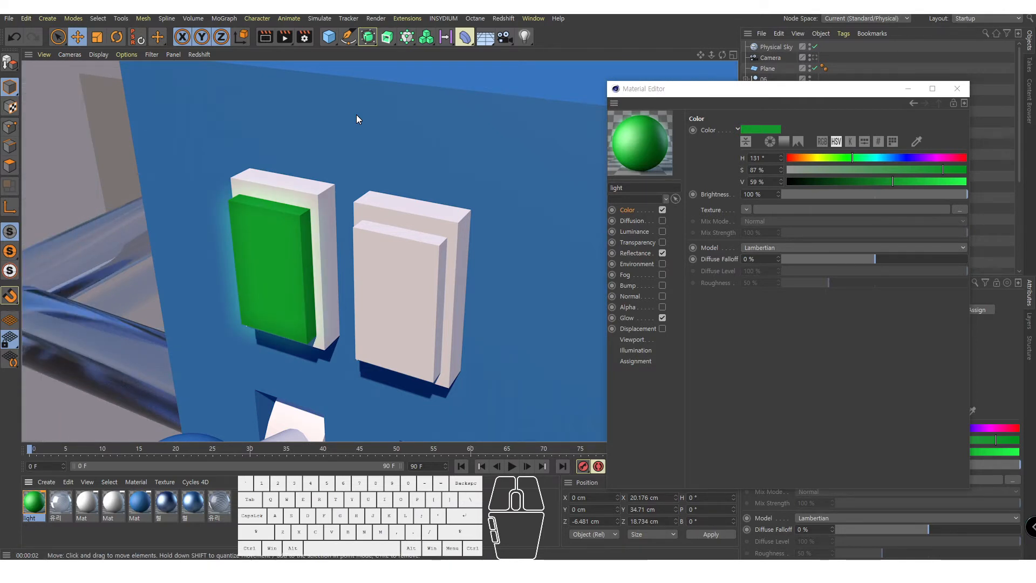
Close the material settings and render the whole machine scene from the camera view
left_click(901, 89)
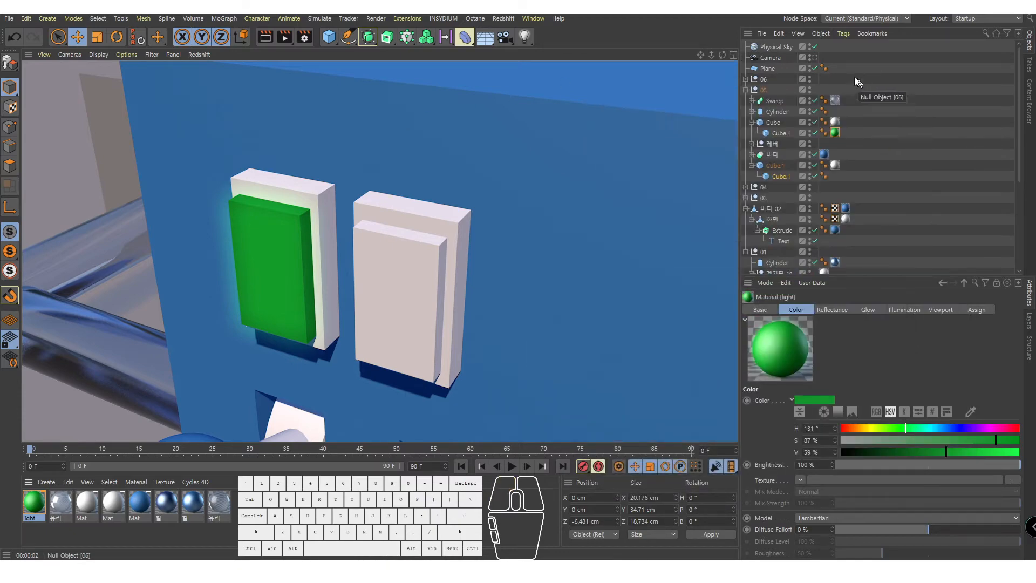
left_click(302, 91)
left_click(265, 37)
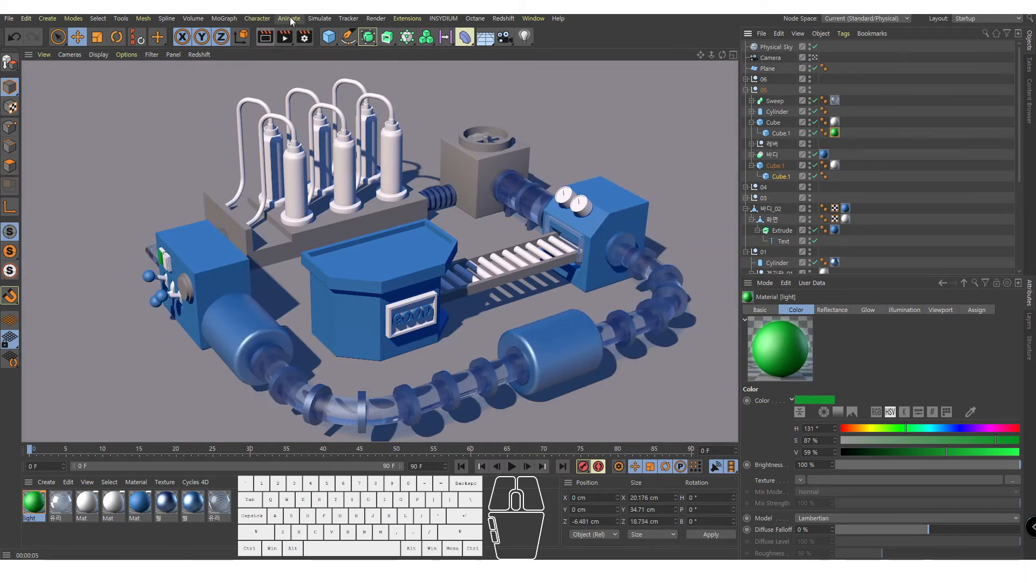
Set the green light material's Glow to 100% inner strength, 300% outer strength and 10 cm radius, and preview the render
double_click(31, 509)
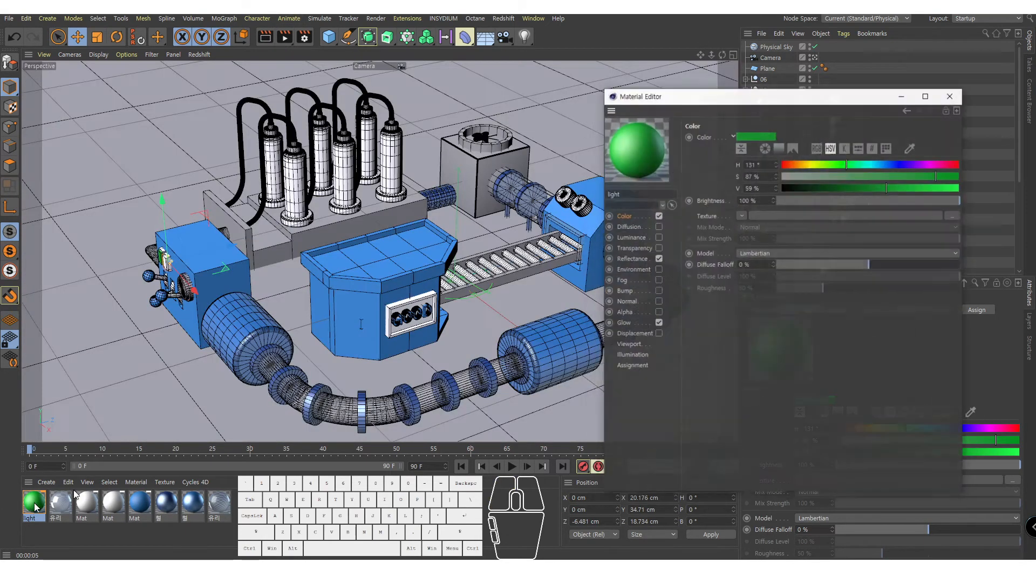
left_click(642, 320)
left_click(772, 153)
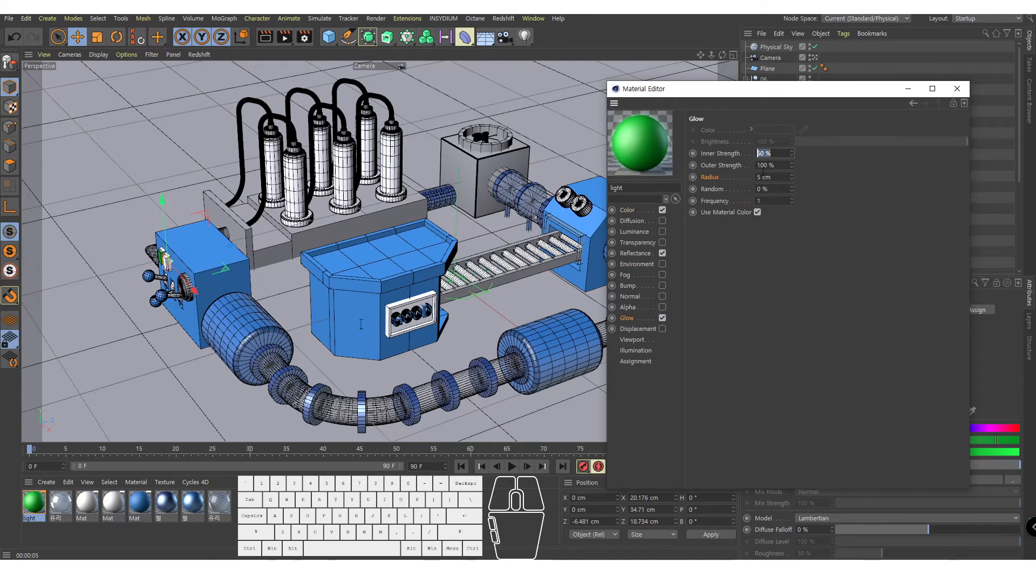
type("100")
left_click(774, 165)
type("3")
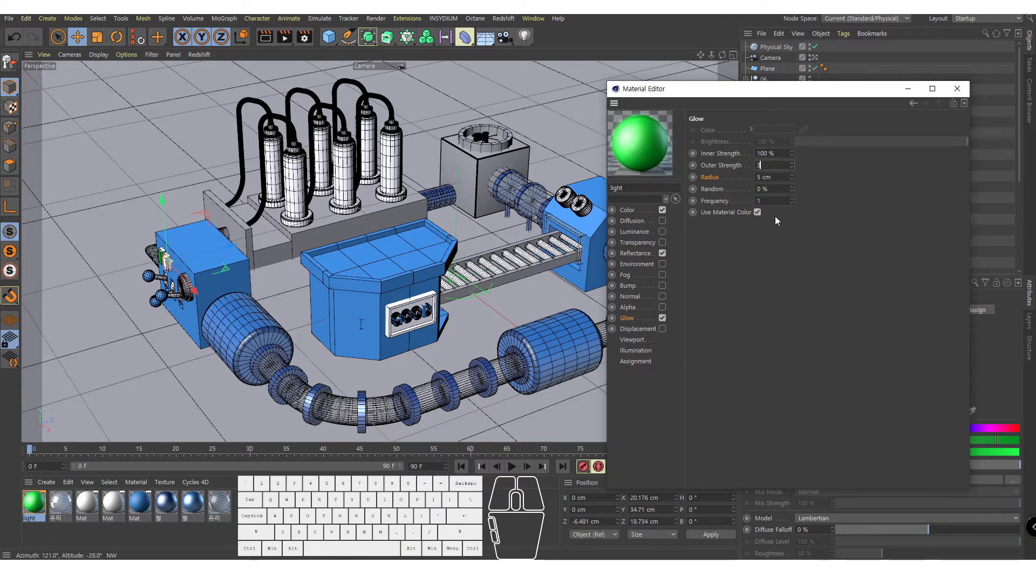
type("00")
left_click(774, 177)
type("10")
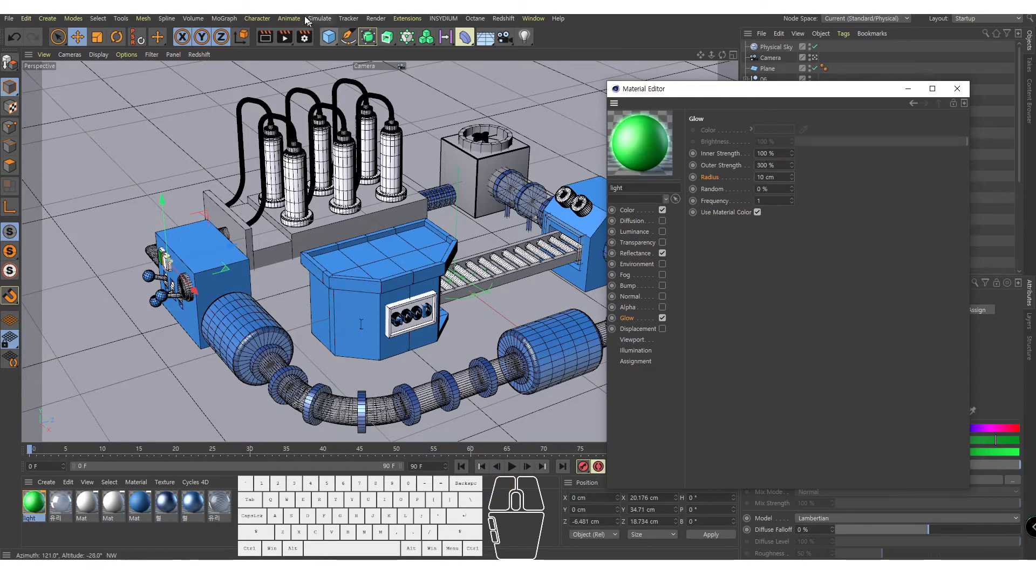
left_click(266, 35)
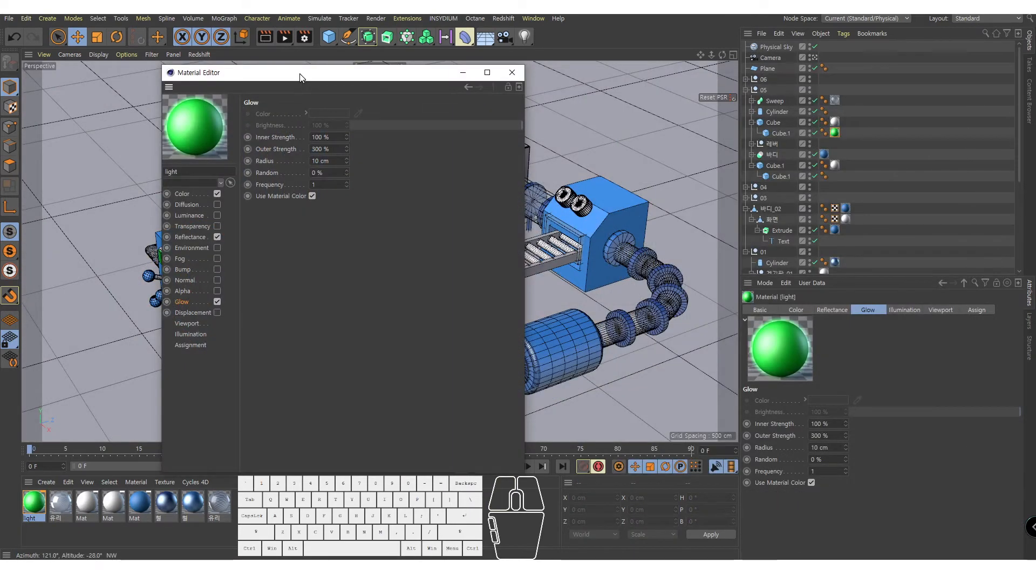
Keyframe the light material's Glow channel as enabled at frame 0 and disabled at frame 10
left_click_drag(301, 77, 668, 73)
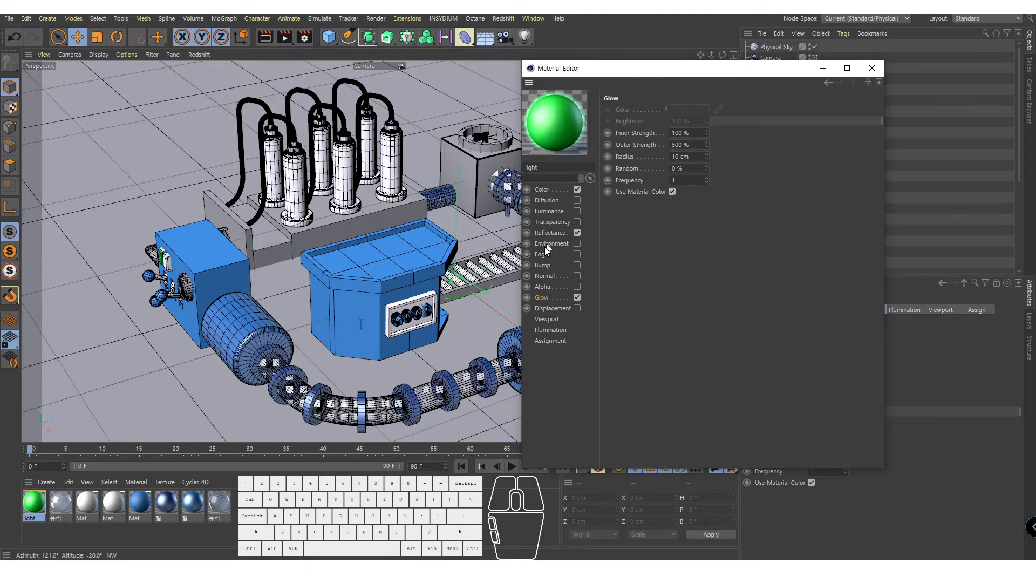
left_click(540, 298)
left_click(529, 298)
left_click_drag(87, 450, 103, 450)
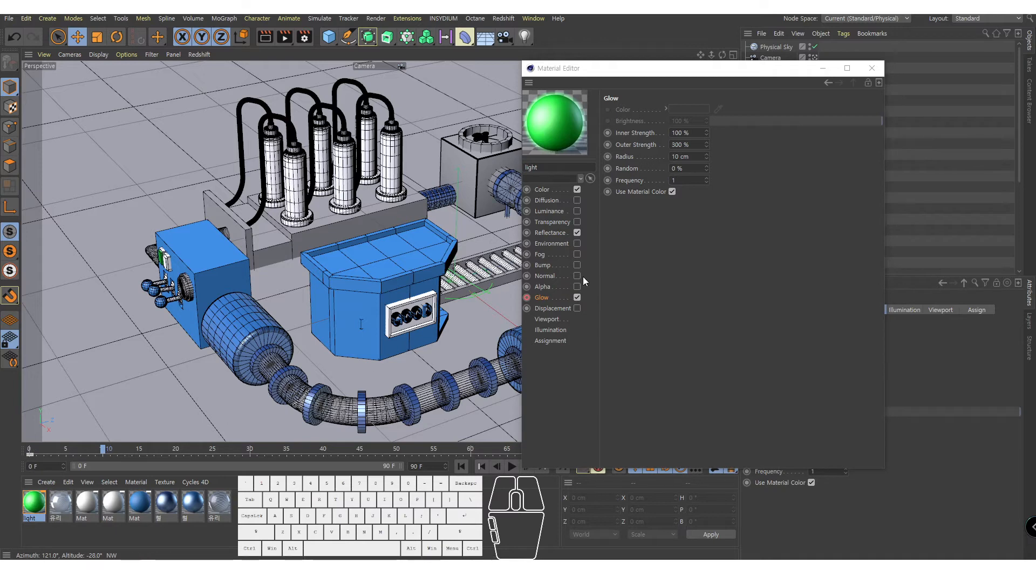
left_click(577, 298)
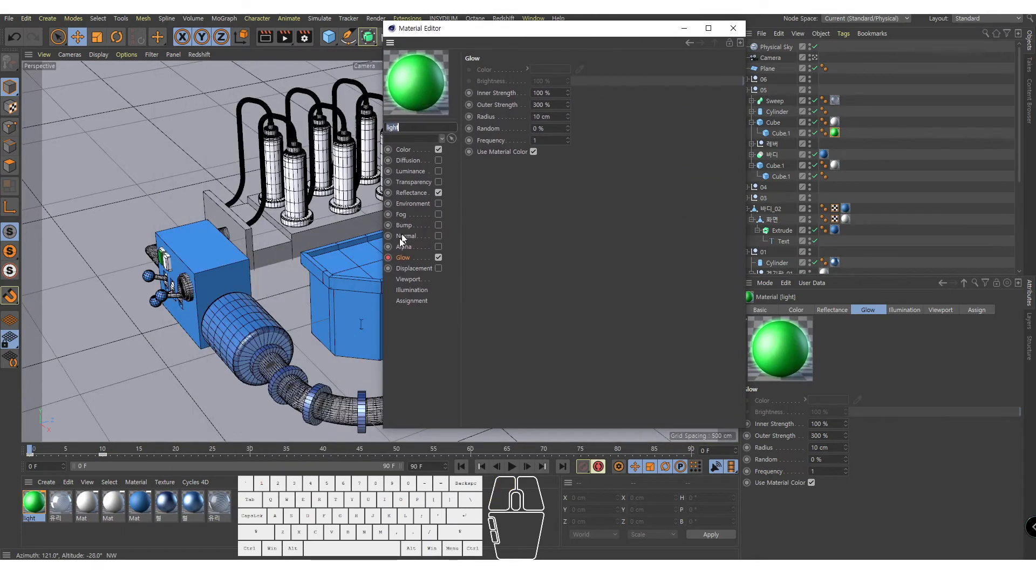
left_click(105, 455)
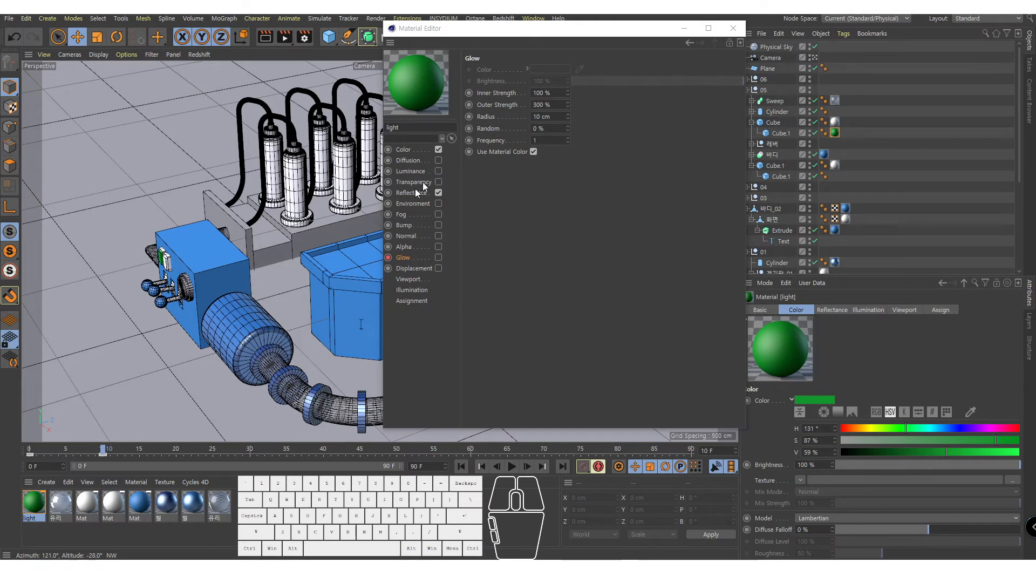
Keyframe the Glow channel as enabled at frame 20, disabled at frame 30 and enabled at frame 40
left_click_drag(194, 449, 176, 449)
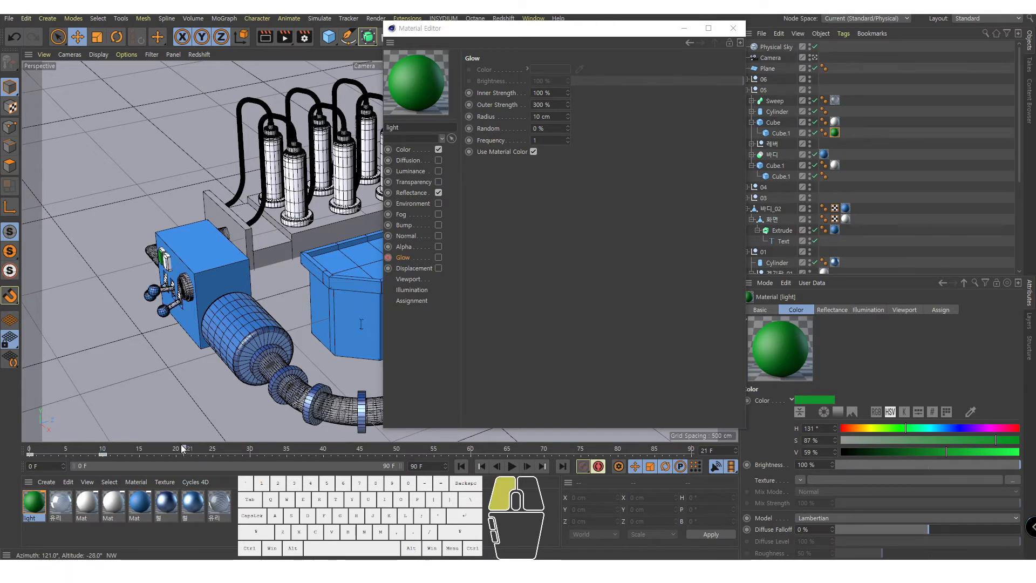
left_click(437, 256)
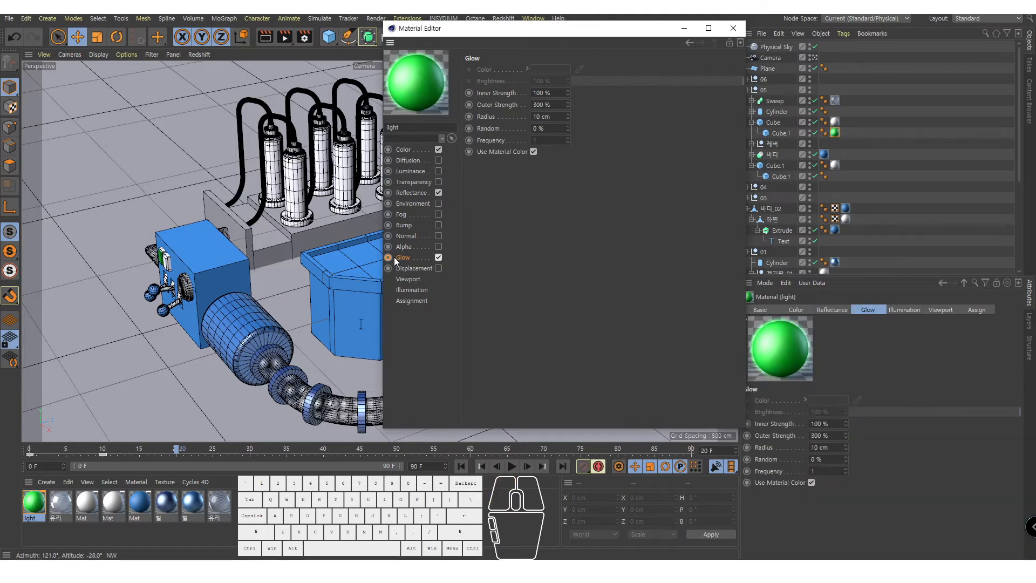
left_click(249, 450)
left_click(438, 257)
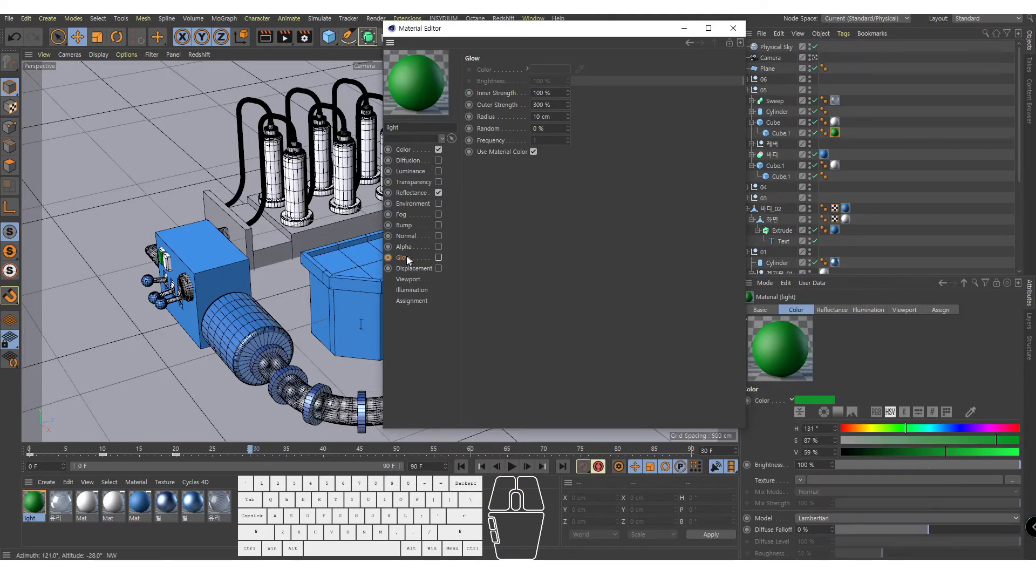
left_click(388, 257, "ctrl")
left_click(324, 450)
left_click(439, 257)
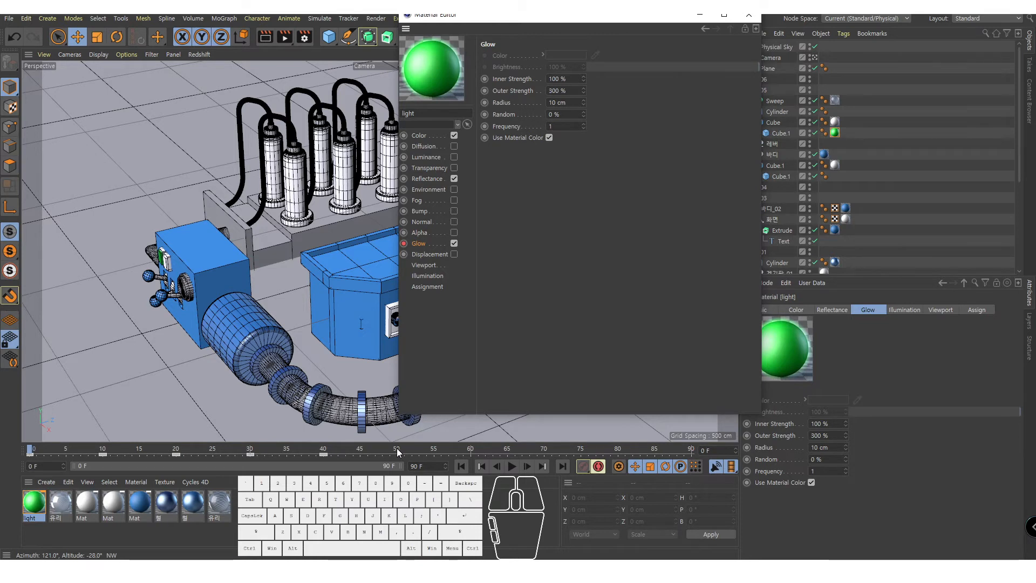
Keyframe the Glow channel as disabled at frame 50 and enabled at frame 60
left_click_drag(323, 451, 396, 456)
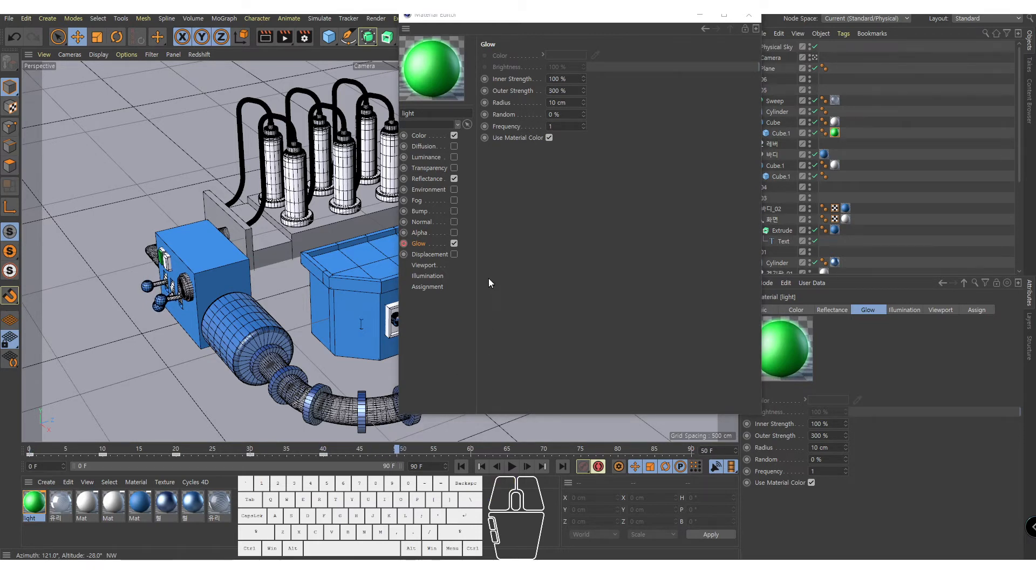
left_click(454, 243)
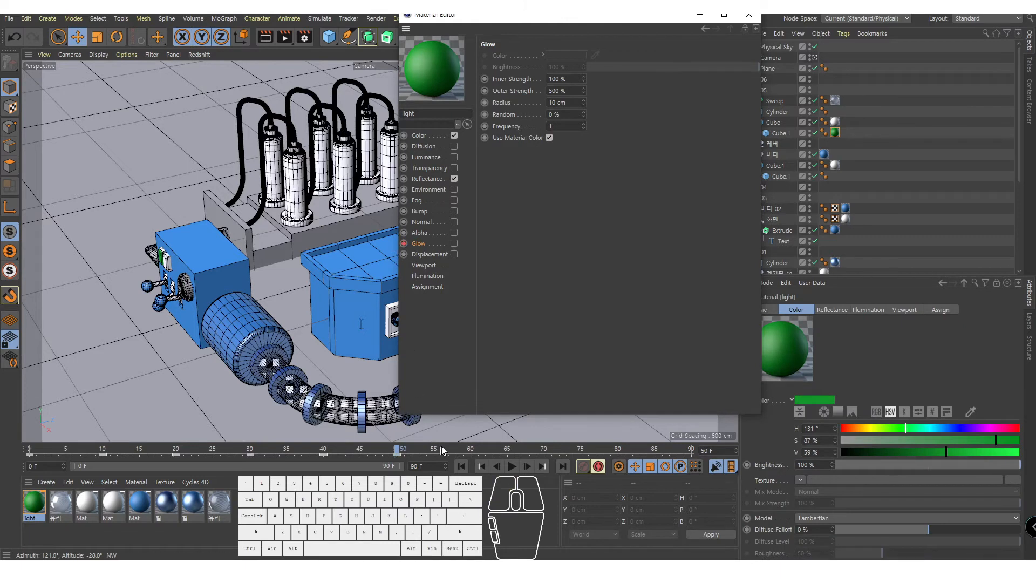
left_click(468, 450)
left_click(454, 243)
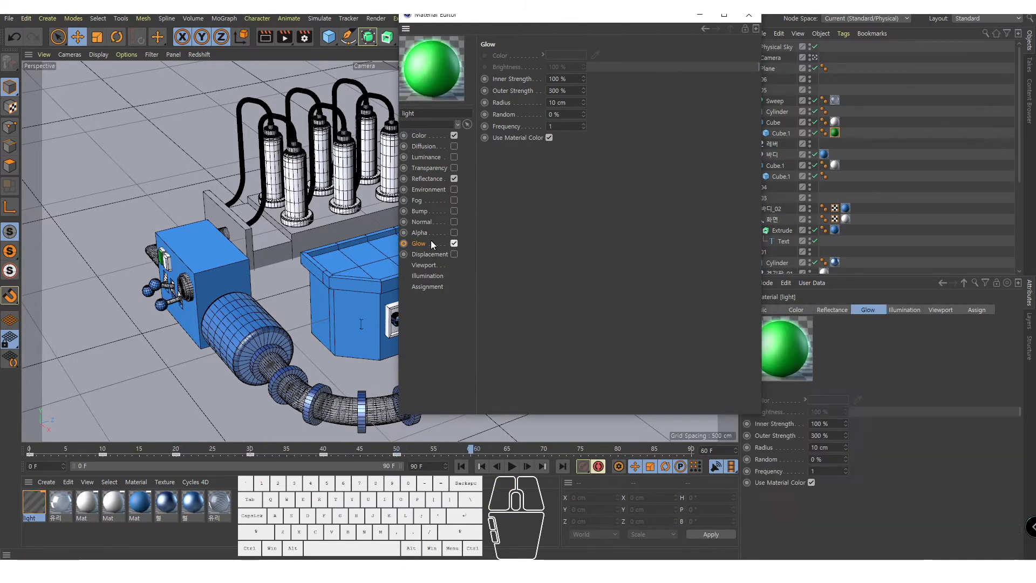
left_click(404, 243, "ctrl")
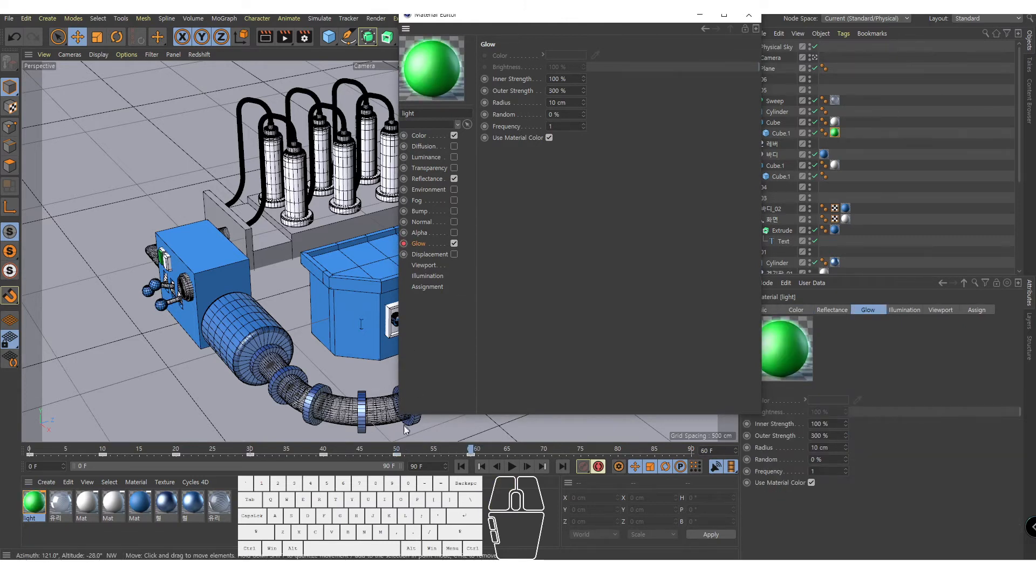
Duplicate the Glow keyframes of frames 50 and 60 along the timeline to extend the blinking from frame 70 to frame 90
left_click_drag(399, 456, 424, 457)
left_click(403, 448)
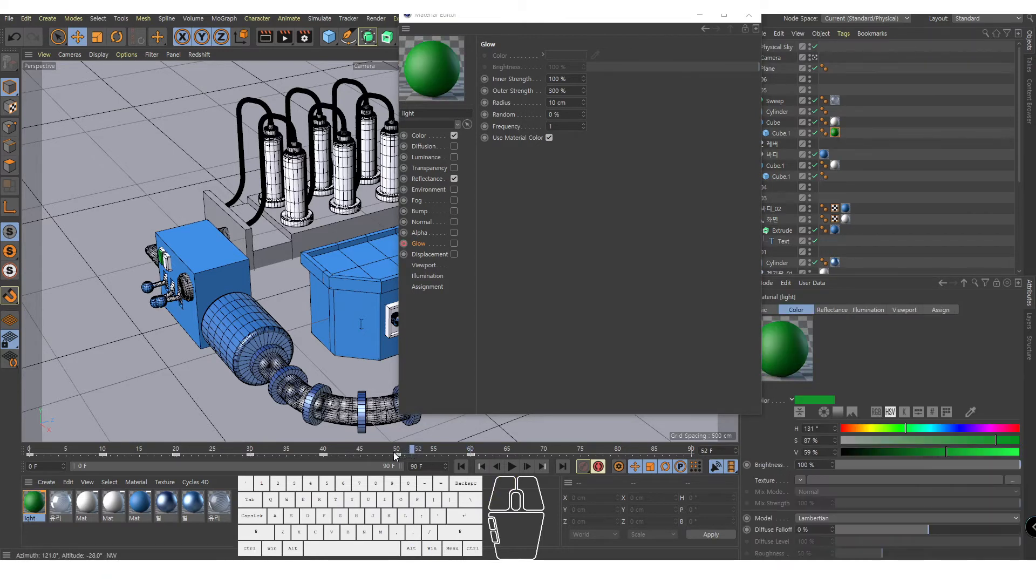
left_click(402, 458)
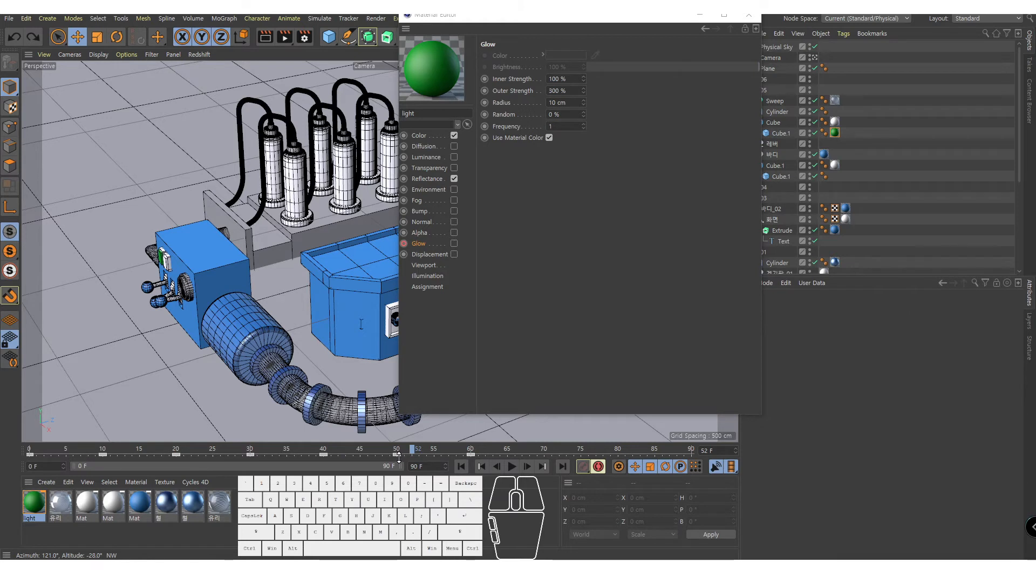
left_click(397, 456)
left_click_drag(394, 454, 432, 458, "ctrl")
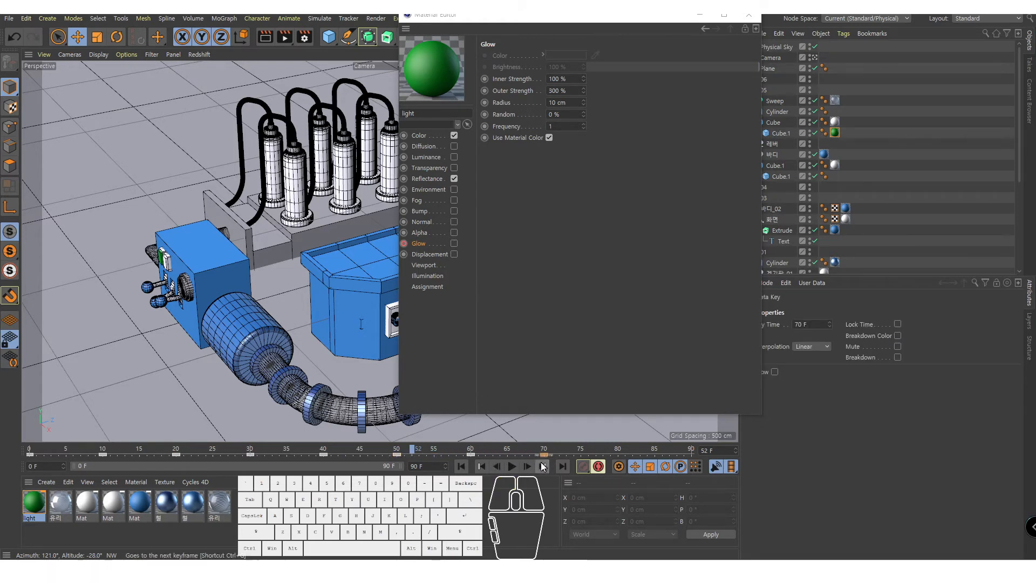
left_click(469, 455)
left_click_drag(468, 455, 697, 458)
left_click(617, 455)
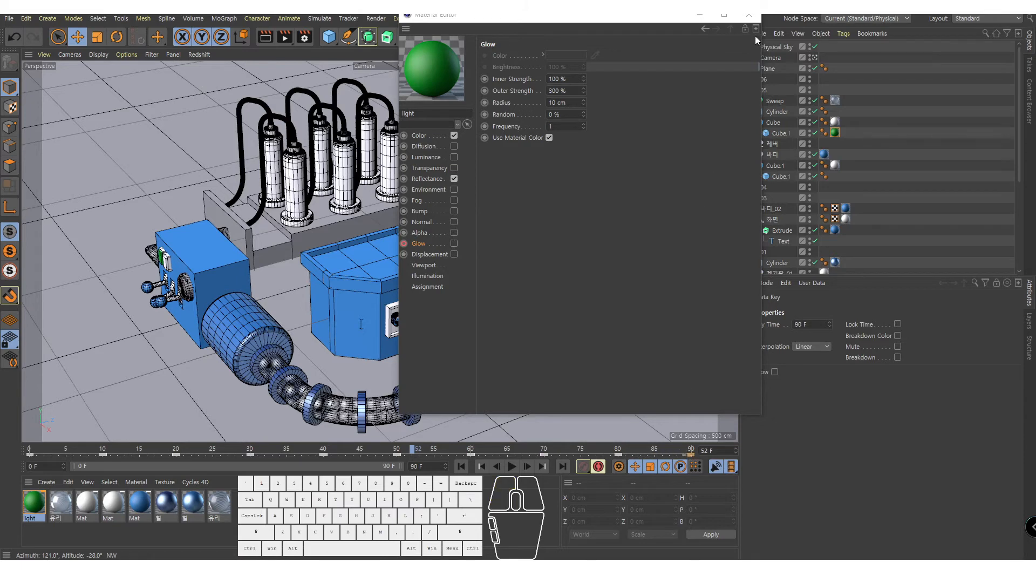
Close the material settings and render the camera view at frame 52 to check the green button
left_click(700, 16)
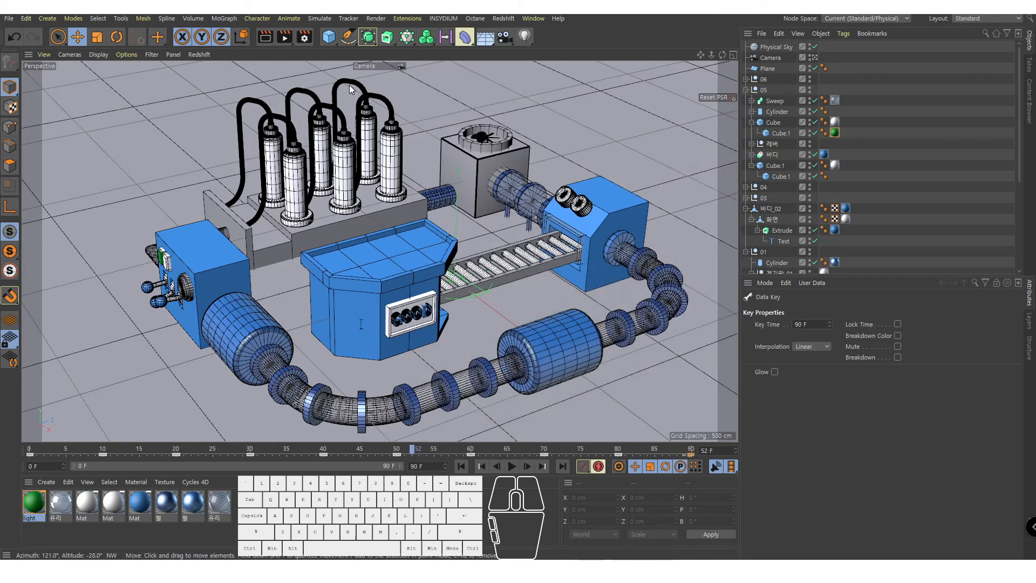
left_click(265, 38)
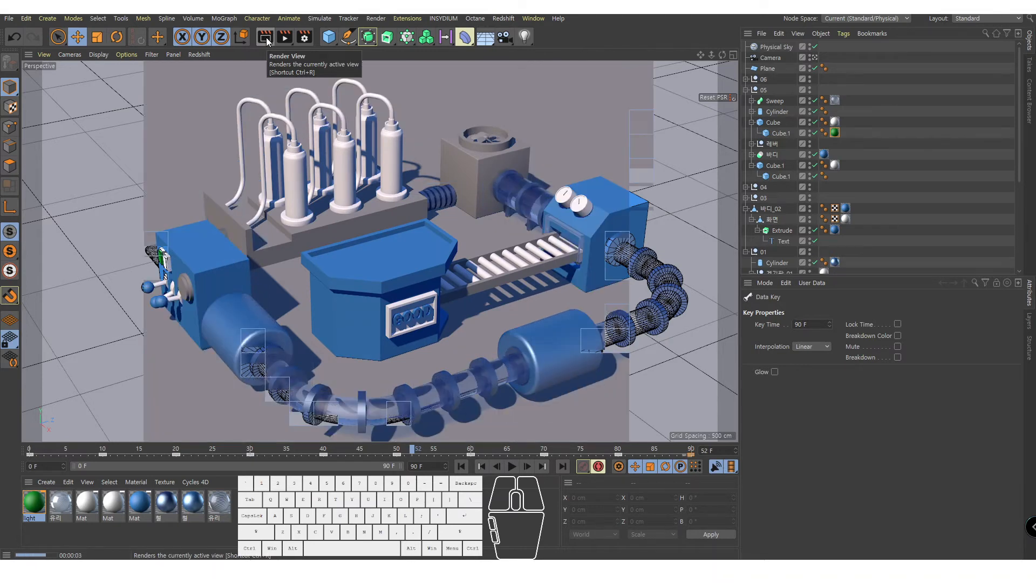
left_click(342, 168)
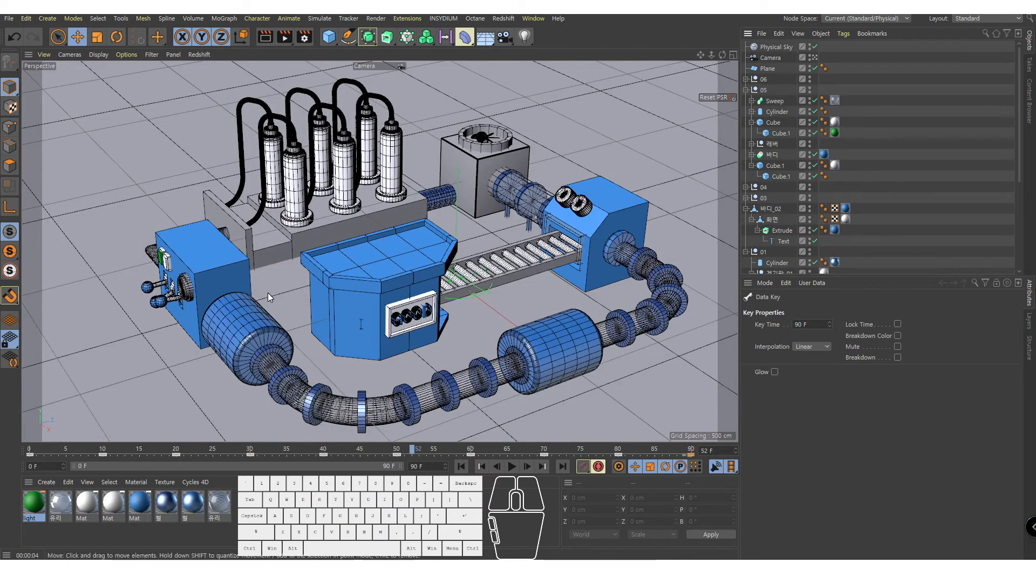
Duplicate the green light material and leave the camera view for a close-up of the control box's two rectangular buttons
left_click(34, 507)
left_click_drag(34, 508, 61, 504, "ctrl")
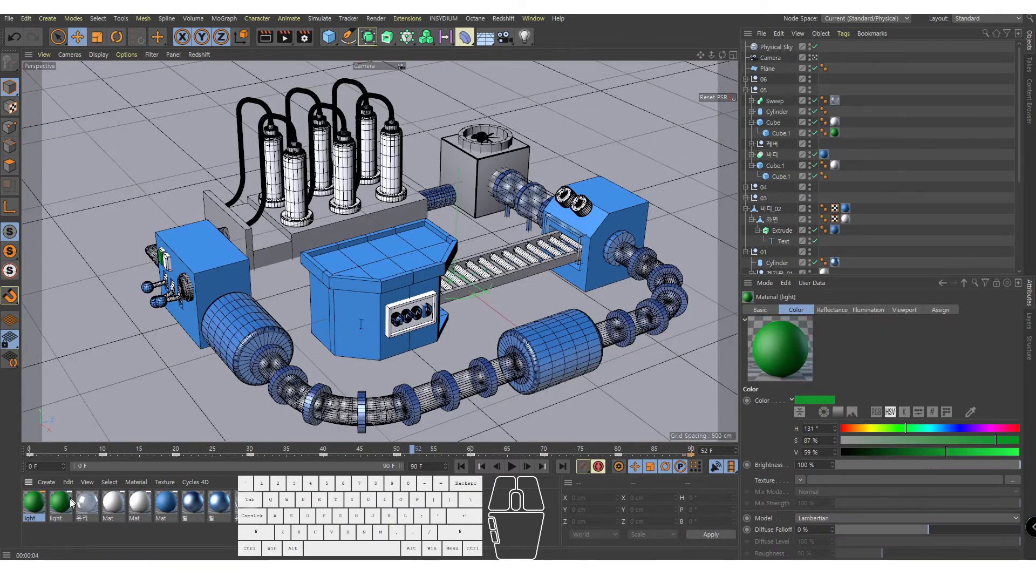
left_click(814, 57)
left_click_drag(370, 248, 354, 271, "alt")
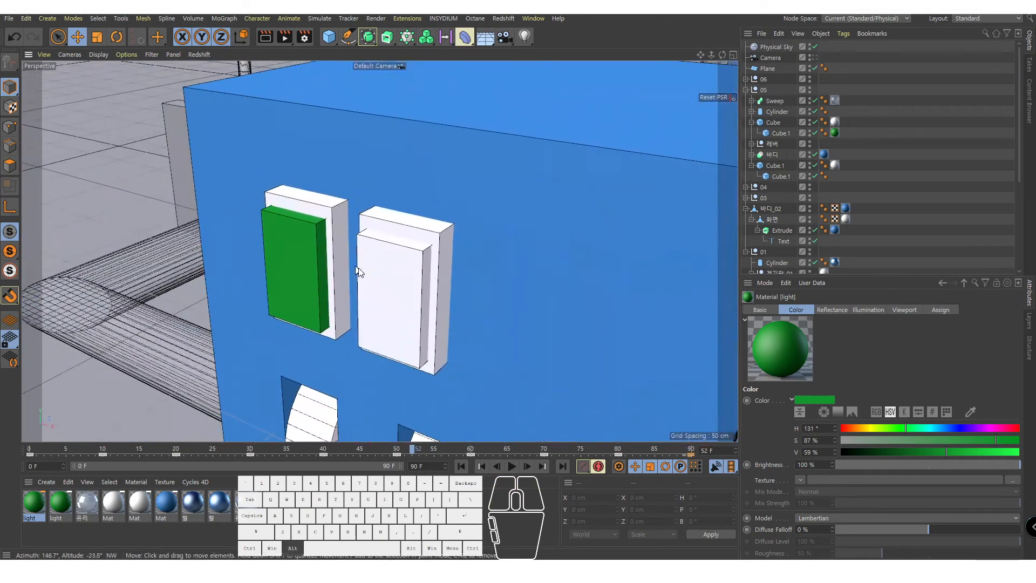
Assign the duplicated light material to the second rectangular button's front cube and recolor it red with hue 13°
left_click(385, 287)
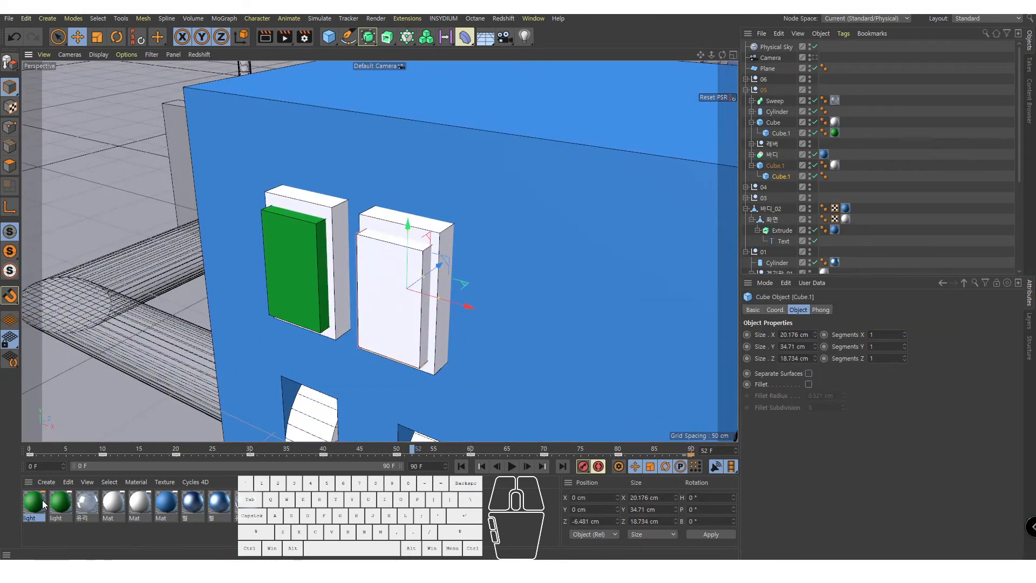
left_click_drag(44, 504, 900, 243)
left_click_drag(811, 180, 812, 180)
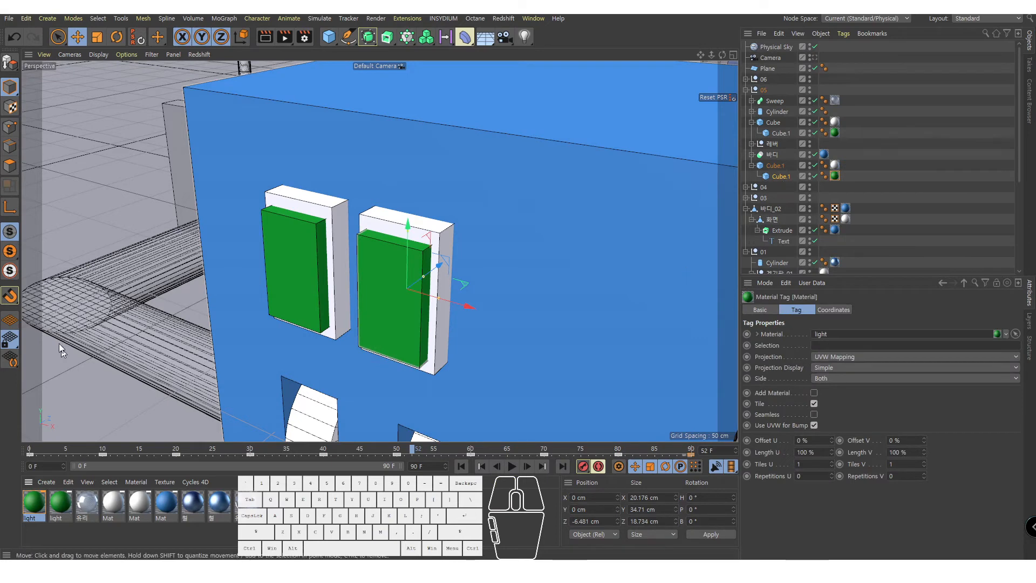
double_click(22, 510)
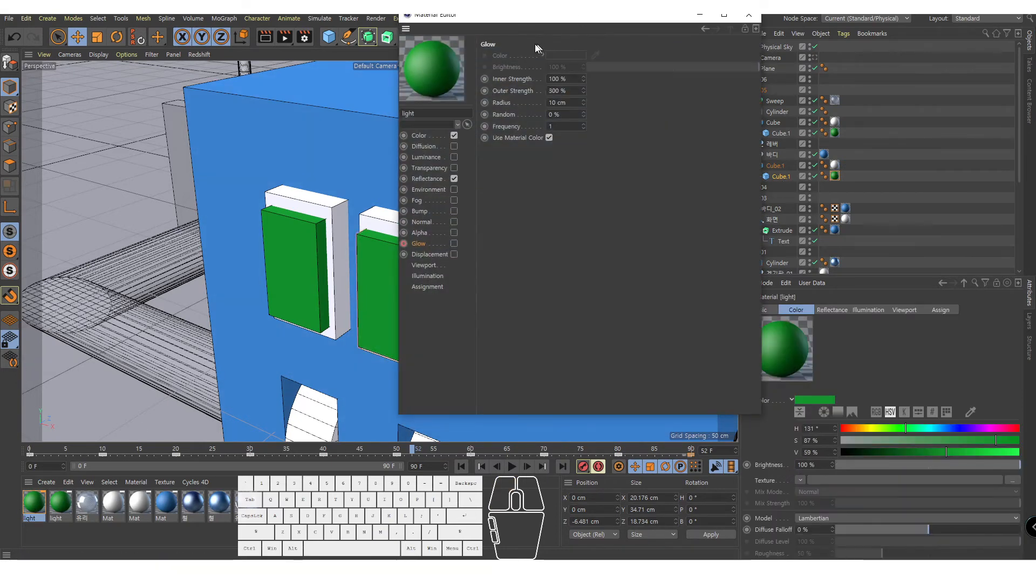
left_click_drag(592, 82, 585, 82)
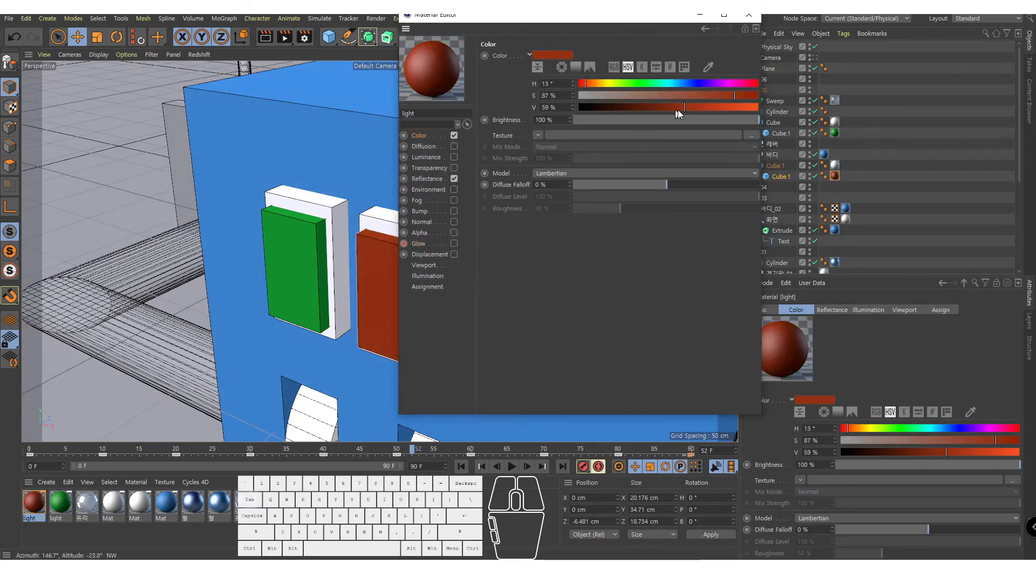
left_click(749, 15)
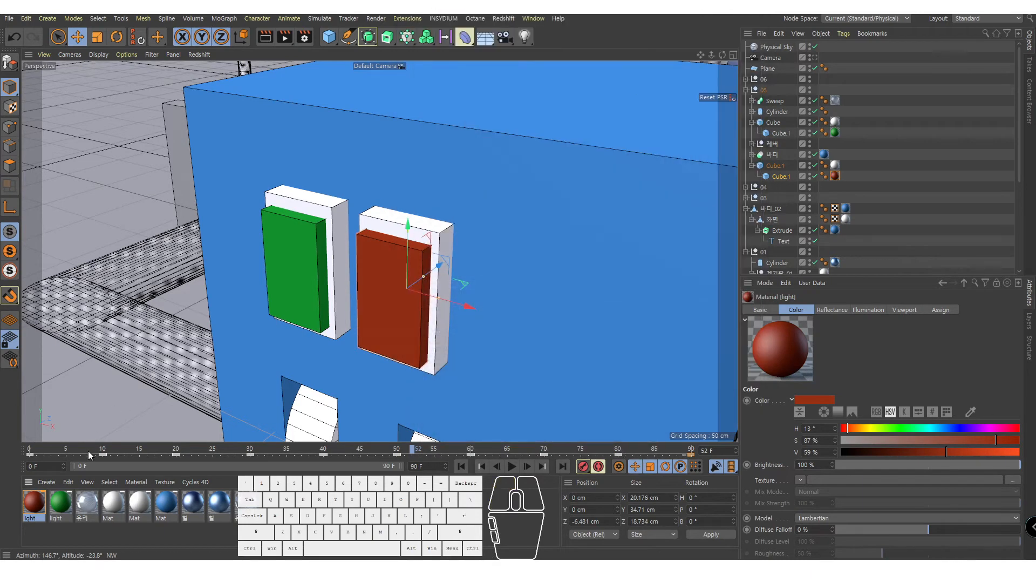
Go back to frame 0 and render the close-up view to check the green and red buttons
left_click_drag(91, 457, 29, 453)
left_click(264, 41)
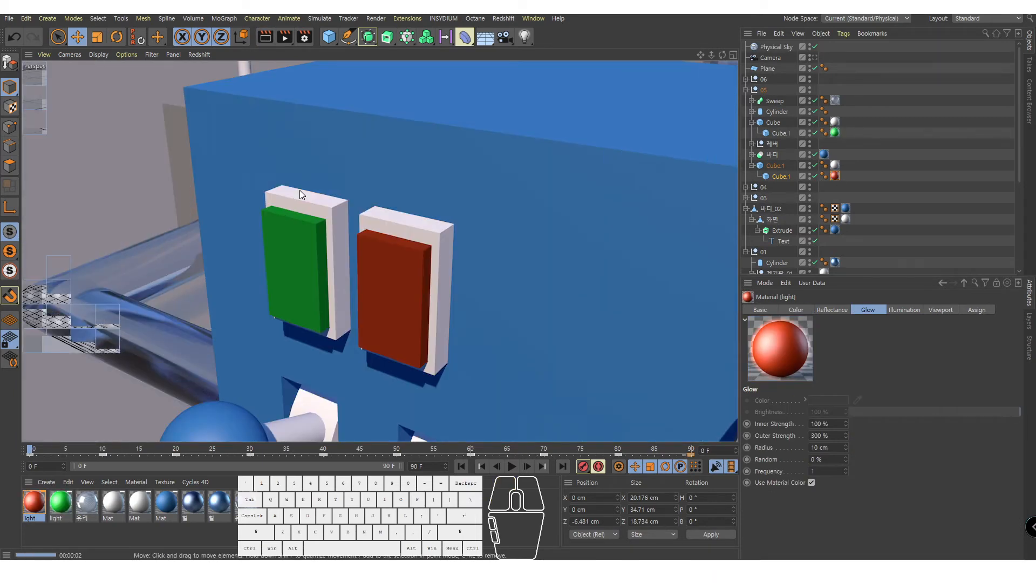
left_click(530, 200)
Apply the white Mat material to the parent Cylinder of the round lamp on the control box's front
right_click_drag(540, 230, 549, 255, "alt")
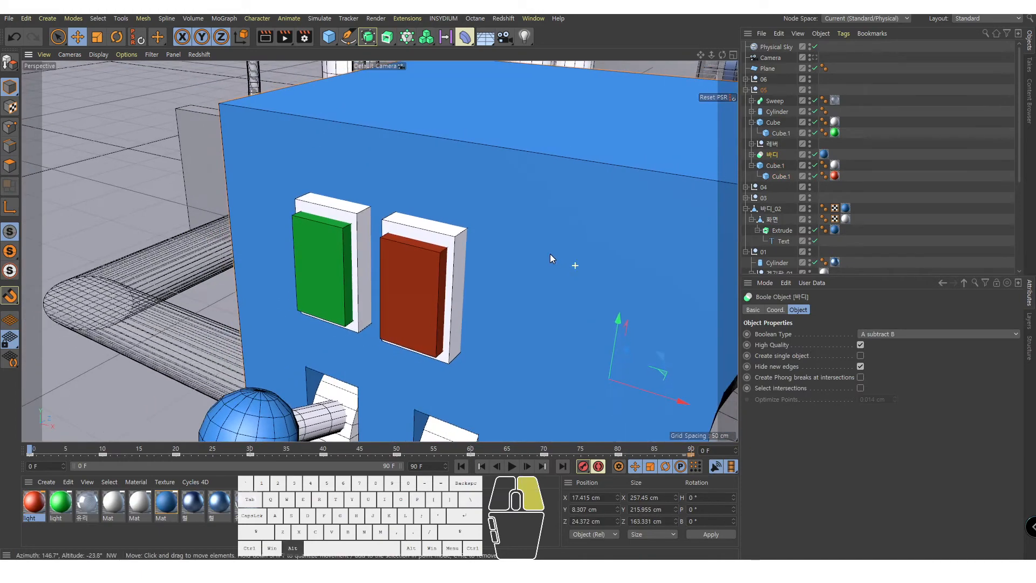
scroll(578, 259, "down", 5)
middle_click_drag(549, 254, 377, 224, "alt")
right_click_drag(496, 286, 552, 259, "alt")
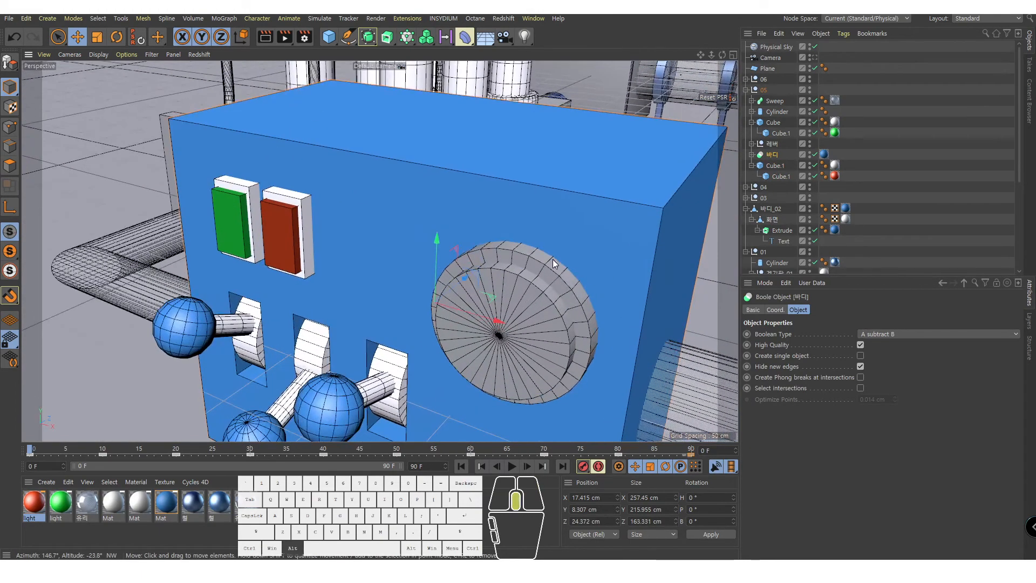
middle_click_drag(552, 259, 524, 226, "alt")
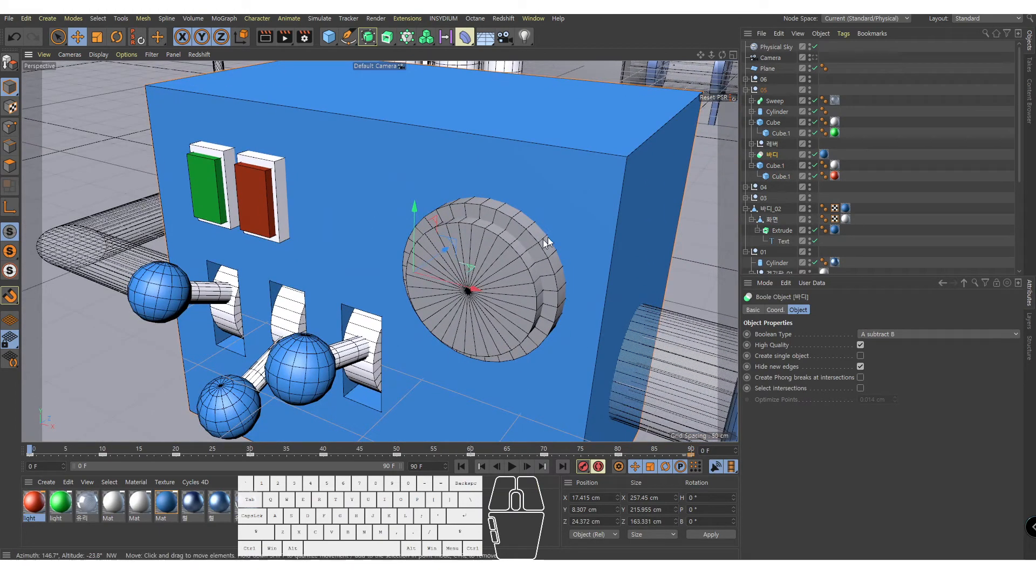
left_click(475, 245)
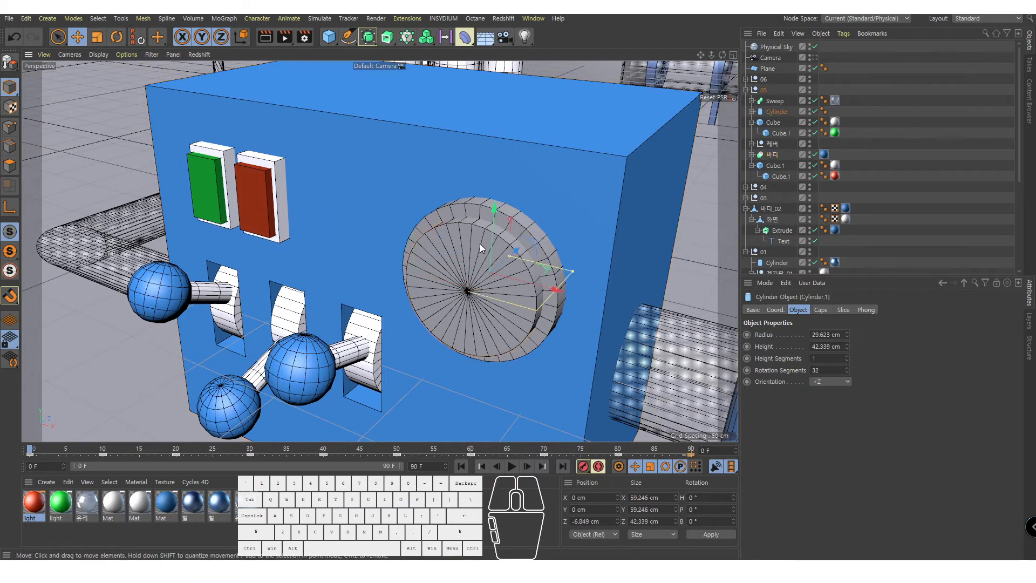
left_click(752, 115)
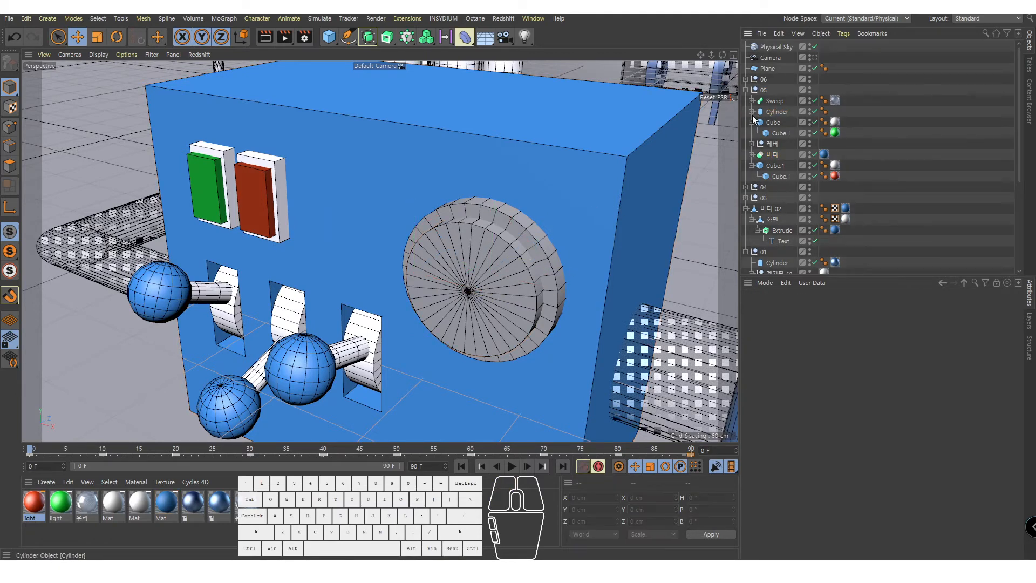
left_click(751, 112)
left_click_drag(96, 501, 715, 139)
left_click_drag(771, 118, 771, 113)
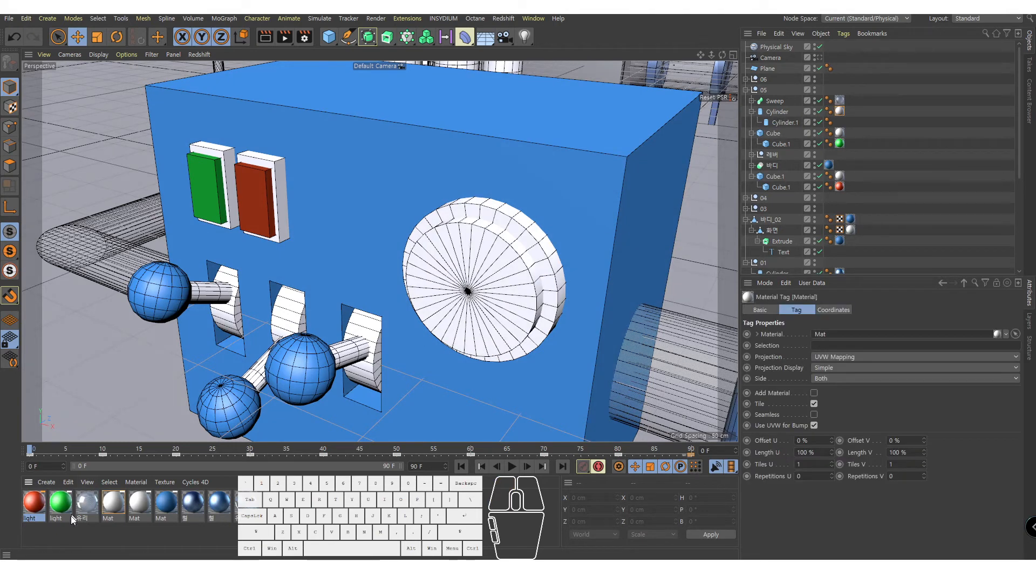
Assign a duplicate of the green light material to the lamp's inner Cylinder.1 and turn it bright white with saturation 0%
left_click_drag(60, 517, 28, 504, "ctrl")
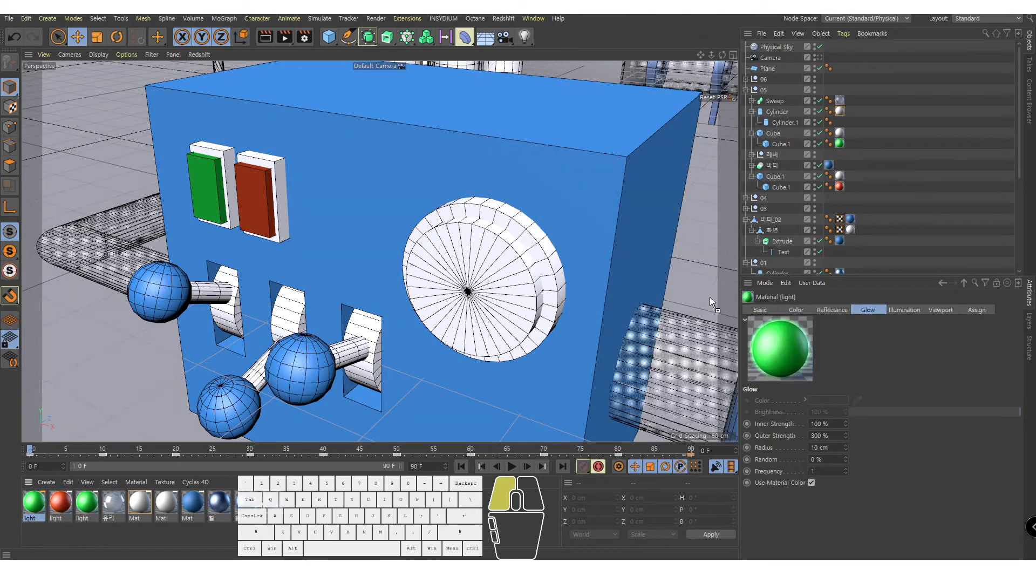
left_click_drag(776, 119, 780, 123)
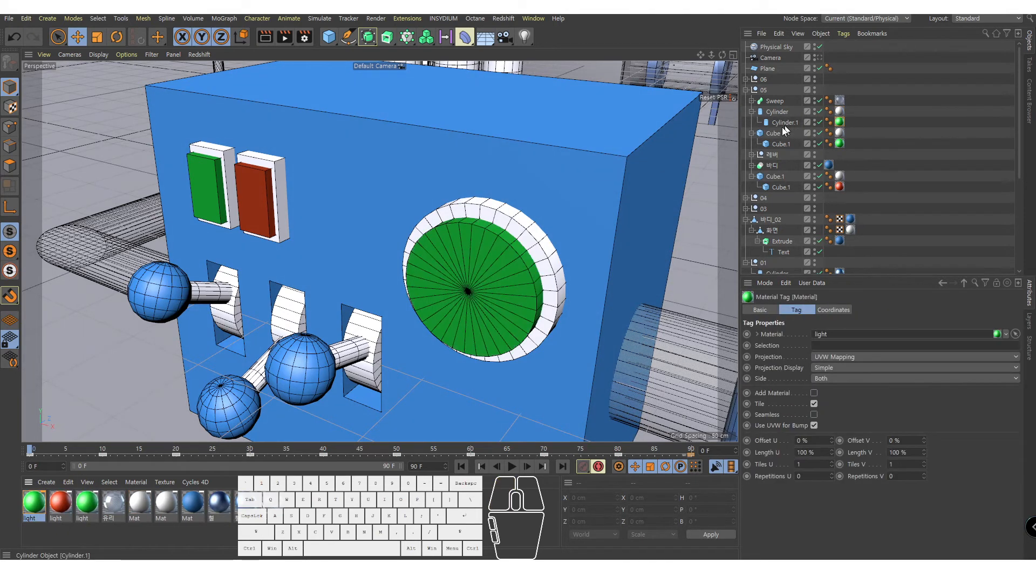
double_click(34, 501)
left_click(580, 95)
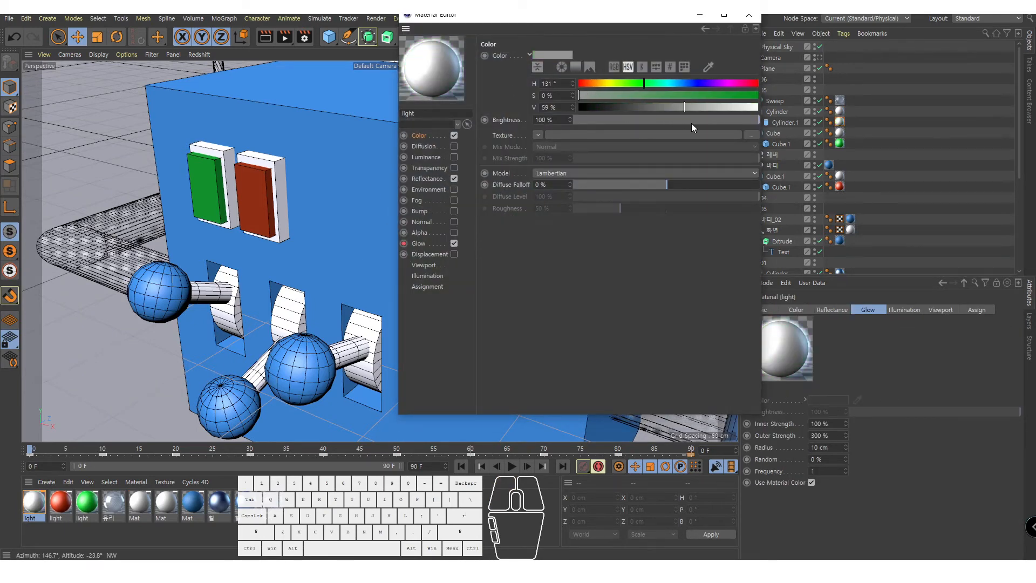
left_click_drag(688, 108, 754, 108)
left_click(700, 16)
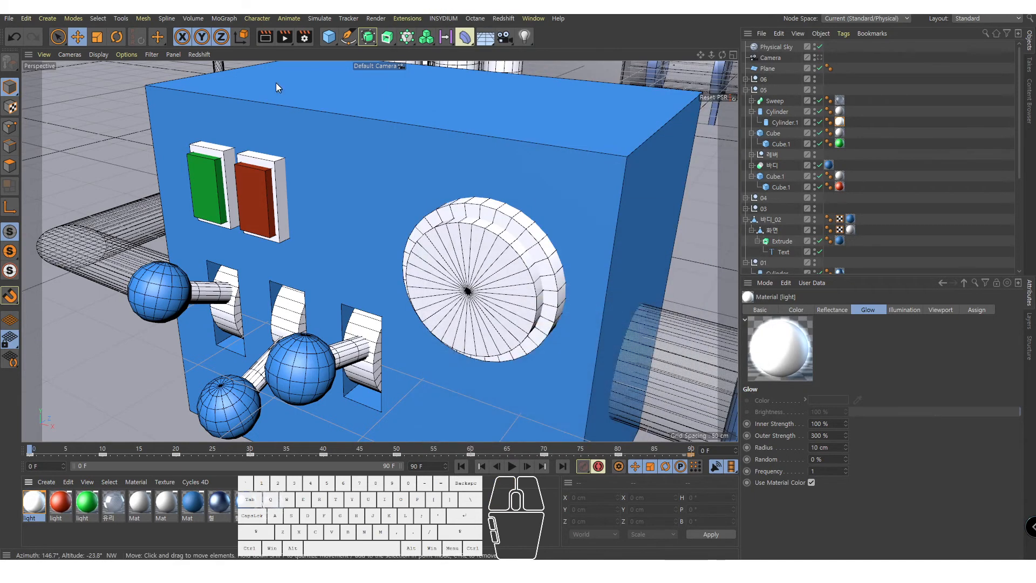
Render the lamp close-up and the full camera view to check the white glow
left_click(265, 37)
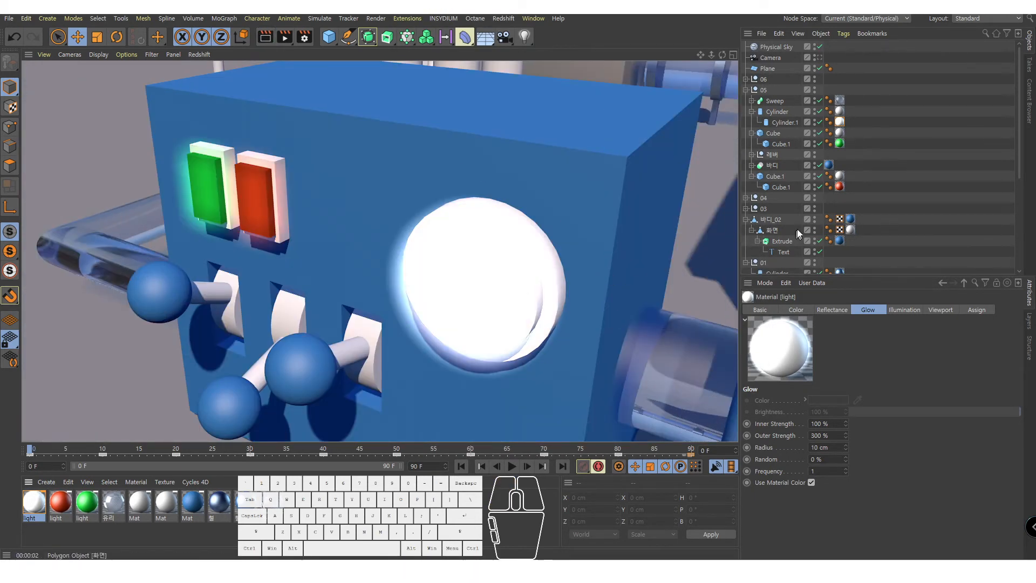
left_click(879, 178)
left_click(820, 58)
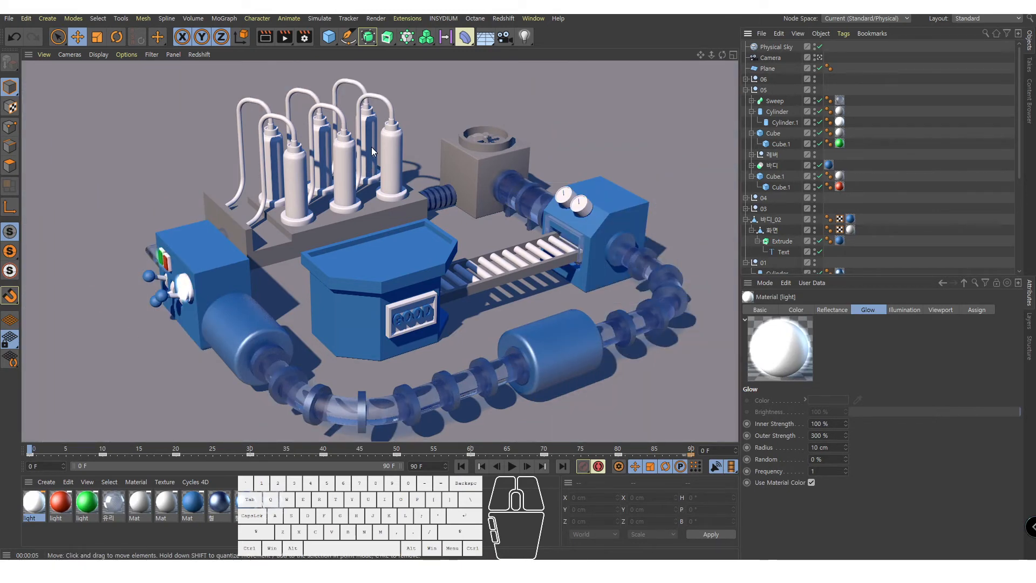
Leave the camera view for a close-up of the gas cylinders' curved pipes and create a new material for them
left_click(820, 59)
right_click_drag(442, 197, 410, 216, "alt")
middle_click_drag(411, 216, 379, 250, "alt")
right_click_drag(444, 255, 412, 254, "alt")
left_click_drag(413, 254, 399, 275, "alt")
middle_click_drag(400, 276, 416, 232, "alt")
left_click_drag(416, 166, 394, 118, "alt")
middle_click_drag(394, 119, 451, 235, "alt")
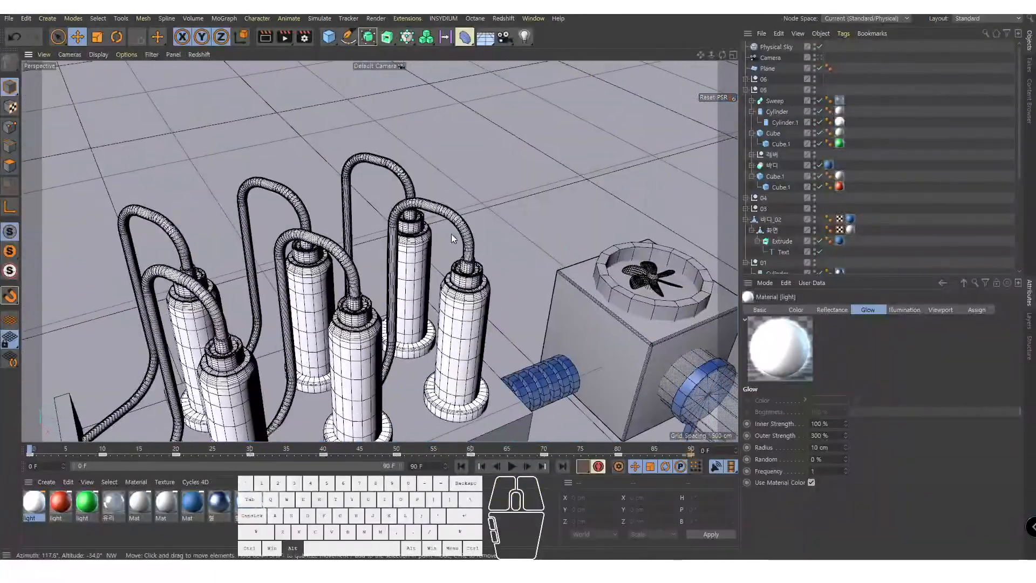
left_click(451, 234)
left_click_drag(451, 234, 407, 241, "alt")
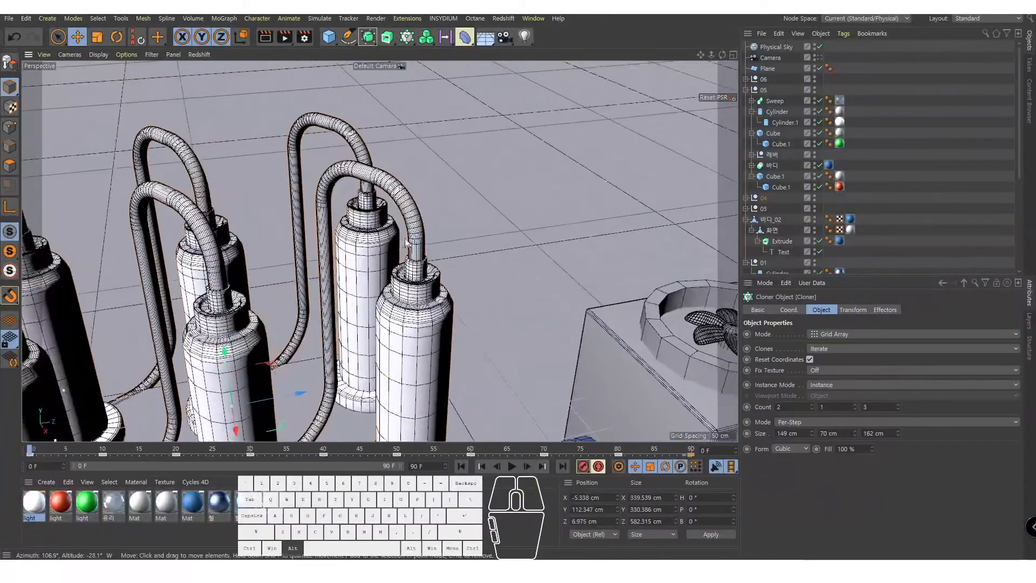
right_click_drag(407, 242, 417, 238, "alt")
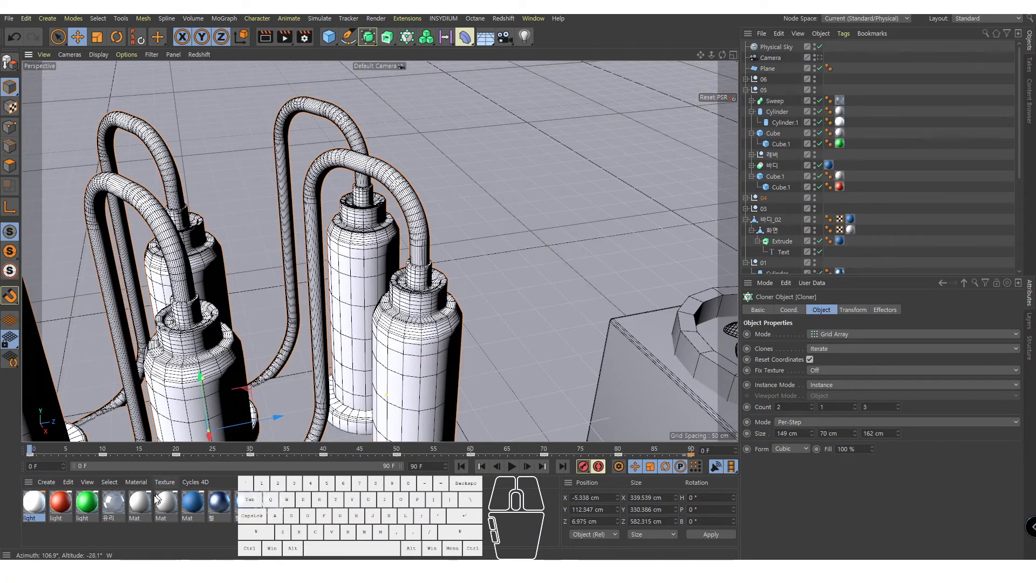
double_click(314, 515)
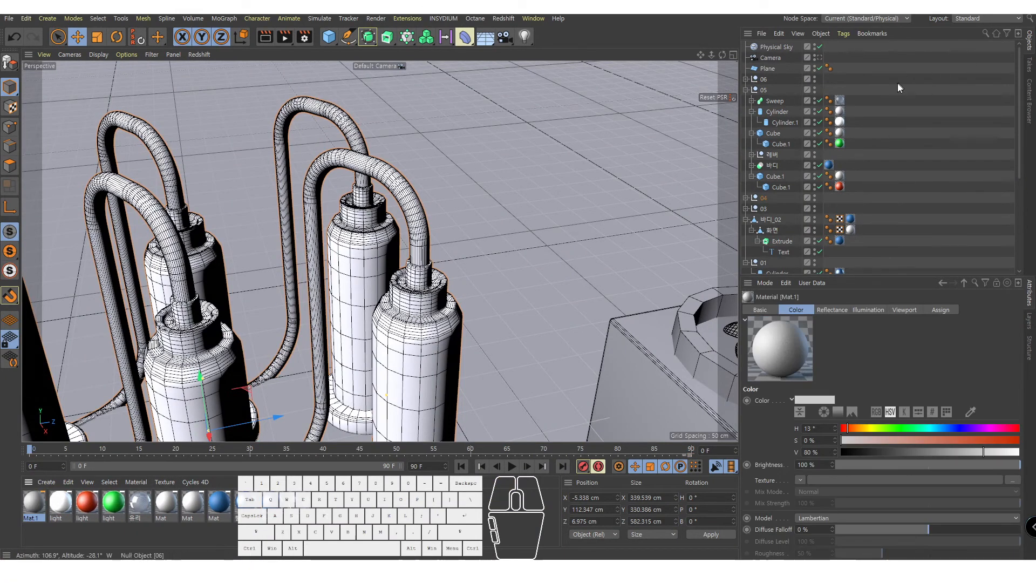
Assign the new Mat.1 material to the pipe Sweep inside the gas cylinder Cloner of group 04
middle_click_drag(306, 286, 333, 273, "alt")
scroll(775, 197, "down", 5)
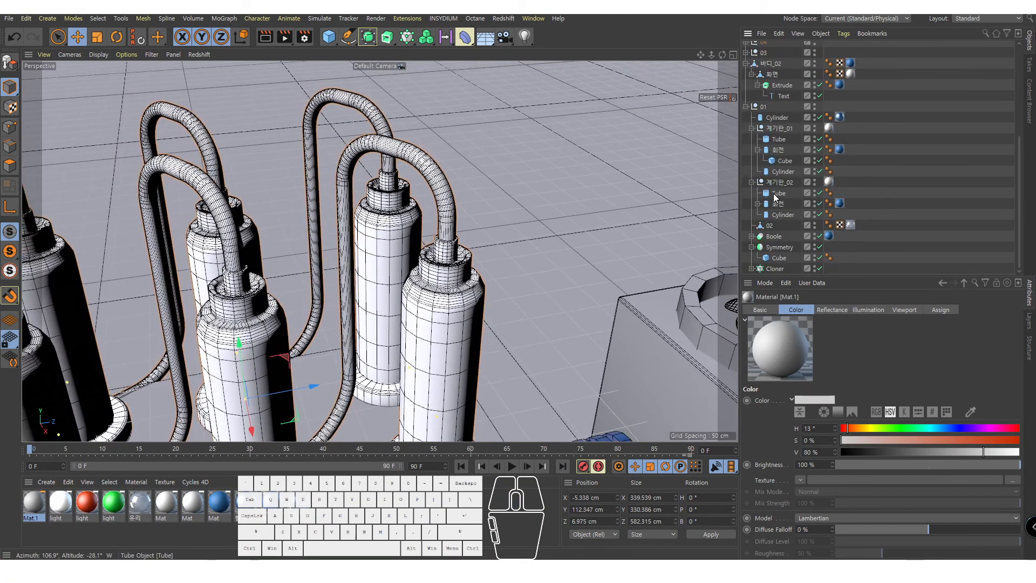
scroll(776, 197, "up", 3)
left_click(746, 108)
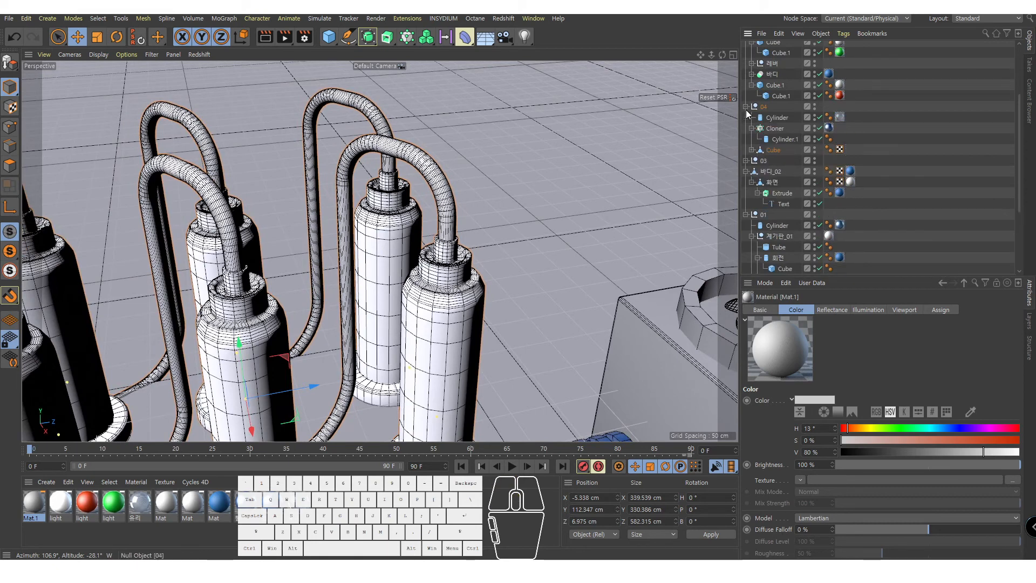
left_click(752, 150)
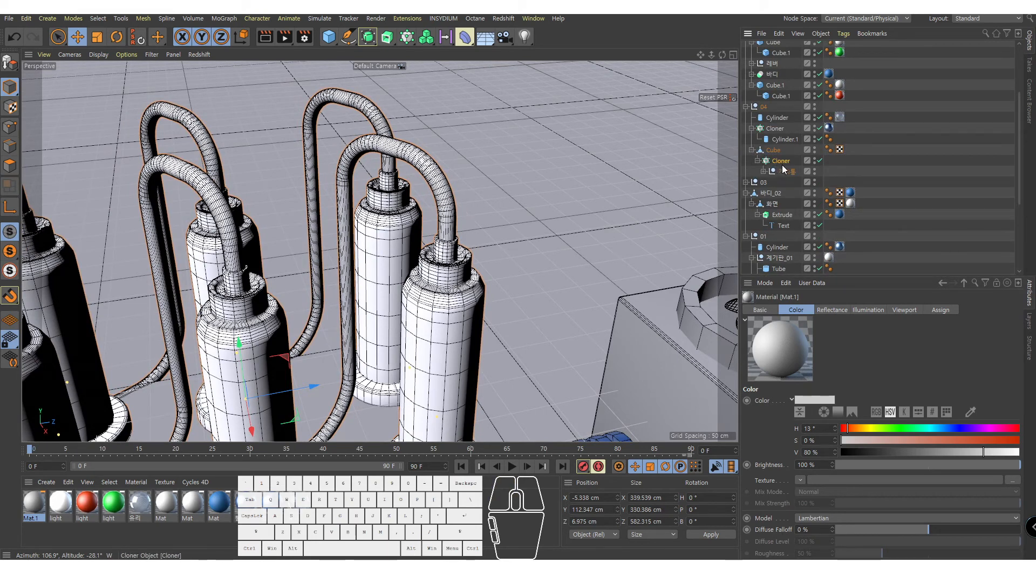
left_click(782, 162)
left_click(763, 172)
scroll(764, 174, "down", 3)
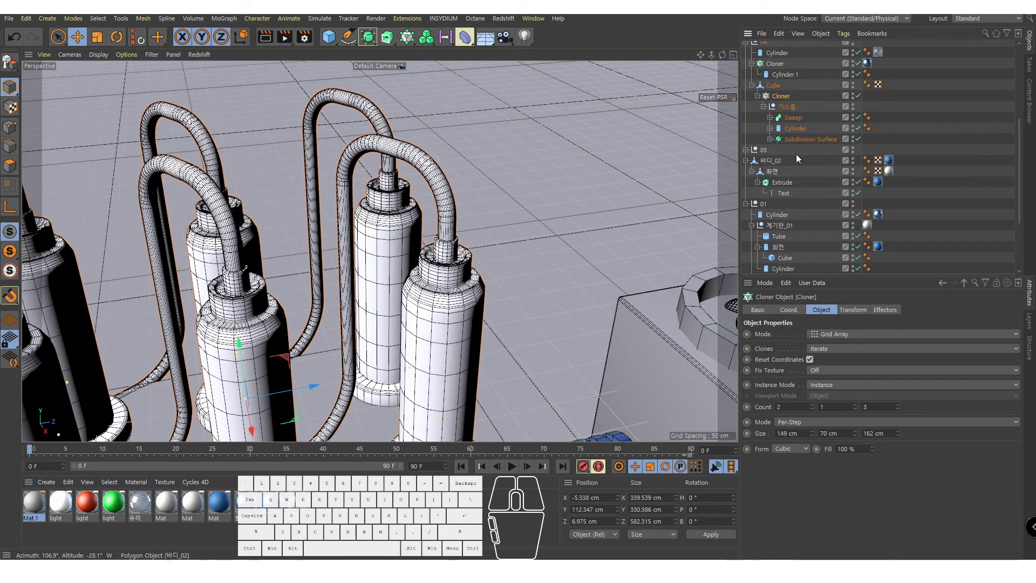
left_click(793, 117)
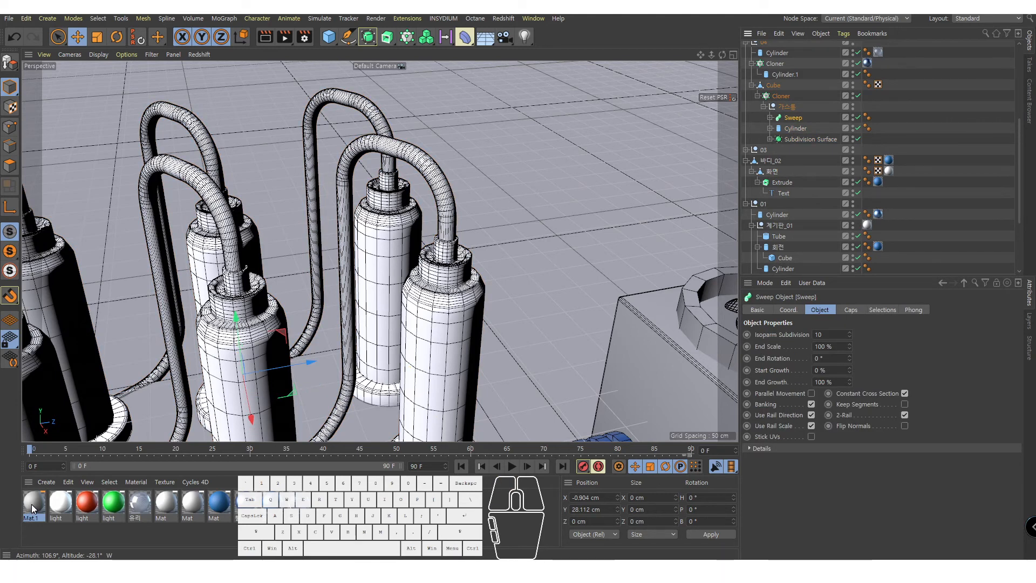
left_click_drag(793, 118, 872, 150)
left_click_drag(811, 112, 813, 118)
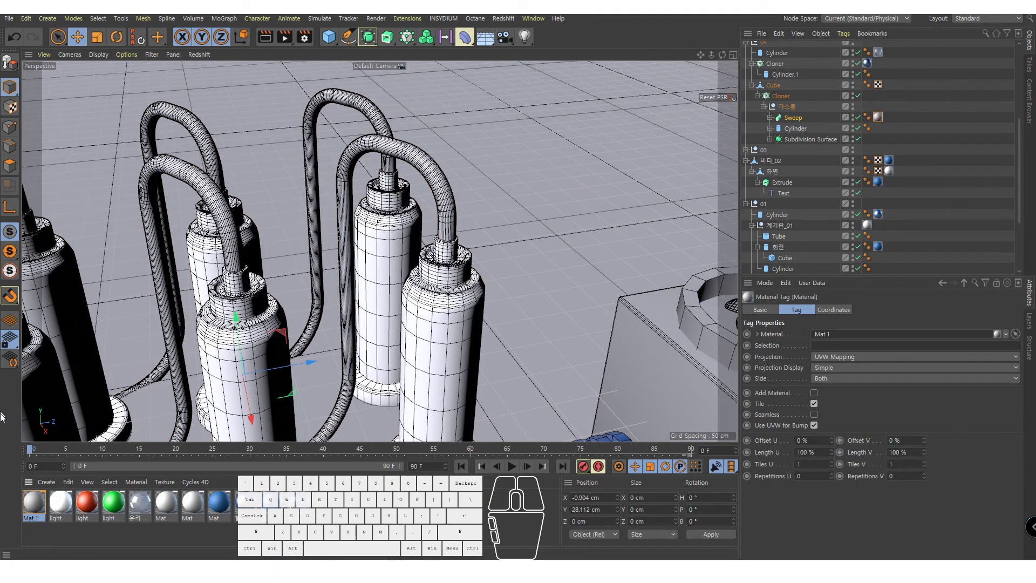
Darken the pipe material Mat.1 to near black with saturation 0% and value 23%
double_click(34, 502)
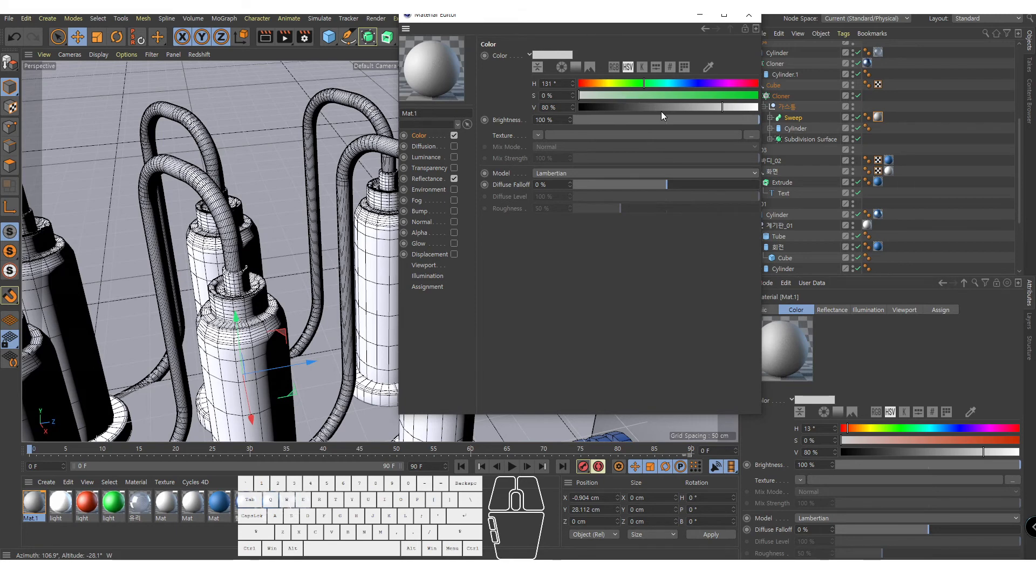
left_click_drag(661, 111, 571, 117)
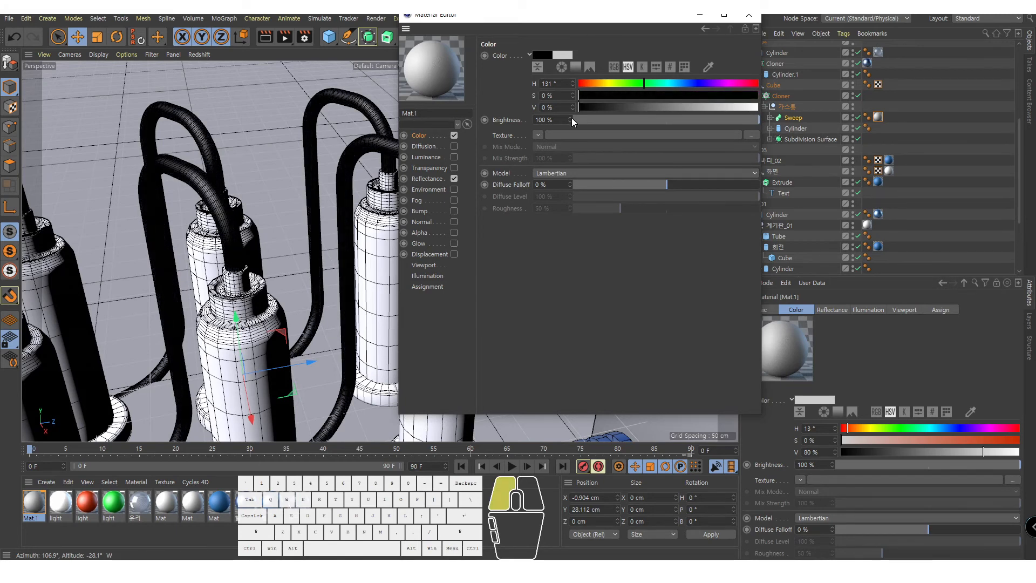
left_click_drag(601, 106, 619, 106)
left_click(749, 16)
Examine the black pipes, gas cylinders and their base from a closer view, then return to the scene camera
right_click_drag(464, 286, 411, 297, "alt")
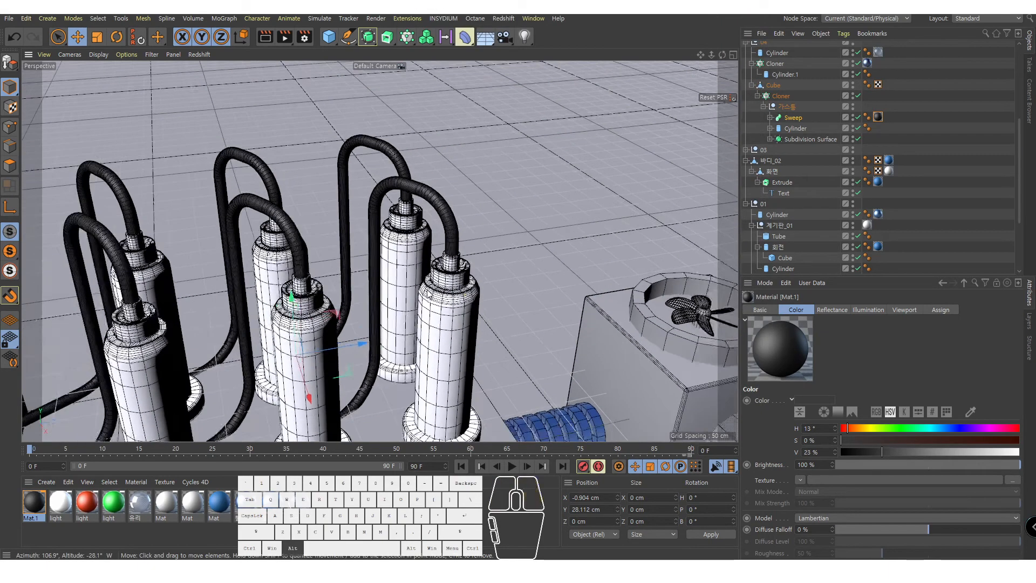
middle_click_drag(415, 297, 432, 232, "alt")
right_click_drag(437, 259, 499, 270, "alt")
middle_click_drag(499, 281, 529, 218, "alt")
right_click_drag(529, 219, 464, 232, "alt")
left_click_drag(464, 232, 475, 243, "alt")
middle_click_drag(475, 243, 427, 294, "alt")
right_click_drag(427, 294, 447, 296, "alt")
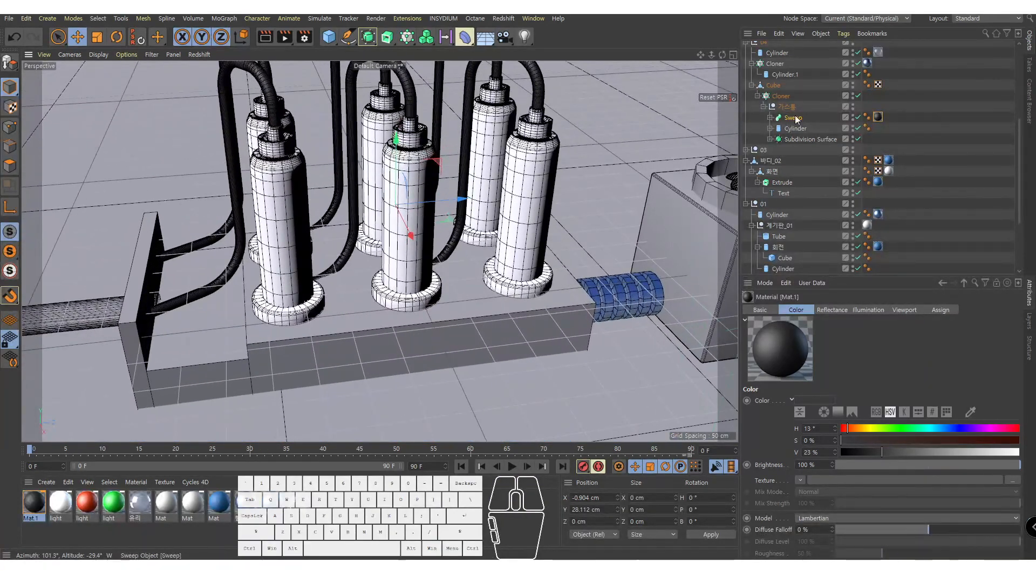
scroll(869, 103, "up", 5)
left_click(858, 58)
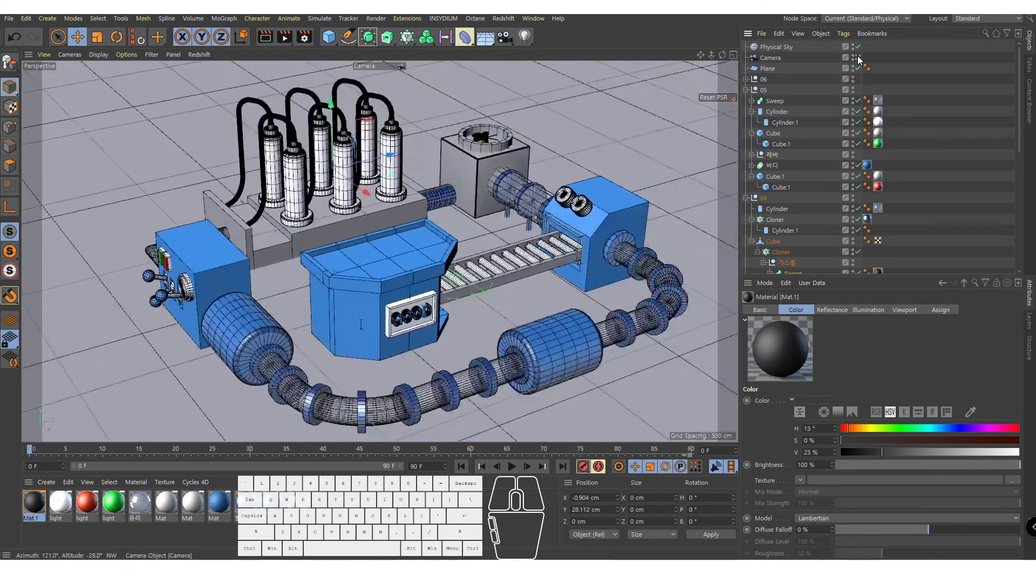
Assign the white Mat material to the Cube base beneath the gas cylinders
left_click(338, 221)
left_click(365, 146)
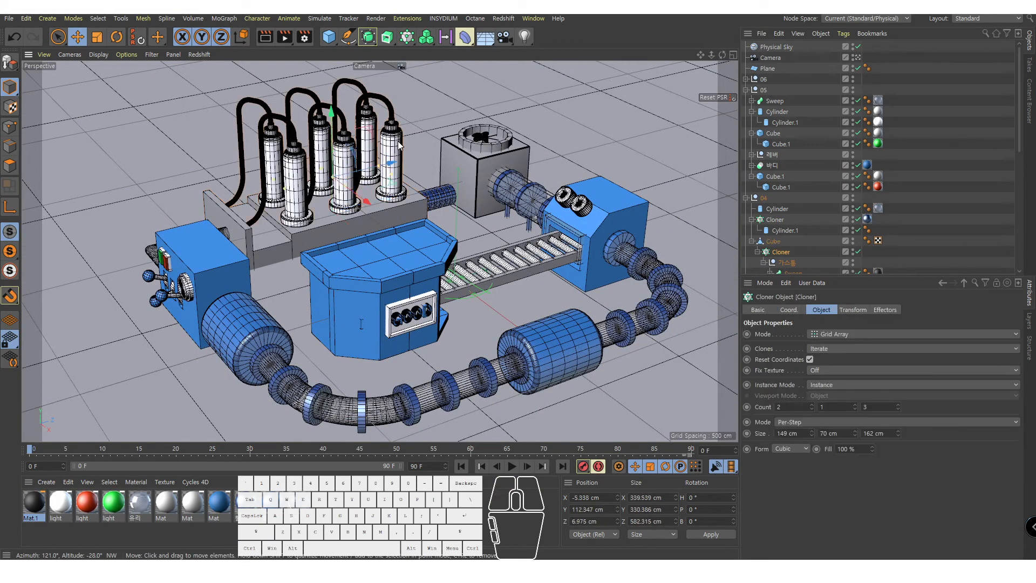
left_click(326, 224)
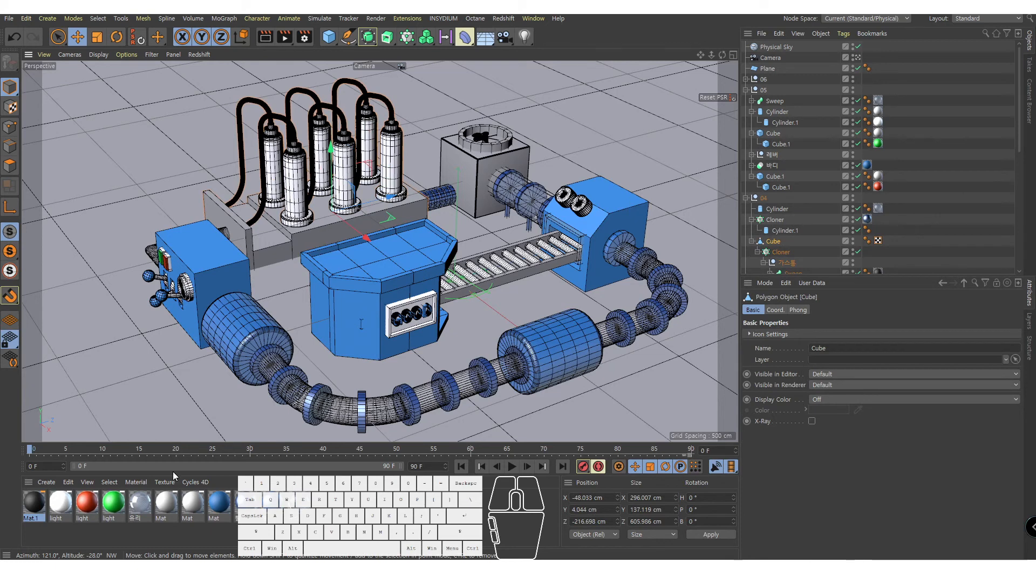
left_click_drag(187, 508, 304, 243)
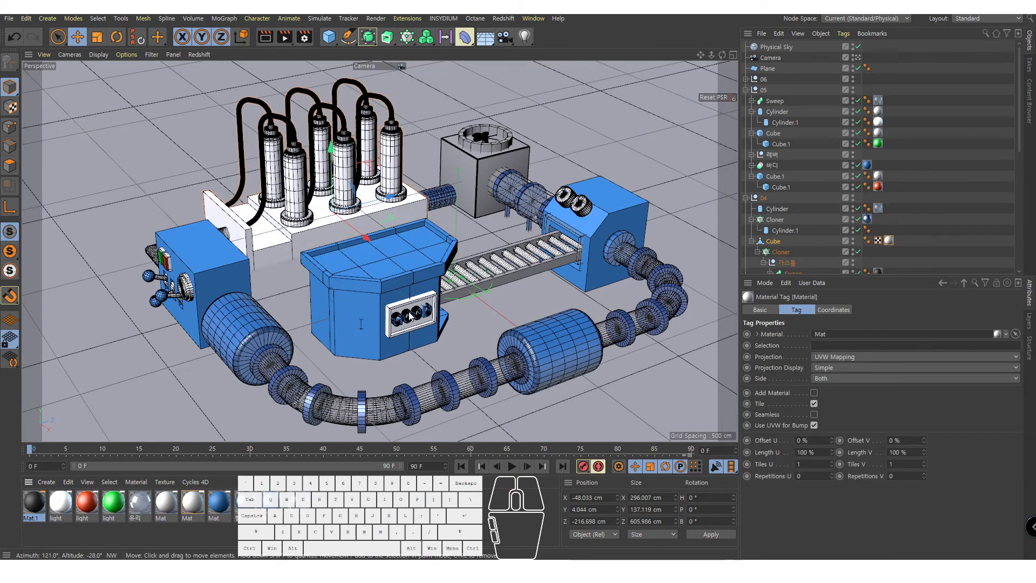
Assign the blue Mat material to the gas cylinders' Subdivision Surface body inside the Cloner of group 04
left_click(398, 138)
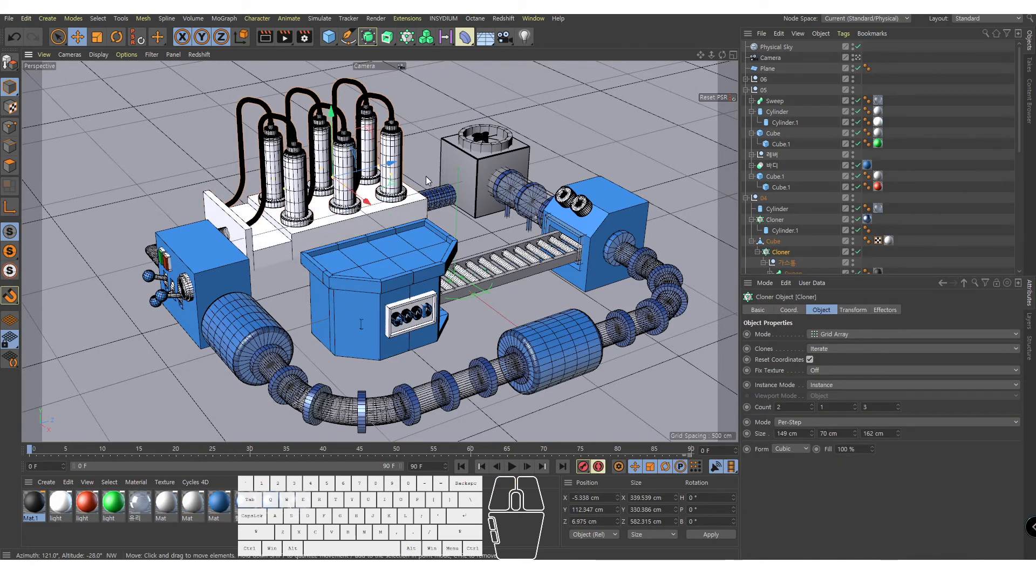
scroll(785, 222, "down", 3)
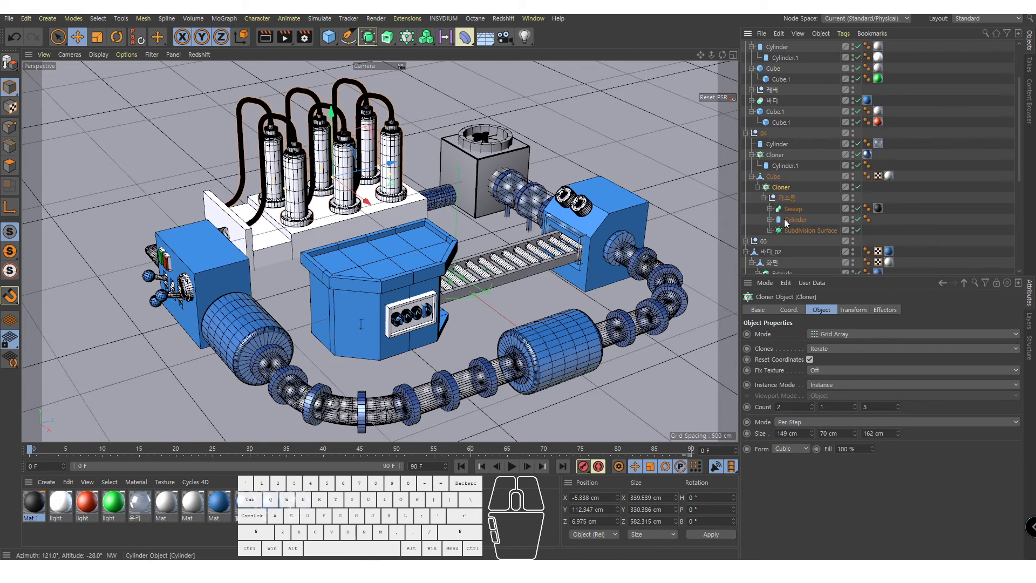
left_click(788, 220)
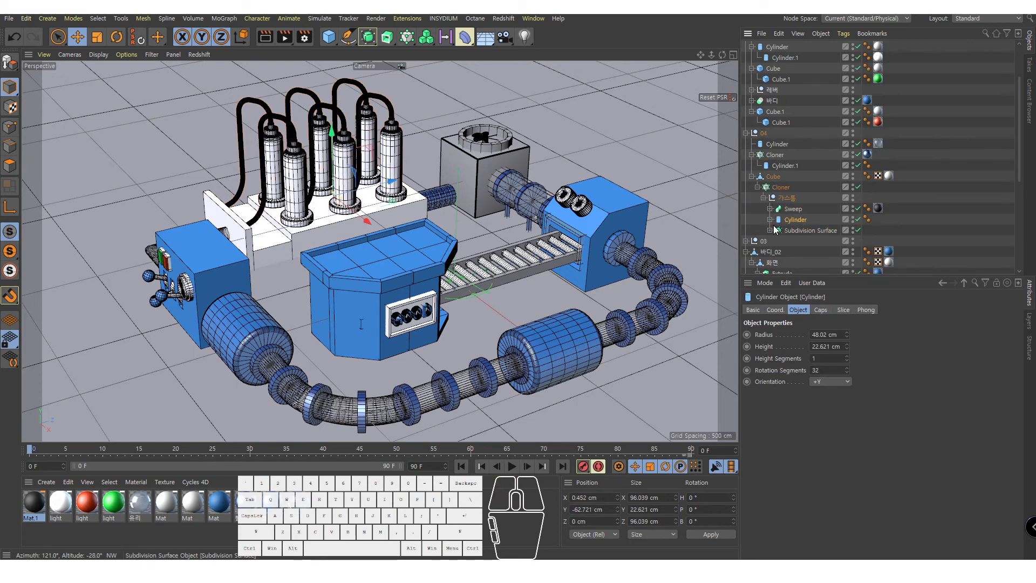
left_click(770, 230)
left_click(794, 231)
left_click(790, 222)
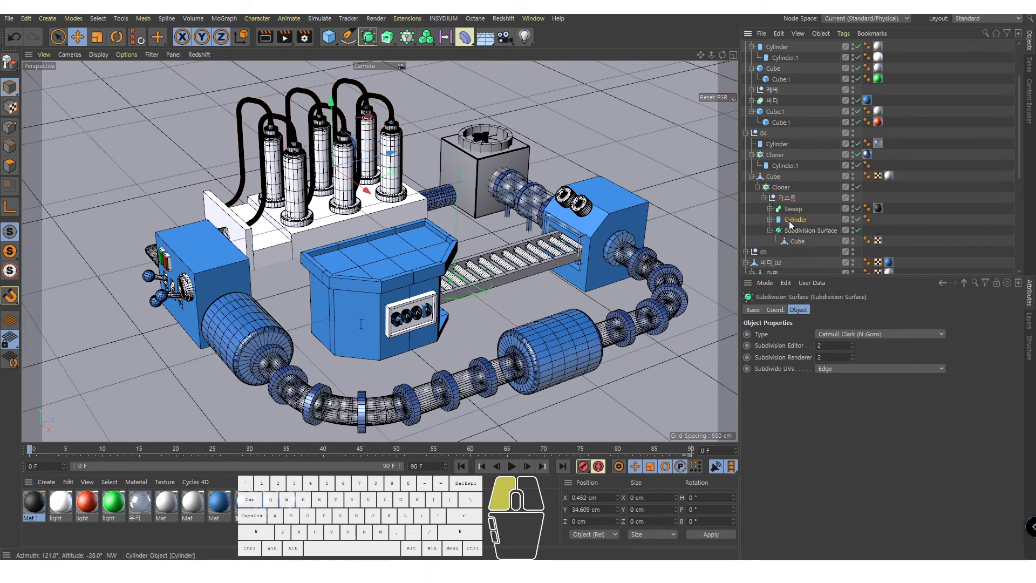
key("ctrl+z")
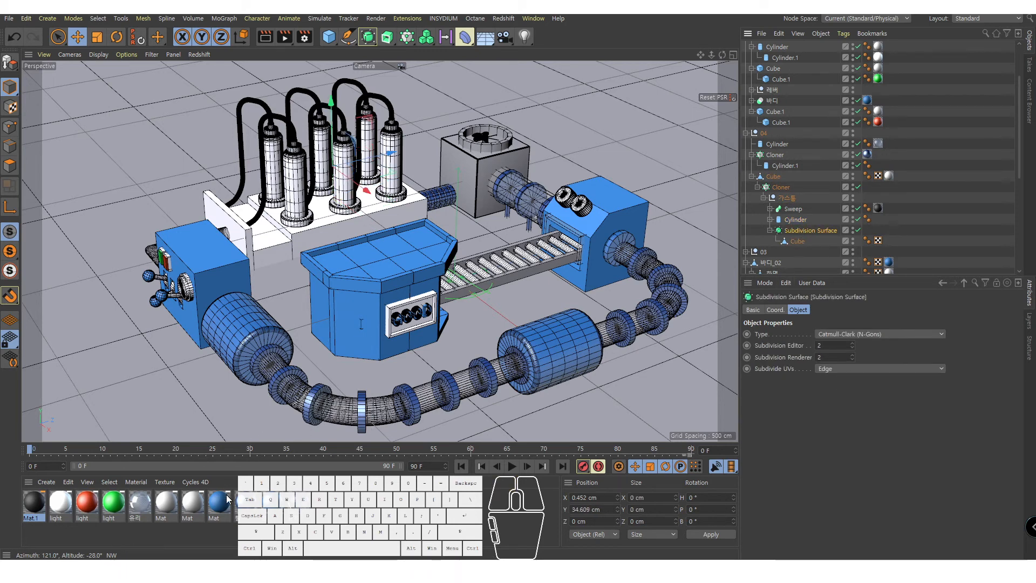
left_click_drag(228, 498, 761, 177)
left_click_drag(794, 232, 796, 232)
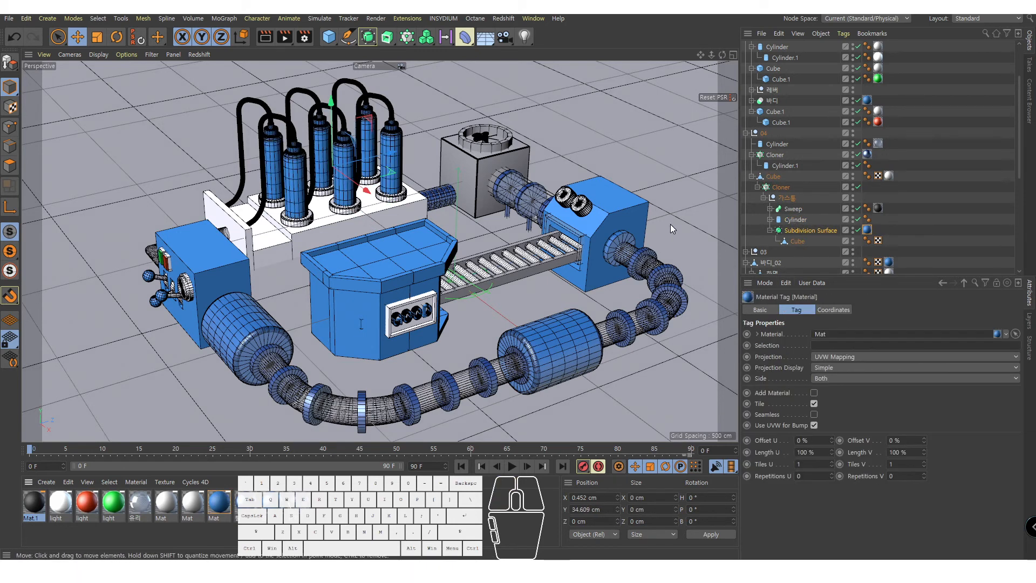
Assign the blue metal material to the Cylinder foot of the gas cylinders and render the camera view
left_click(796, 219)
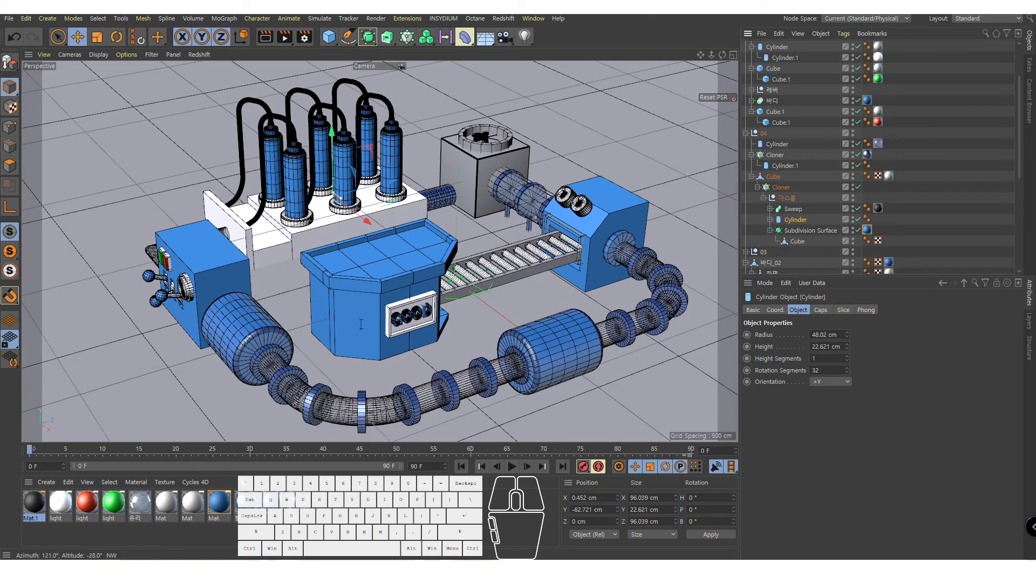
left_click(249, 506)
left_click_drag(766, 209, 795, 220)
scroll(922, 77, "up", 3)
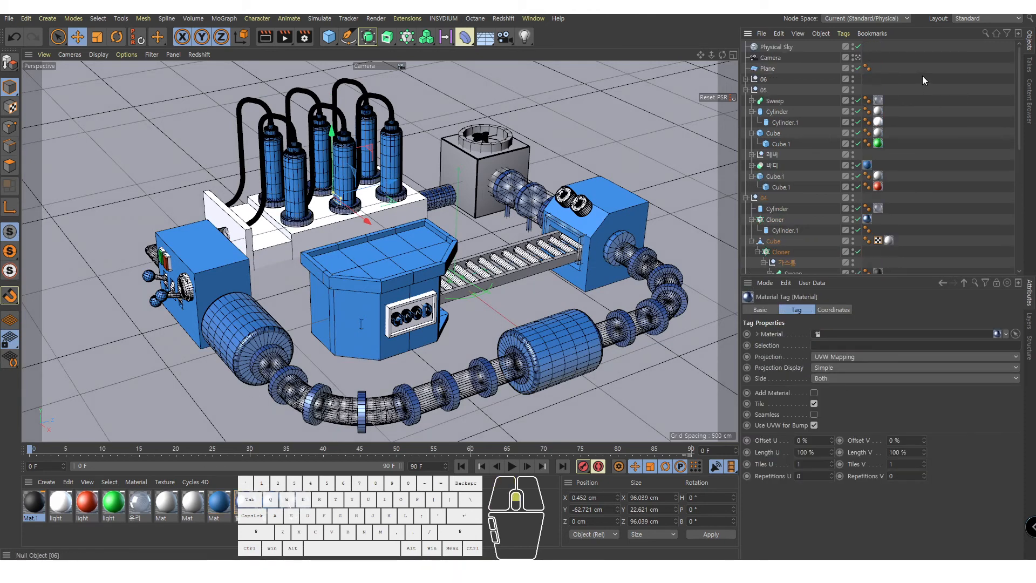
left_click(265, 37)
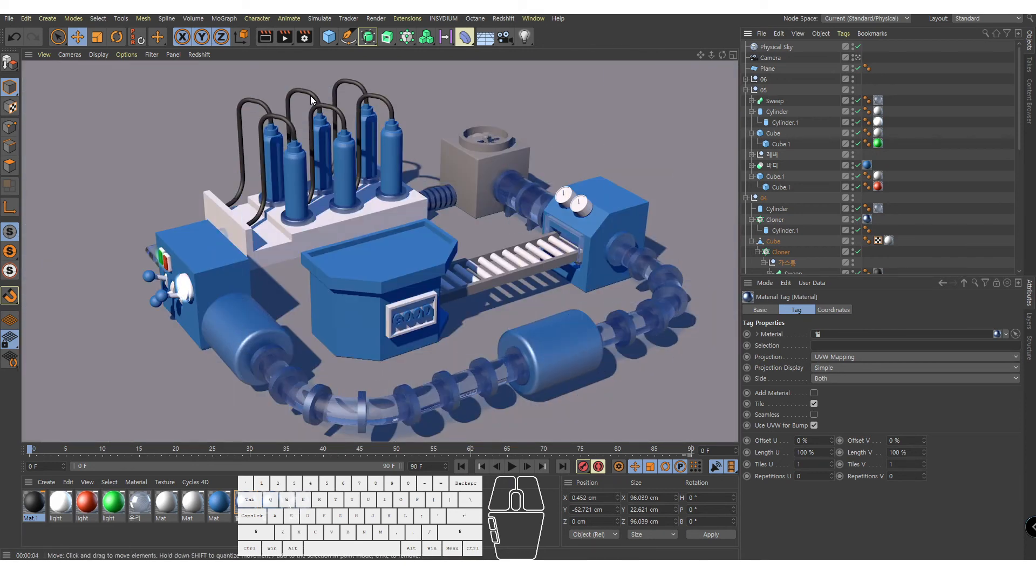
Assign the blue metal material to the fan box's 바디 cube and leave the camera view for a close-up of the fan
left_click(501, 164)
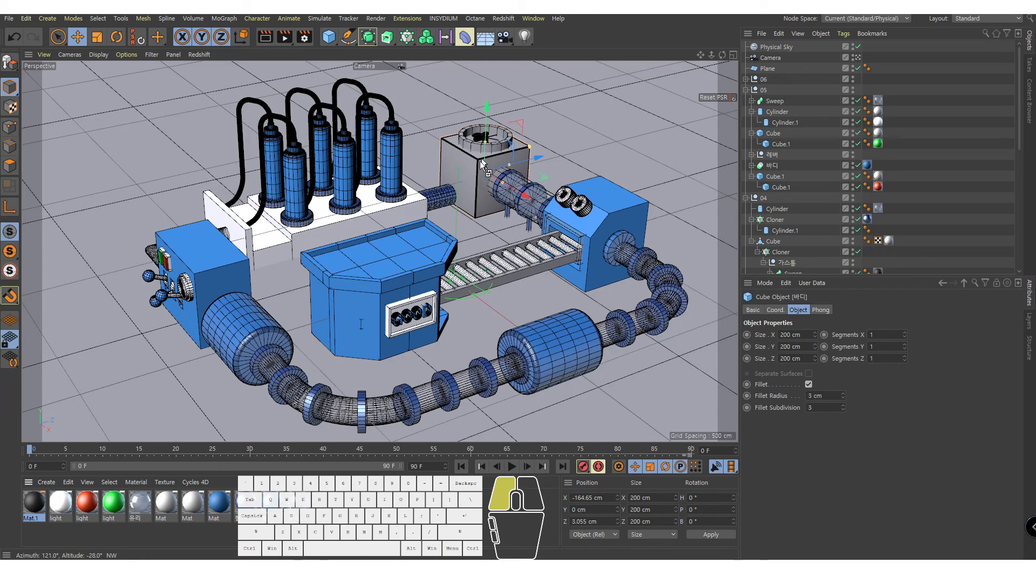
left_click(878, 111)
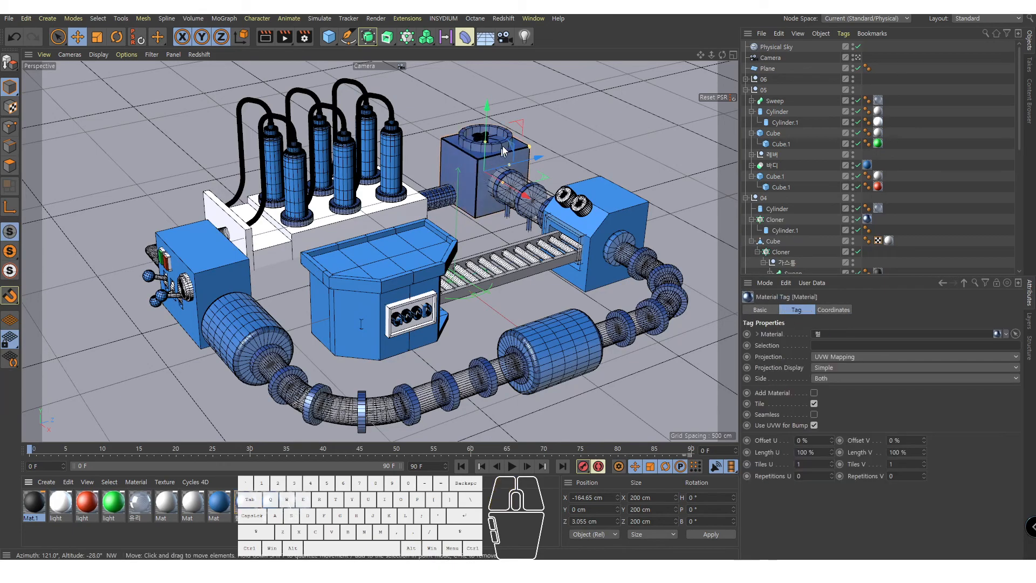
left_click(857, 58)
middle_click_drag(605, 225, 370, 290, "alt")
right_click_drag(370, 291, 414, 290, "alt")
left_click_drag(415, 291, 426, 295, "alt")
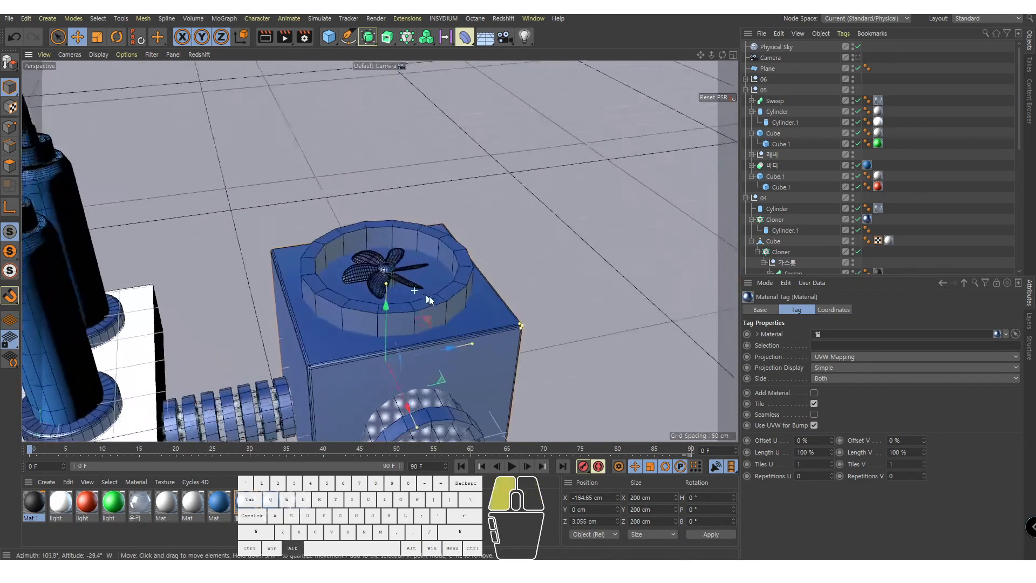
right_click_drag(429, 296, 417, 257, "alt")
Assign the white Mat material to the fan object 날개중심 under 바디 in group 03
left_click(419, 253)
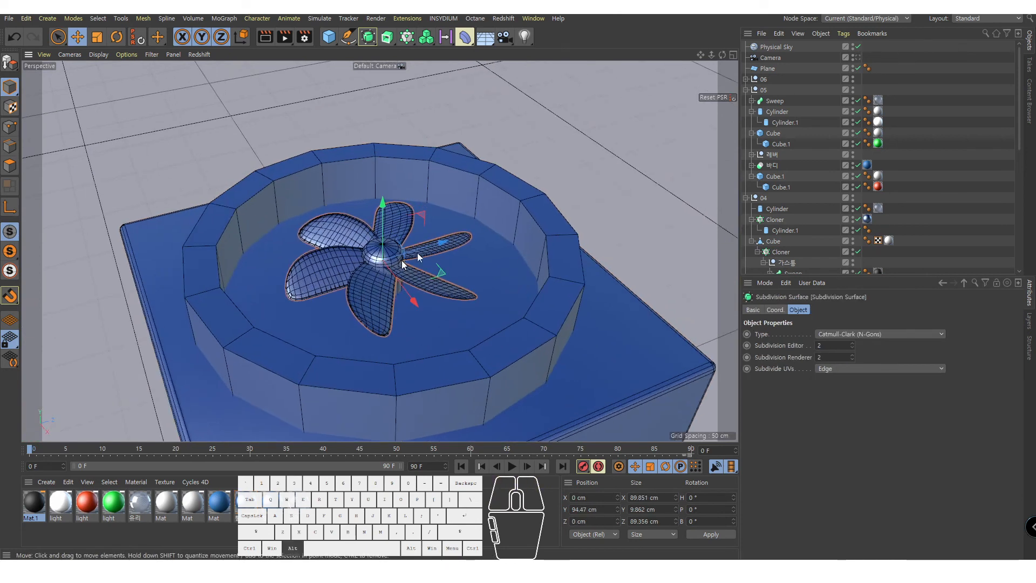
scroll(815, 115, "down", 6)
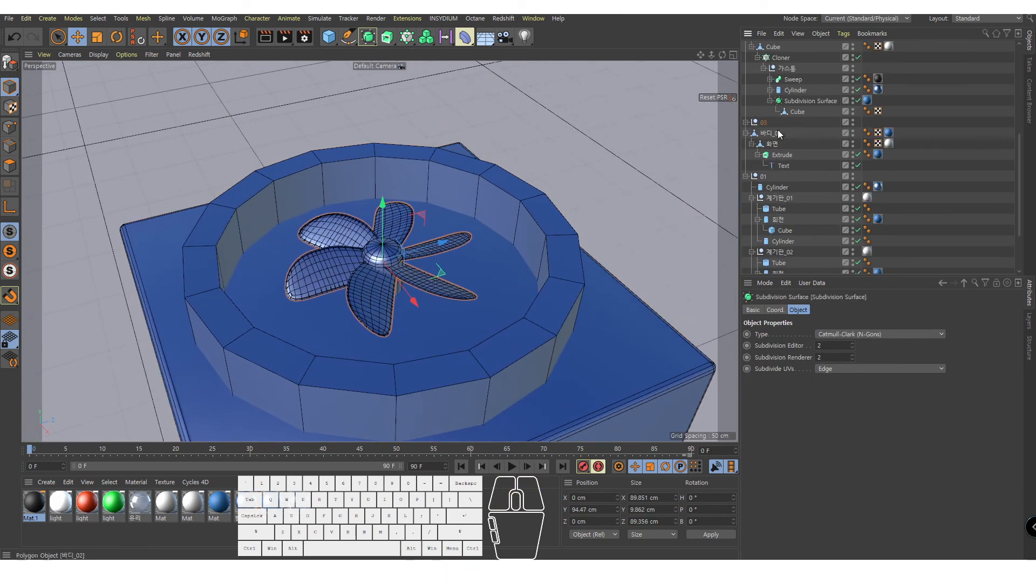
left_click(762, 124)
left_click(746, 122)
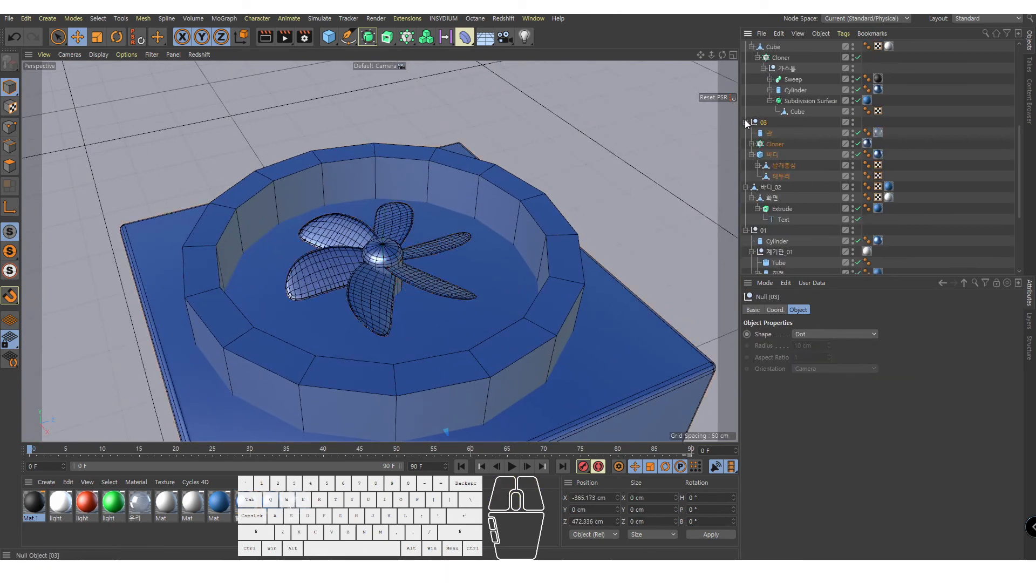
left_click(783, 166)
left_click(773, 155)
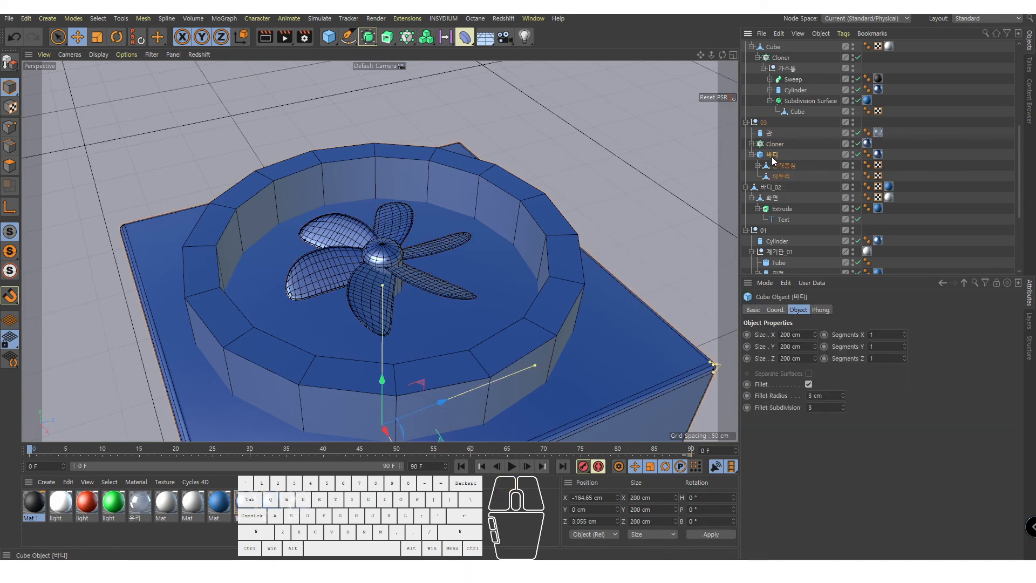
left_click(788, 168)
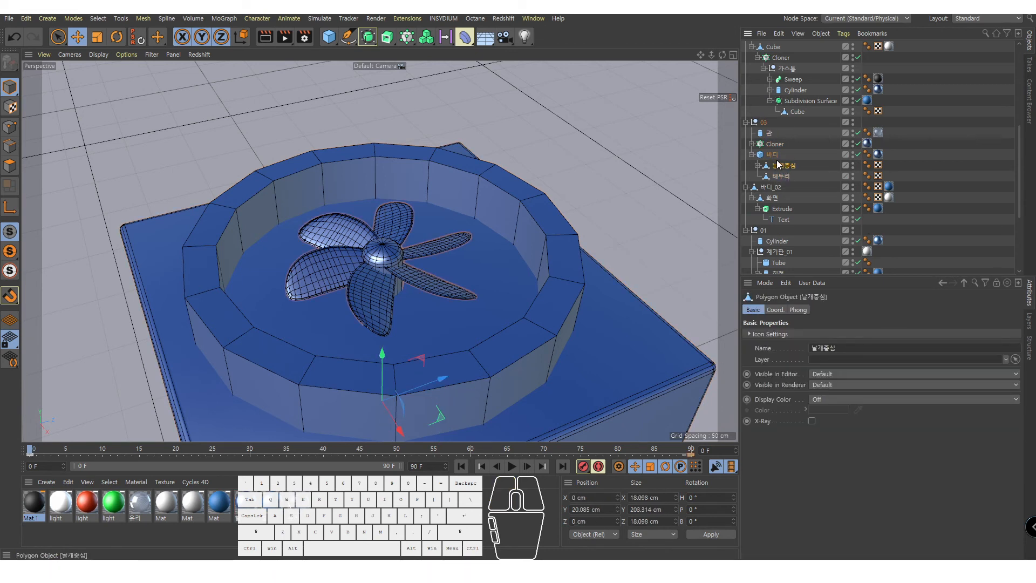
left_click_drag(784, 165, 775, 256)
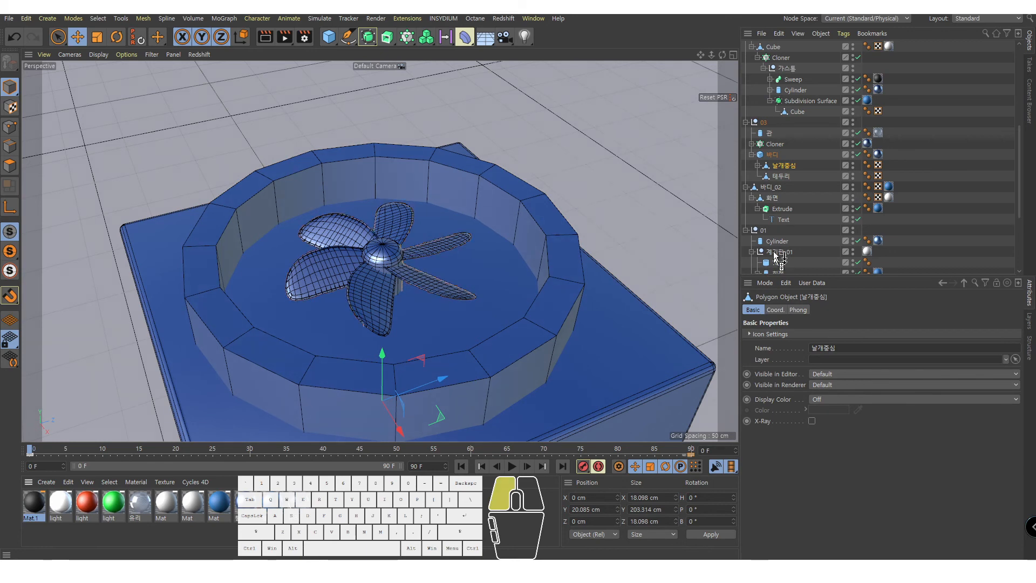
left_click_drag(789, 168, 789, 167)
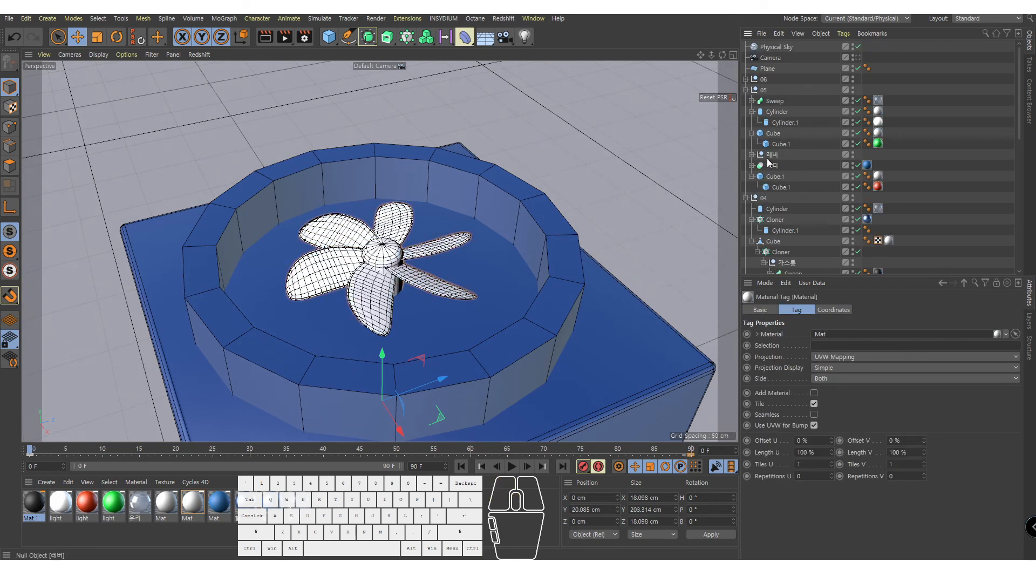
Collapse the objects 03, 바디_02, 01, 04 and 05 in the scene hierarchy
left_click(746, 123)
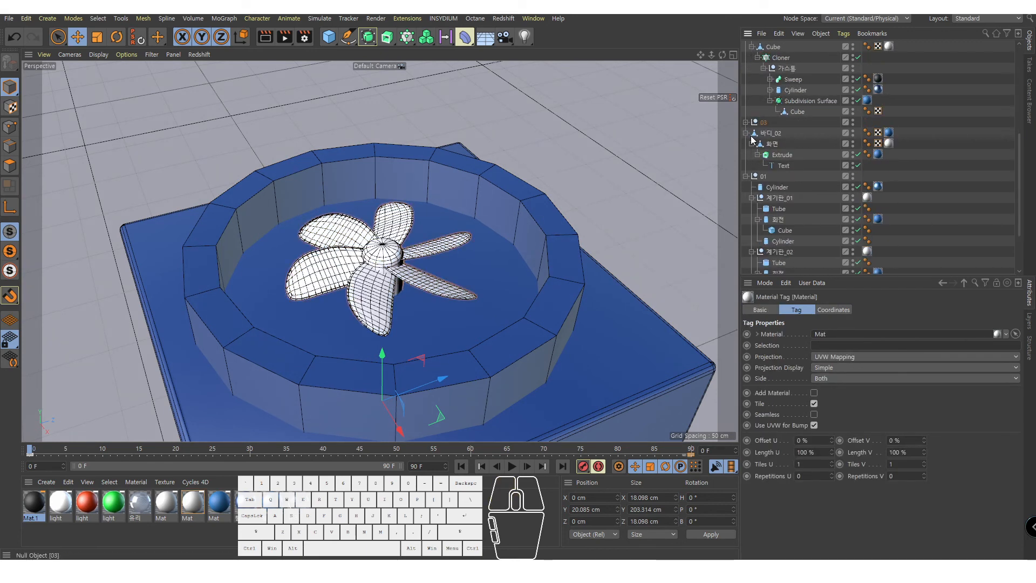
left_click(747, 134)
left_click(746, 143)
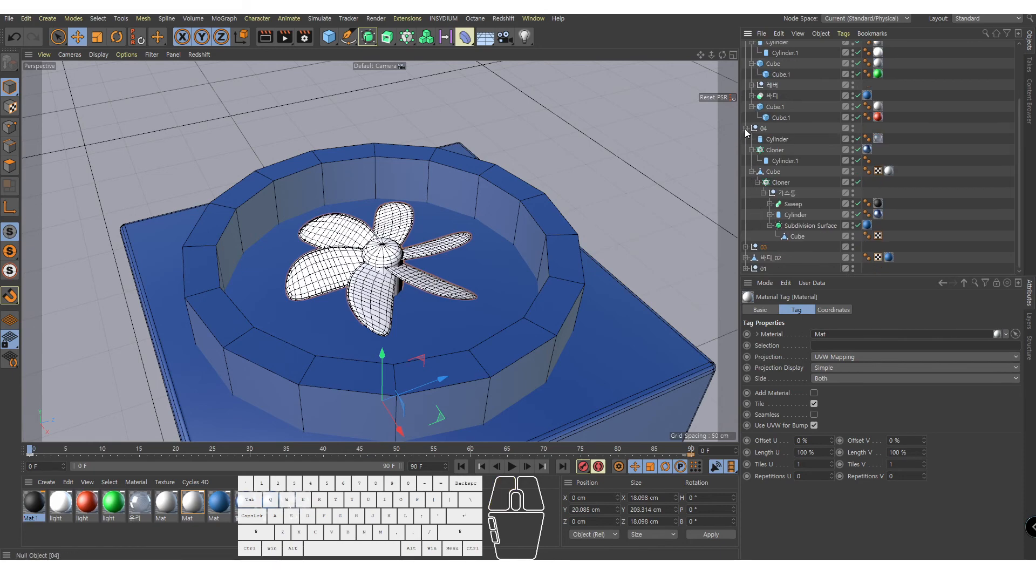
left_click(746, 128)
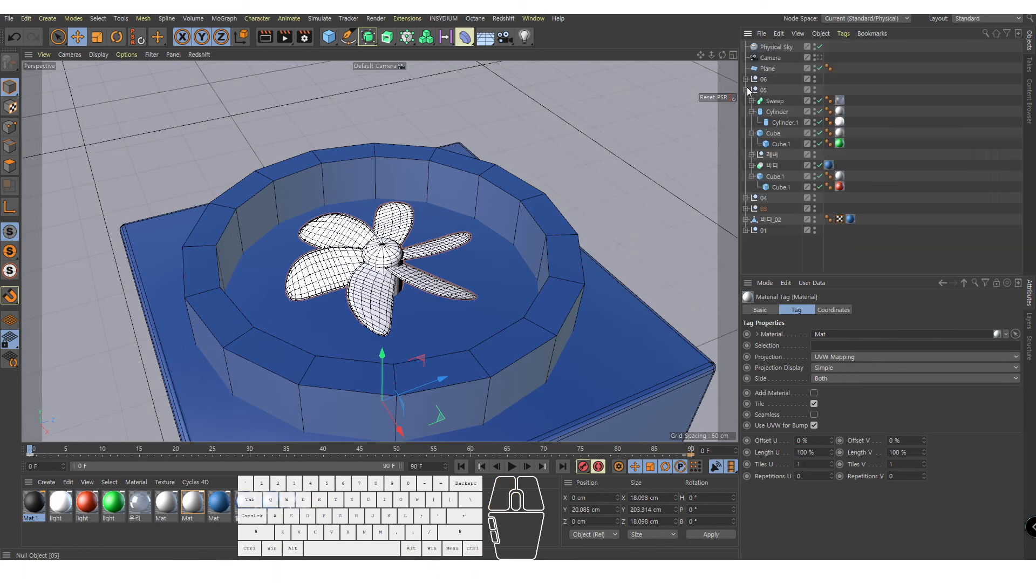
left_click(746, 89)
Return to the scene camera and render the view to check the fan and its box
left_click(814, 57)
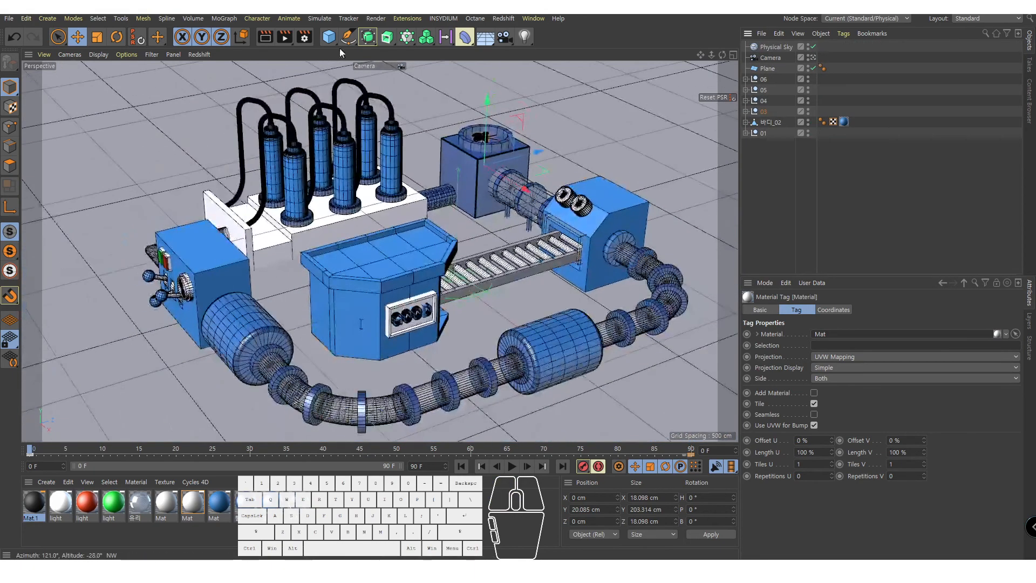
key("alt+r")
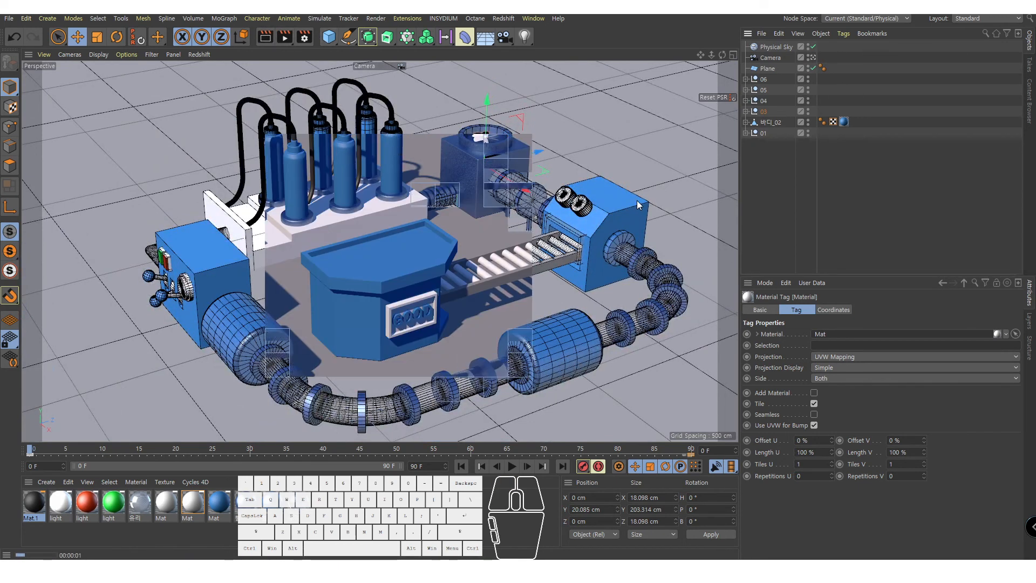
key("ctrl+r")
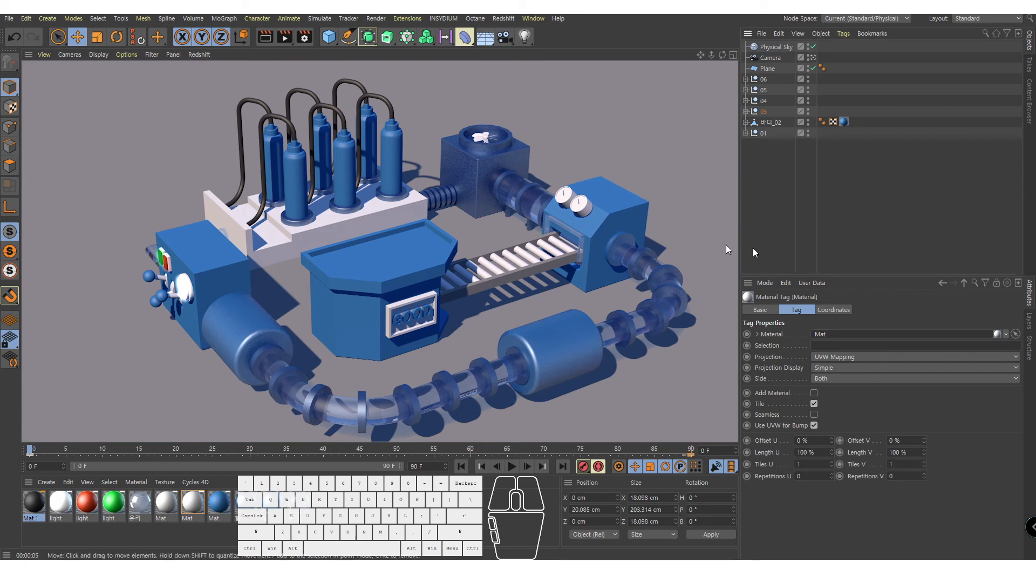
Replace the metal material on the fan box's 바디 cube in group 03 with the plain blue Mat material
left_click(503, 154)
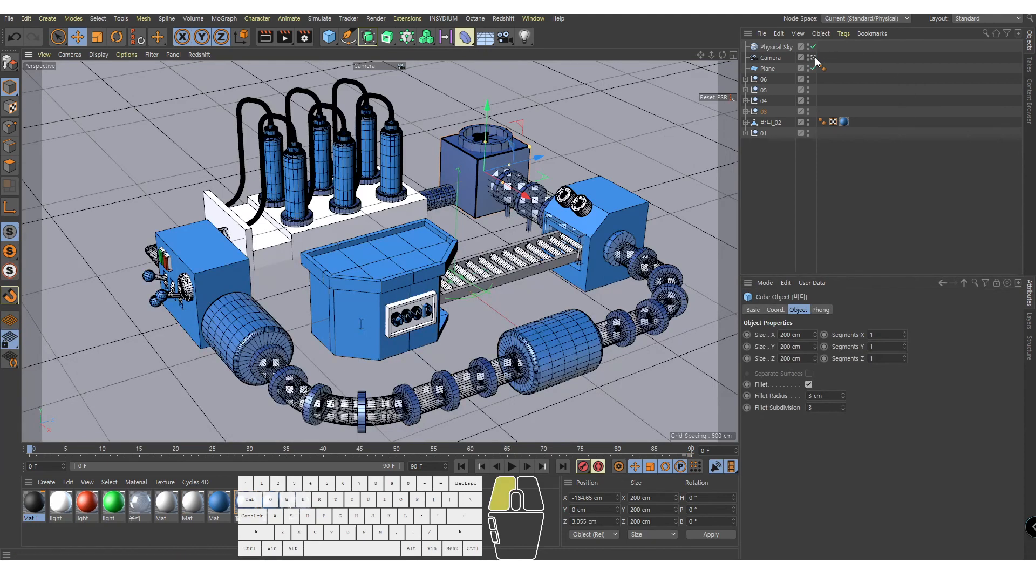
right_click_drag(439, 302, 394, 305, "alt")
left_click(464, 243)
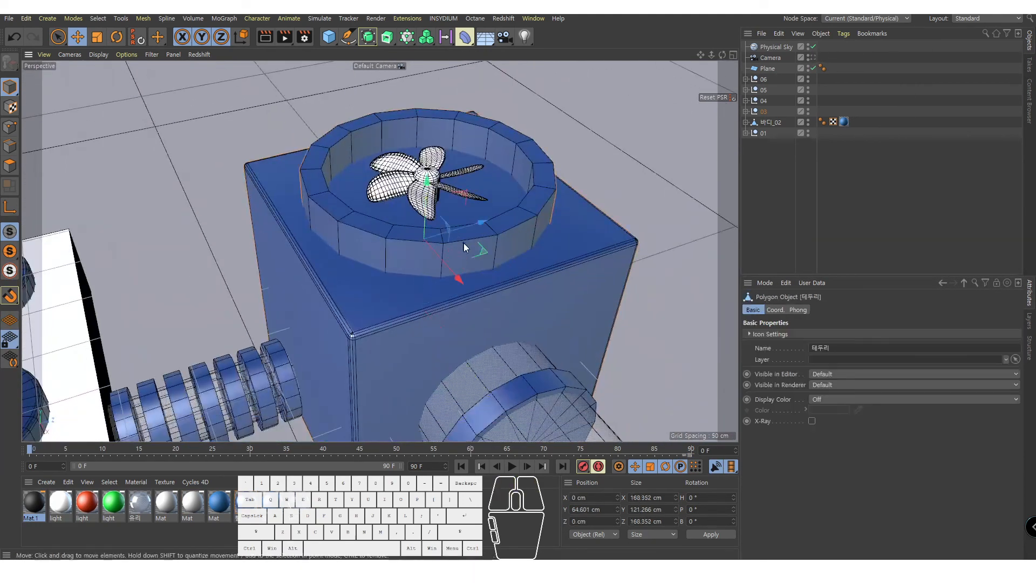
left_click_drag(464, 243, 494, 228, "alt")
left_click(600, 274)
left_click_drag(600, 274, 545, 313, "alt")
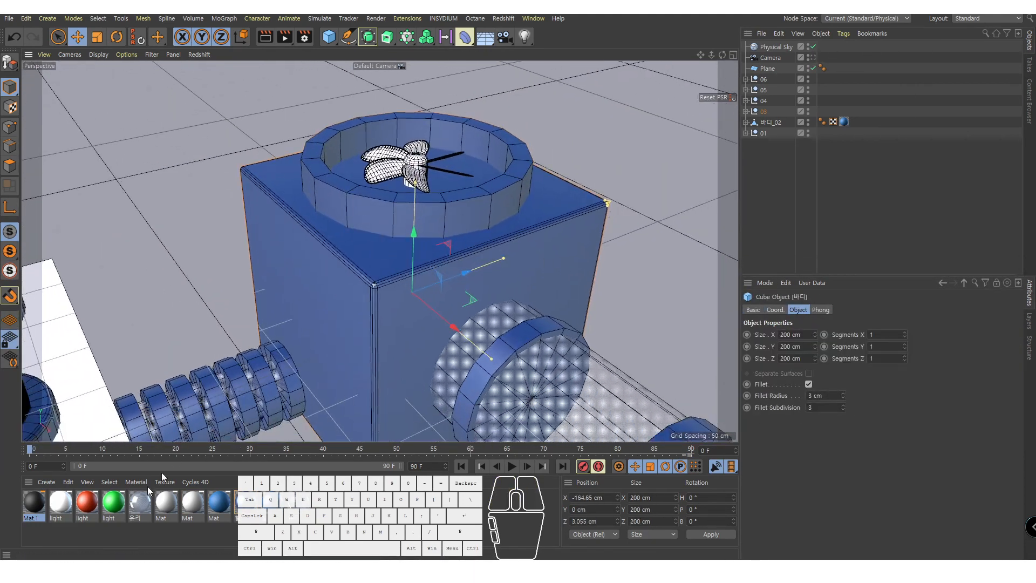
left_click(745, 111)
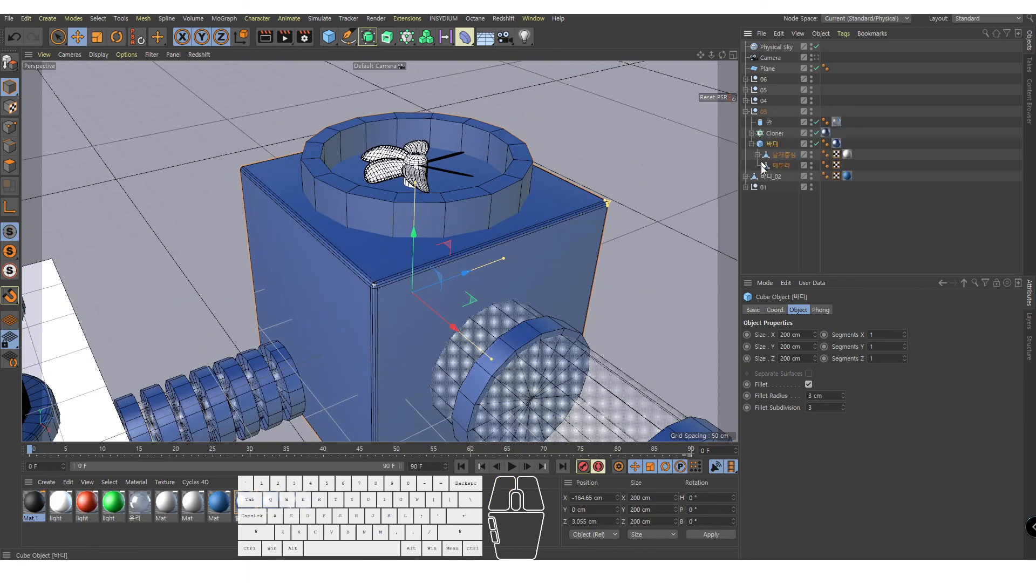
left_click_drag(234, 504, 839, 143)
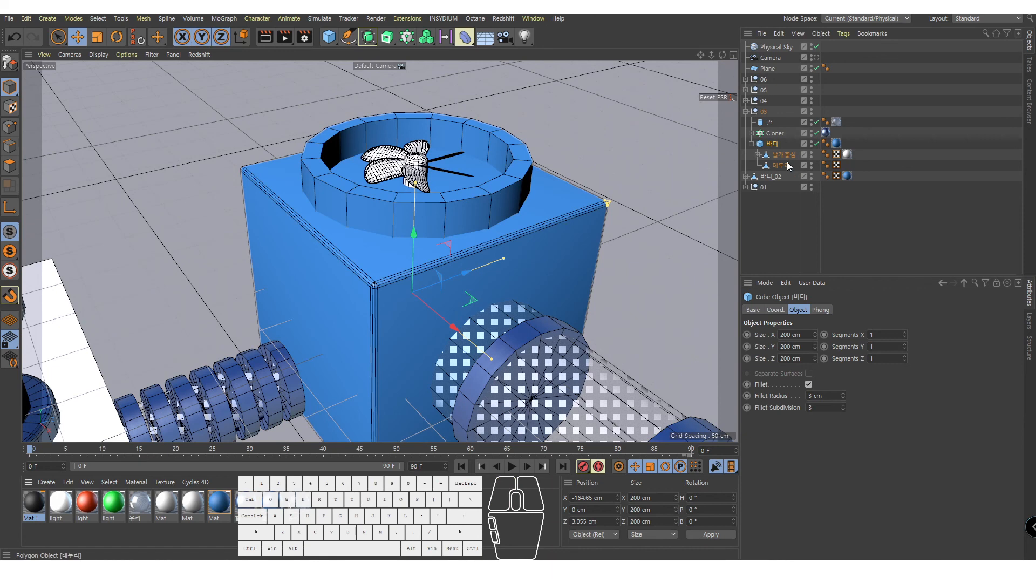
Assign the blue metal material 철 to the fan's rim object 테두리 and render the close-up view
left_click(783, 165)
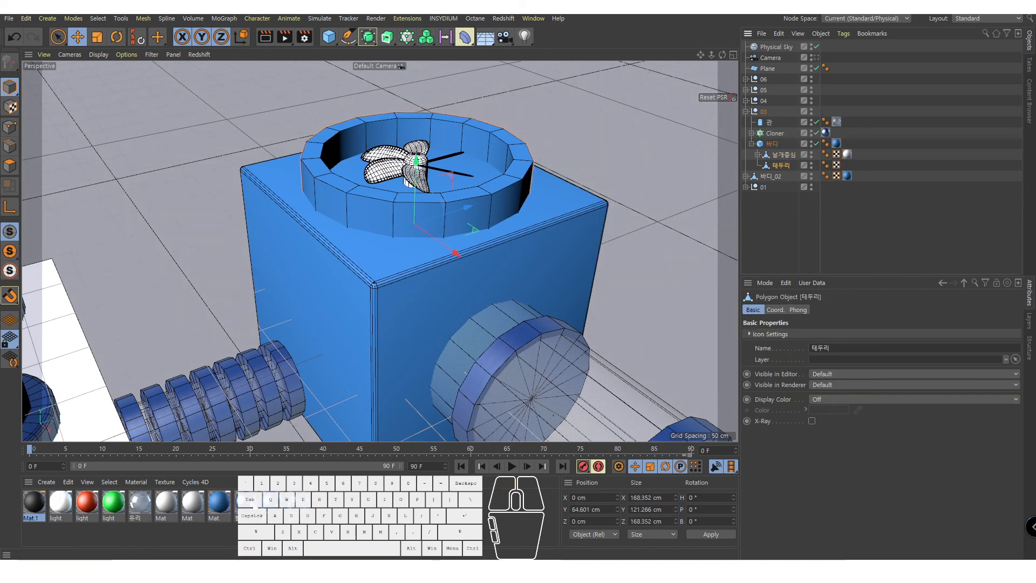
left_click_drag(270, 505, 782, 165)
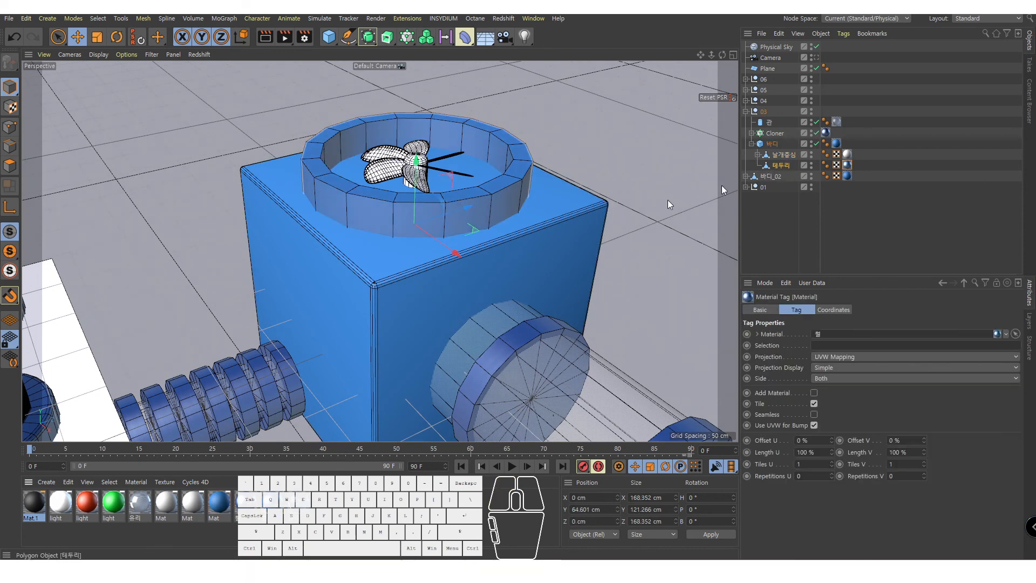
left_click(265, 41)
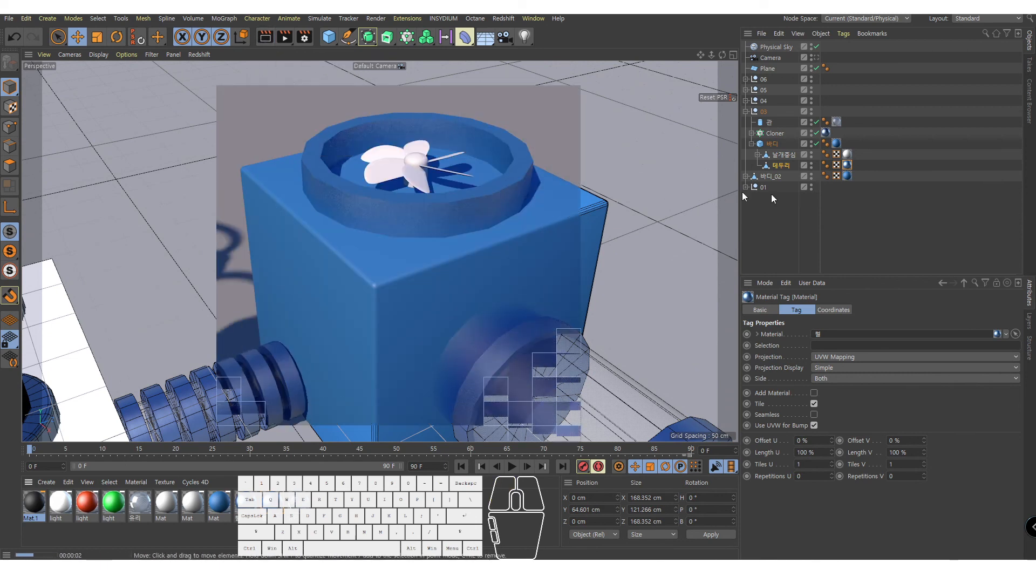
Deselect everything, return to the scene camera and render the whole machine to check the recoloured fan box and rim
left_click(843, 106)
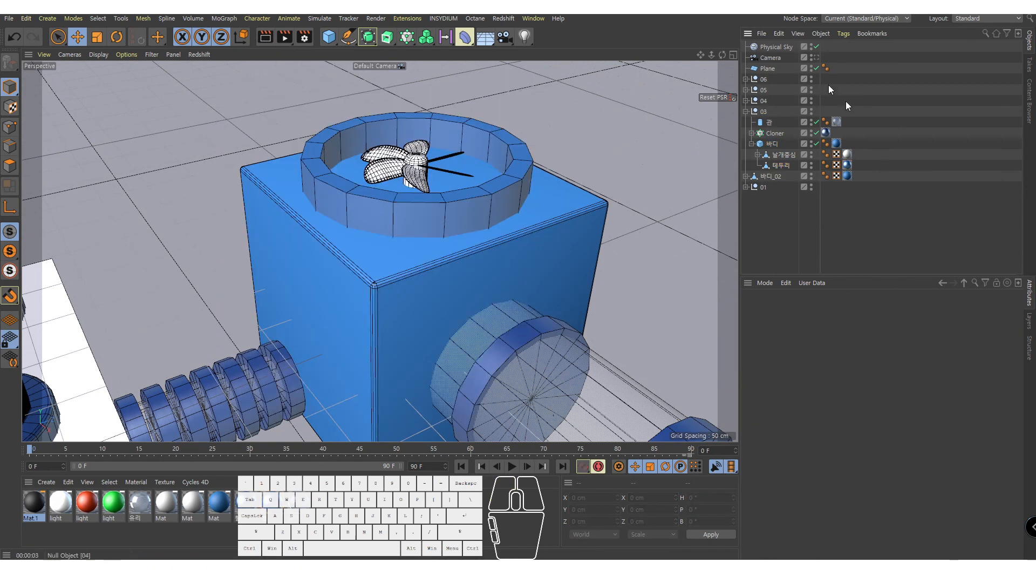
left_click(815, 57)
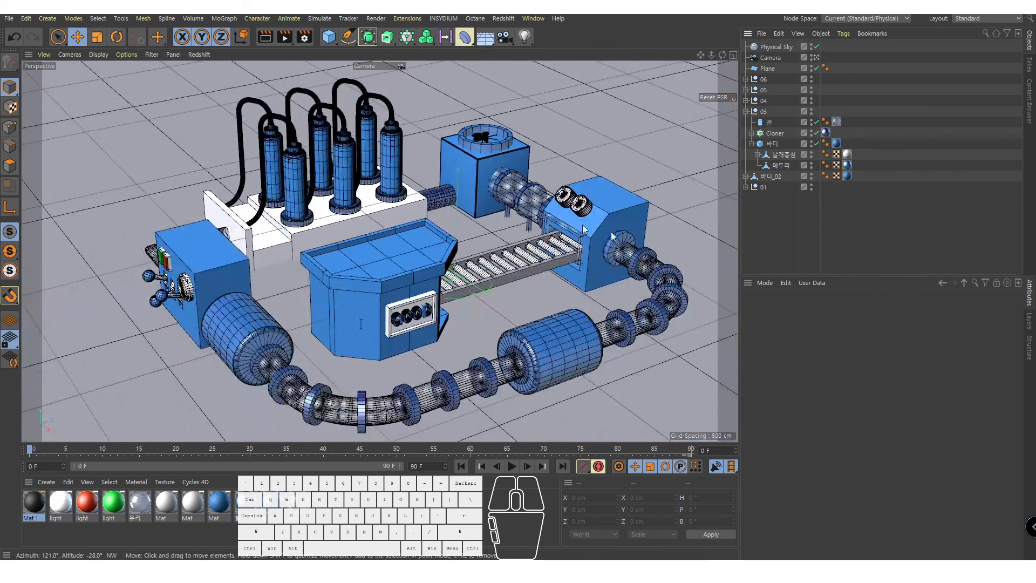
left_click(266, 37)
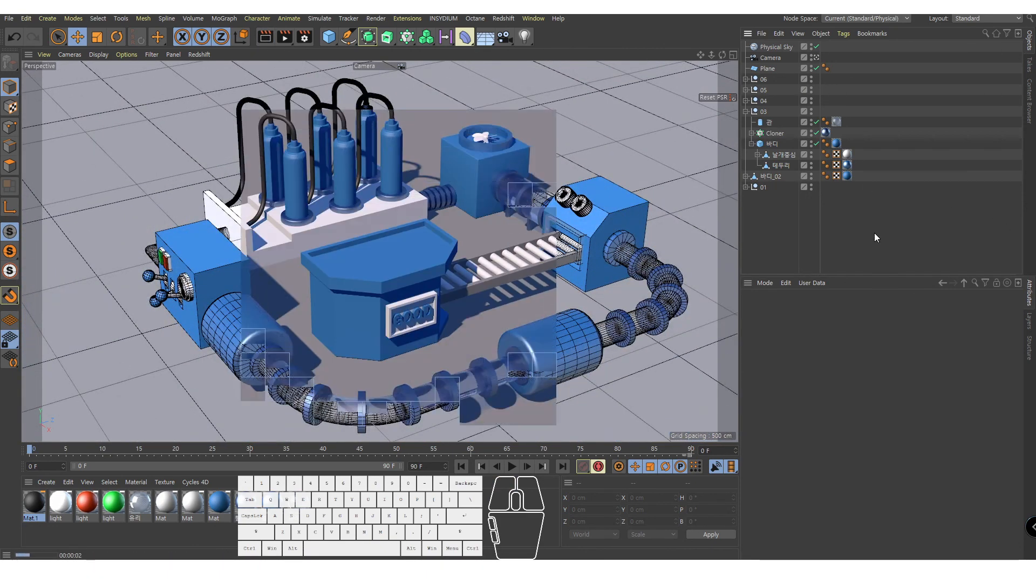